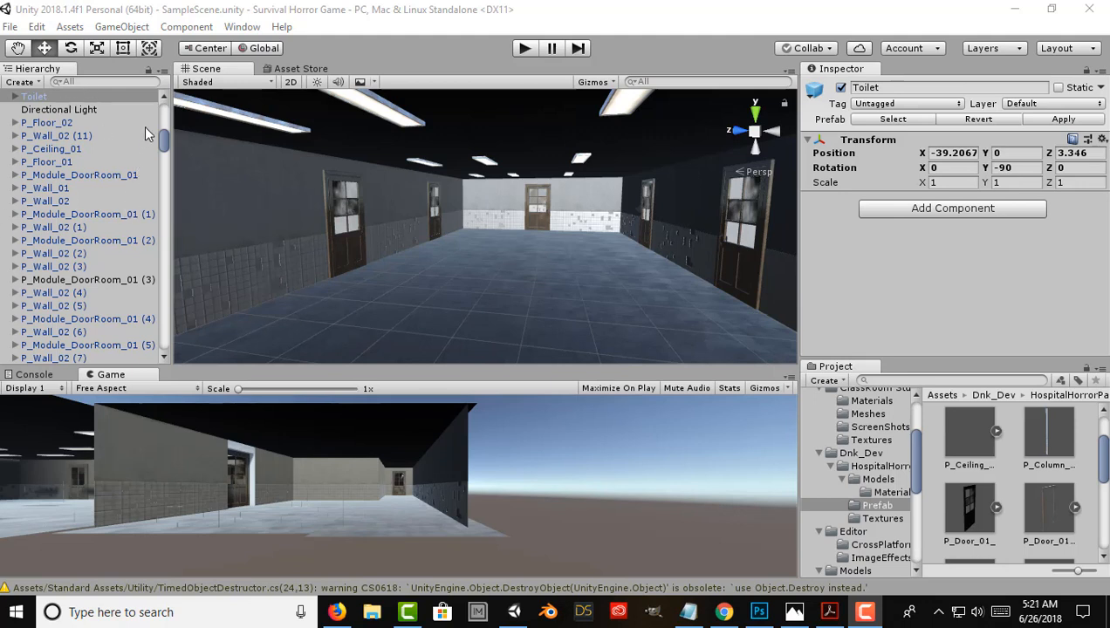
# Create an empty game object in the scene and name it Horror Level.
pyautogui.moveTo(161, 140); pyautogui.dragTo(168, 106)
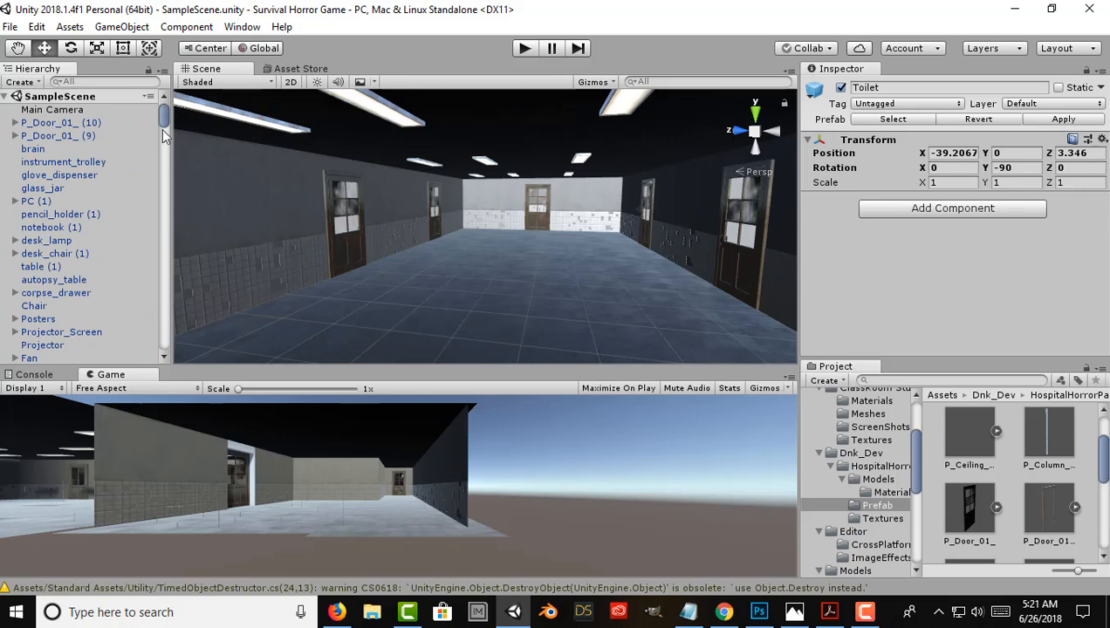
pyautogui.click(135, 190)
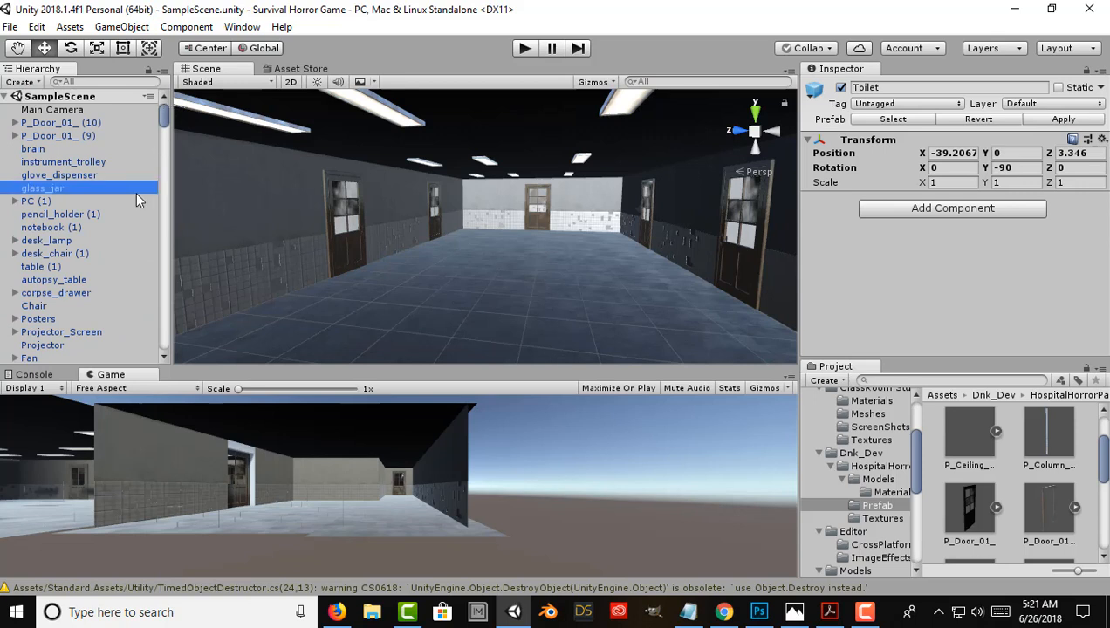
pyautogui.click(11, 82)
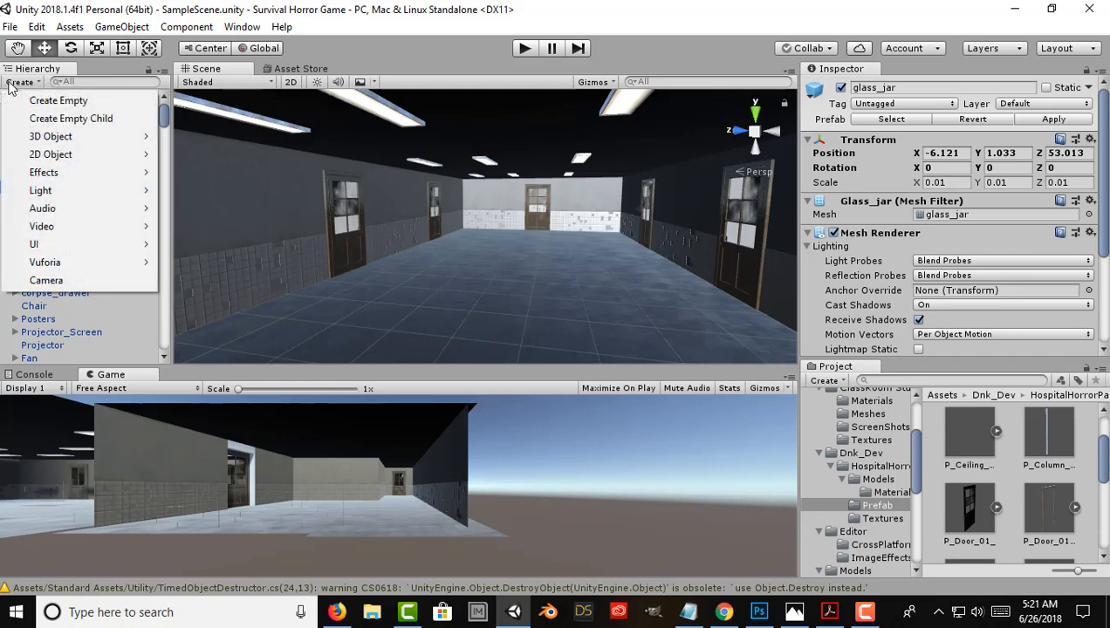
pyautogui.click(16, 100)
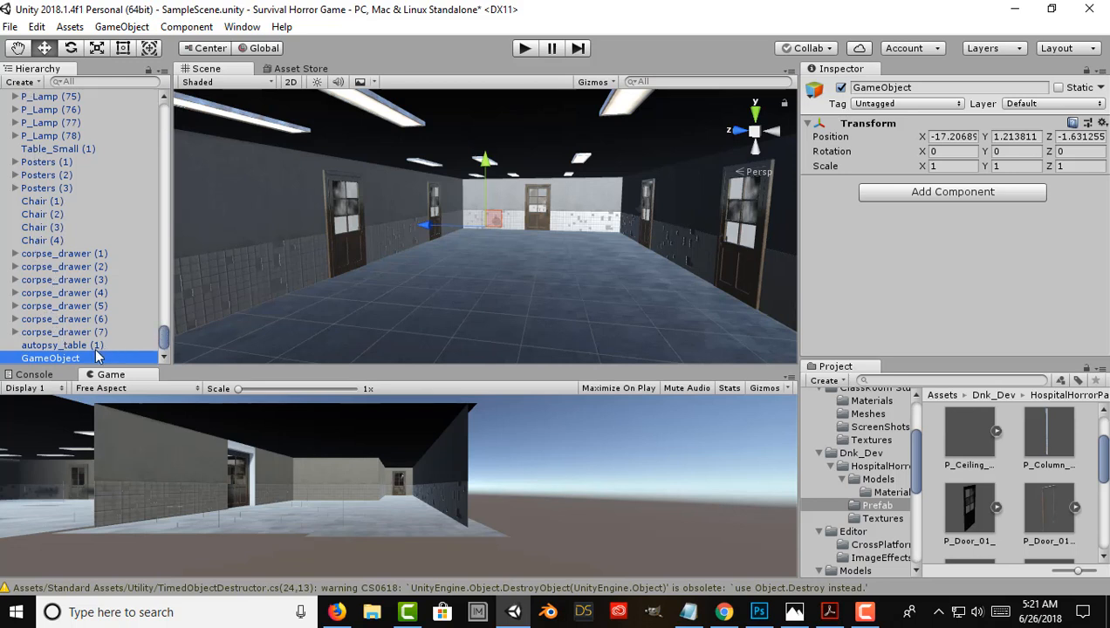
pyautogui.click(53, 359)
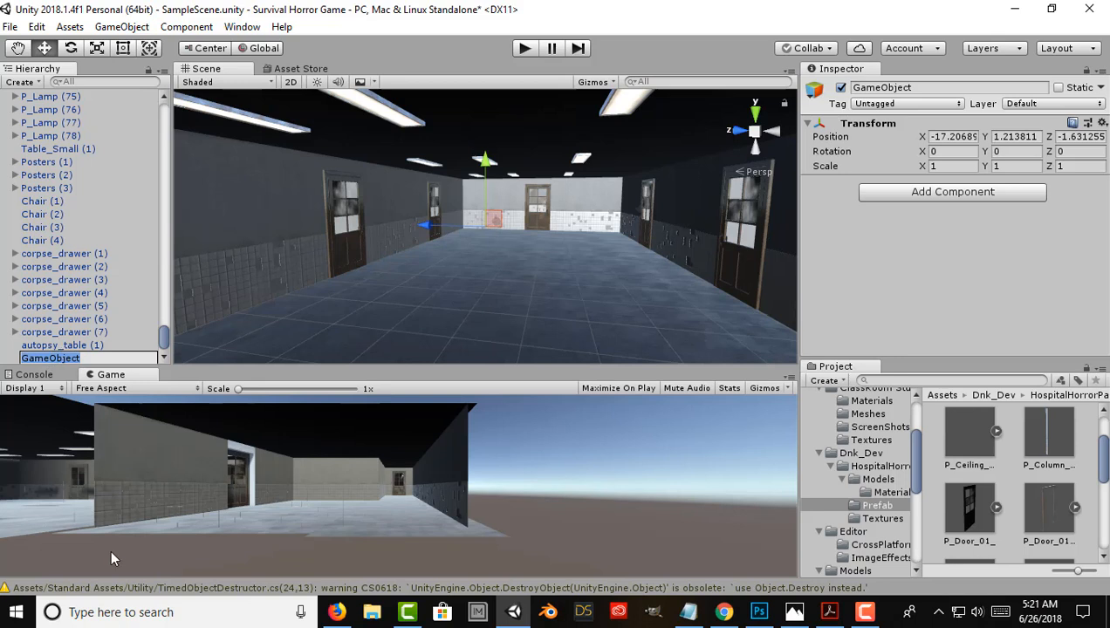
pyautogui.write('H')
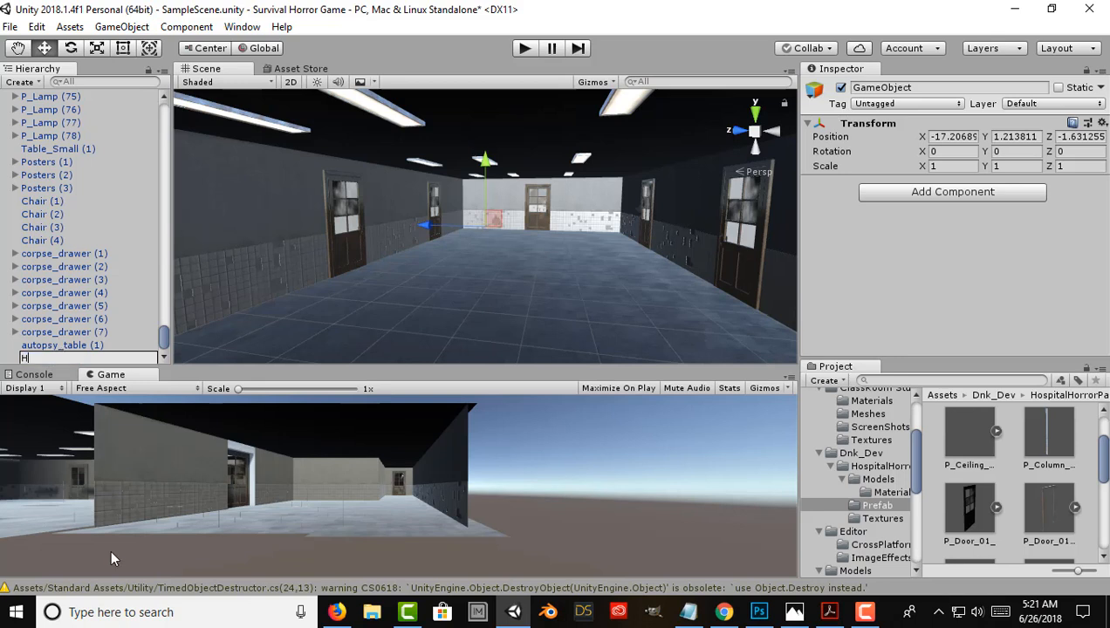
pyautogui.write('orror Level')
pyautogui.press('Return')
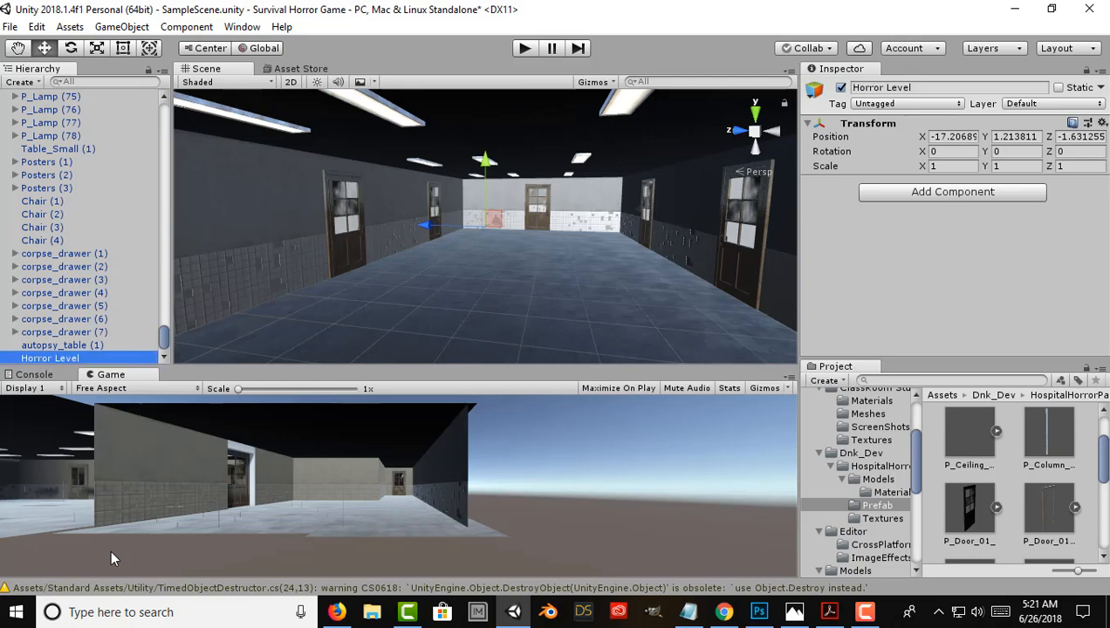
# Parent all objects from P_Door_01_ (10) through autopsy_table (1), except the Directional Light, to the Horror Level object.
pyautogui.click(68, 346)
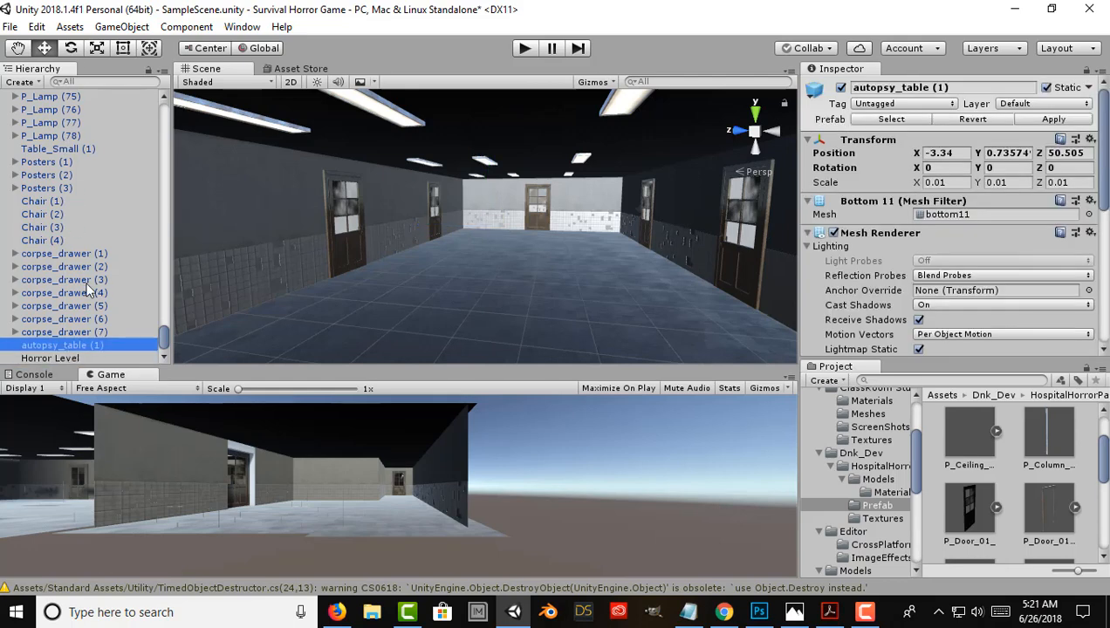
pyautogui.scroll(10, 85, 264)
pyautogui.scroll(-15, 86, 264)
pyautogui.scroll(8, 80, 354)
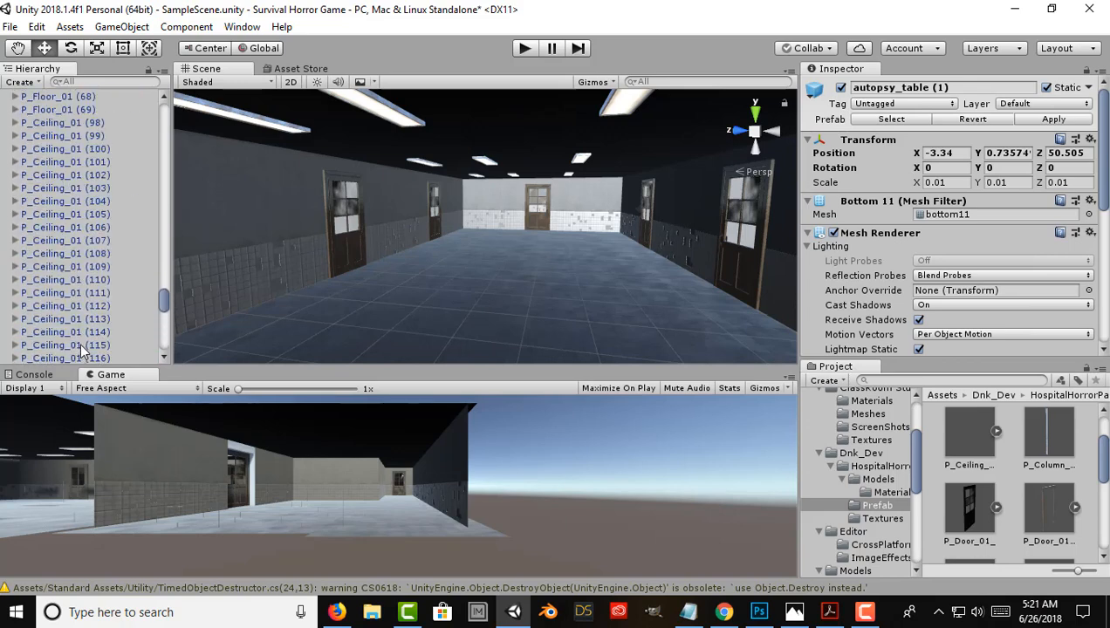
pyautogui.scroll(15, 82, 346)
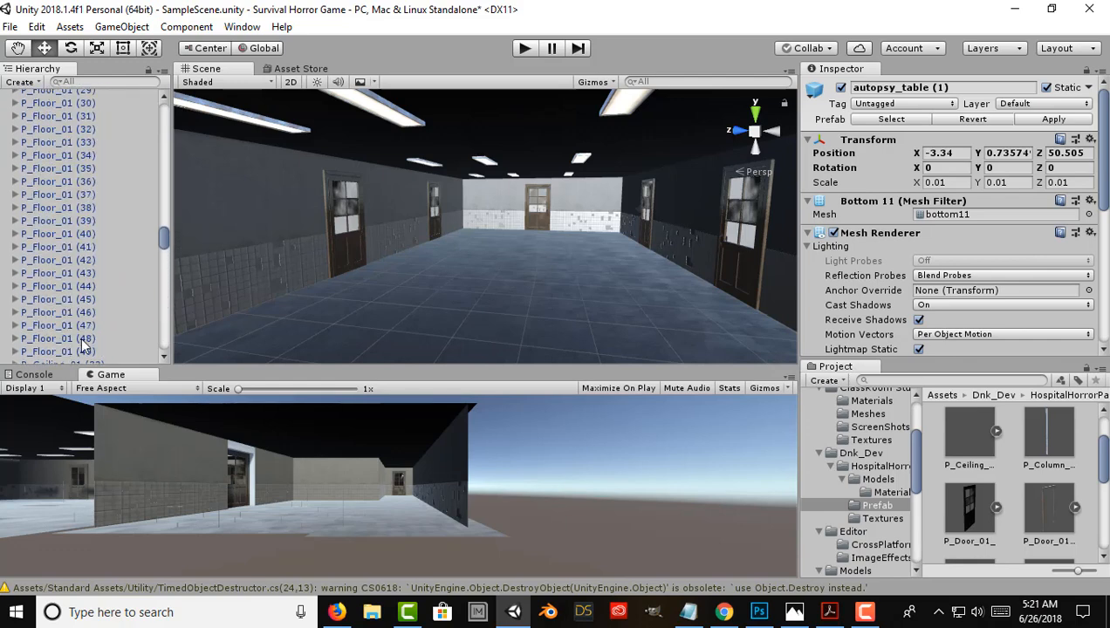
pyautogui.scroll(12, 82, 346)
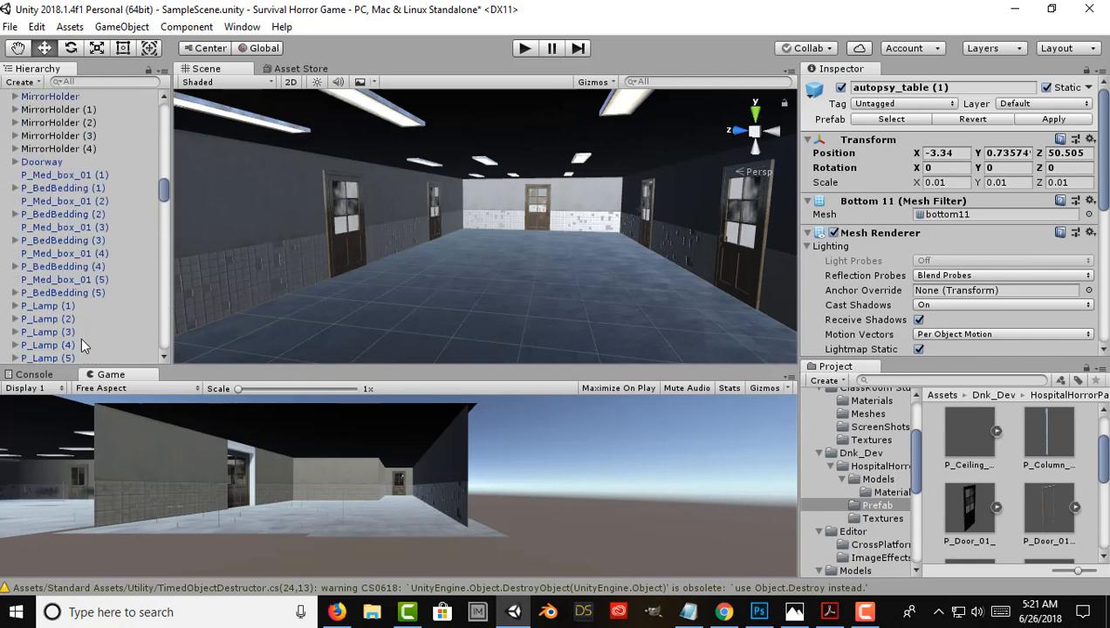
pyautogui.scroll(15, 81, 346)
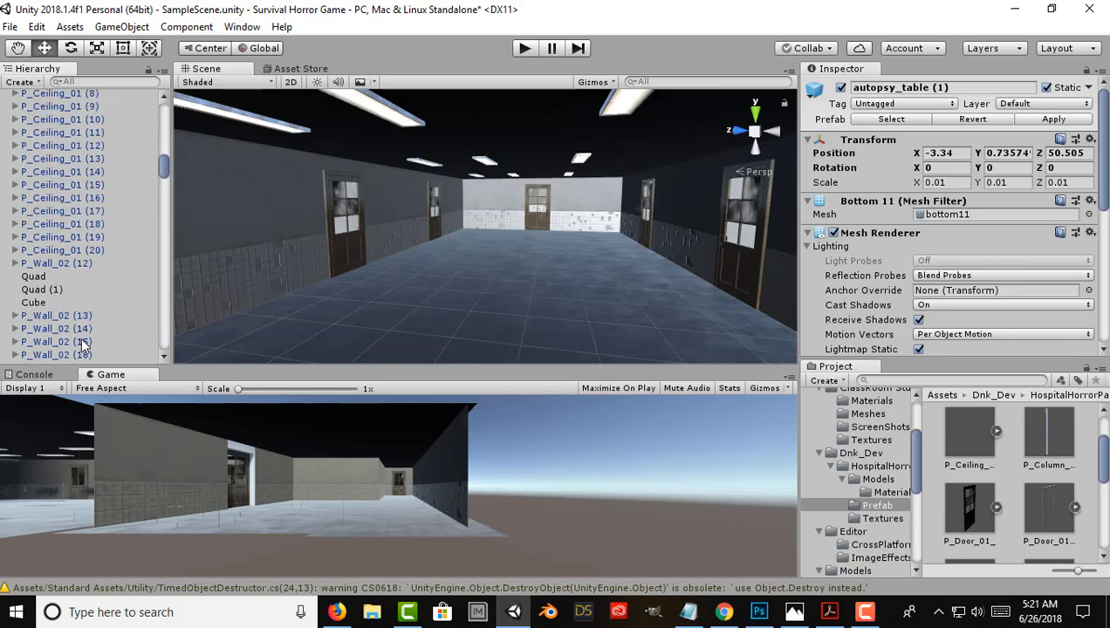
pyautogui.scroll(5, 82, 346)
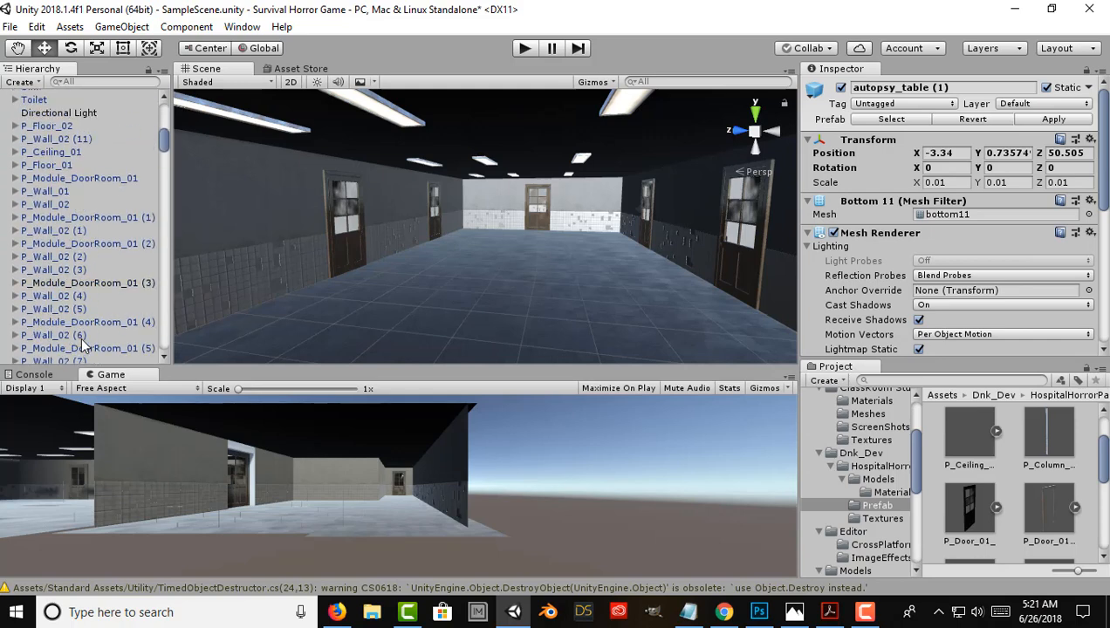
pyautogui.scroll(3, 83, 347)
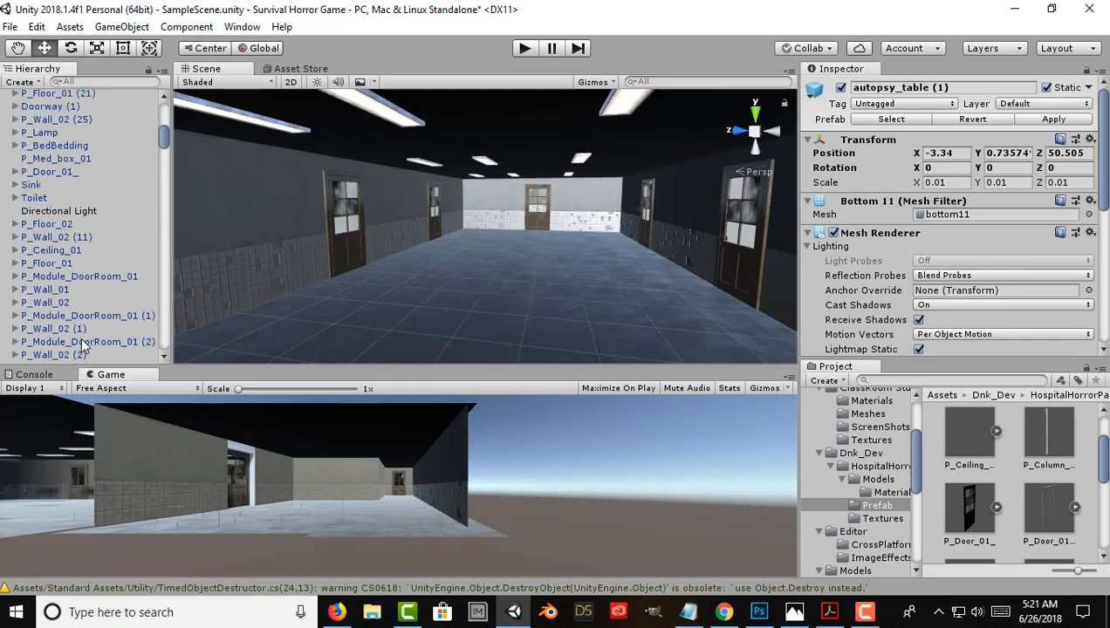
pyautogui.scroll(3, 81, 345)
pyautogui.scroll(12, 81, 345)
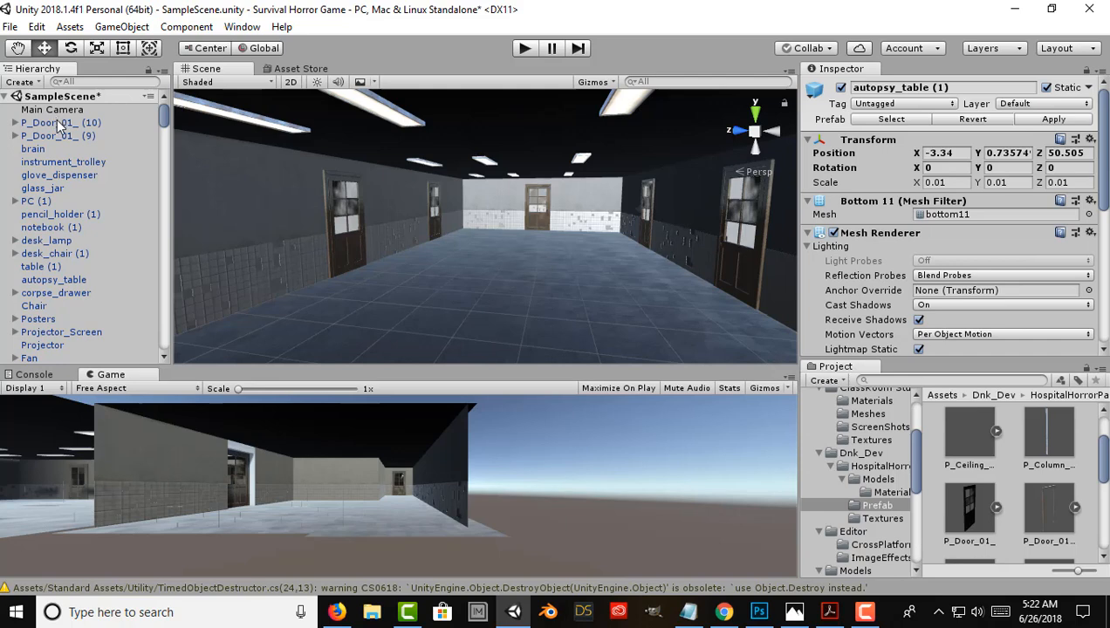
pyautogui.keyDown('shift'); pyautogui.click(57, 123); pyautogui.keyUp('shift')
pyautogui.scroll(-15, 98, 174)
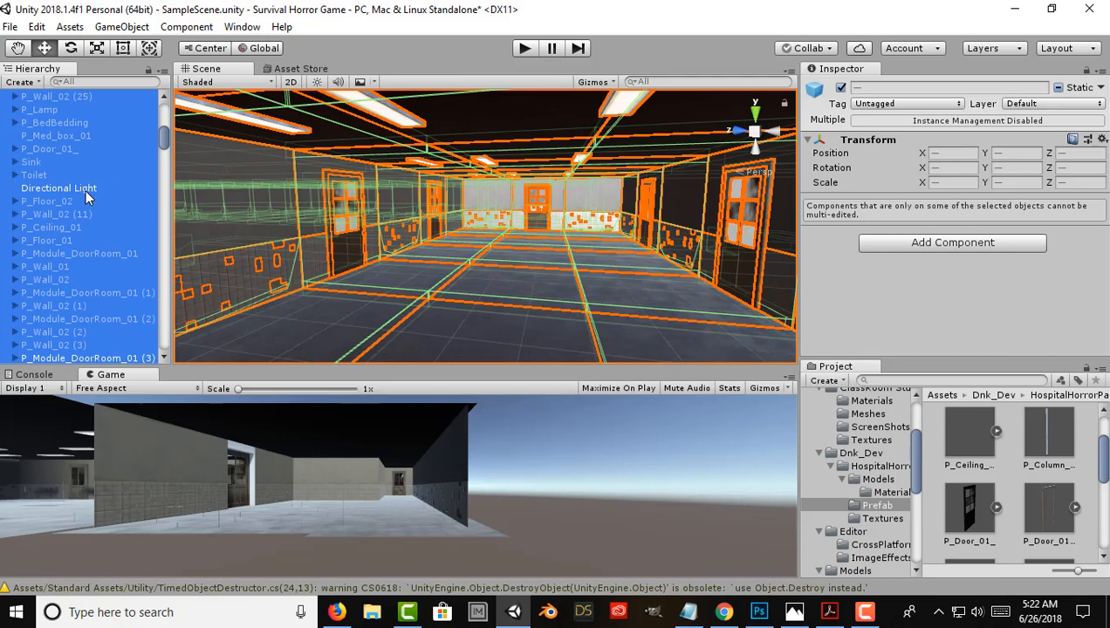
pyautogui.keyDown('ctrl'); pyautogui.click(85, 190); pyautogui.keyUp('ctrl')
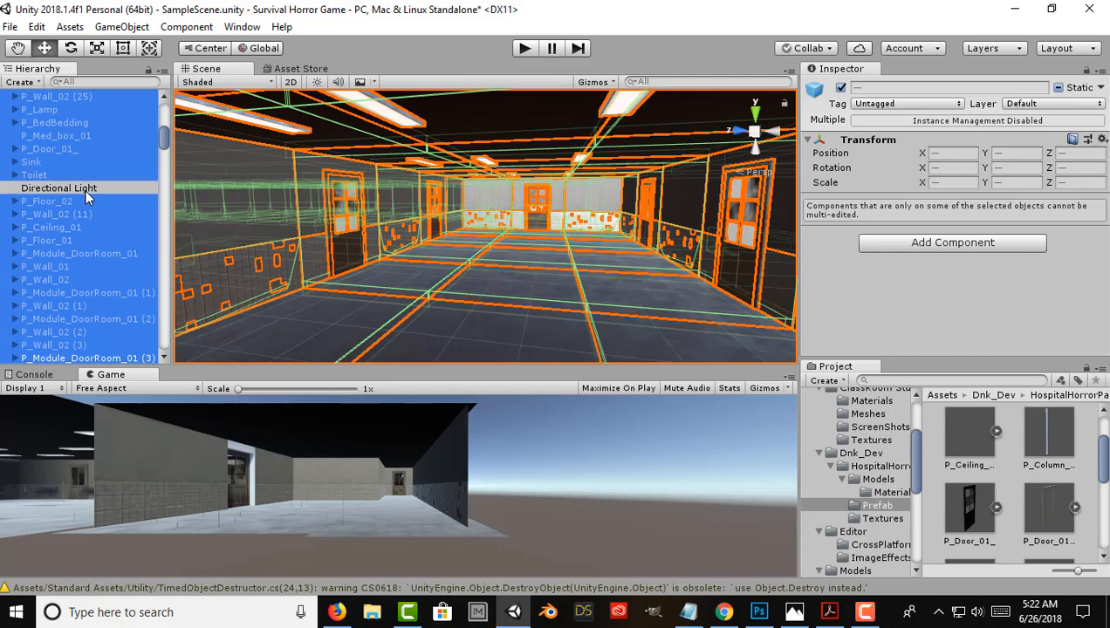
pyautogui.scroll(-6, 92, 240)
pyautogui.scroll(-20, 91, 240)
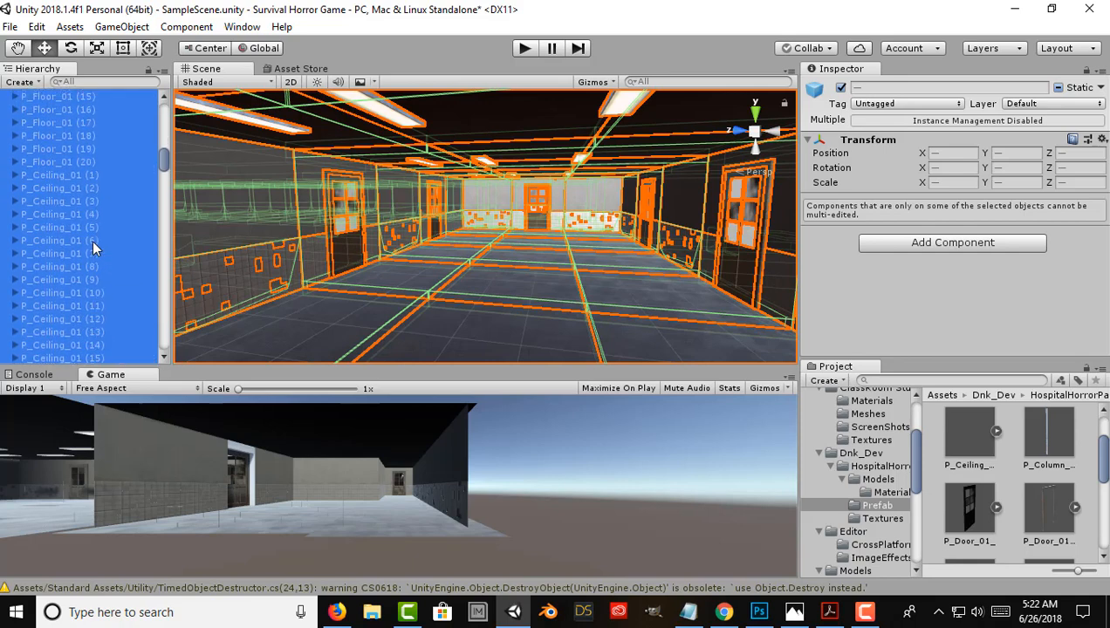
pyautogui.scroll(-20, 92, 249)
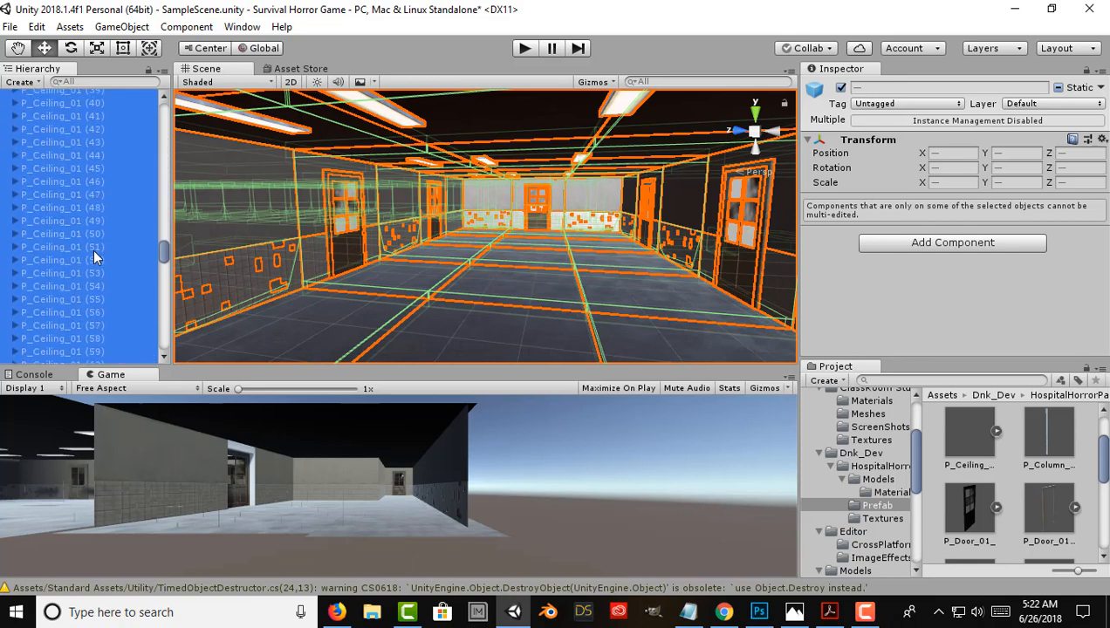
pyautogui.scroll(-6, 94, 253)
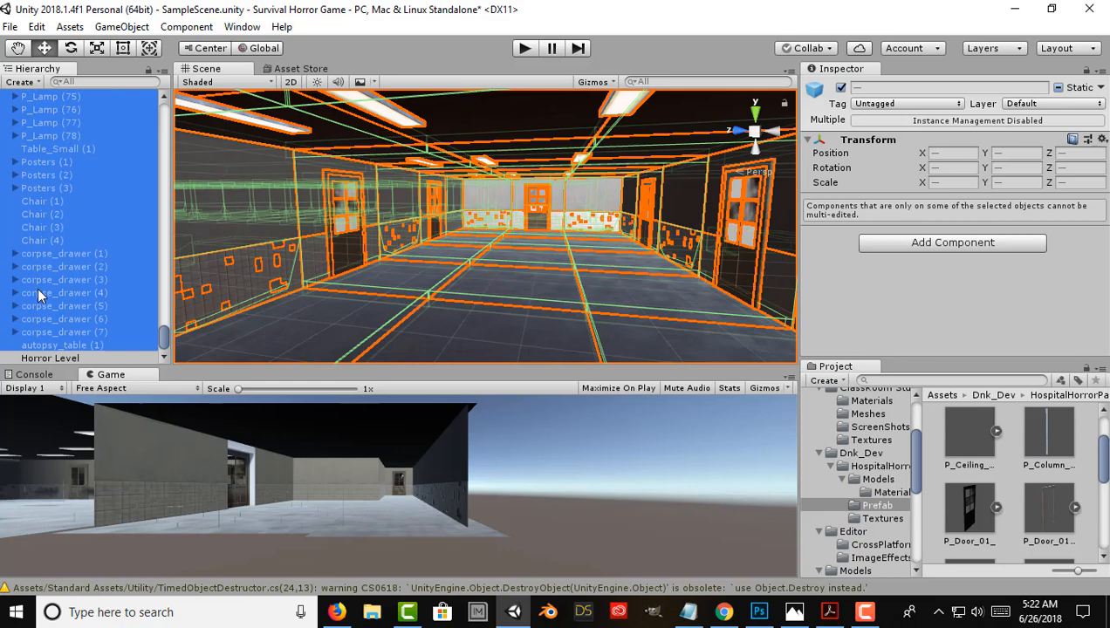
pyautogui.moveTo(39, 293); pyautogui.dragTo(52, 358)
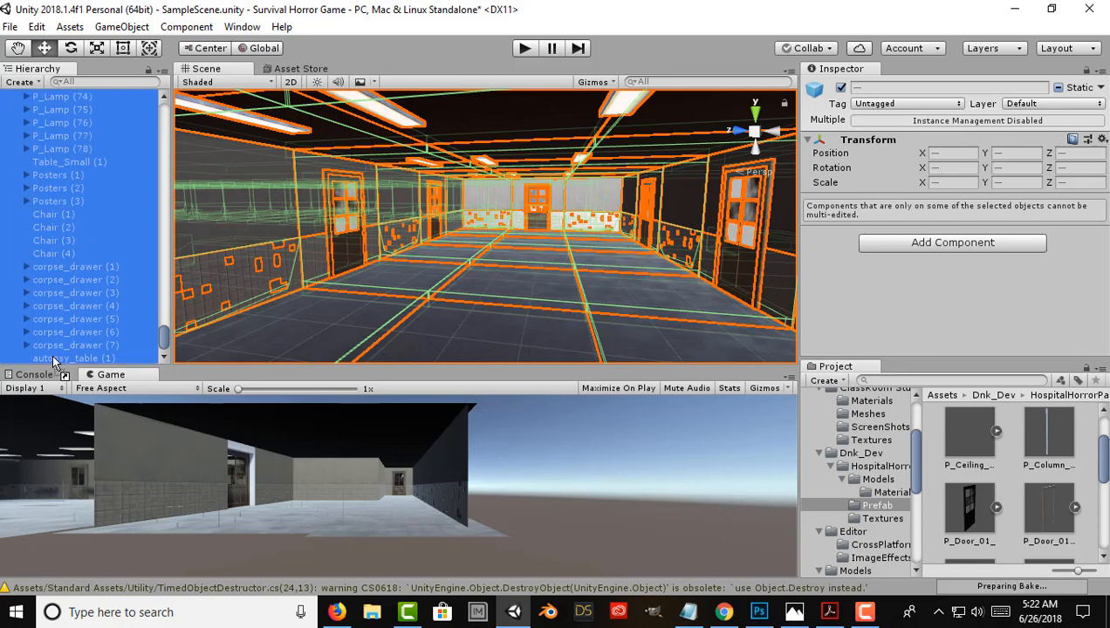
# Check the Horror Level object's children in the hierarchy, then collapse it and clear the selection.
pyautogui.scroll(7, 63, 328)
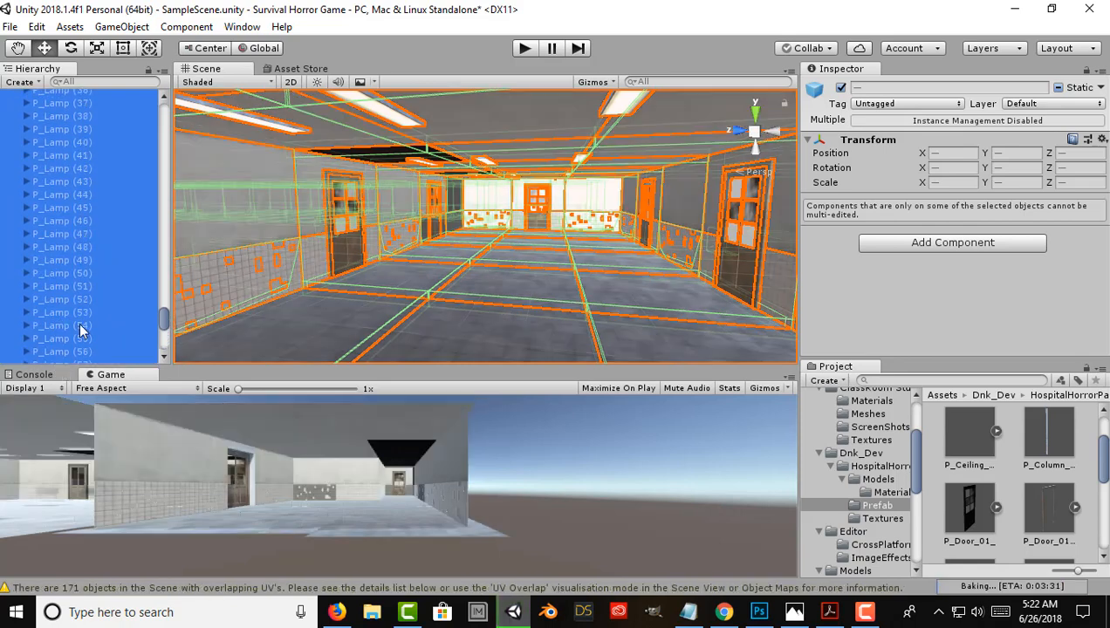
pyautogui.moveTo(164, 325); pyautogui.dragTo(153, 100)
pyautogui.click(10, 137)
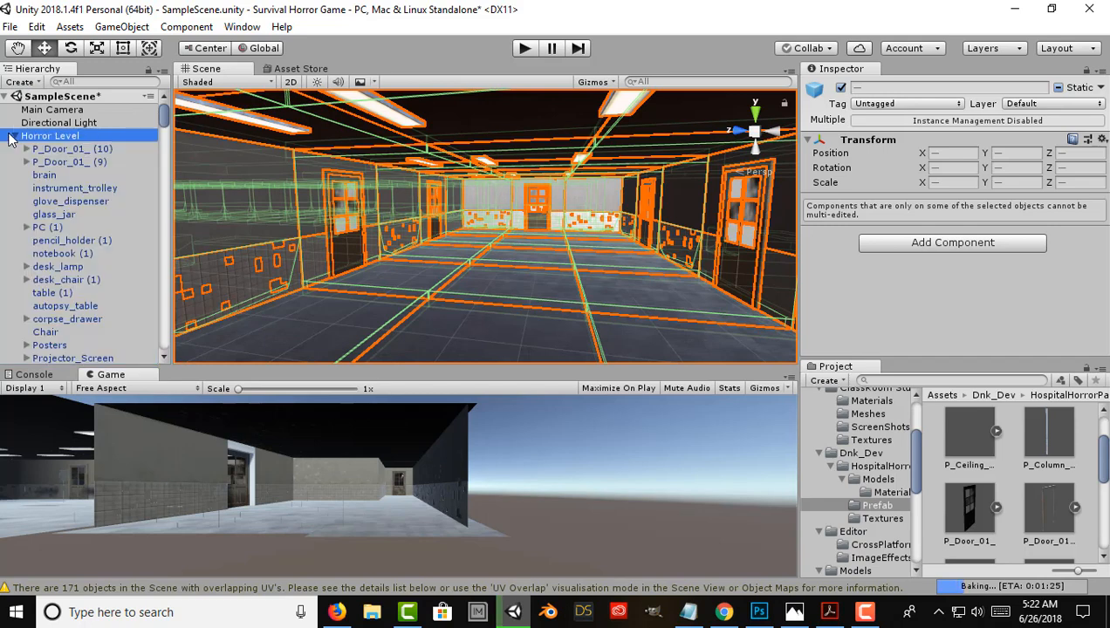
pyautogui.click(15, 136)
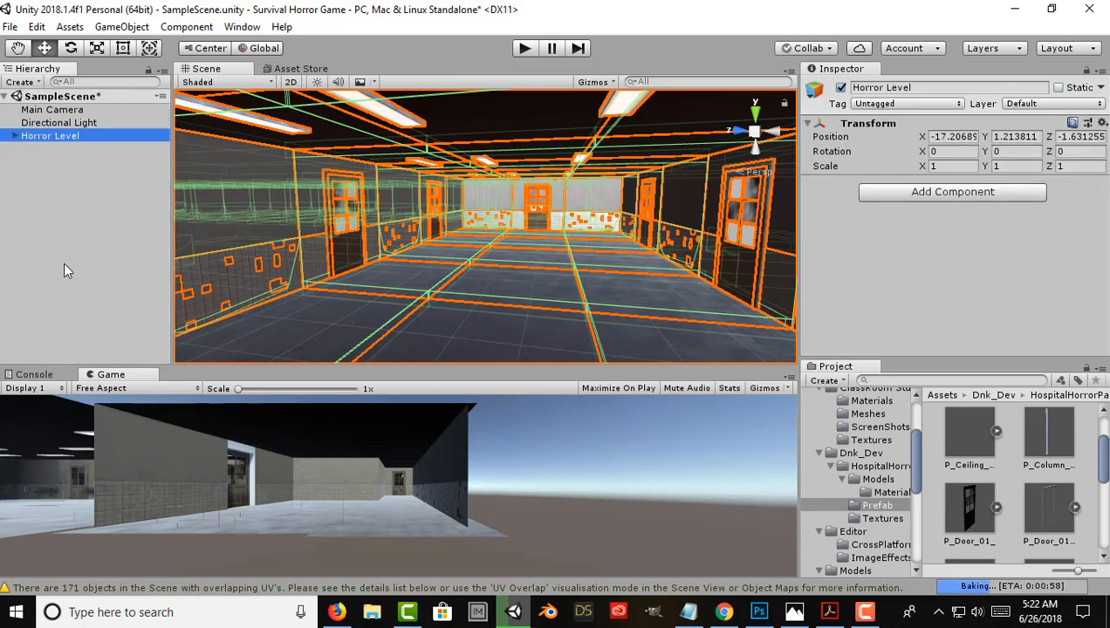
pyautogui.click(13, 137)
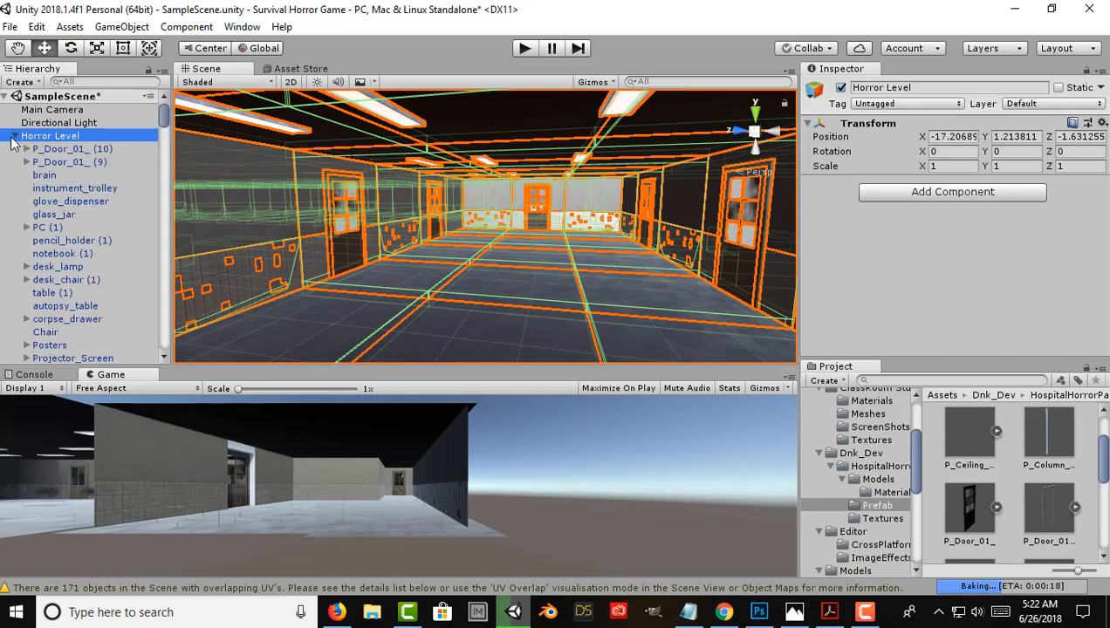
pyautogui.click(13, 137)
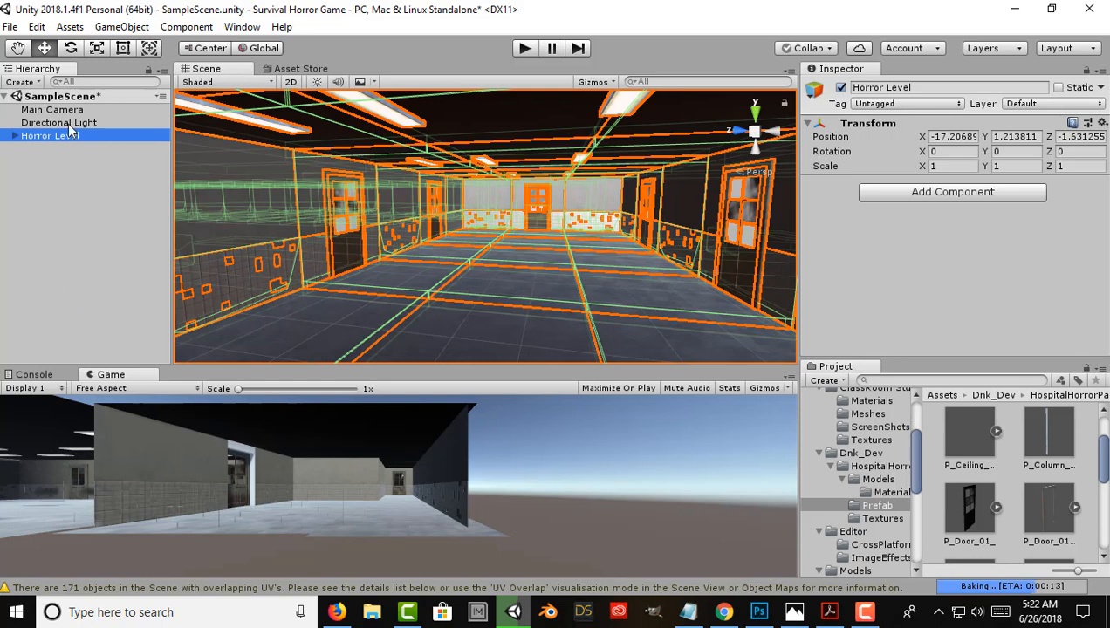
pyautogui.click(70, 249)
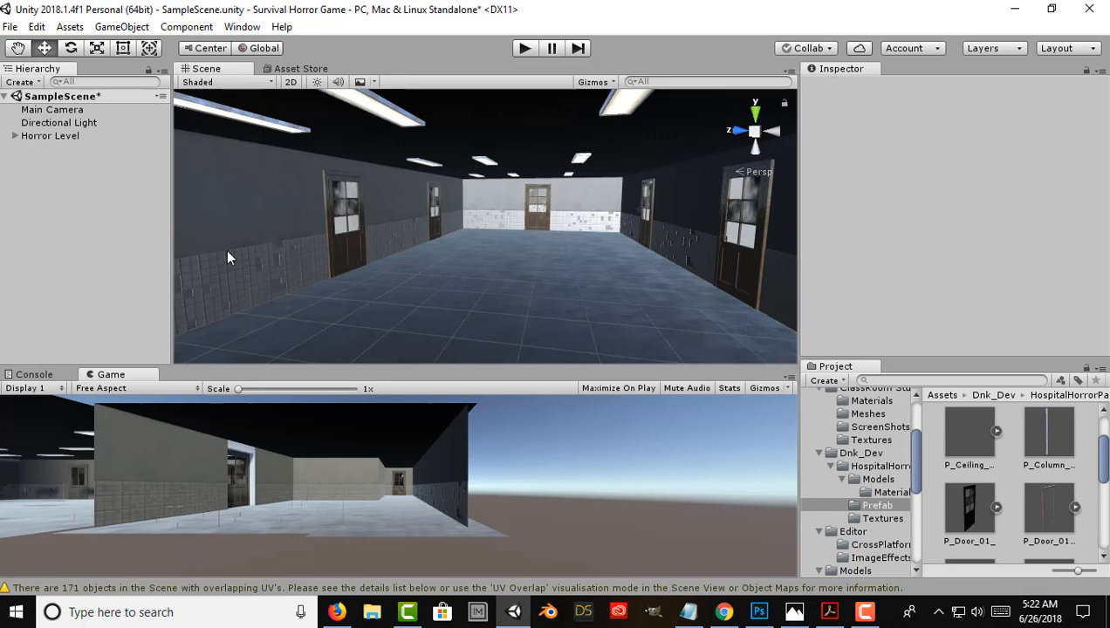
# Delete the Directional Light and turn on scene lighting in the Scene view.
pyautogui.click(54, 122)
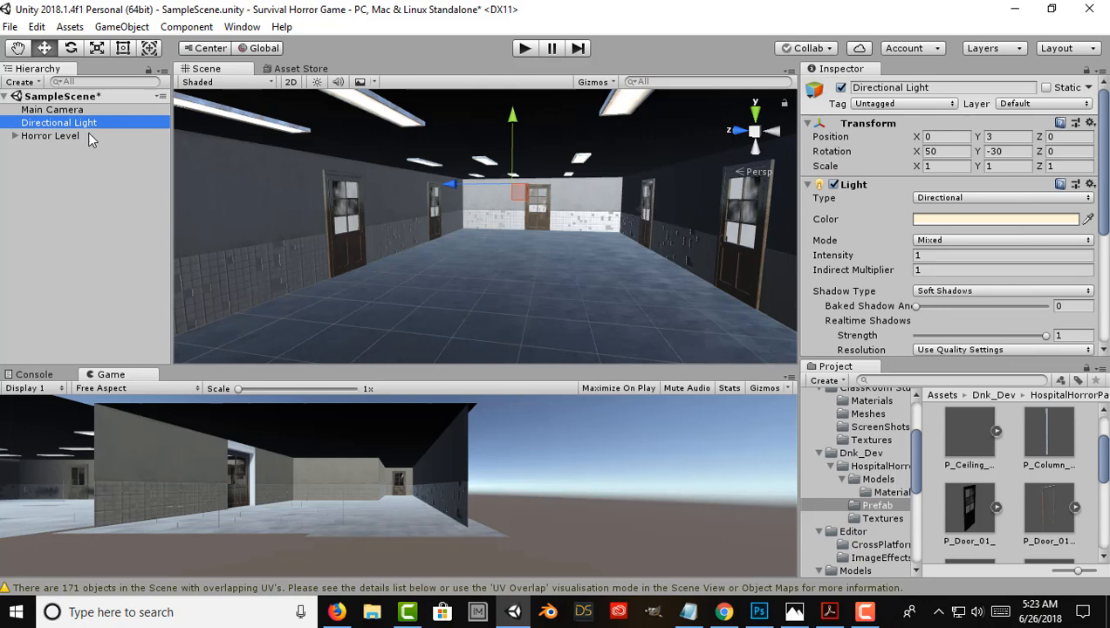
pyautogui.press('Delete')
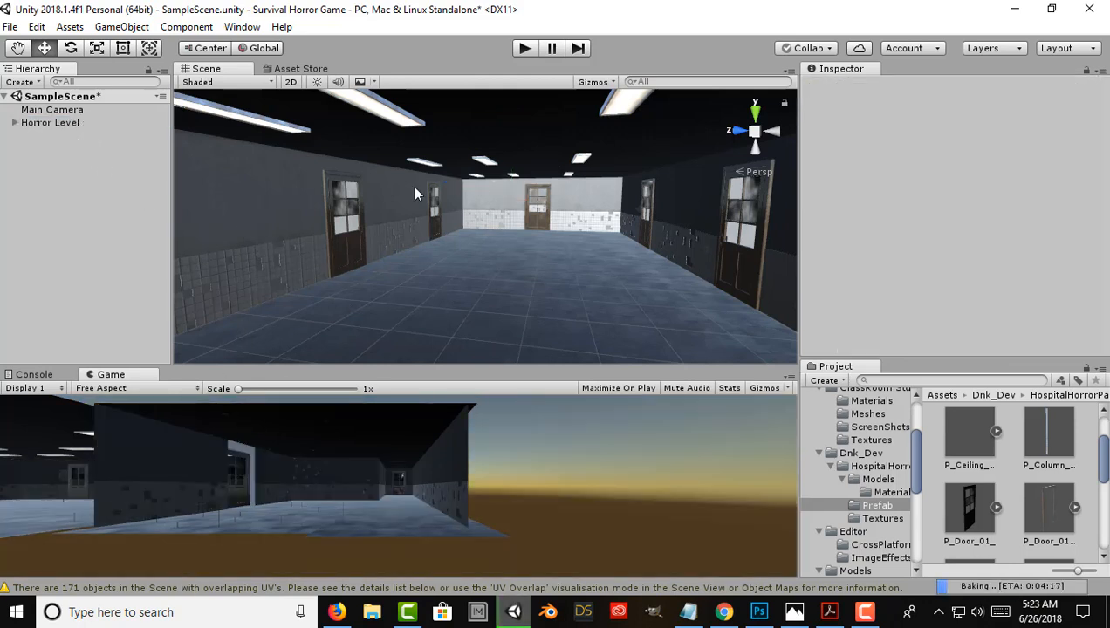
pyautogui.click(316, 83)
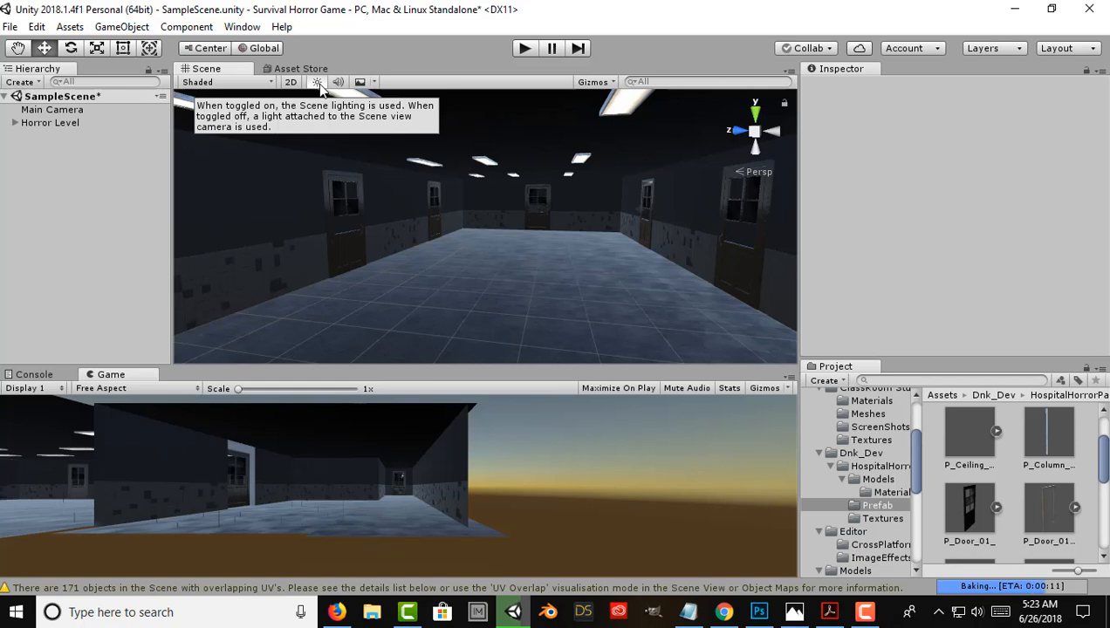
pyautogui.moveTo(470, 267); pyautogui.dragTo(450, 243, button='right')
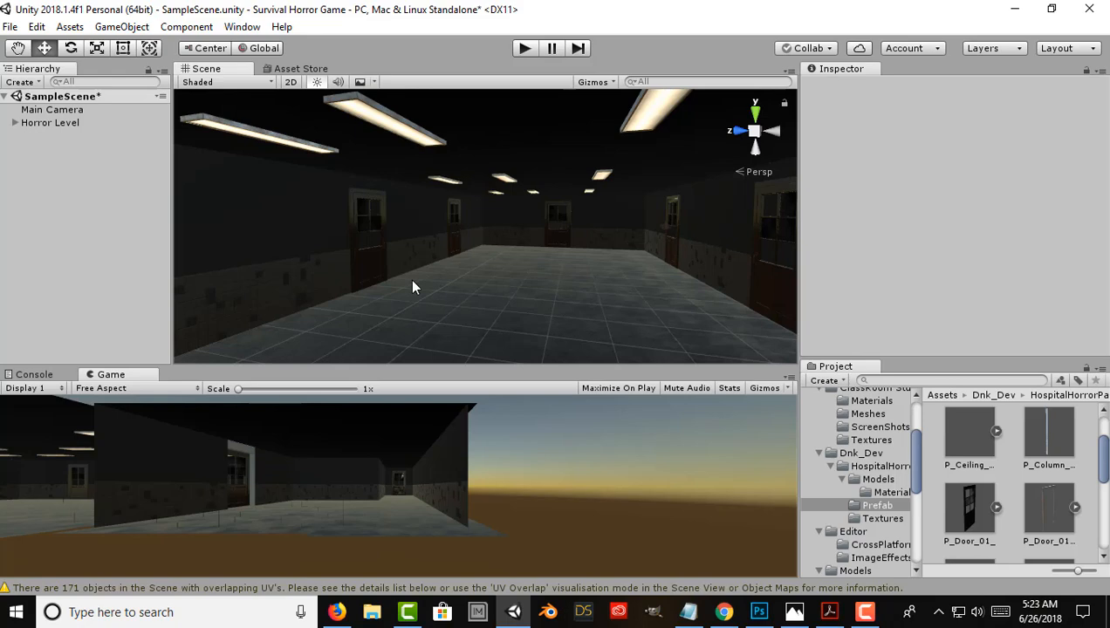
# Open the Lighting settings window and dock it beside the Inspector.
pyautogui.click(241, 26)
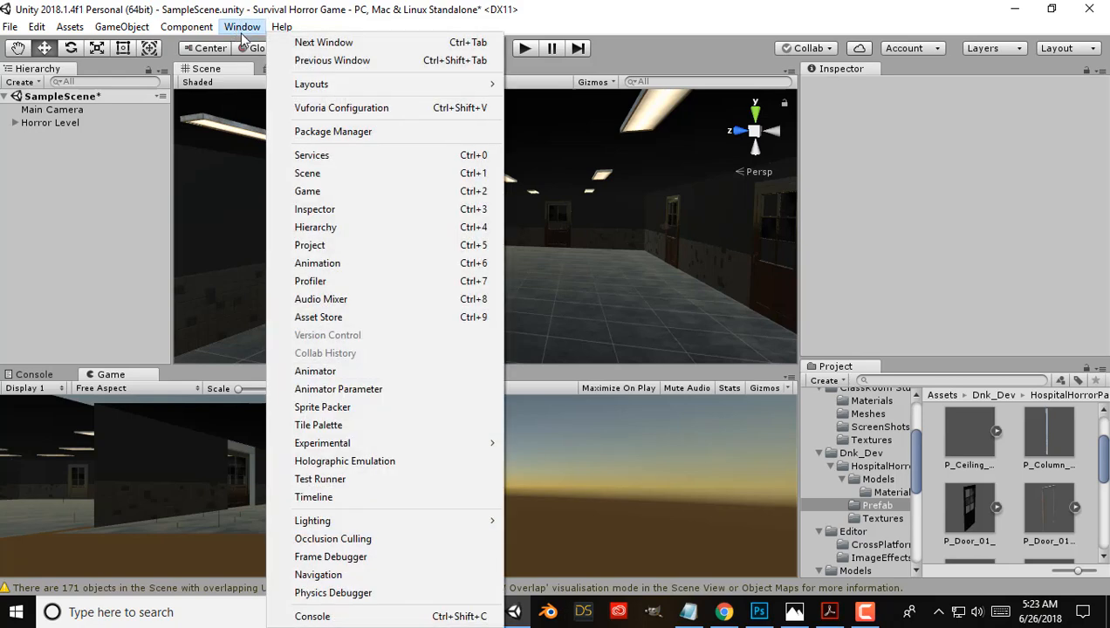
pyautogui.moveTo(384, 521)
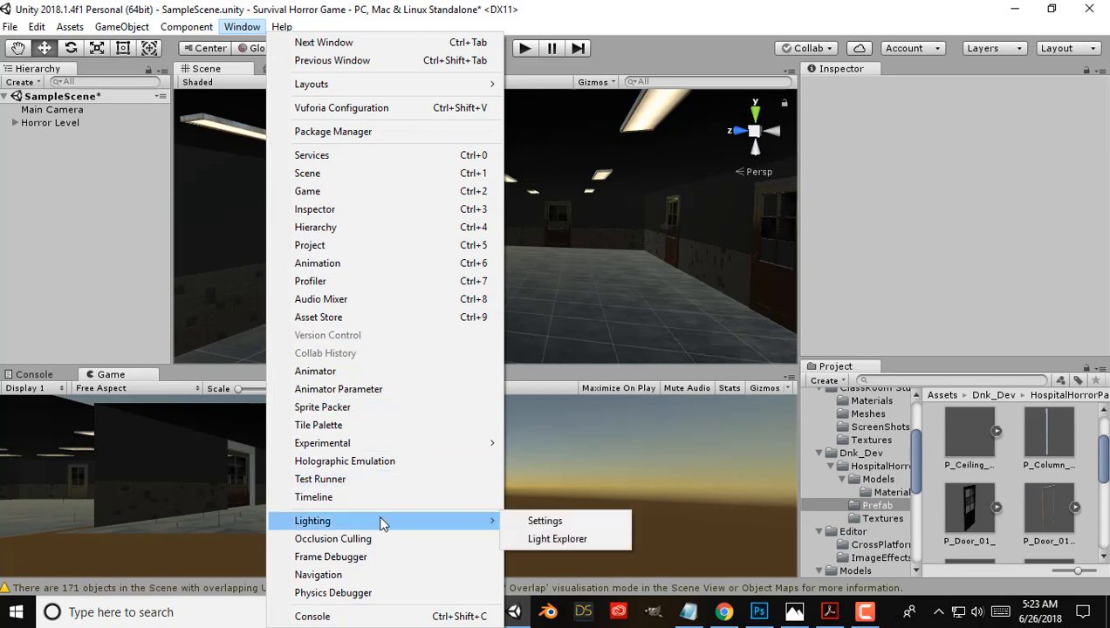
pyautogui.click(580, 522)
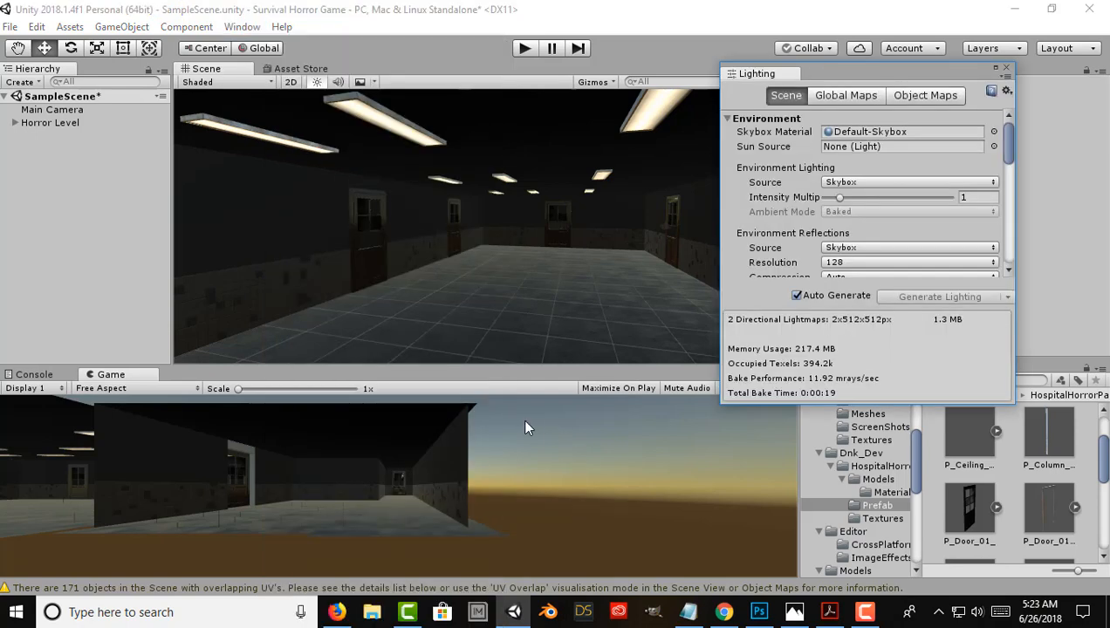
pyautogui.moveTo(773, 75); pyautogui.dragTo(1030, 70)
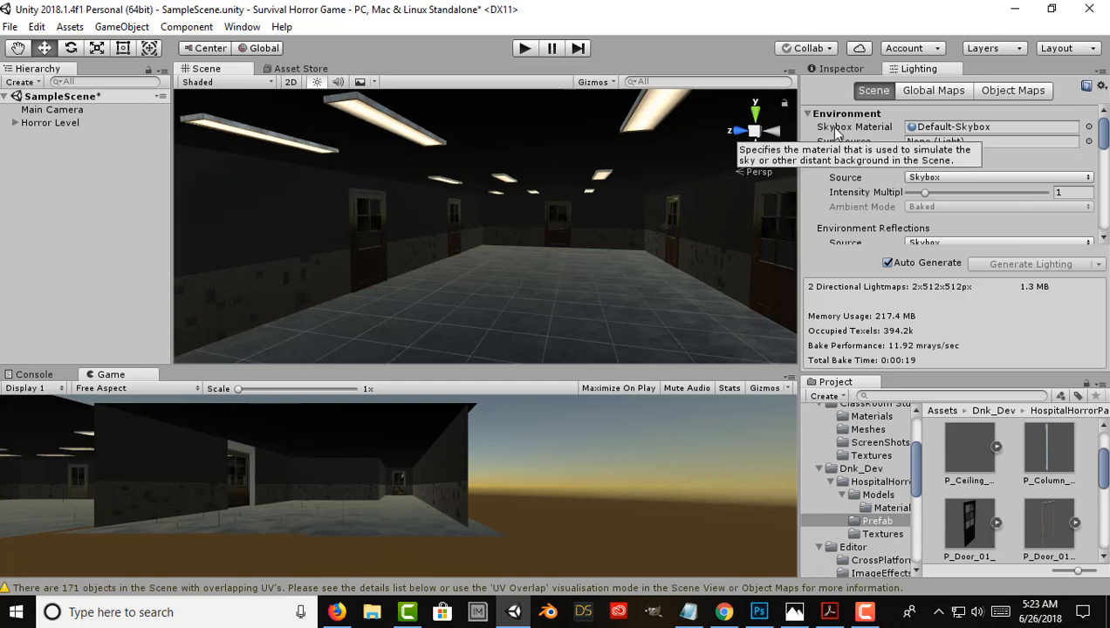
# Set the environment's skybox material to None.
pyautogui.click(1087, 128)
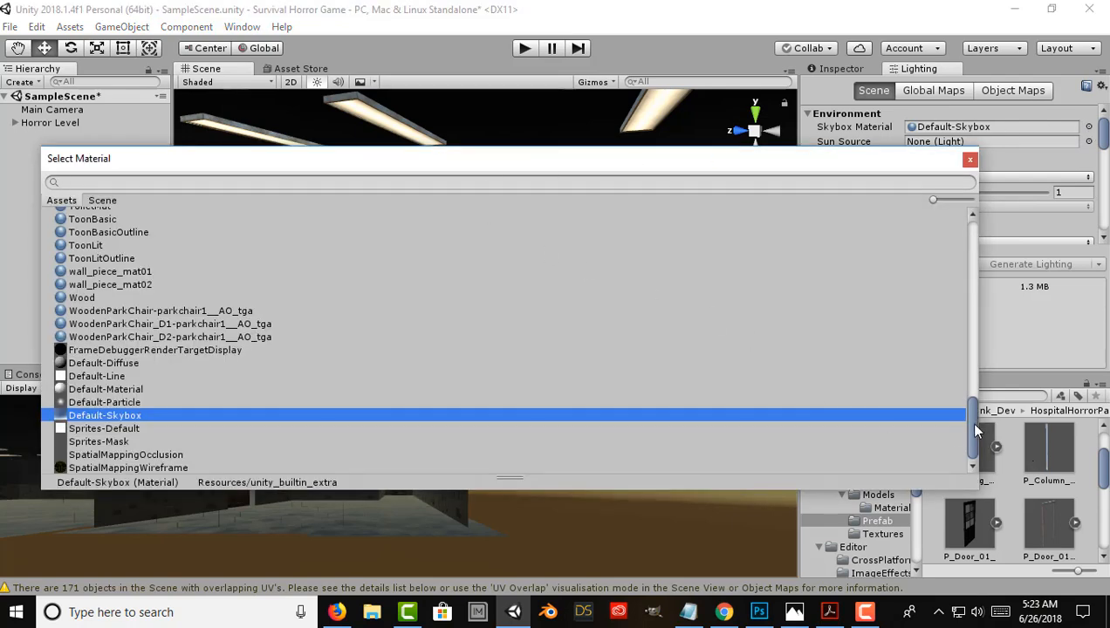
pyautogui.moveTo(973, 421); pyautogui.dragTo(964, 199)
pyautogui.doubleClick(80, 213)
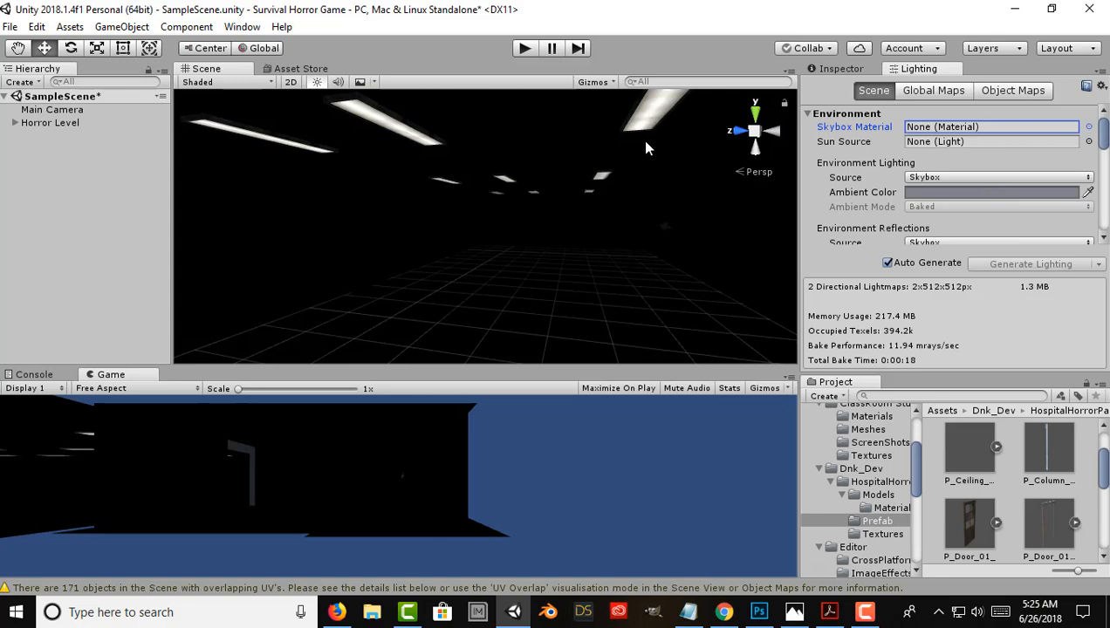
# Set the environment lighting's ambient color to black (hex 000000).
pyautogui.moveTo(642, 128); pyautogui.dragTo(1067, 240, button='right')
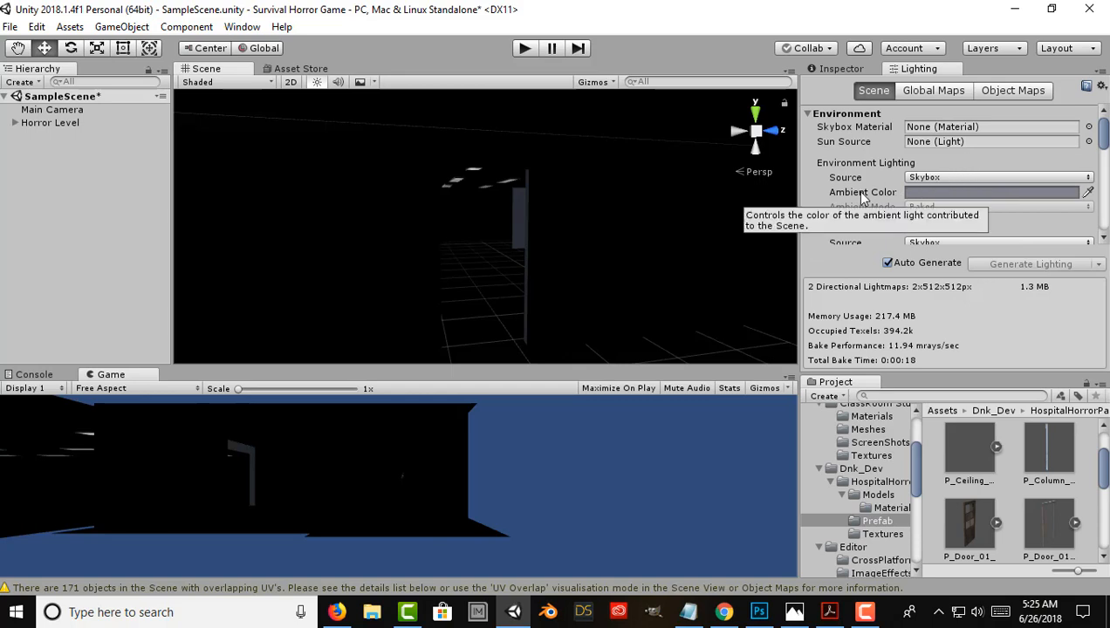
pyautogui.click(920, 193)
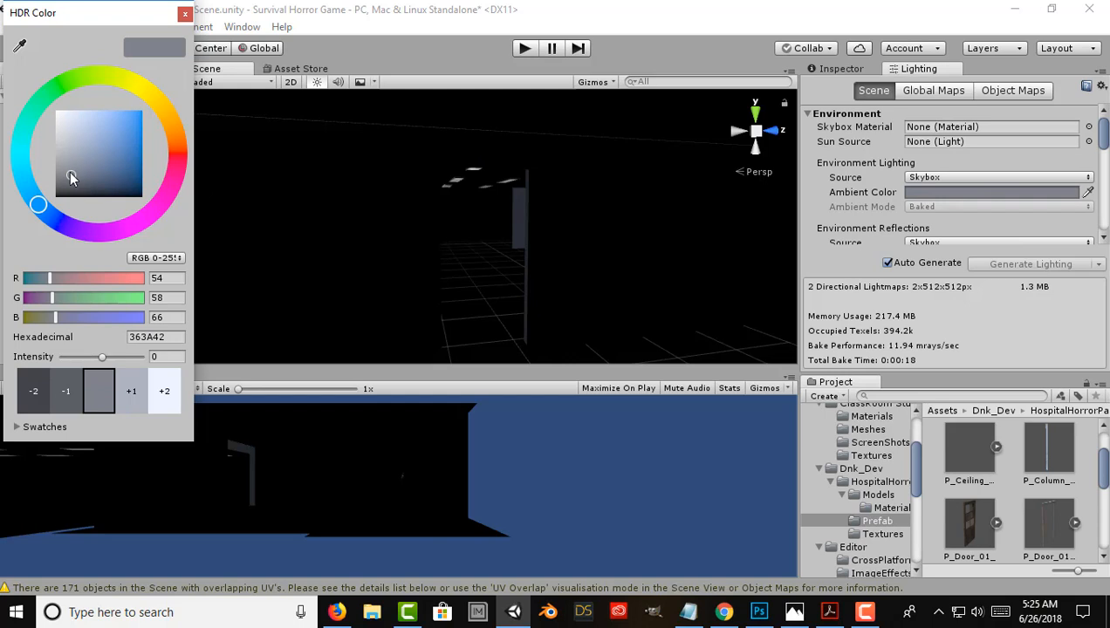
pyautogui.moveTo(72, 179); pyautogui.dragTo(52, 214)
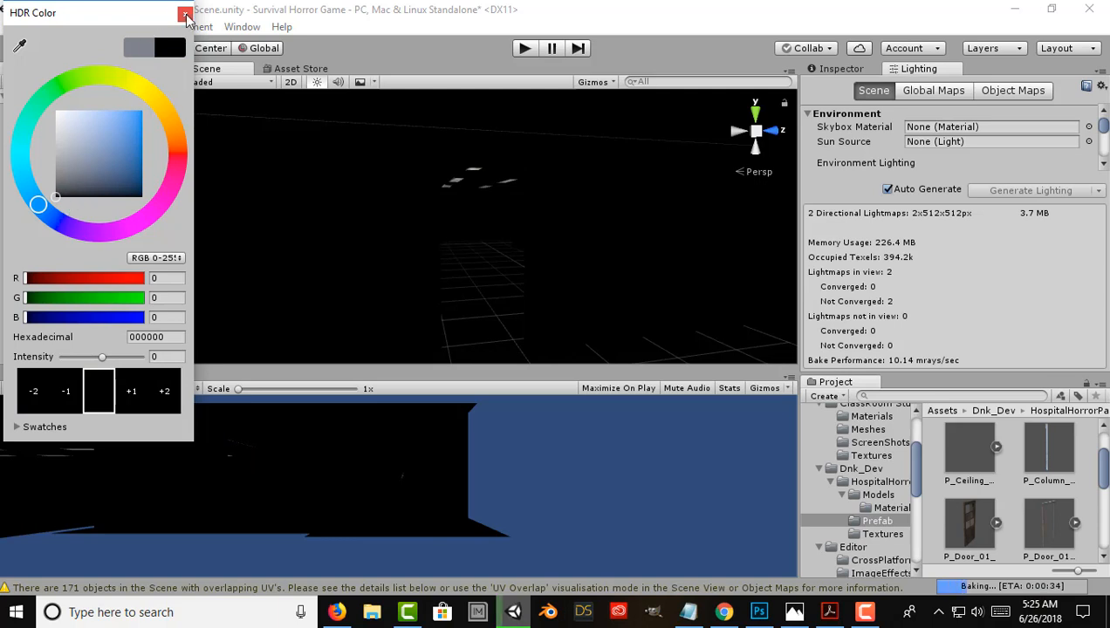
pyautogui.click(186, 15)
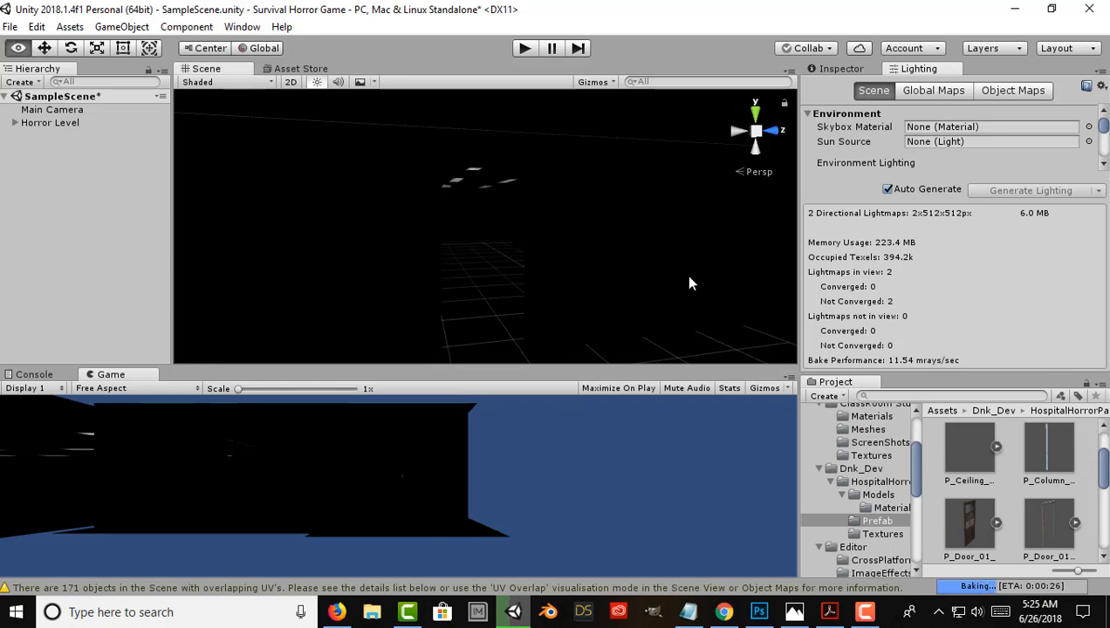
# Examine how dark the hospital rooms are, comparing the Scene view with scene lighting off and on.
pyautogui.keyDown('alt'); pyautogui.moveTo(686, 275); pyautogui.dragTo(621, 262); pyautogui.keyUp('alt')
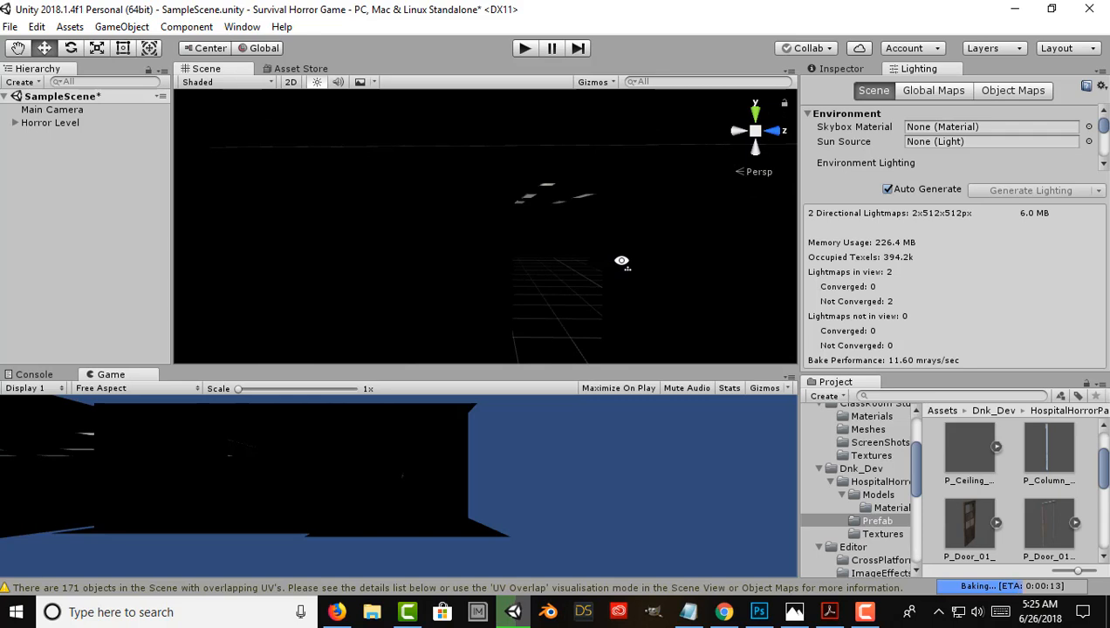
pyautogui.keyDown('alt'); pyautogui.moveTo(621, 261); pyautogui.dragTo(12, 285); pyautogui.keyUp('alt')
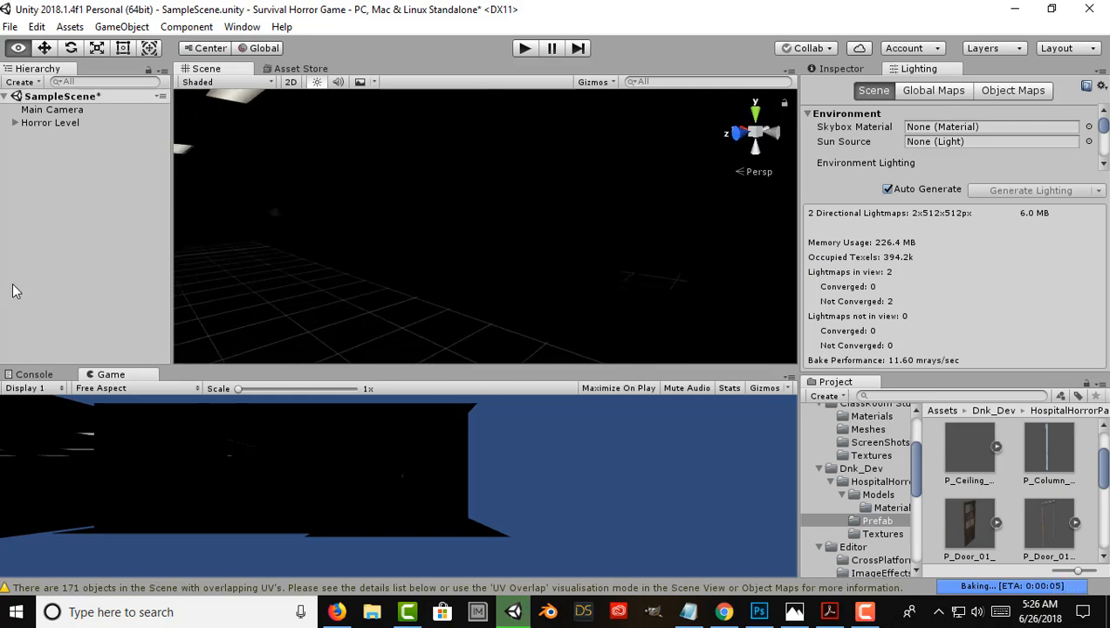
pyautogui.moveTo(12, 286); pyautogui.dragTo(377, 226, button='right')
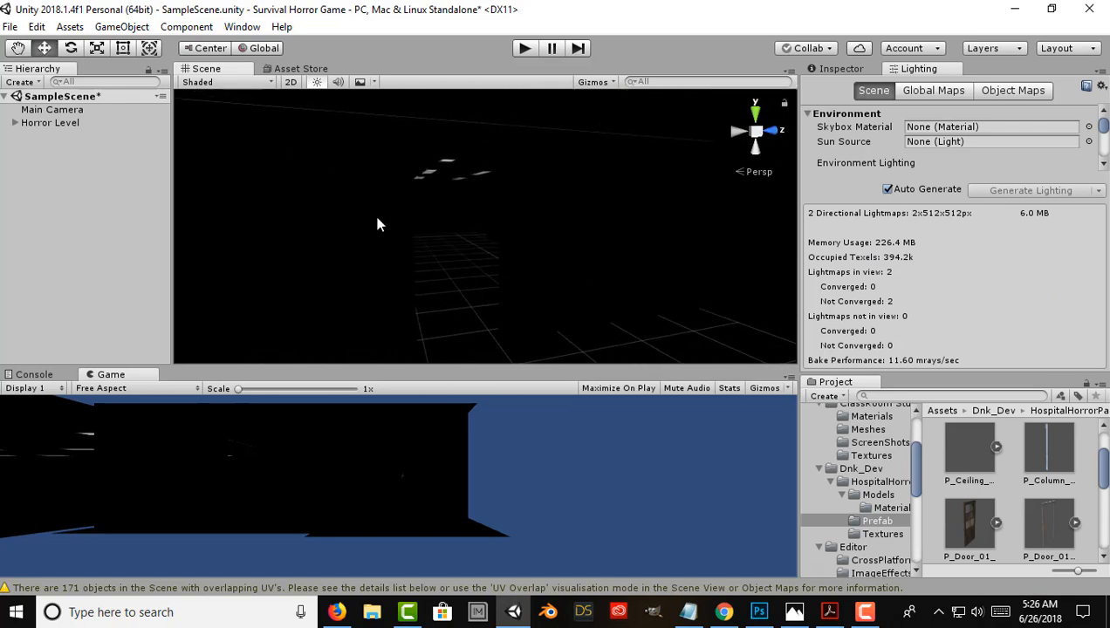
pyautogui.moveTo(472, 197); pyautogui.dragTo(409, 220, button='right')
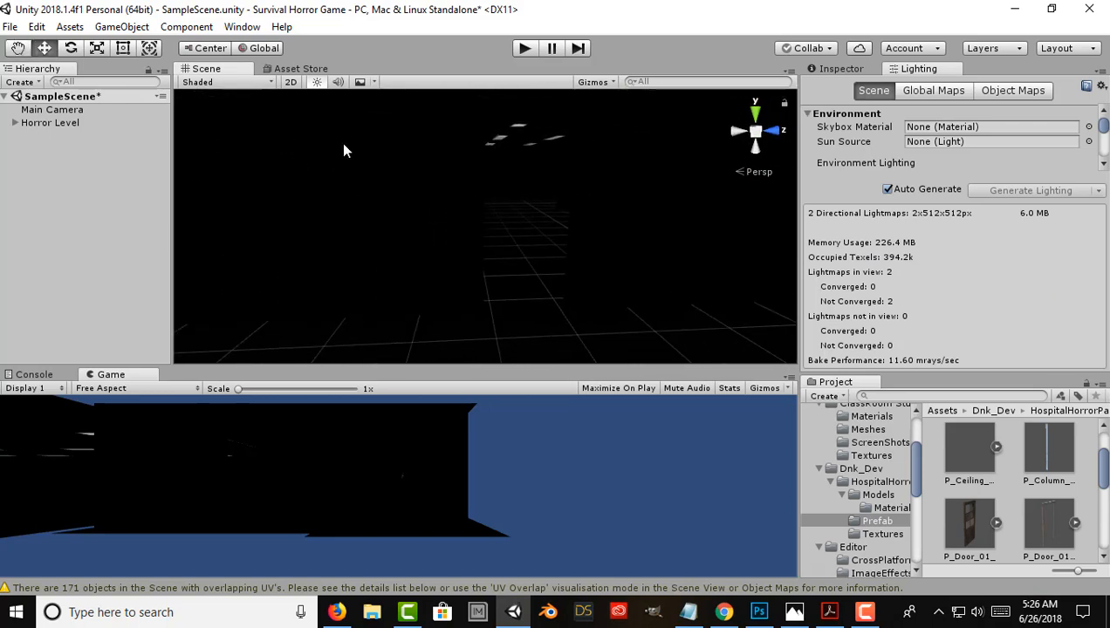
pyautogui.click(315, 82)
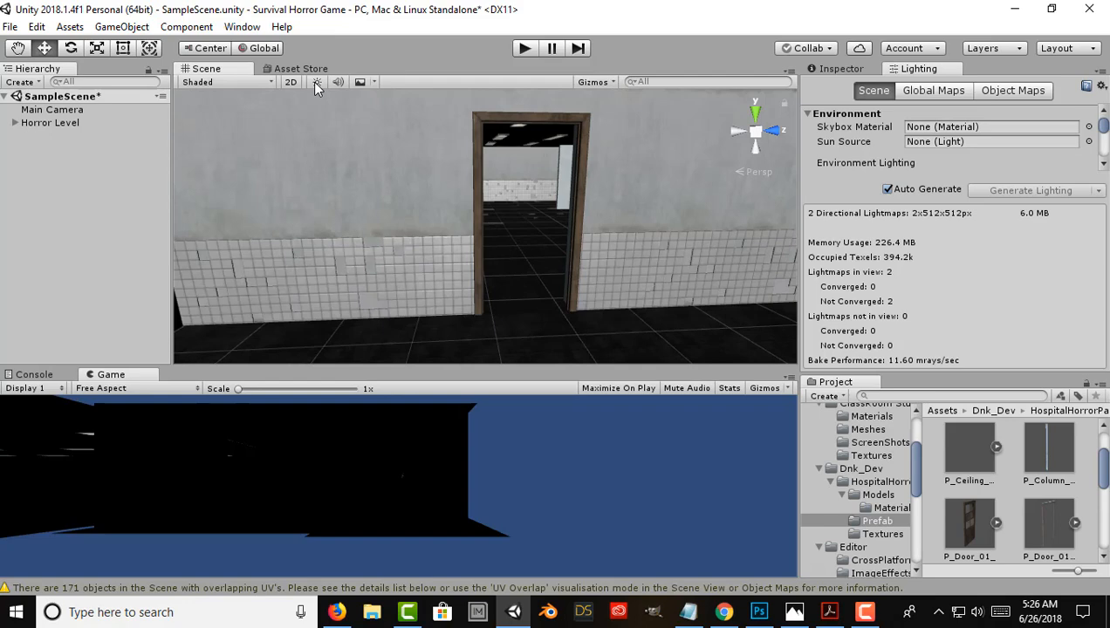
pyautogui.moveTo(623, 236); pyautogui.dragTo(694, 208, button='right')
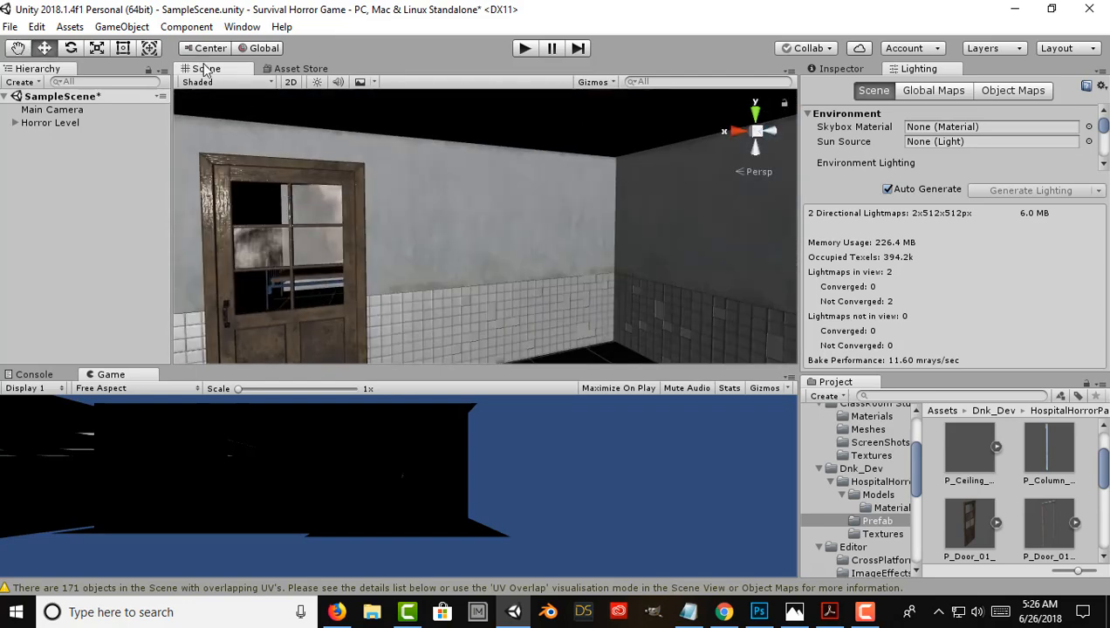
pyautogui.click(315, 80)
pyautogui.moveTo(541, 218); pyautogui.dragTo(352, 240, button='right')
pyautogui.moveTo(709, 199); pyautogui.dragTo(642, 184, button='right')
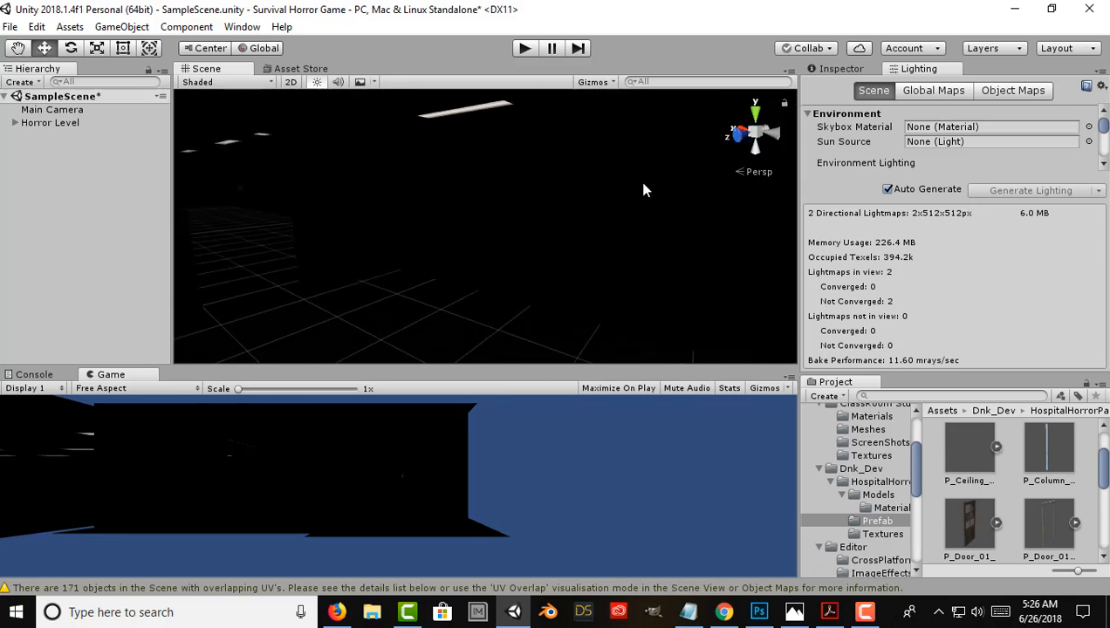
# Enable Realtime Global Illumination in the scene's lighting settings and look over the Mixed Lighting options.
pyautogui.click(846, 161)
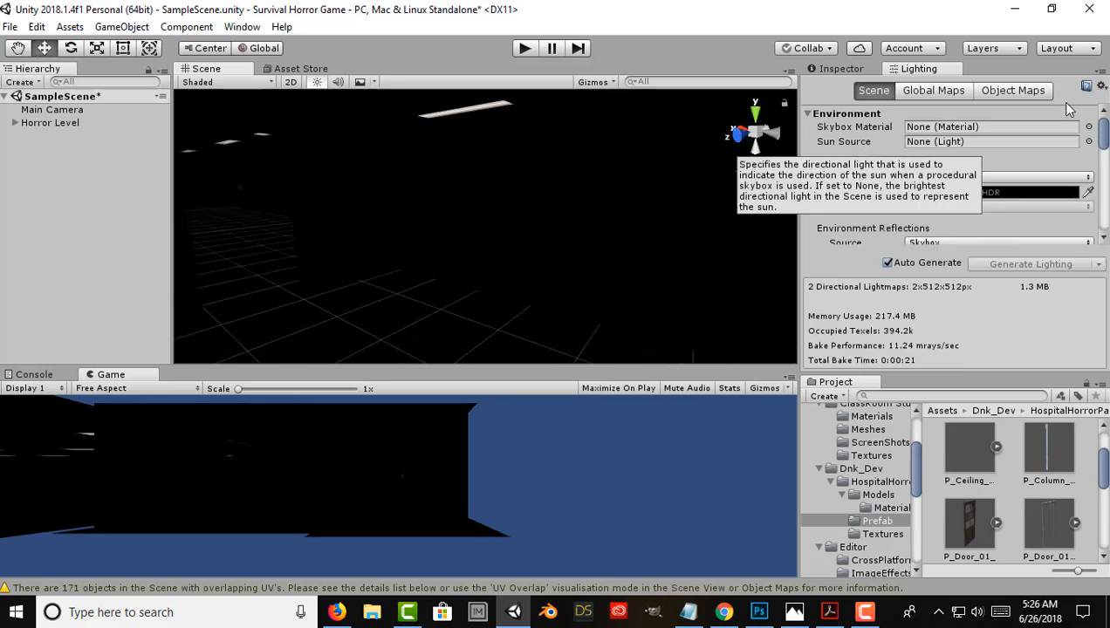
pyautogui.scroll(-3, 1003, 130)
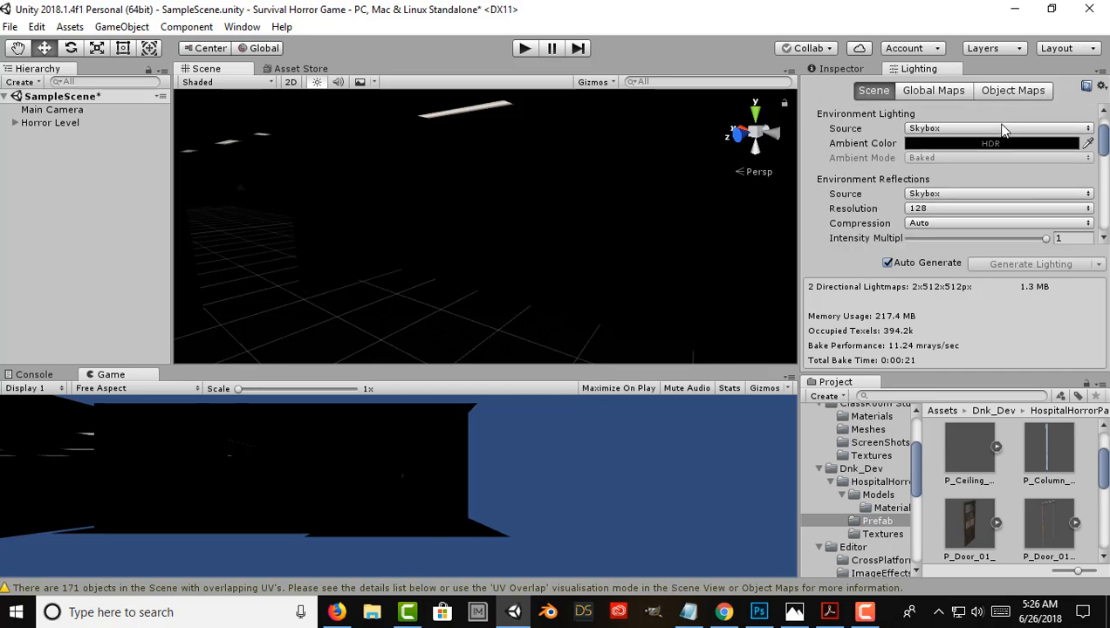
pyautogui.scroll(-3, 942, 130)
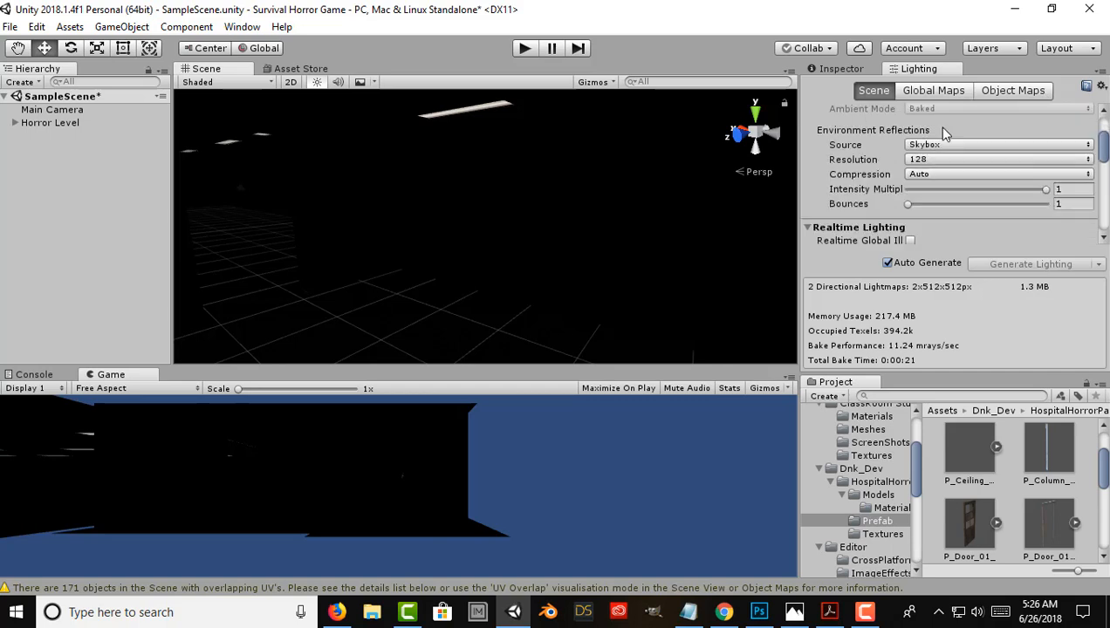
pyautogui.scroll(-3, 943, 133)
pyautogui.scroll(-3, 942, 132)
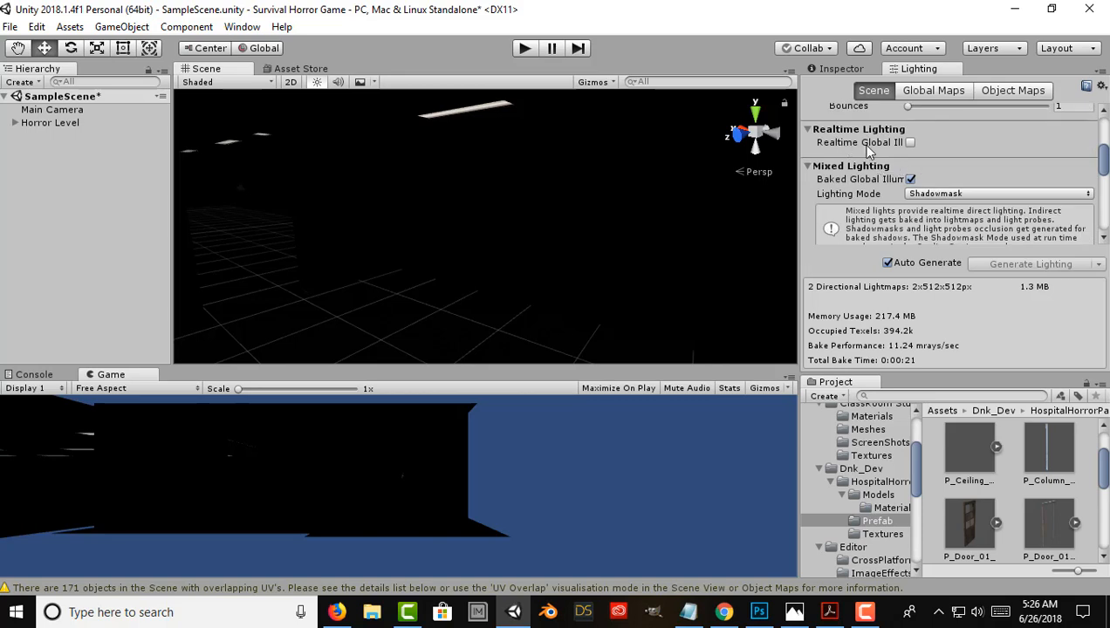
pyautogui.click(910, 142)
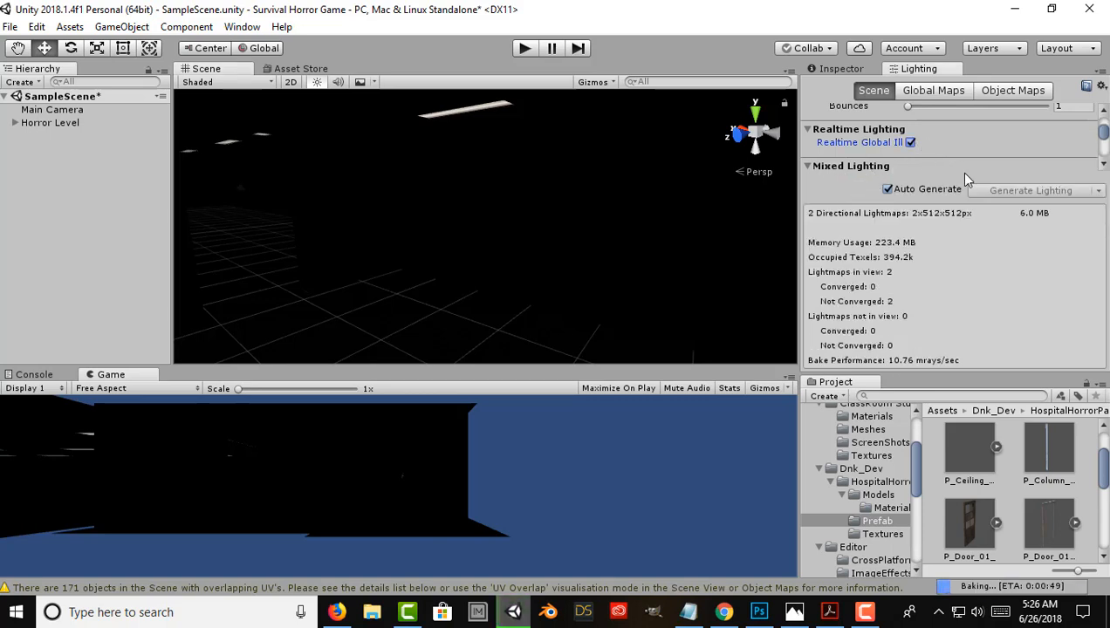
pyautogui.scroll(5, 925, 161)
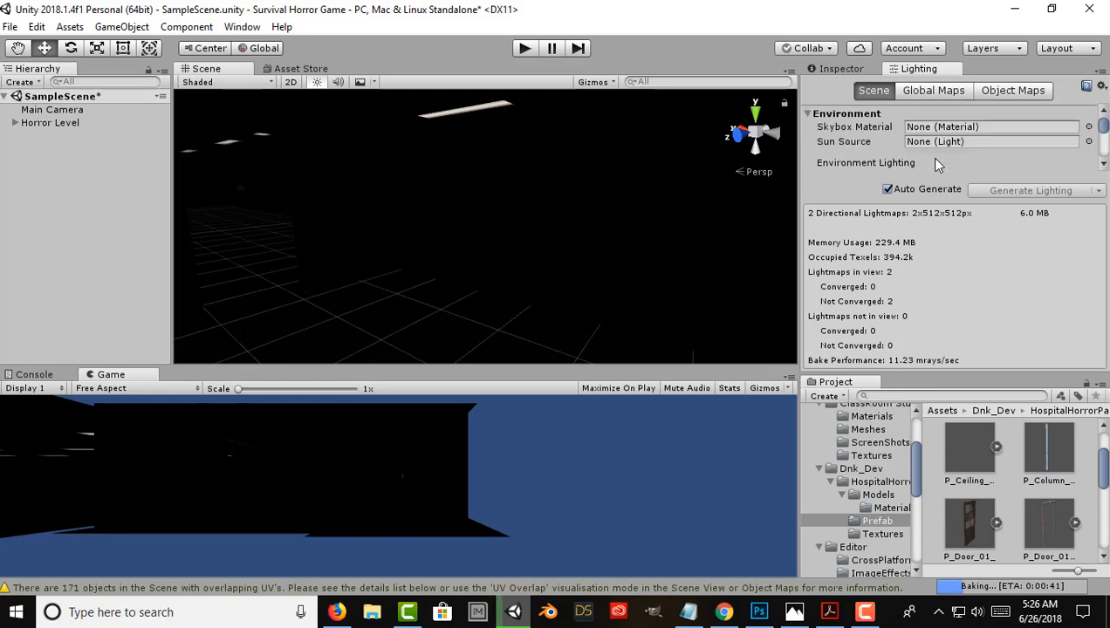
pyautogui.scroll(-1, 929, 157)
pyautogui.scroll(-4, 930, 143)
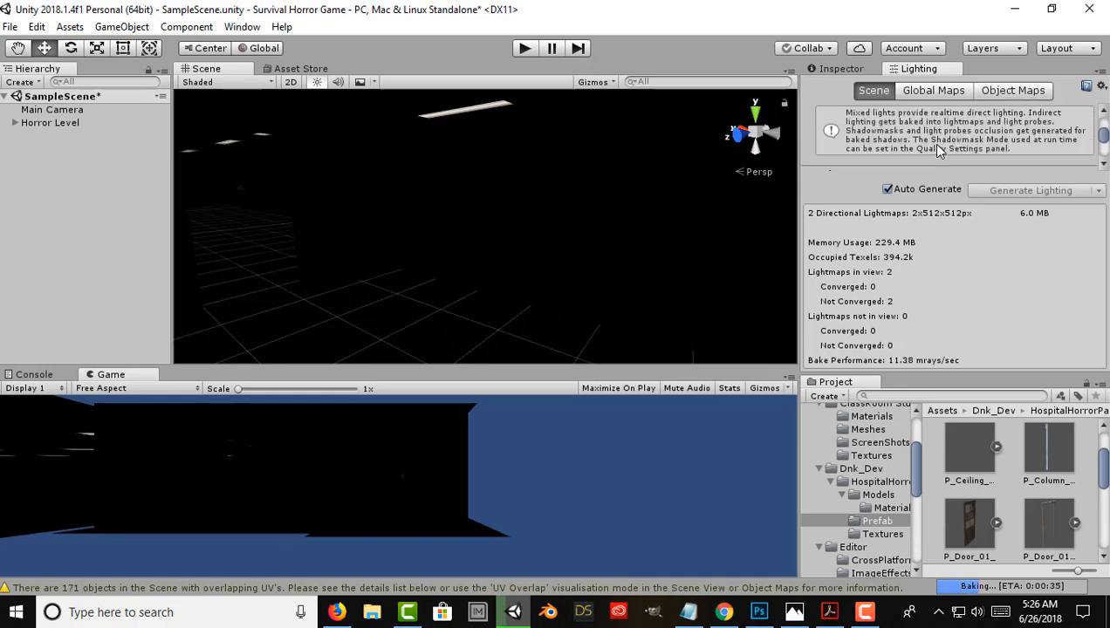
pyautogui.scroll(1, 931, 143)
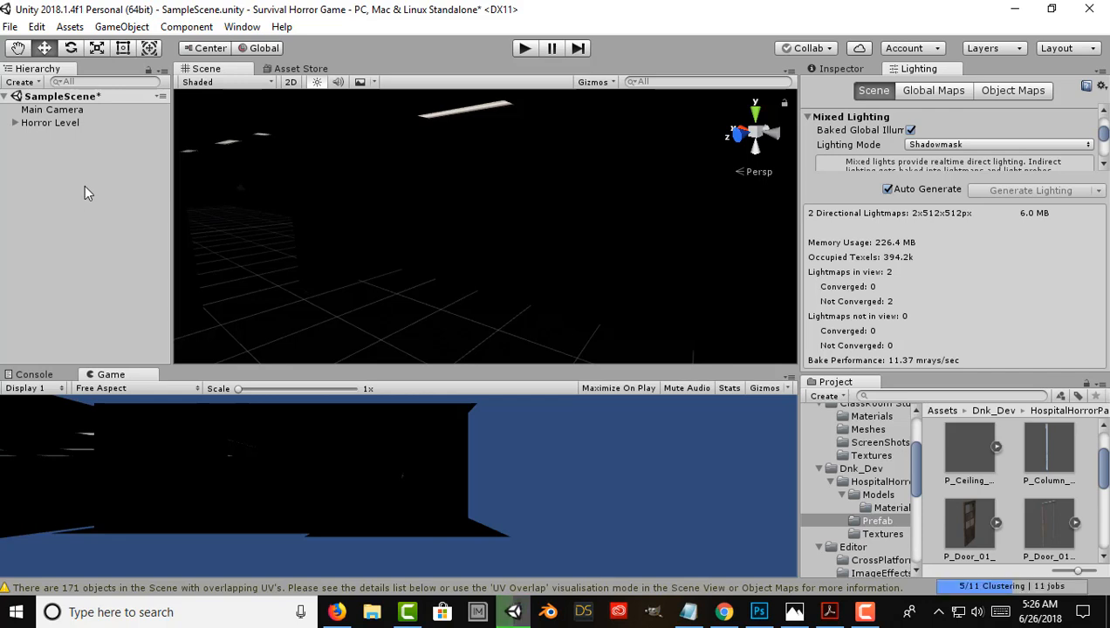
# Create an empty game object and set its position to X 0, Y 0, Z 0.
pyautogui.click(18, 82)
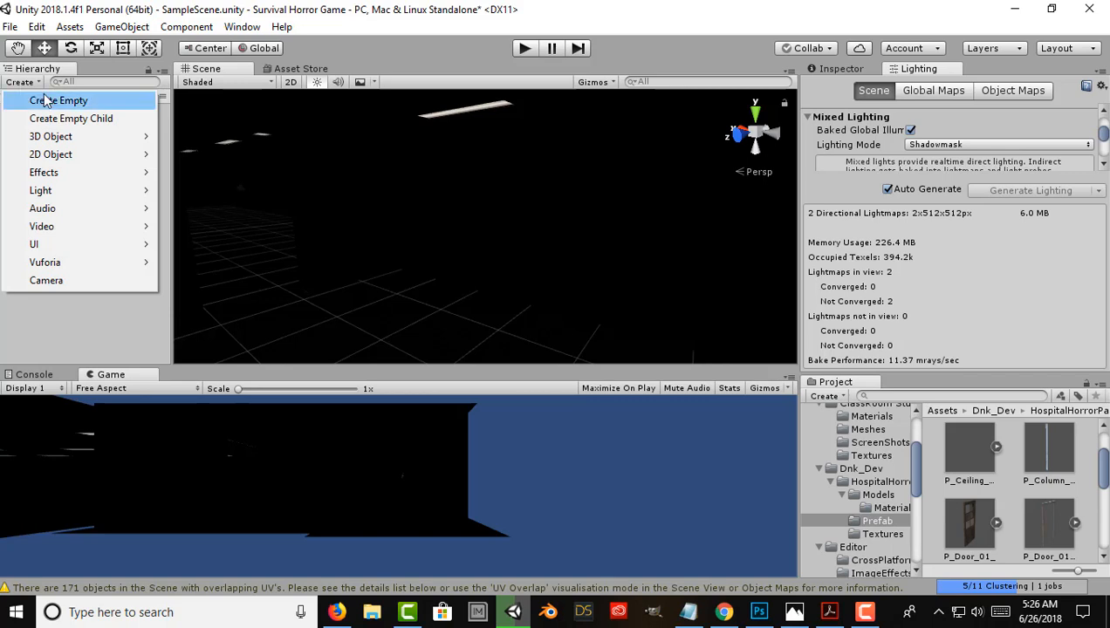
pyautogui.click(70, 100)
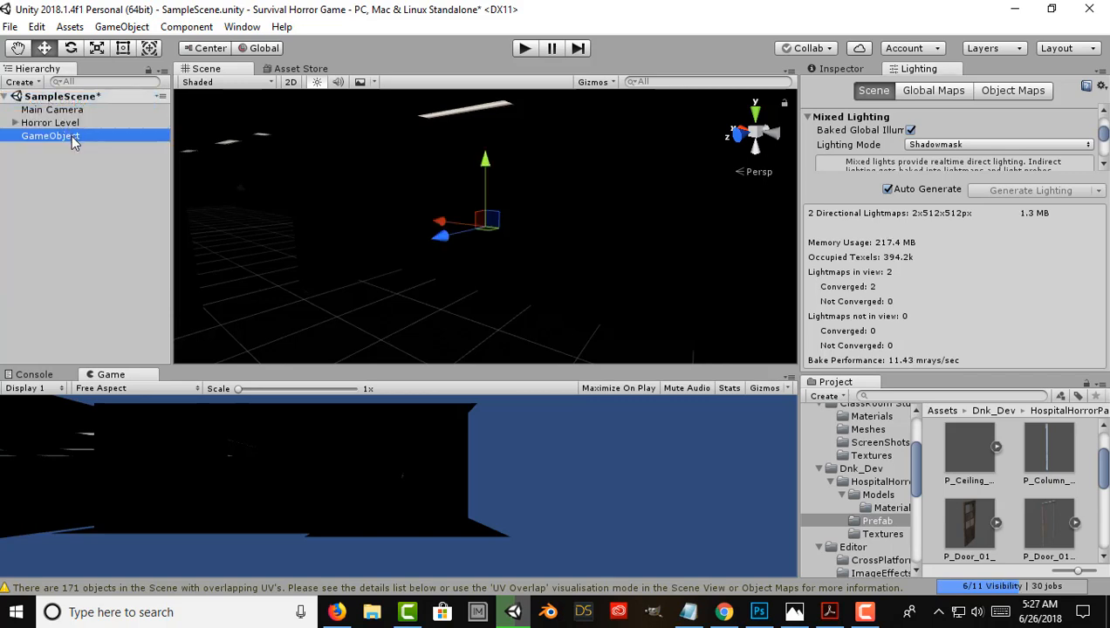
pyautogui.scroll(5, 1026, 115)
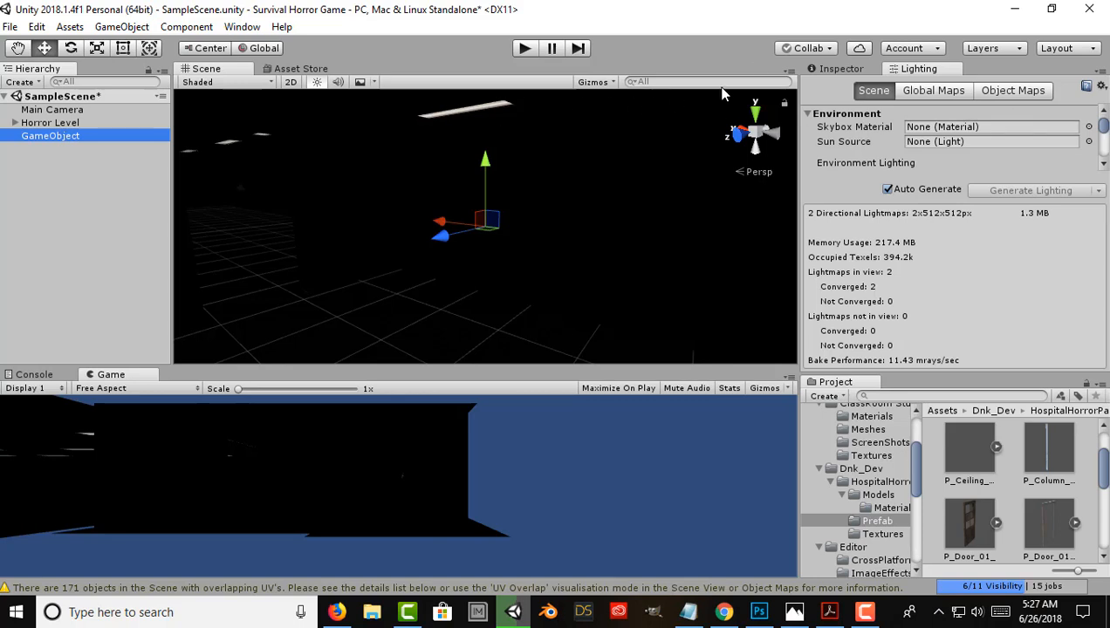
pyautogui.click(833, 70)
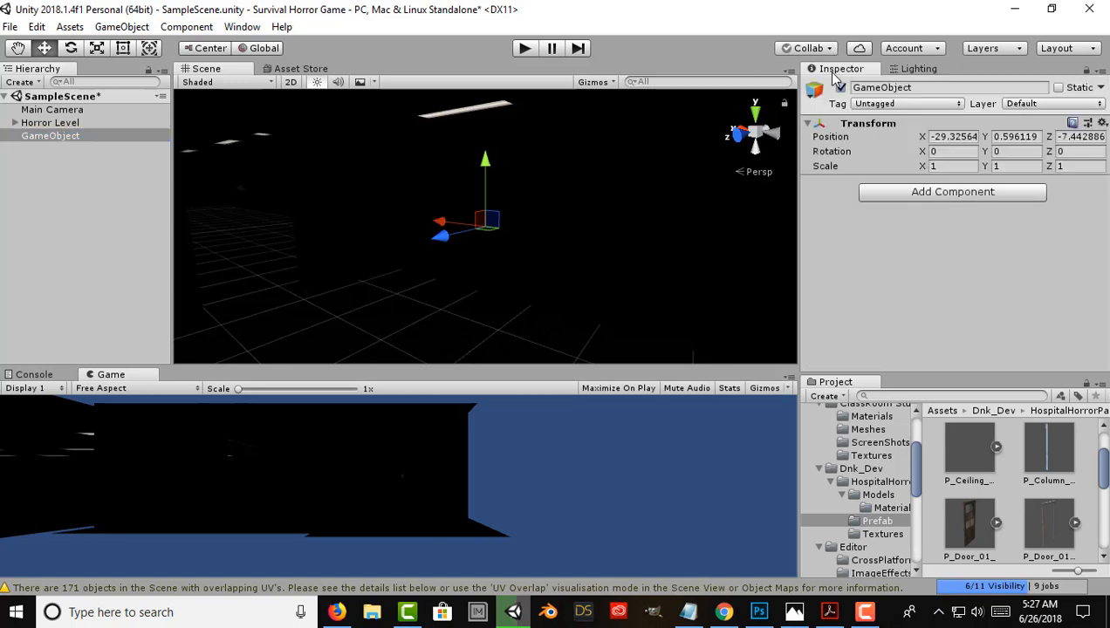
pyautogui.click(952, 140)
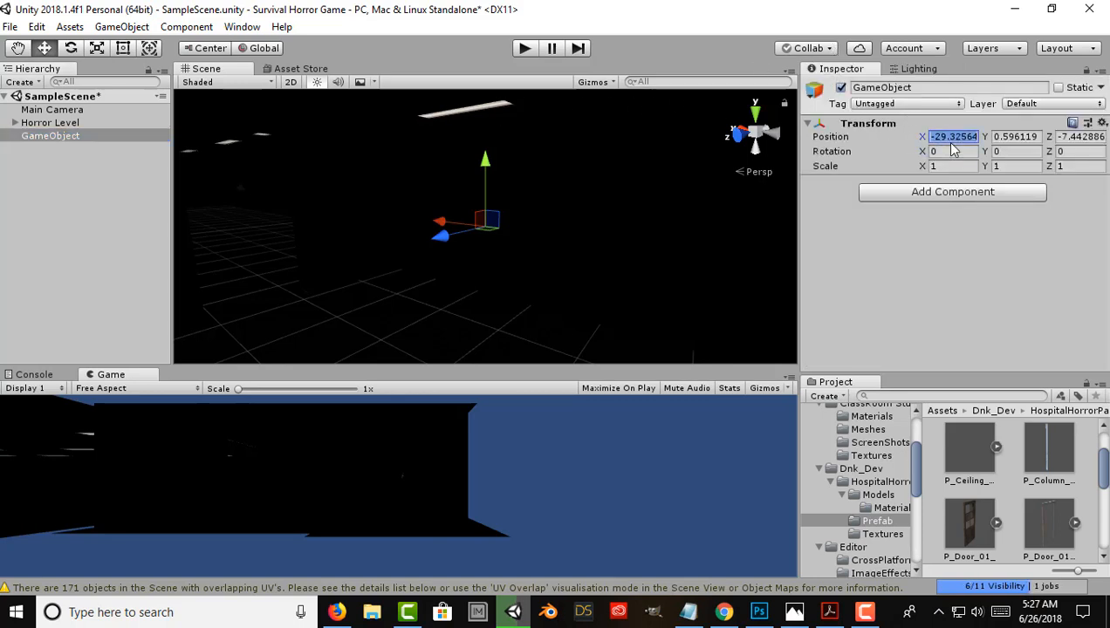
pyautogui.write('0')
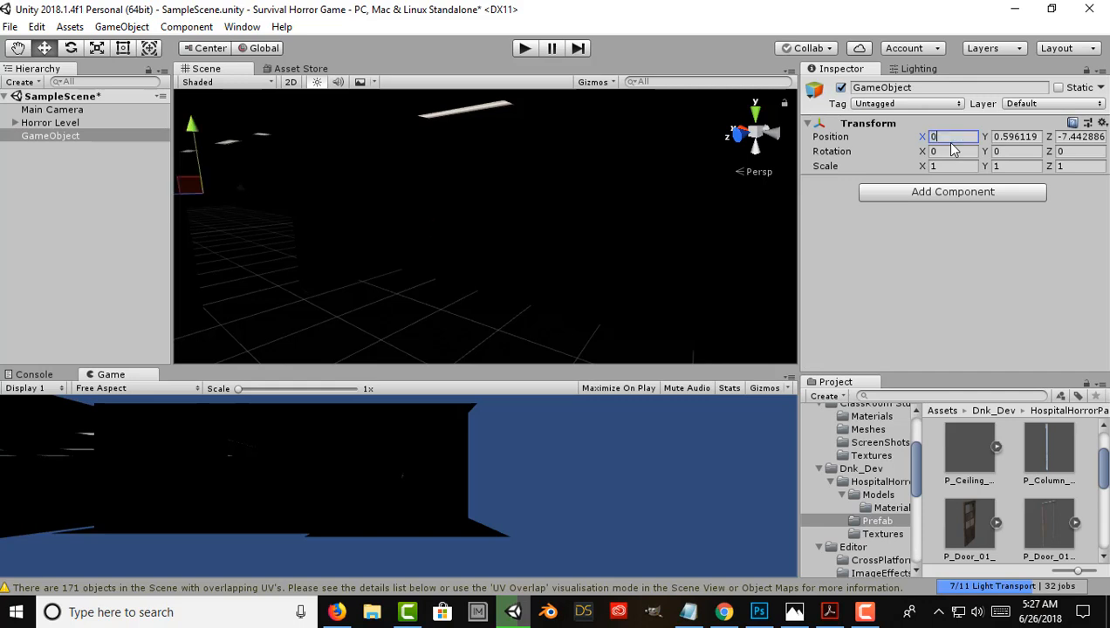
pyautogui.click(1035, 137)
pyautogui.write('0')
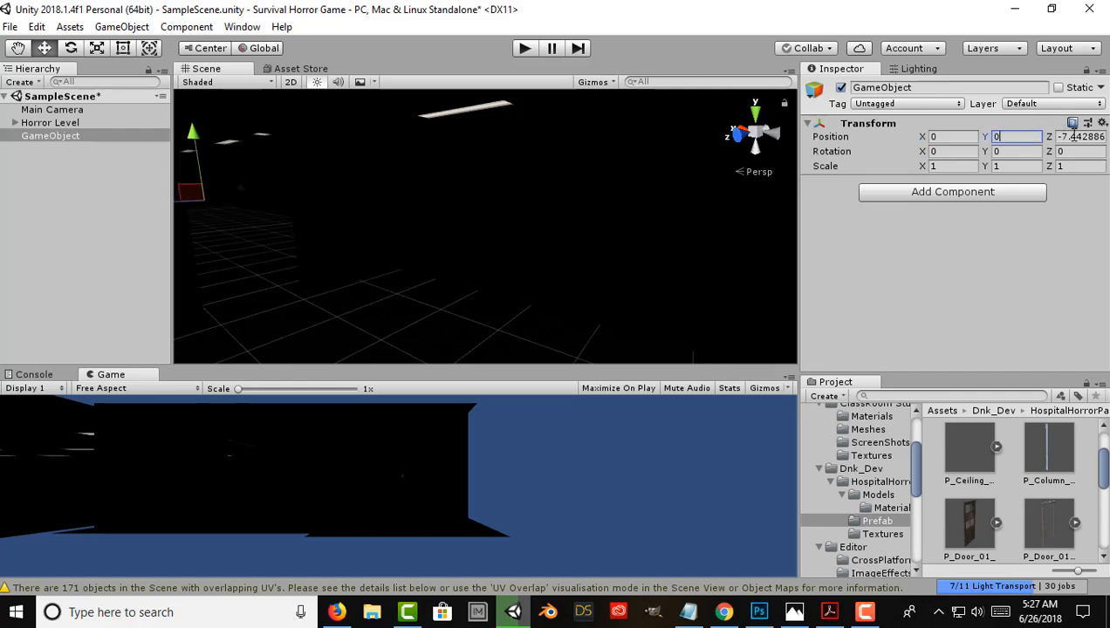
pyautogui.click(1075, 137)
pyautogui.write('0')
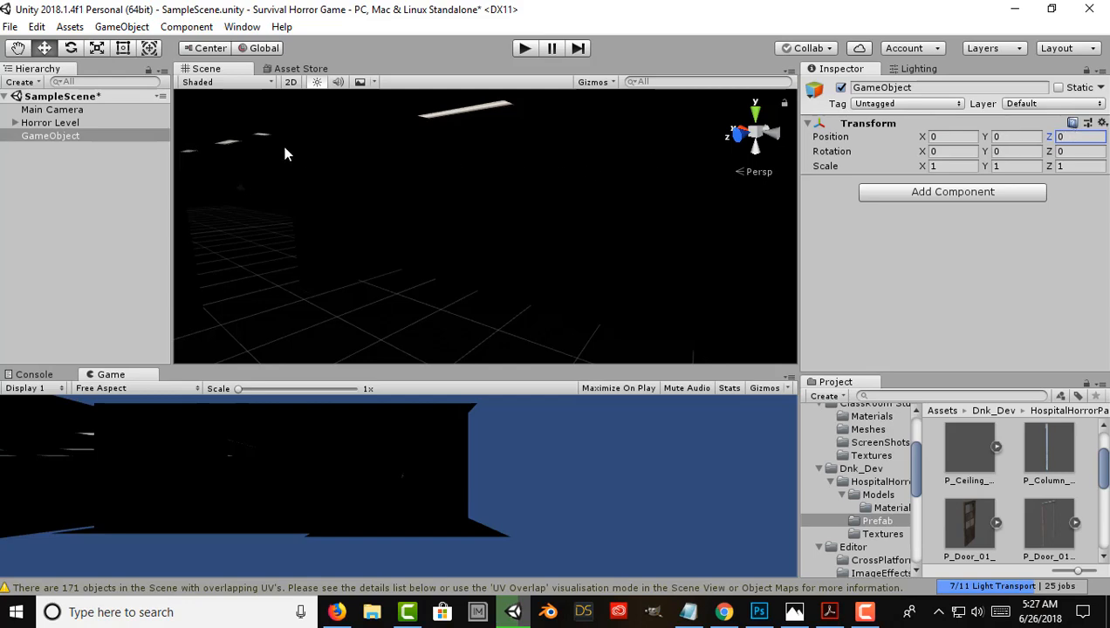
# Rename the new empty game object as Light Holder and clear the selection.
pyautogui.write('f')
pyautogui.moveTo(582, 223); pyautogui.dragTo(518, 222, button='right')
pyautogui.press('w')
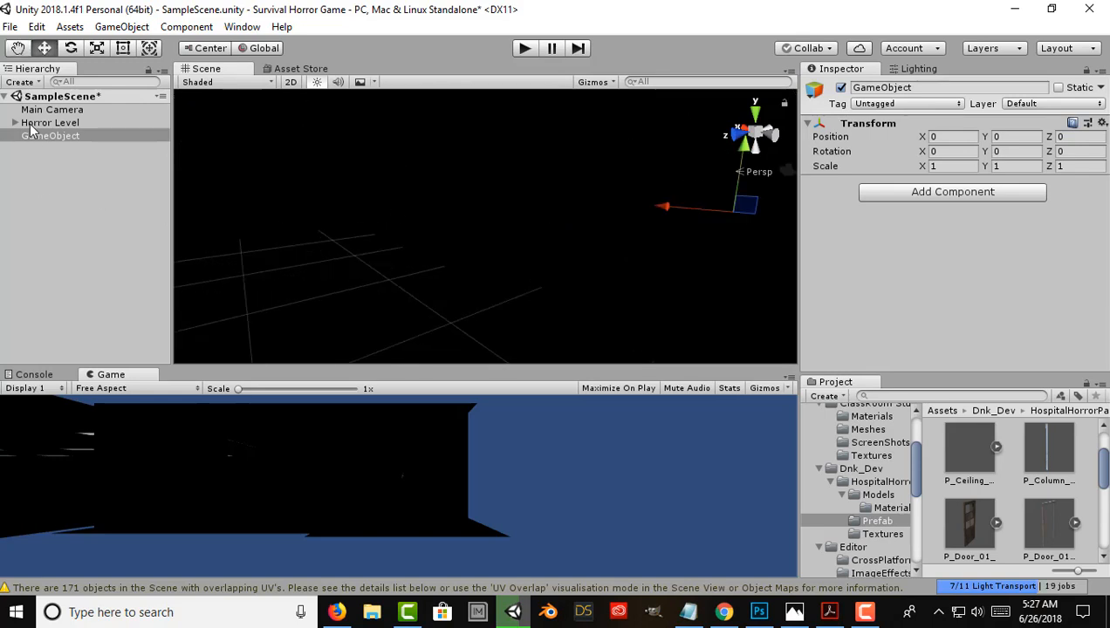
pyautogui.click(33, 137)
pyautogui.click(33, 136)
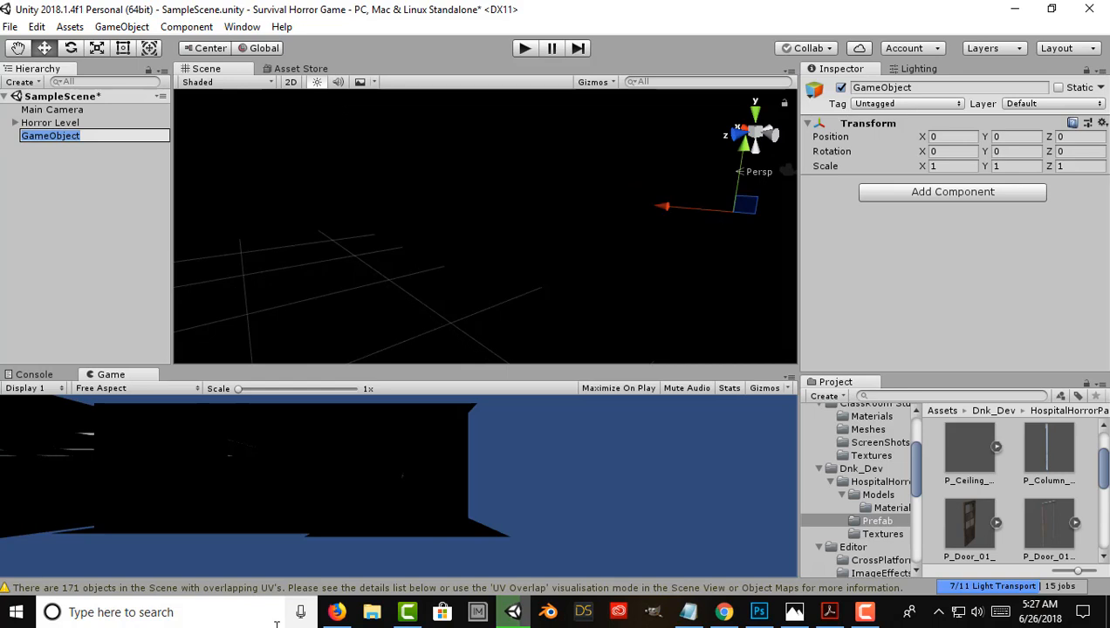
pyautogui.write('Light Holde')
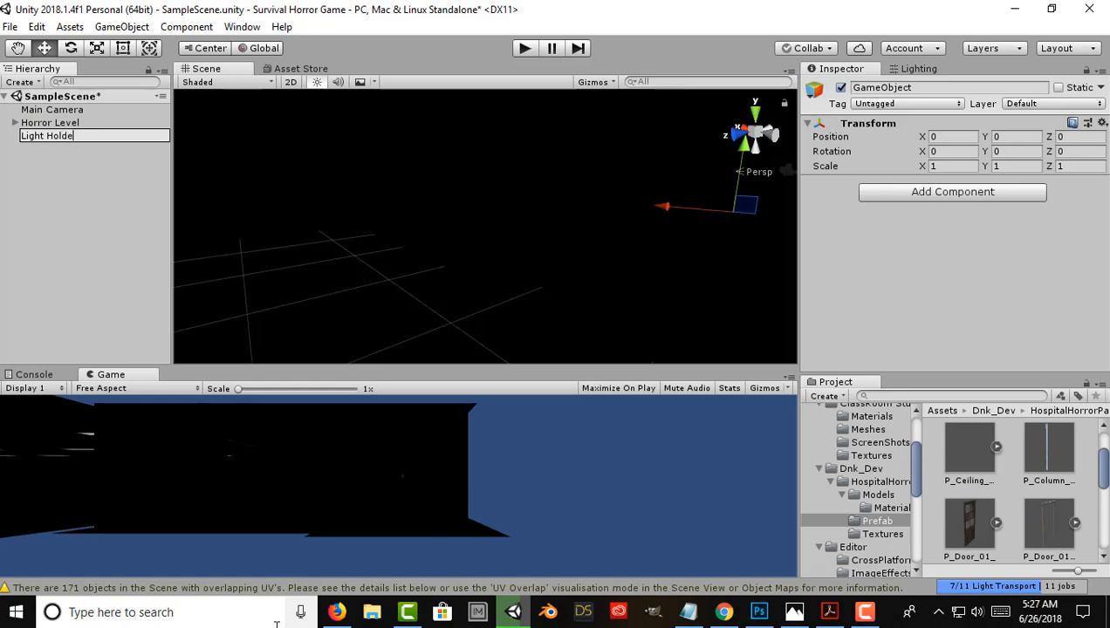
pyautogui.write('r')
pyautogui.press('Return')
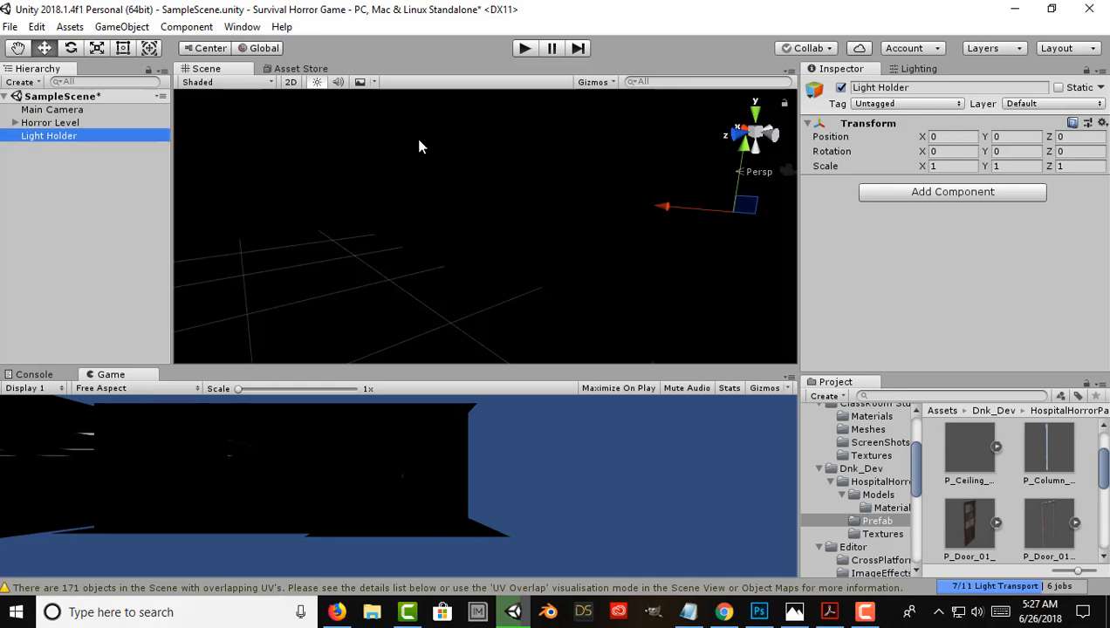
pyautogui.click(58, 192)
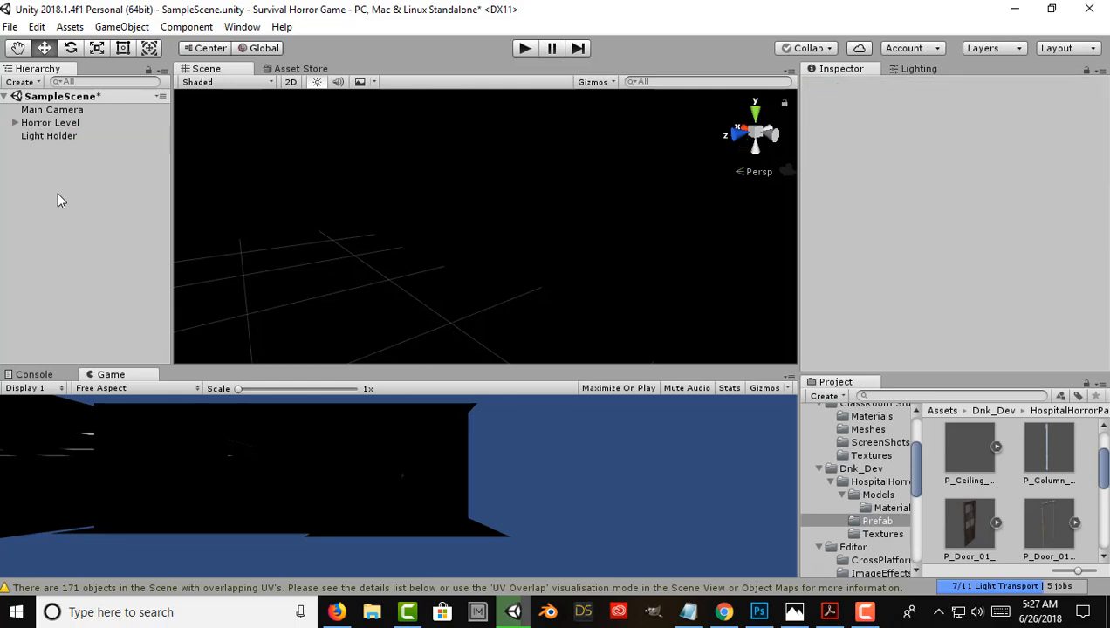
# Add a point light as a child of the Light Holder object.
pyautogui.click(61, 136)
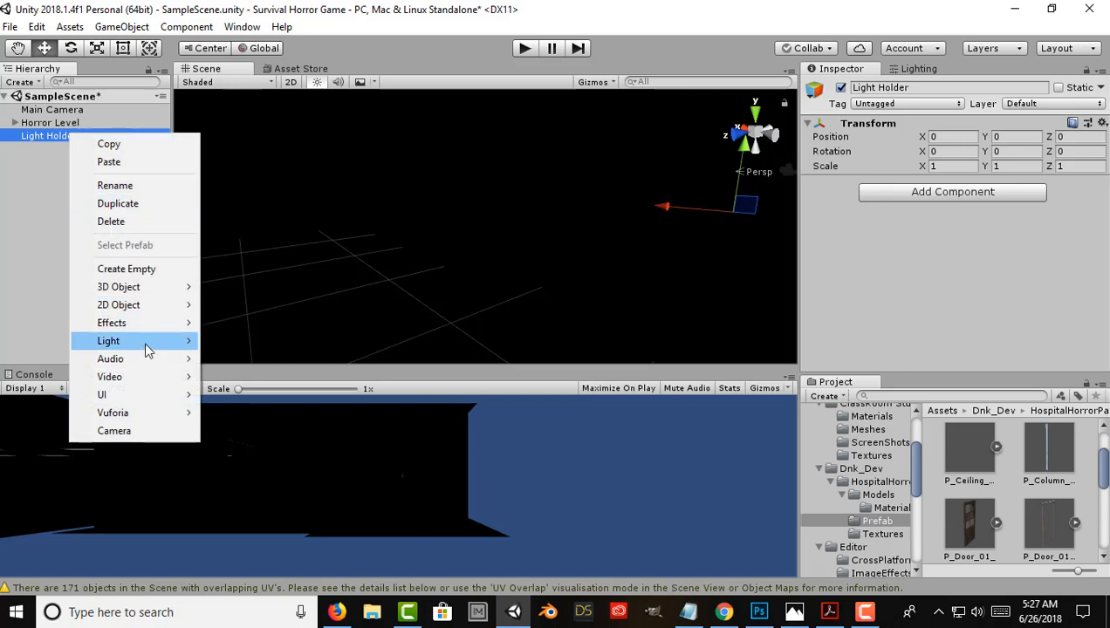
pyautogui.moveTo(147, 350)
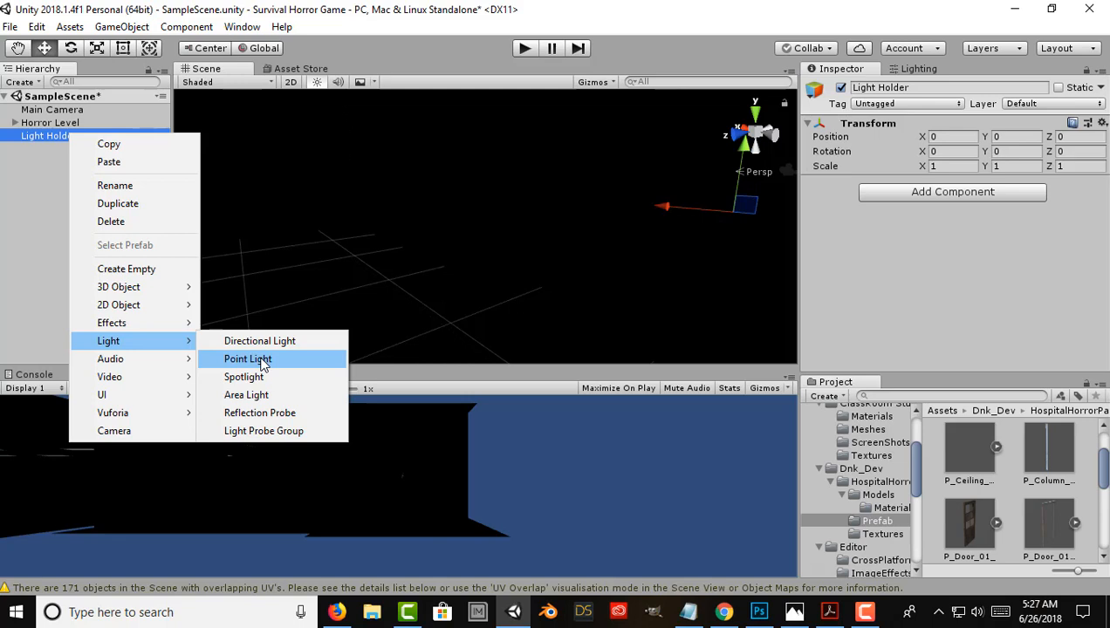
pyautogui.click(249, 359)
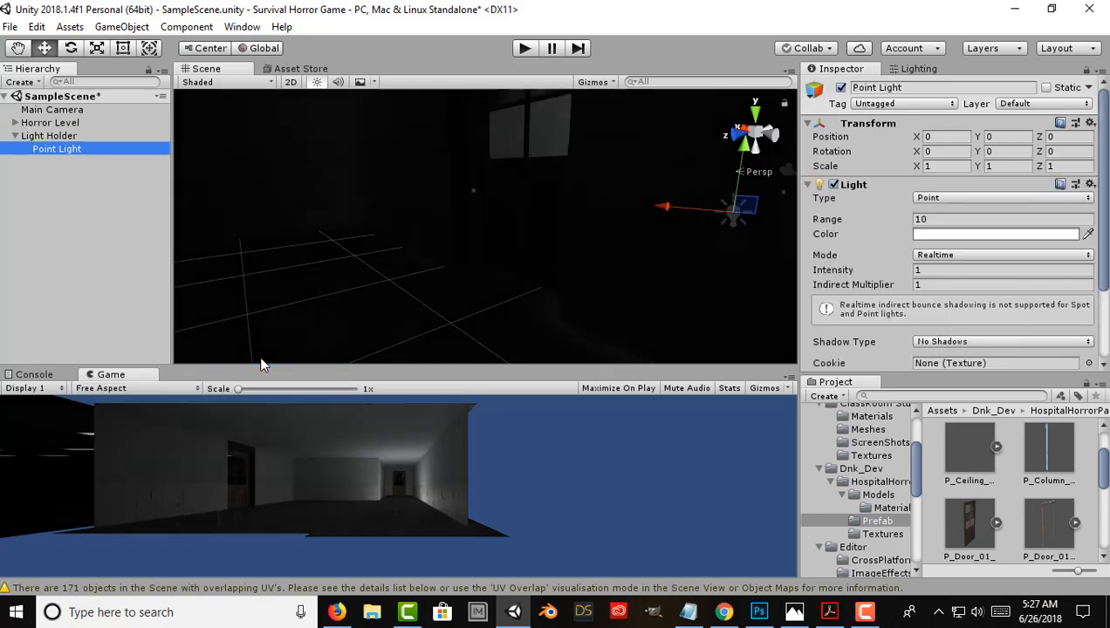
# Raise the point light to about Y 1.3 and move it across the level to about X -22, Z -2.4.
pyautogui.moveTo(502, 251); pyautogui.dragTo(999, 289, button='right')
pyautogui.moveTo(611, 257); pyautogui.dragTo(566, 265, button='right')
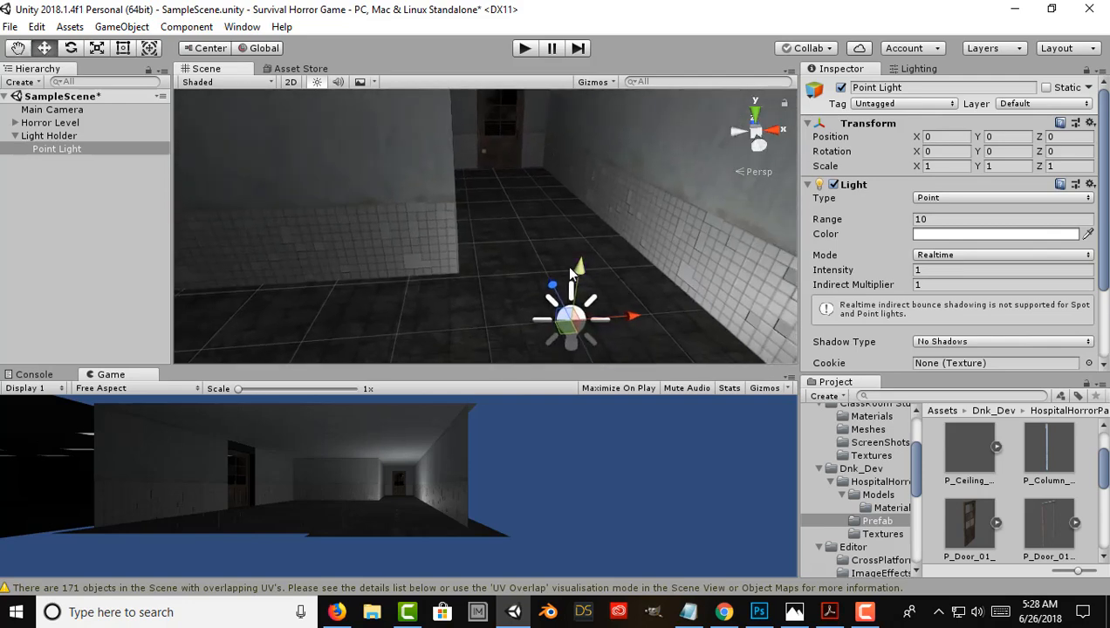
pyautogui.moveTo(566, 265); pyautogui.dragTo(577, 162)
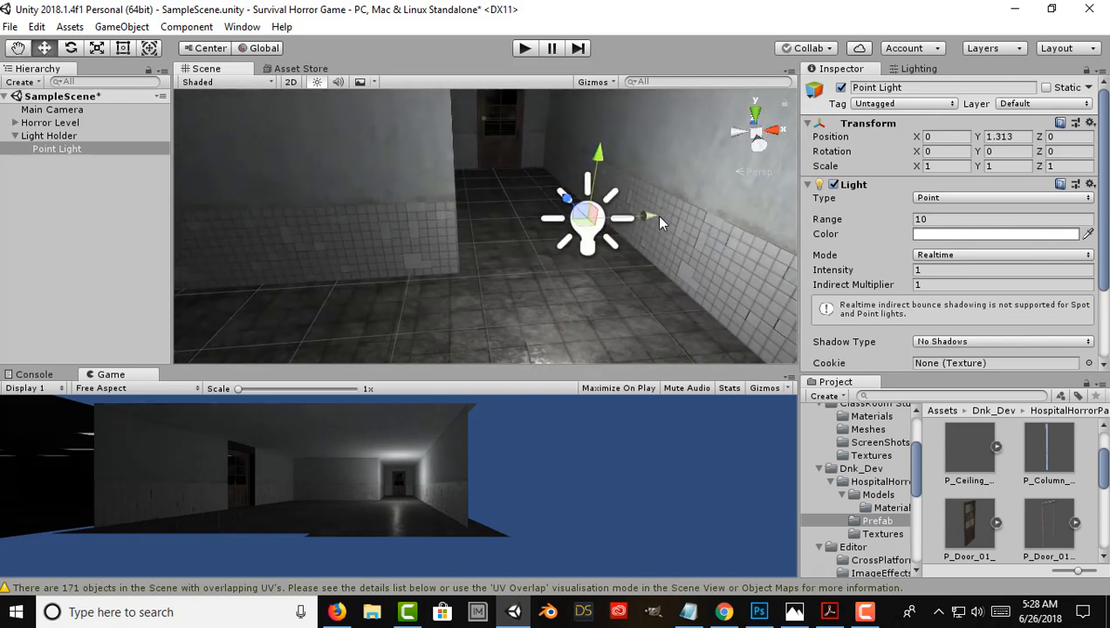
pyautogui.moveTo(655, 214); pyautogui.dragTo(236, 237)
pyautogui.press('f')
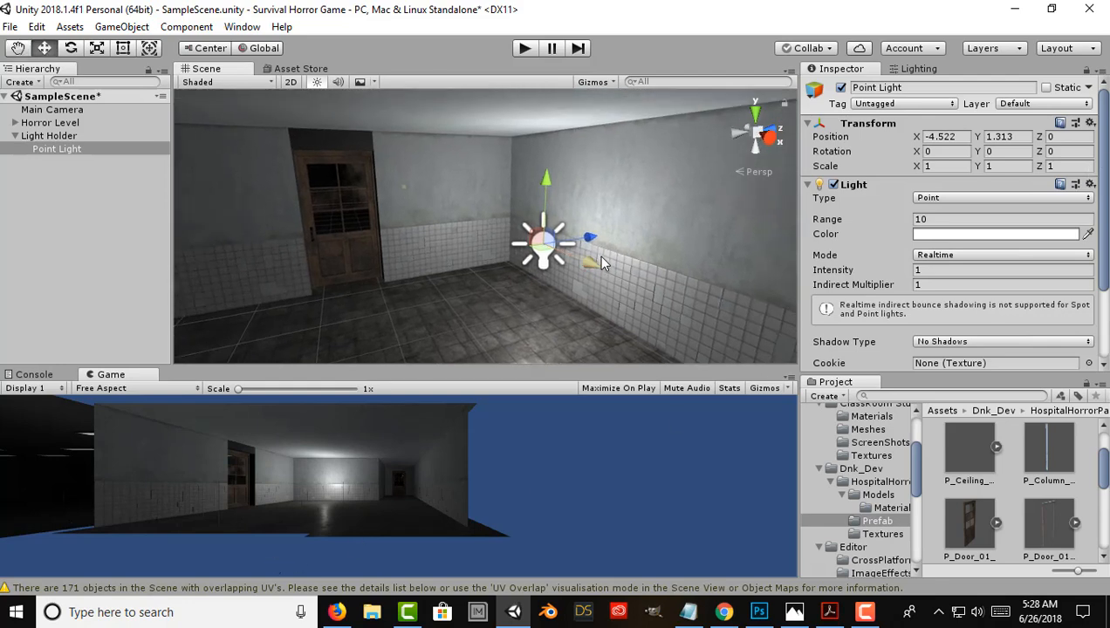
pyautogui.moveTo(600, 240); pyautogui.dragTo(420, 270)
pyautogui.moveTo(353, 303); pyautogui.dragTo(262, 219)
pyautogui.moveTo(515, 253); pyautogui.dragTo(649, 280, button='right')
pyautogui.moveTo(698, 278); pyautogui.dragTo(253, 150)
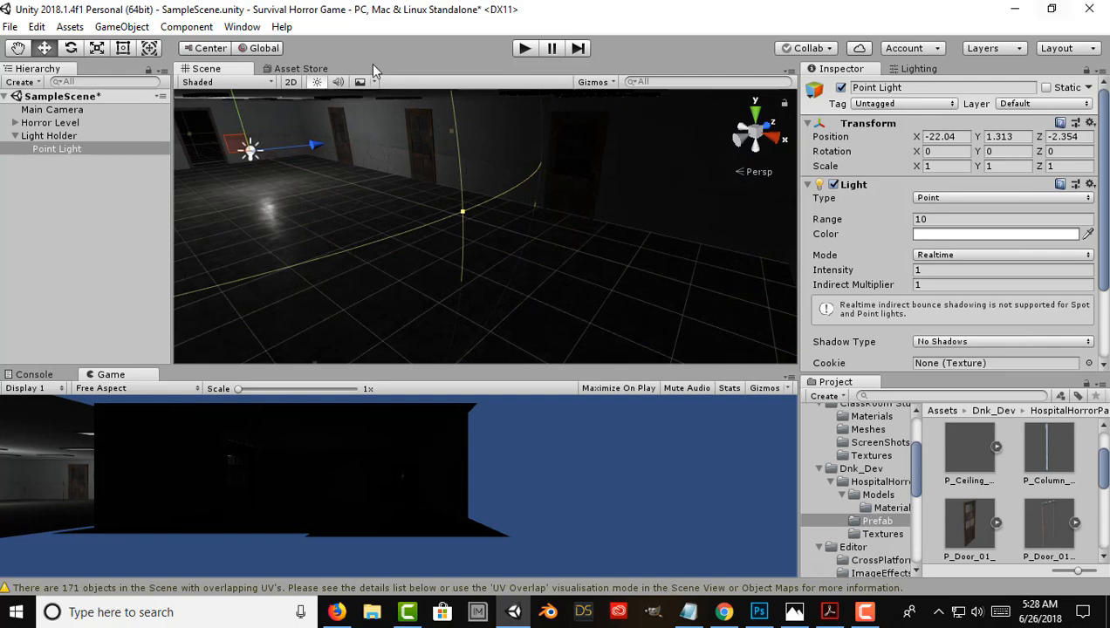
# Move the point light along X through the far doorway into the restroom, to about X -34.2.
pyautogui.moveTo(455, 178); pyautogui.dragTo(376, 75, button='right')
pyautogui.press('w')
pyautogui.moveTo(573, 229); pyautogui.dragTo(573, 228)
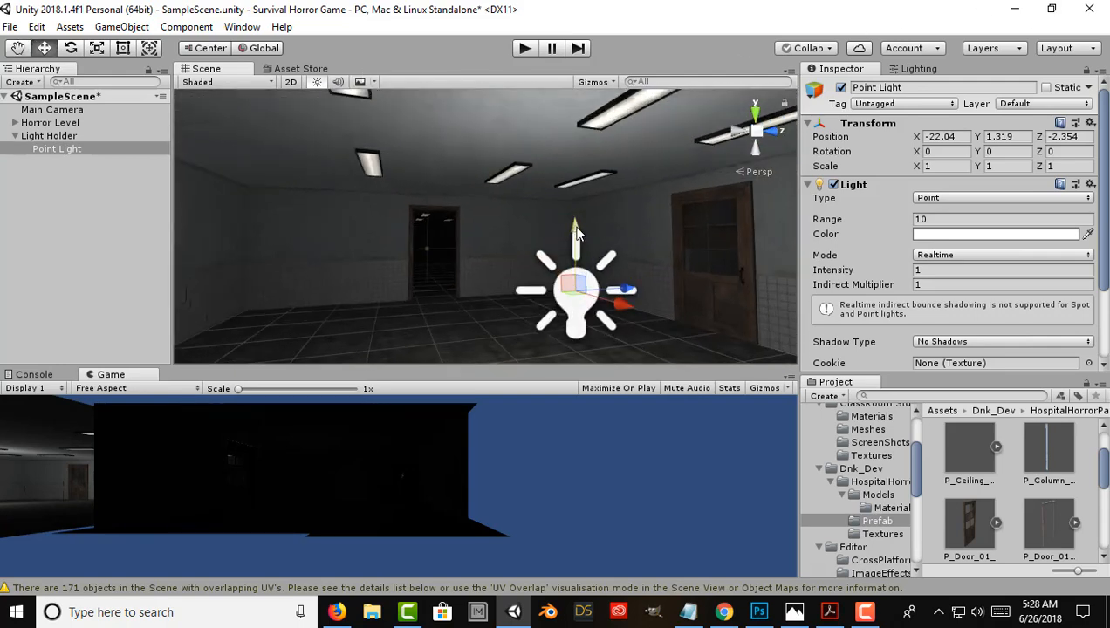
pyautogui.moveTo(621, 304); pyautogui.dragTo(1041, 126)
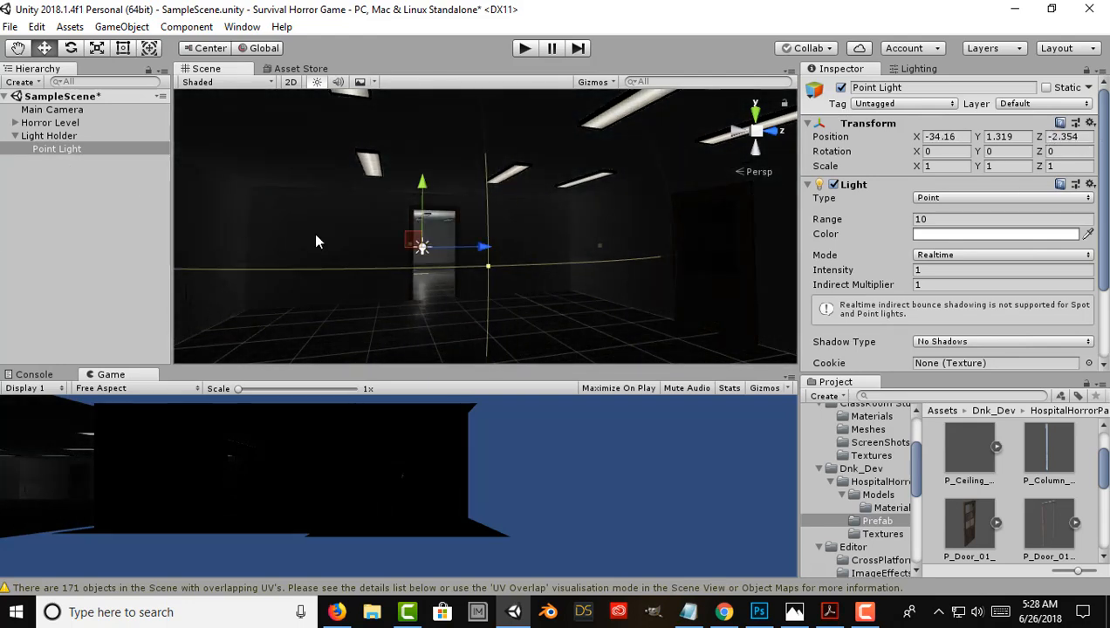
pyautogui.press('f')
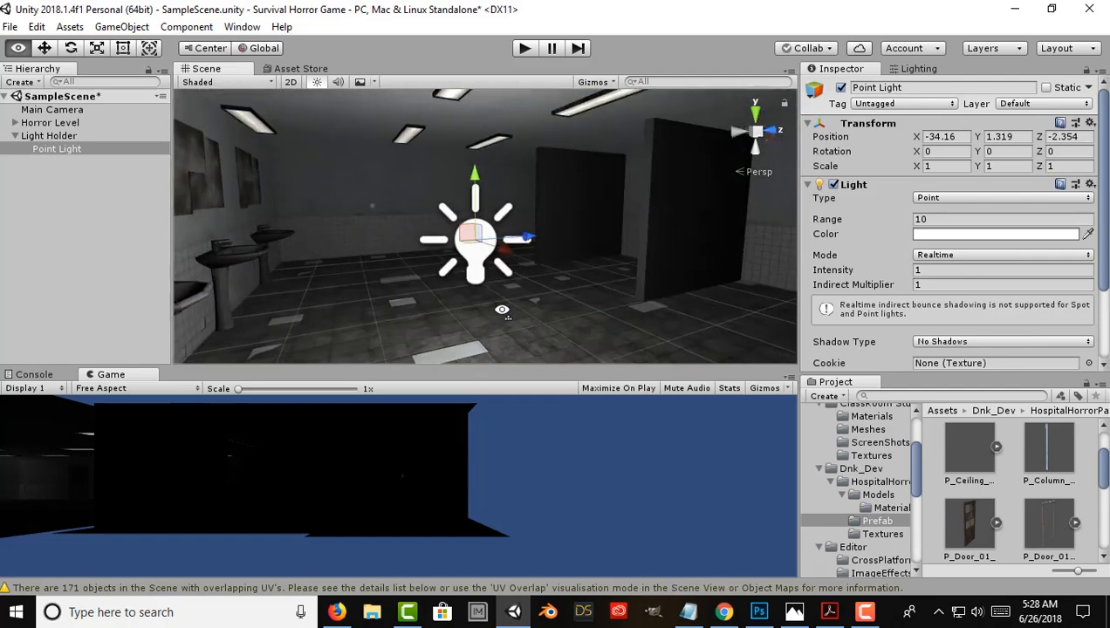
# Position the point light in front of the toilet stalls at about Z -1.7 and raise it to about Y 2.3.
pyautogui.moveTo(440, 349); pyautogui.dragTo(851, 359, button='right')
pyautogui.press('w')
pyautogui.press('s')
pyautogui.moveTo(494, 316); pyautogui.dragTo(404, 216)
pyautogui.moveTo(511, 252); pyautogui.dragTo(459, 221, button='right')
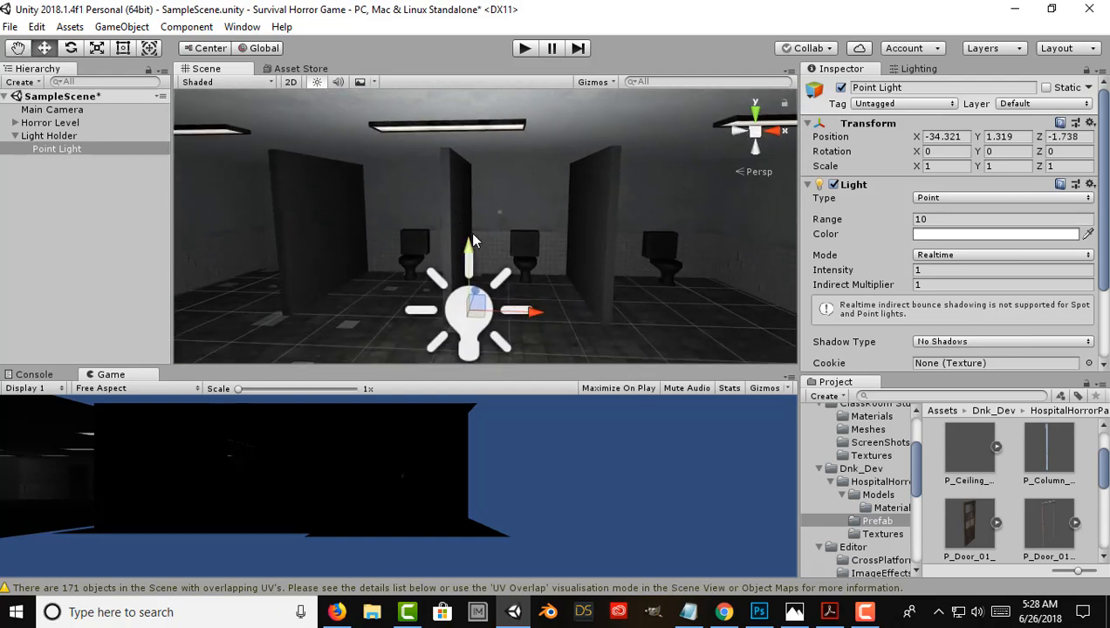
pyautogui.moveTo(471, 250); pyautogui.dragTo(471, 109)
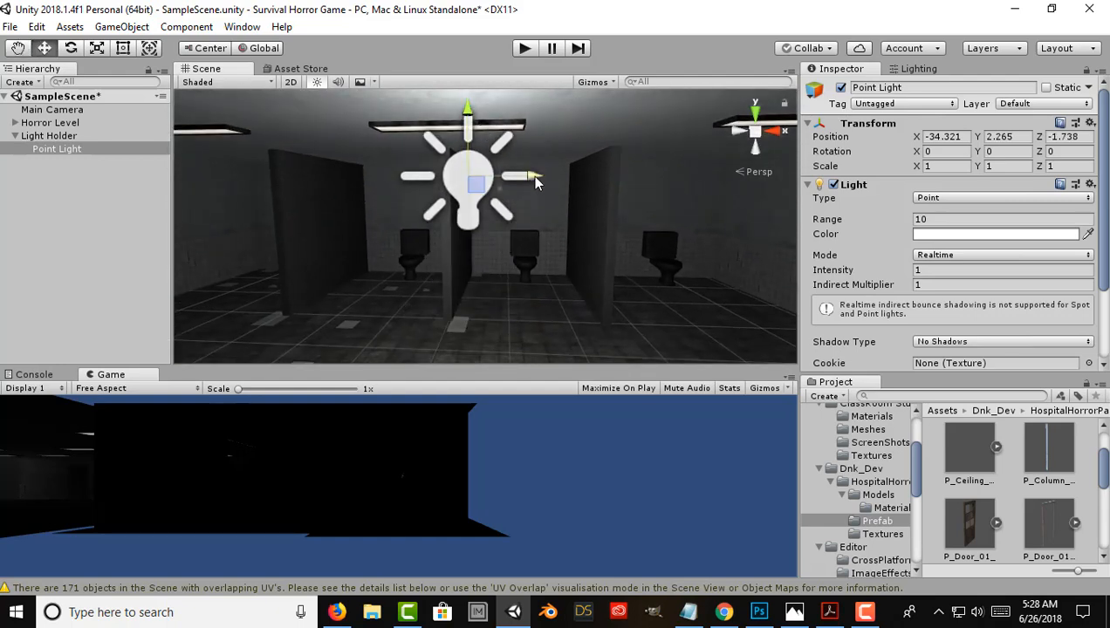
# Shift the point light along the stalls to about X -36.1 and lower it slightly to about Y 2.2.
pyautogui.moveTo(534, 187); pyautogui.dragTo(468, 186)
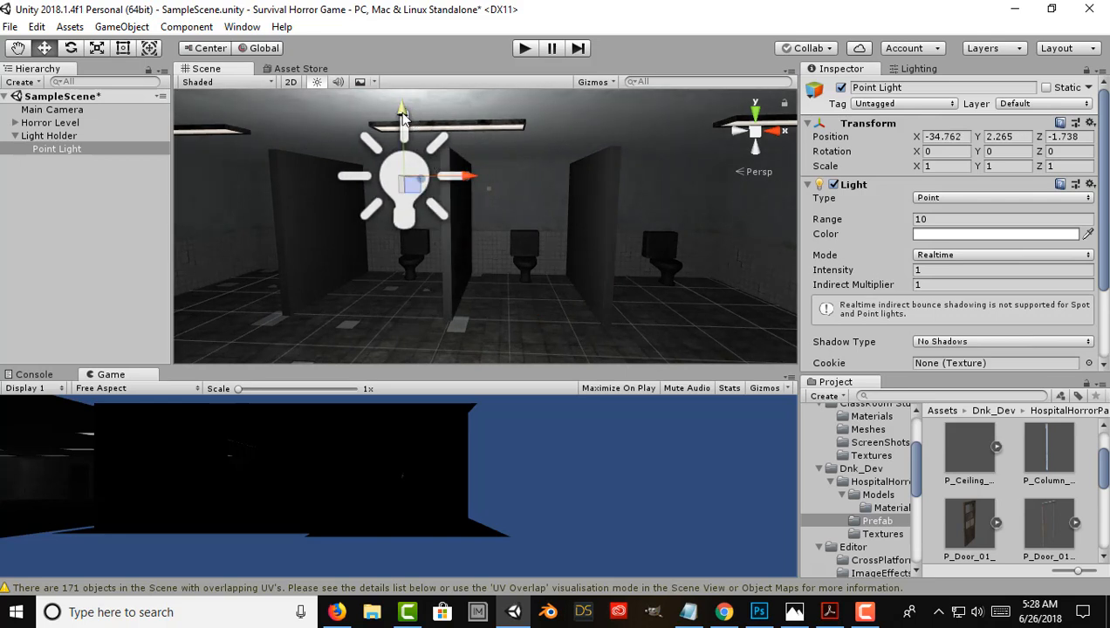
pyautogui.moveTo(402, 118); pyautogui.dragTo(402, 124)
pyautogui.moveTo(471, 180); pyautogui.dragTo(392, 186)
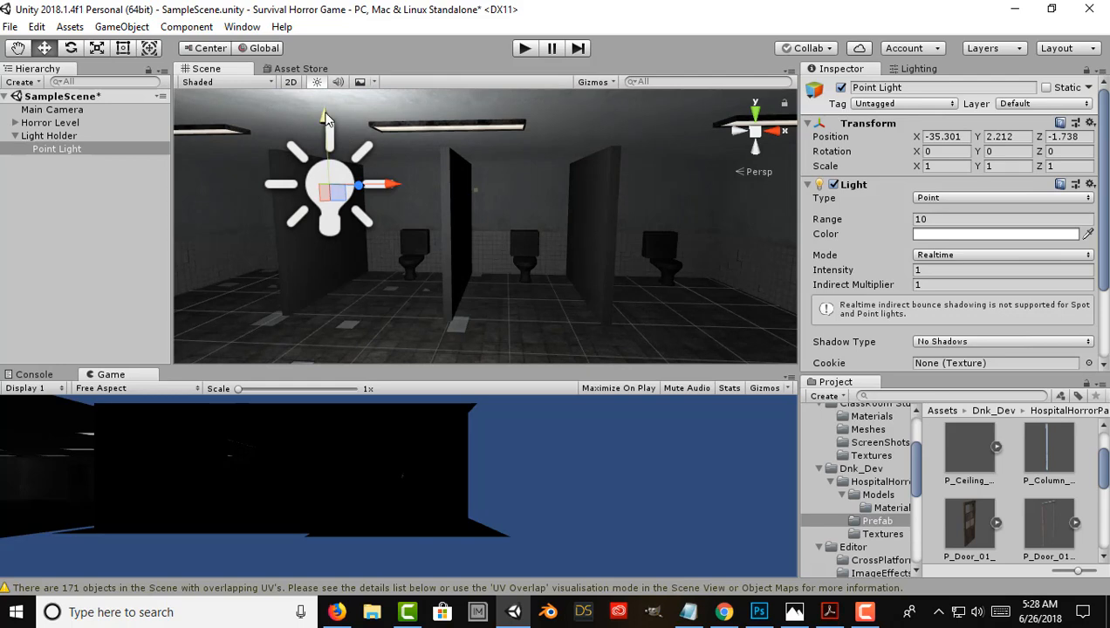
pyautogui.moveTo(324, 118); pyautogui.dragTo(325, 124)
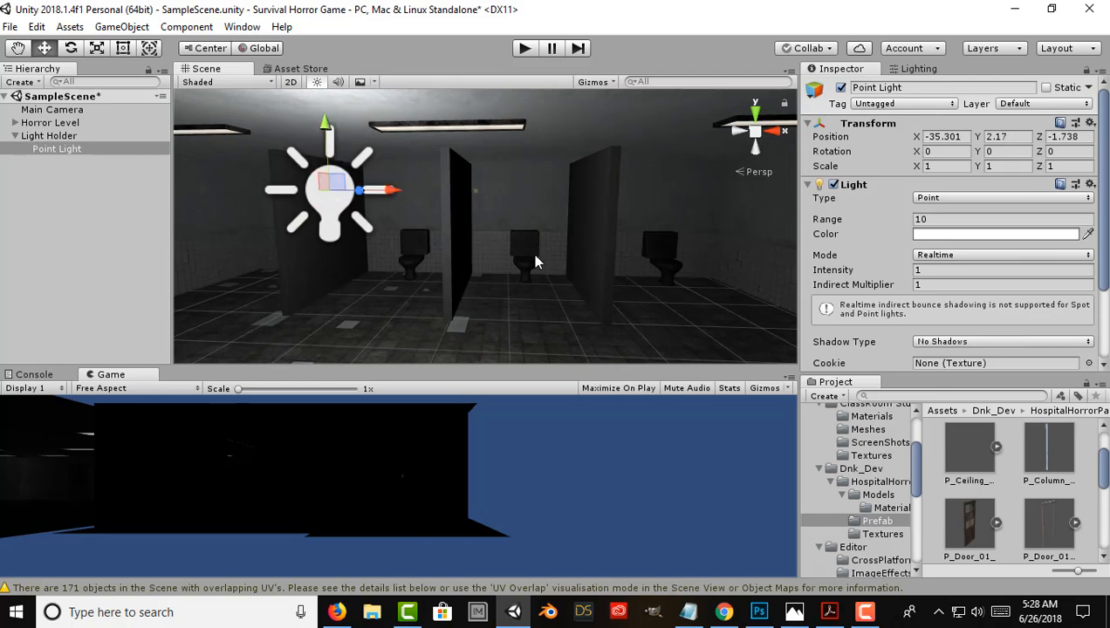
pyautogui.moveTo(535, 256); pyautogui.dragTo(610, 216, button='right')
pyautogui.press('a')
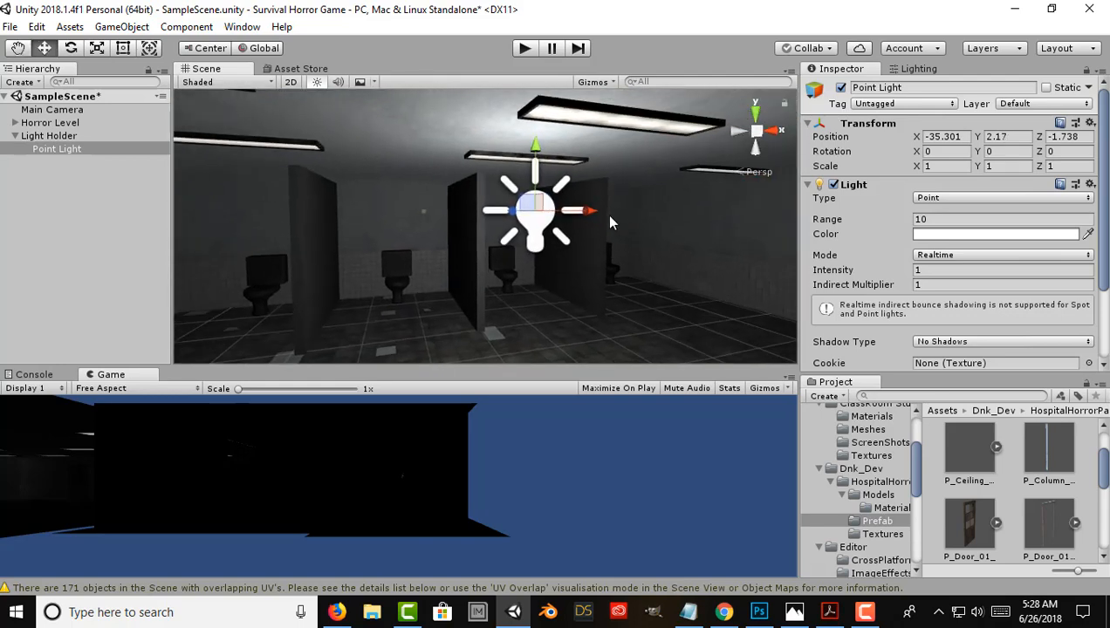
pyautogui.moveTo(581, 212); pyautogui.dragTo(509, 212)
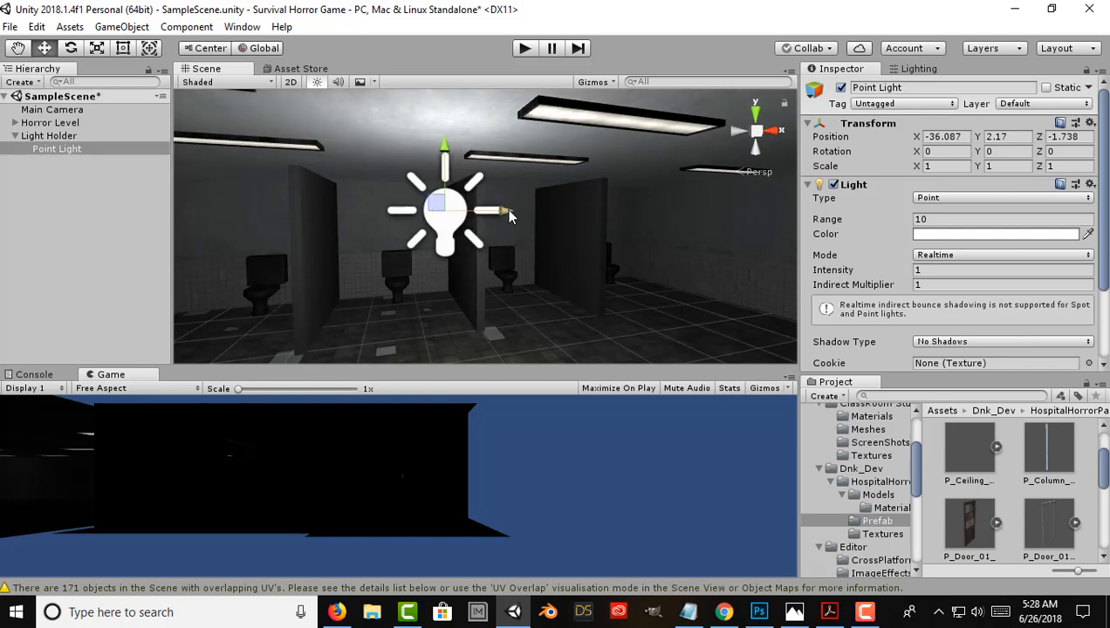
# Change the point light's color from white to a warm yellow-orange.
pyautogui.click(922, 235)
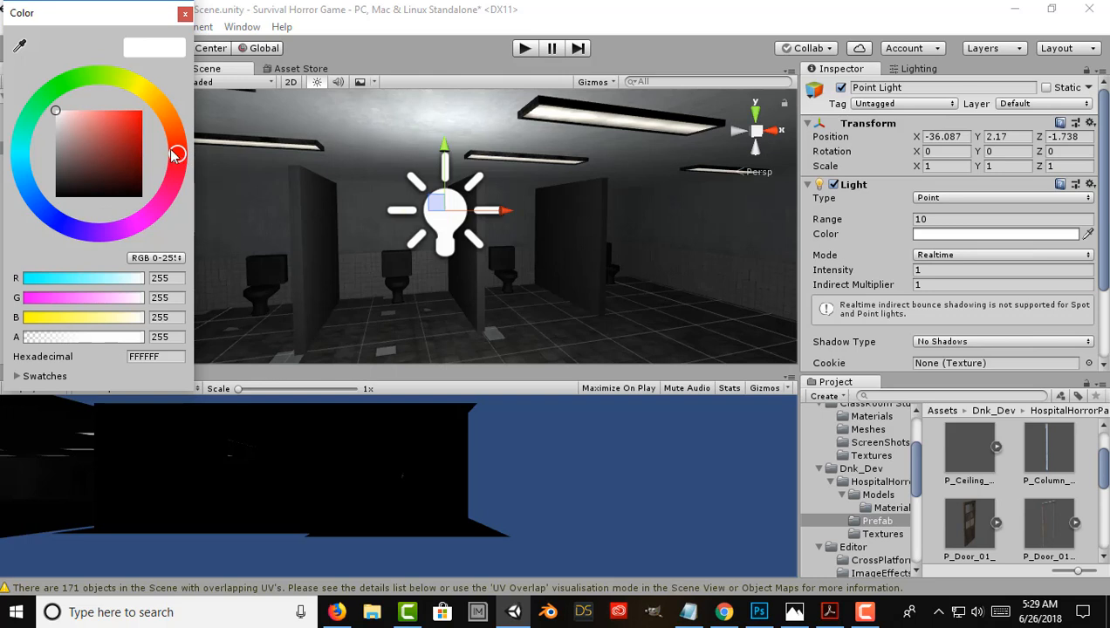
pyautogui.moveTo(179, 157); pyautogui.dragTo(168, 105)
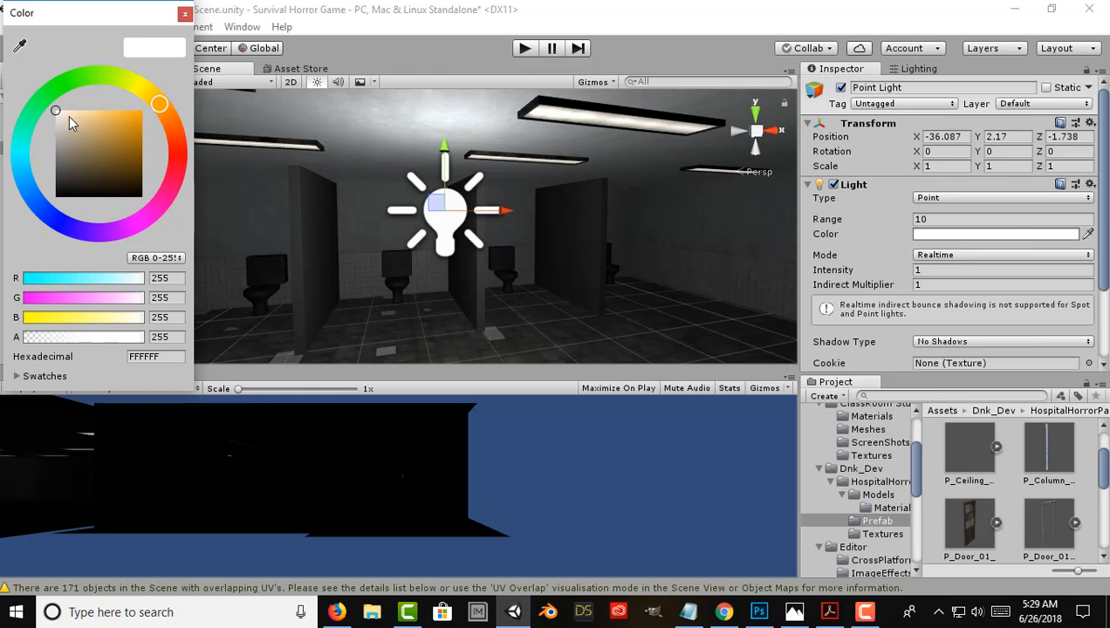
pyautogui.moveTo(71, 117); pyautogui.dragTo(105, 122)
pyautogui.click(527, 212)
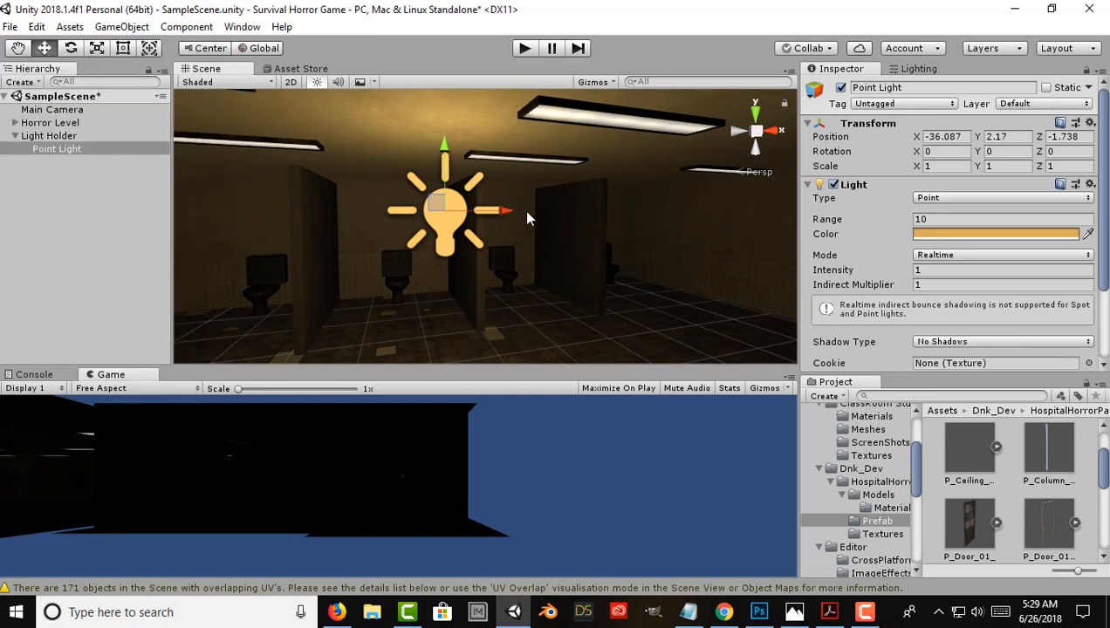
# Nudge the point light up to about Y 2.24 and along the stalls to about X -36.2.
pyautogui.moveTo(442, 151); pyautogui.dragTo(443, 143)
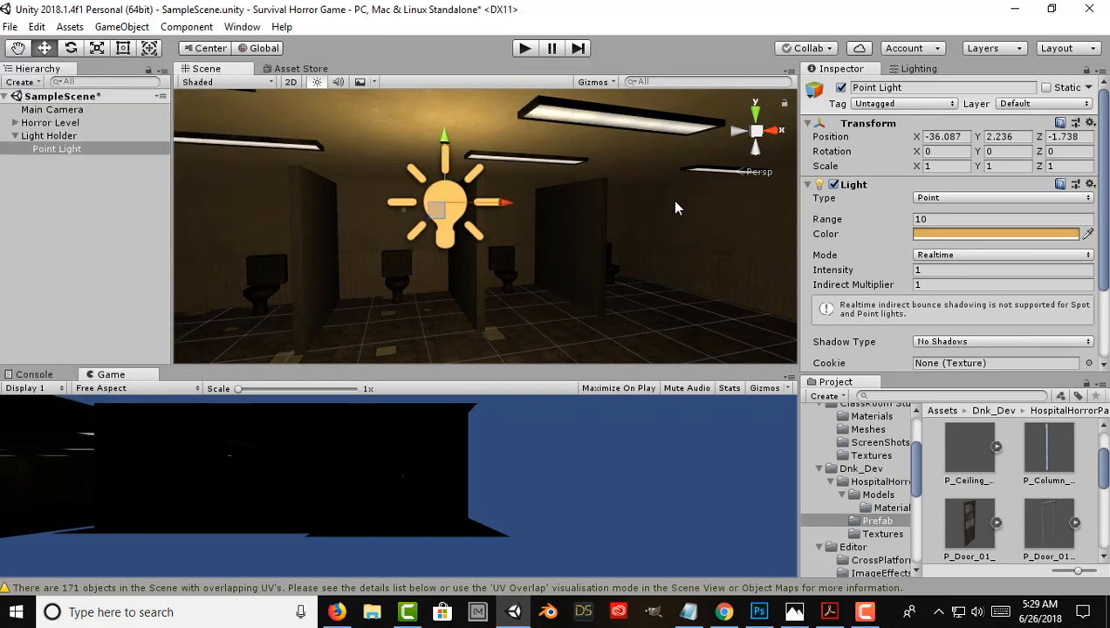
pyautogui.moveTo(496, 204); pyautogui.dragTo(483, 205)
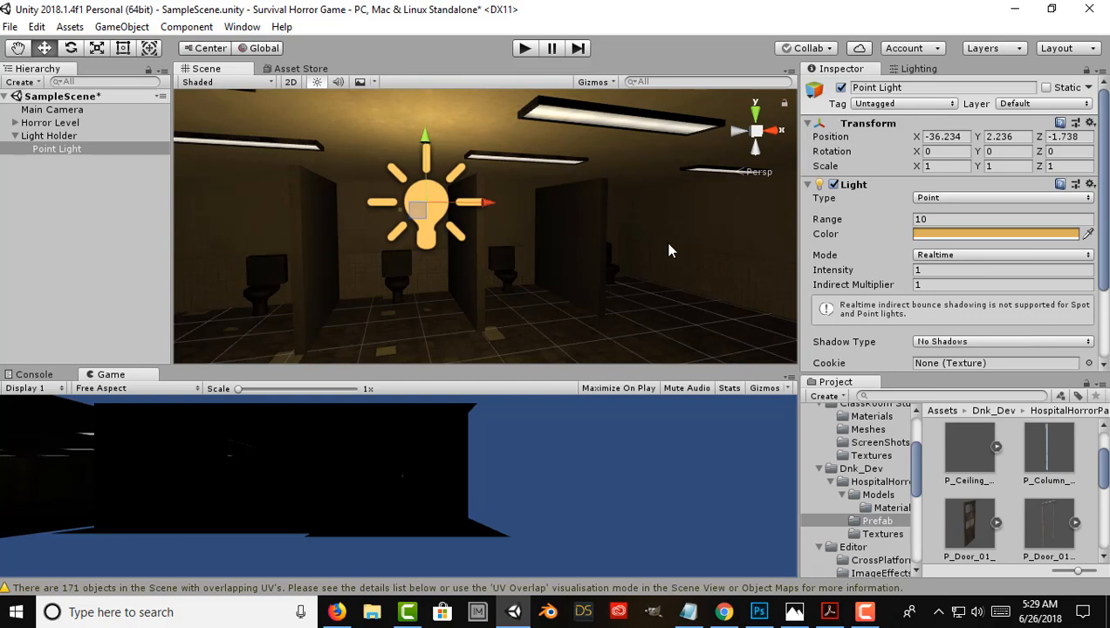
pyautogui.keyDown('alt'); pyautogui.moveTo(669, 247); pyautogui.dragTo(473, 305); pyautogui.keyUp('alt')
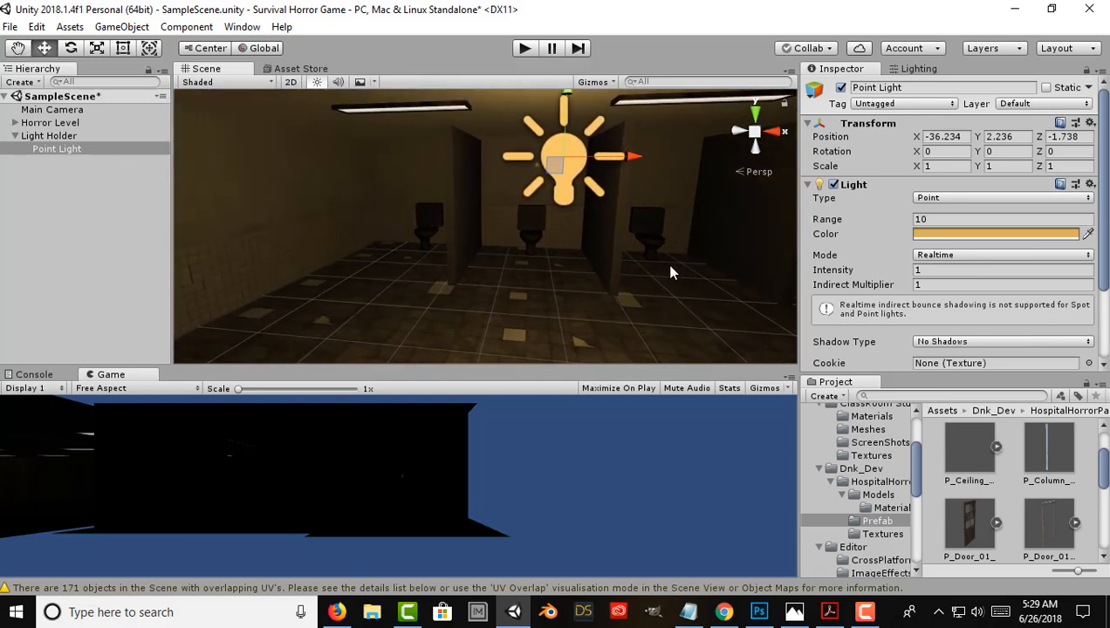
# Set the point light's intensity to 1.6.
pyautogui.click(916, 271)
pyautogui.write('1.3')
pyautogui.moveTo(923, 268); pyautogui.dragTo(928, 269)
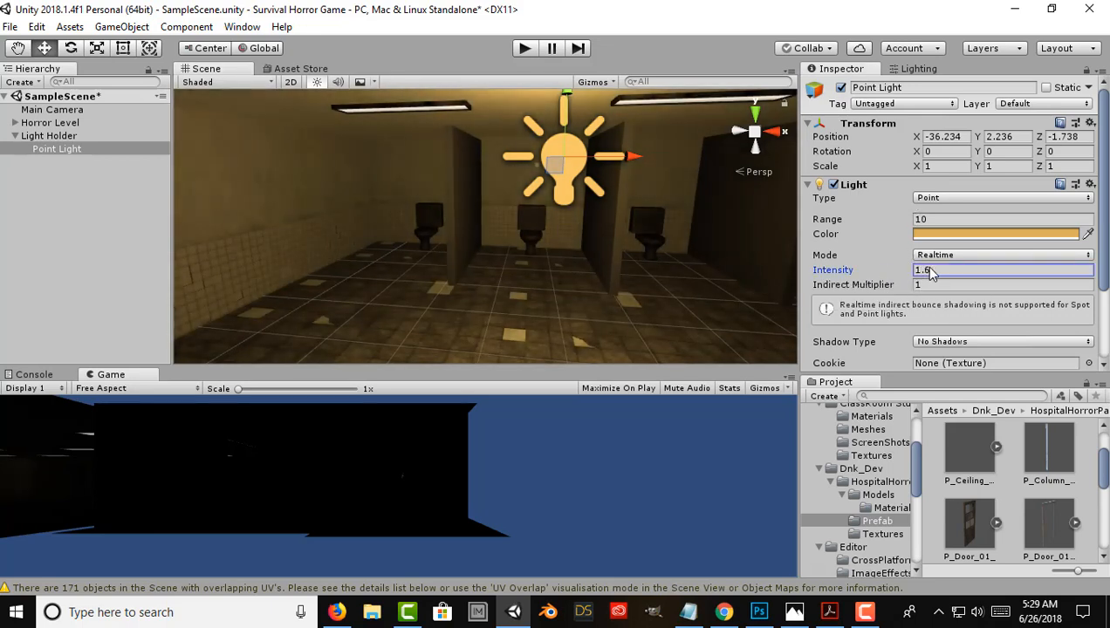
# Move the point light farther along the restroom ceiling to about X -37.2 and check how it lights the stalls.
pyautogui.moveTo(587, 260); pyautogui.dragTo(580, 180, button='right')
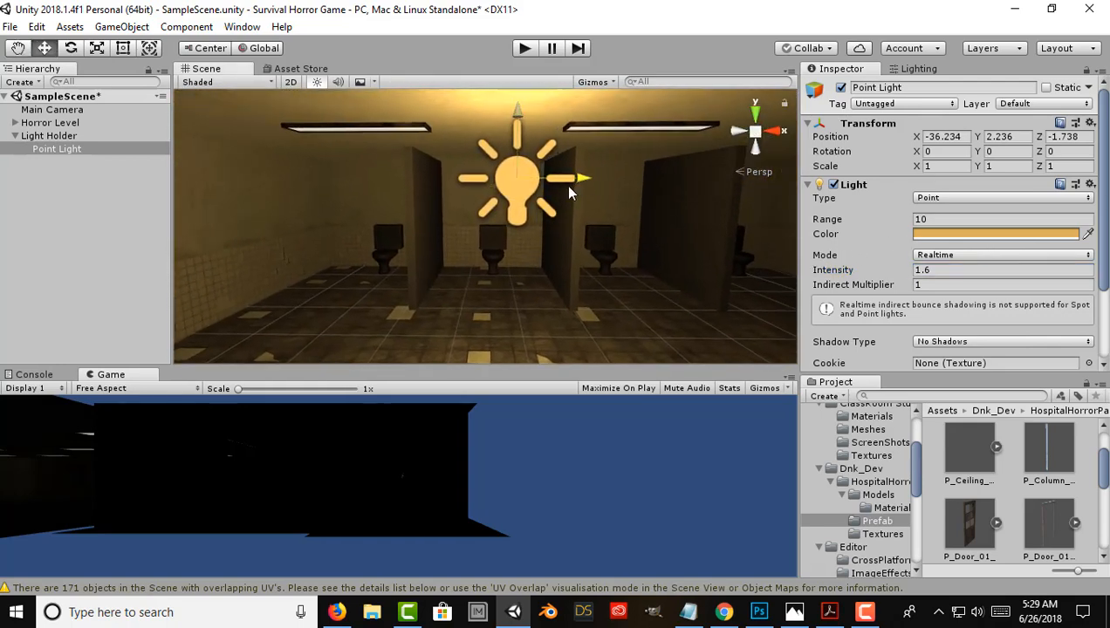
pyautogui.moveTo(565, 185); pyautogui.dragTo(460, 204)
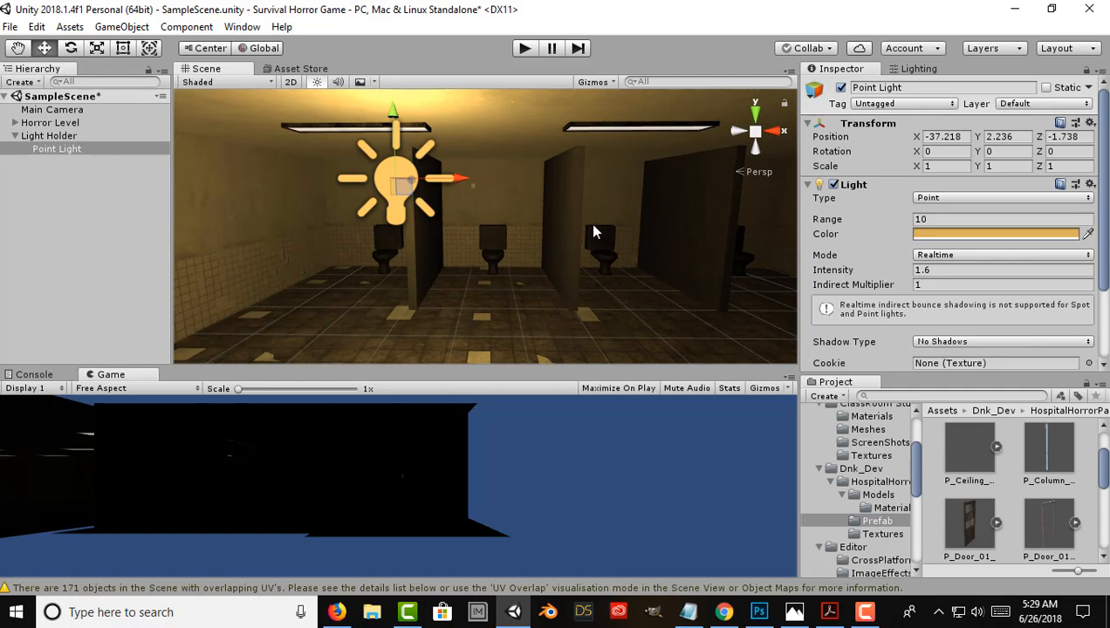
pyautogui.moveTo(501, 203)
pyautogui.mouseDown(button='right')
pyautogui.moveTo(629, 218)
pyautogui.moveTo(479, 230)
pyautogui.moveTo(387, 220)
pyautogui.moveTo(520, 181)
pyautogui.moveTo(516, 191)
pyautogui.mouseUp(button='right')
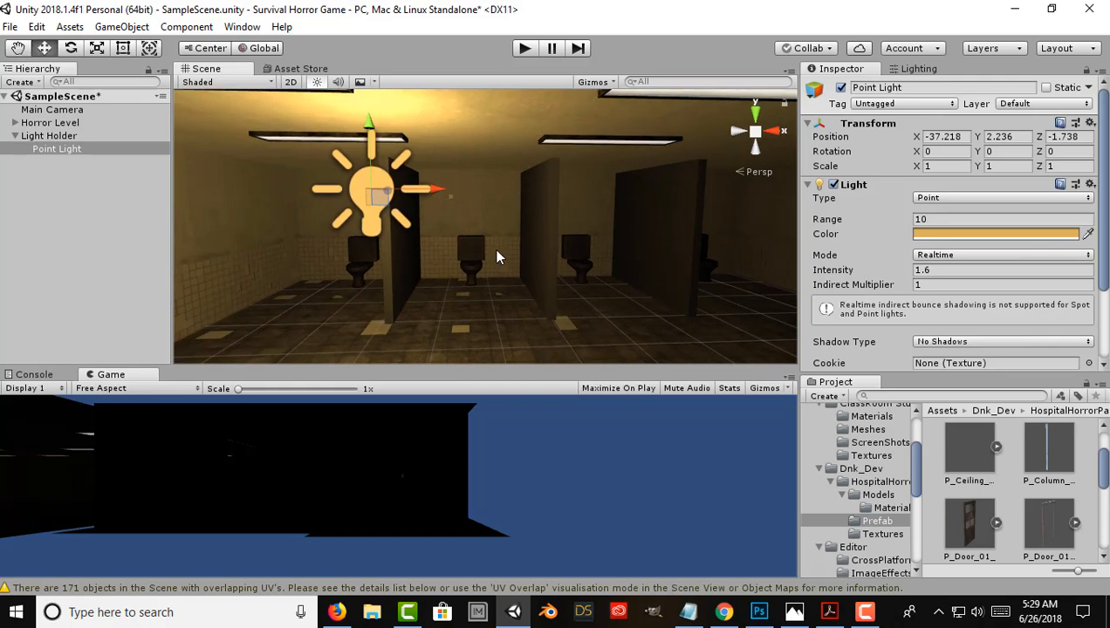
pyautogui.moveTo(500, 255); pyautogui.dragTo(522, 268, button='right')
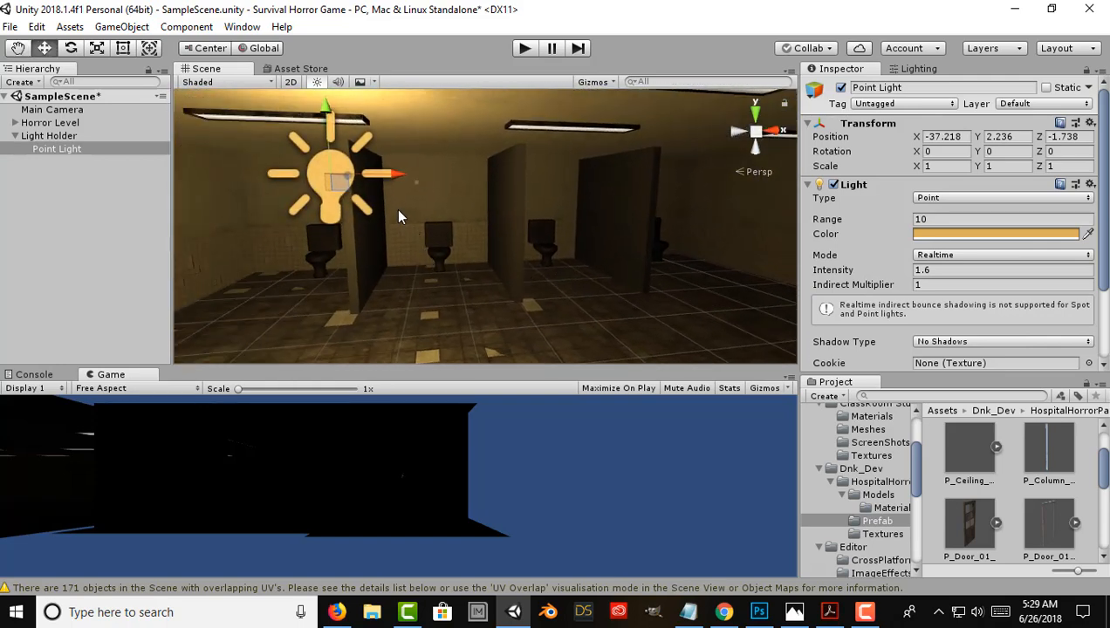
# Duplicate the point light and spread the copies along the restroom ceiling, placing the third copy at about X -30.9, Z 2.
pyautogui.hotkey('ctrl', 'd')
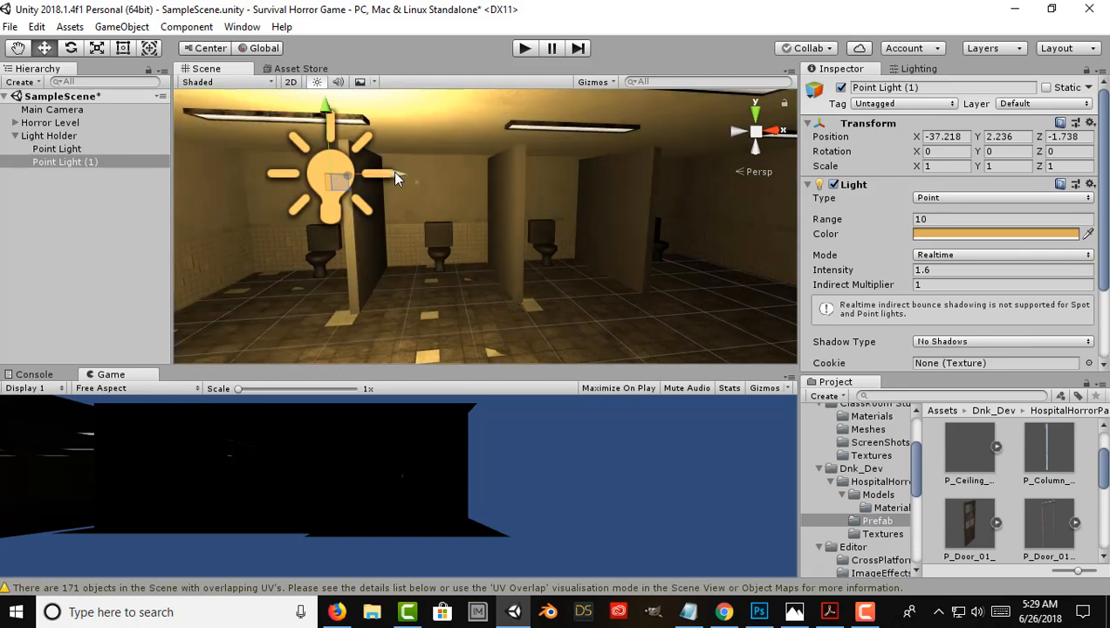
pyautogui.moveTo(396, 181); pyautogui.dragTo(781, 203)
pyautogui.moveTo(667, 274); pyautogui.dragTo(439, 229, button='right')
pyautogui.press('d')
pyautogui.hotkey('ctrl', 'd')
pyautogui.moveTo(264, 150); pyautogui.dragTo(669, 213)
pyautogui.moveTo(668, 213); pyautogui.dragTo(627, 203, button='right')
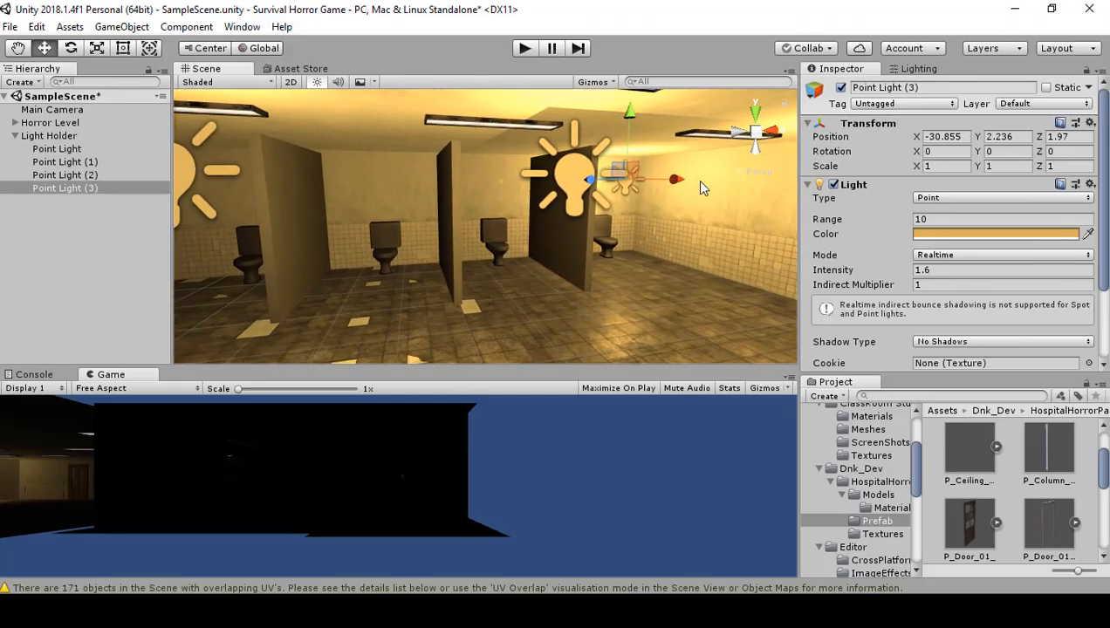
# Duplicate the light above the stalls three more times, spacing the copies along X from about -33.8 to -39.5 at Z 2.
pyautogui.hotkey('ctrl', 'd')
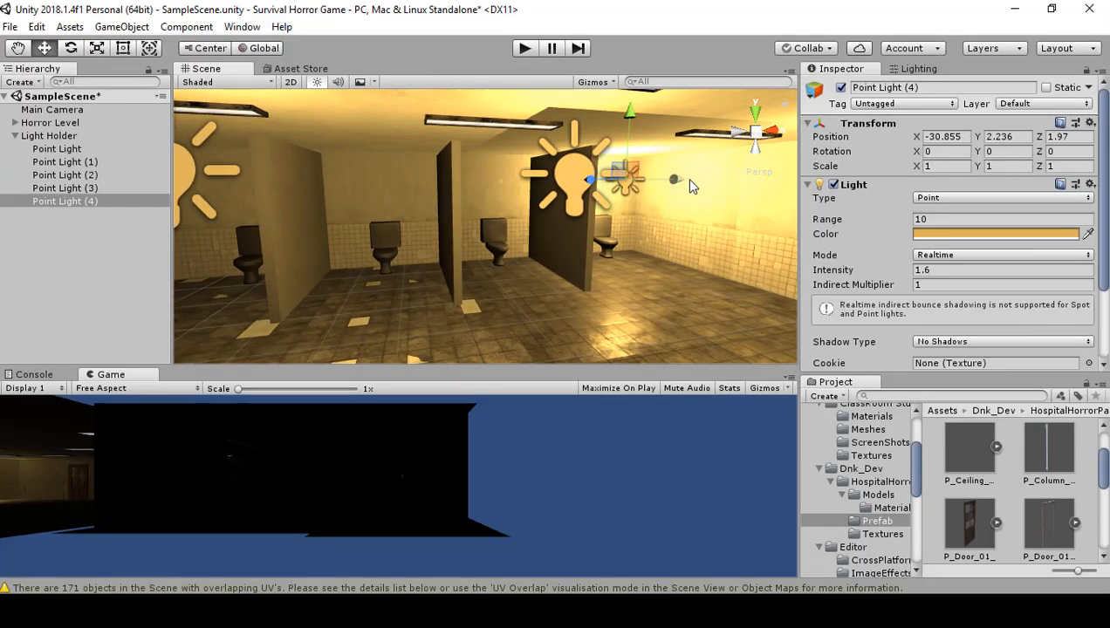
pyautogui.moveTo(679, 185); pyautogui.dragTo(576, 221)
pyautogui.hotkey('ctrl', 'd')
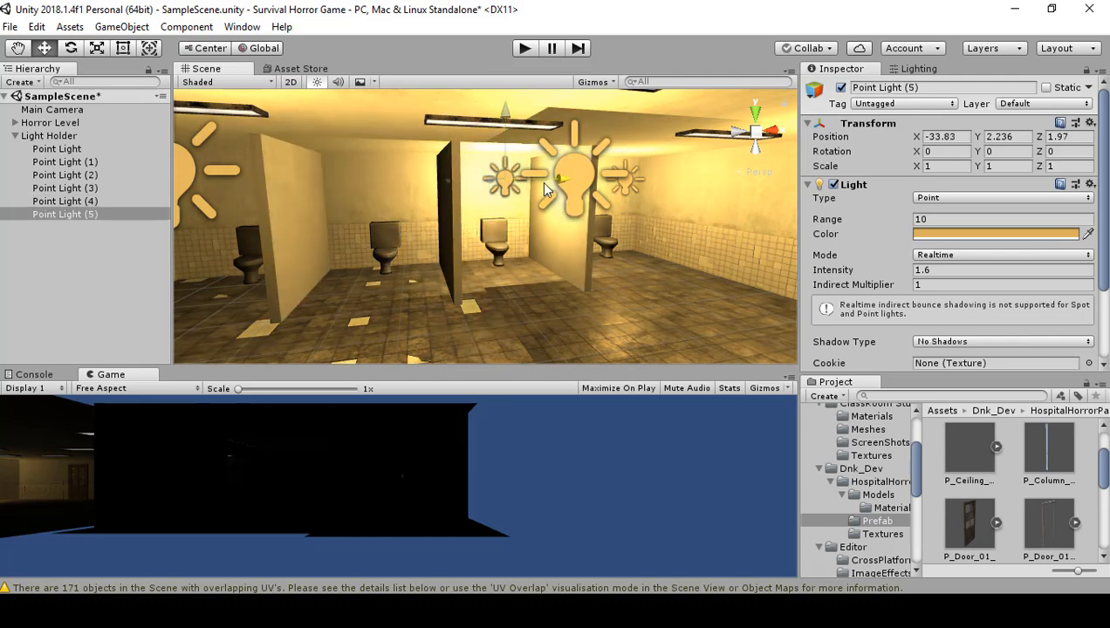
pyautogui.moveTo(552, 179); pyautogui.dragTo(419, 211)
pyautogui.hotkey('ctrl', 'd')
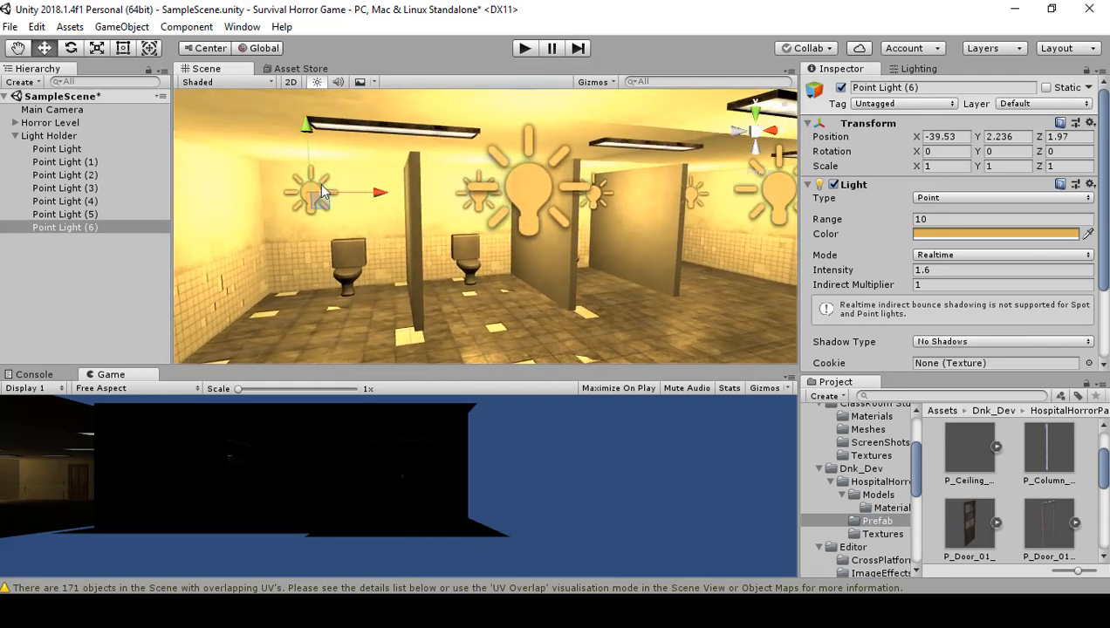
# Select the four point lights above the toilet stalls and set their intensity to 1.
pyautogui.keyDown('alt'); pyautogui.moveTo(507, 260); pyautogui.dragTo(441, 202); pyautogui.keyUp('alt')
pyautogui.moveTo(413, 186); pyautogui.dragTo(337, 200, button='right')
pyautogui.press('w')
pyautogui.keyDown('shift'); pyautogui.click(489, 166); pyautogui.keyUp('shift')
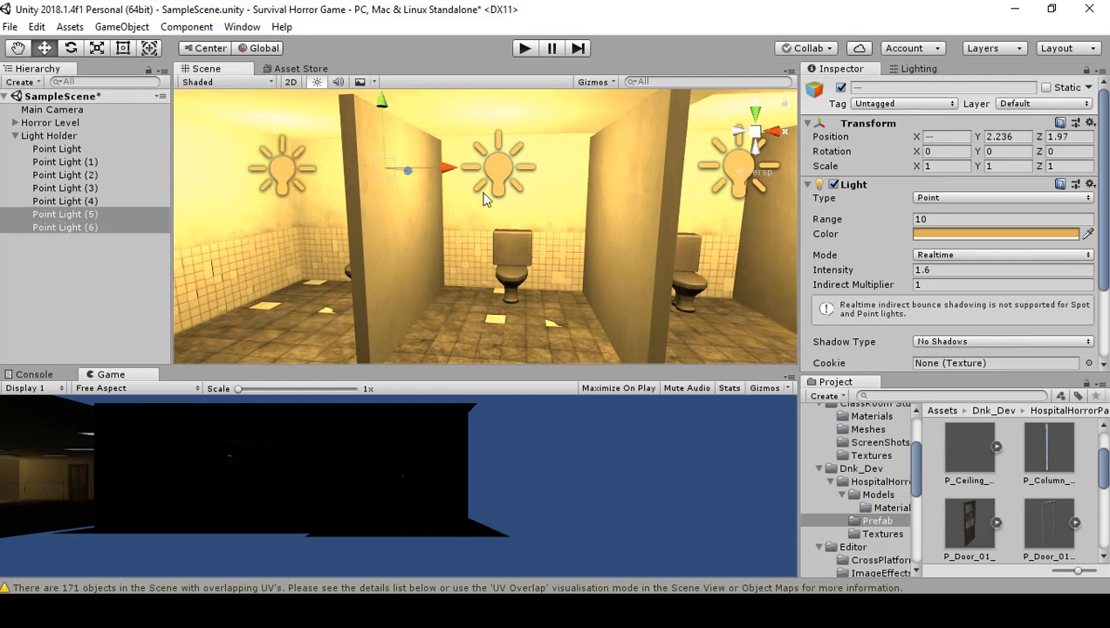
pyautogui.keyDown('alt'); pyautogui.moveTo(474, 208); pyautogui.dragTo(586, 229); pyautogui.keyUp('alt')
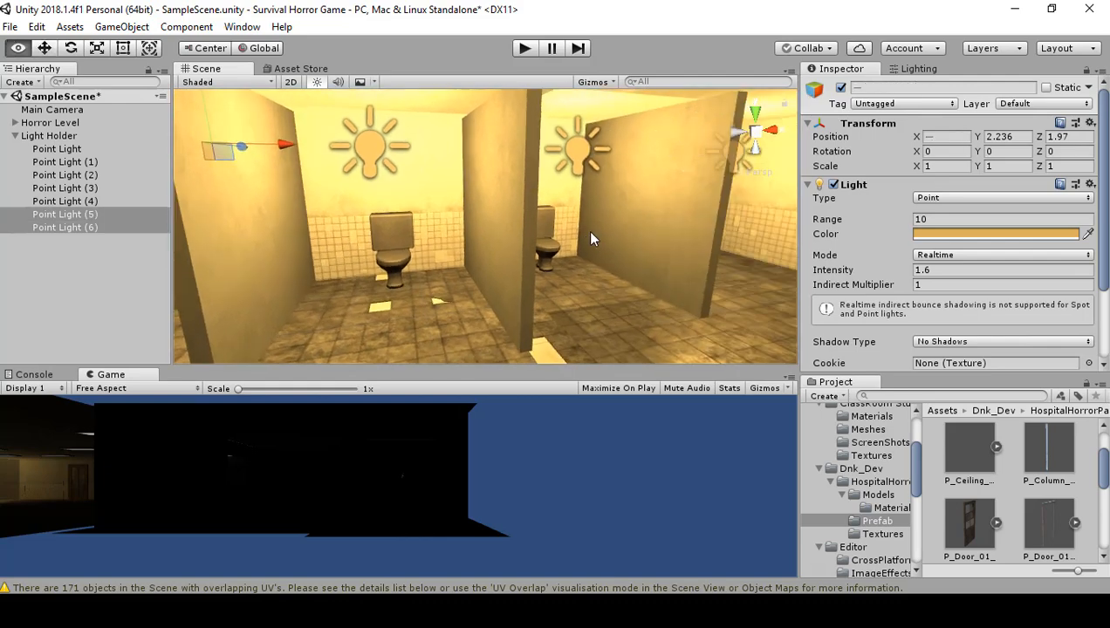
pyautogui.keyDown('shift'); pyautogui.click(579, 157); pyautogui.keyUp('shift')
pyautogui.press('d')
pyautogui.moveTo(589, 226); pyautogui.dragTo(559, 208, button='right')
pyautogui.moveTo(439, 194); pyautogui.dragTo(240, 178, button='right')
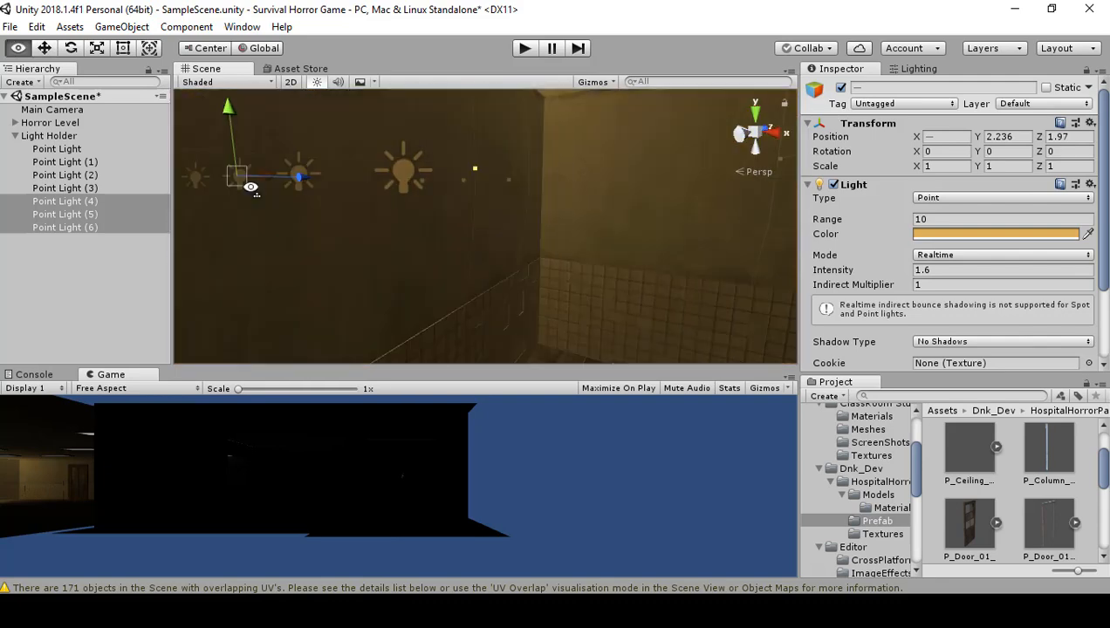
pyautogui.moveTo(354, 191); pyautogui.dragTo(202, 176, button='right')
pyautogui.moveTo(170, 157); pyautogui.dragTo(526, 170, button='right')
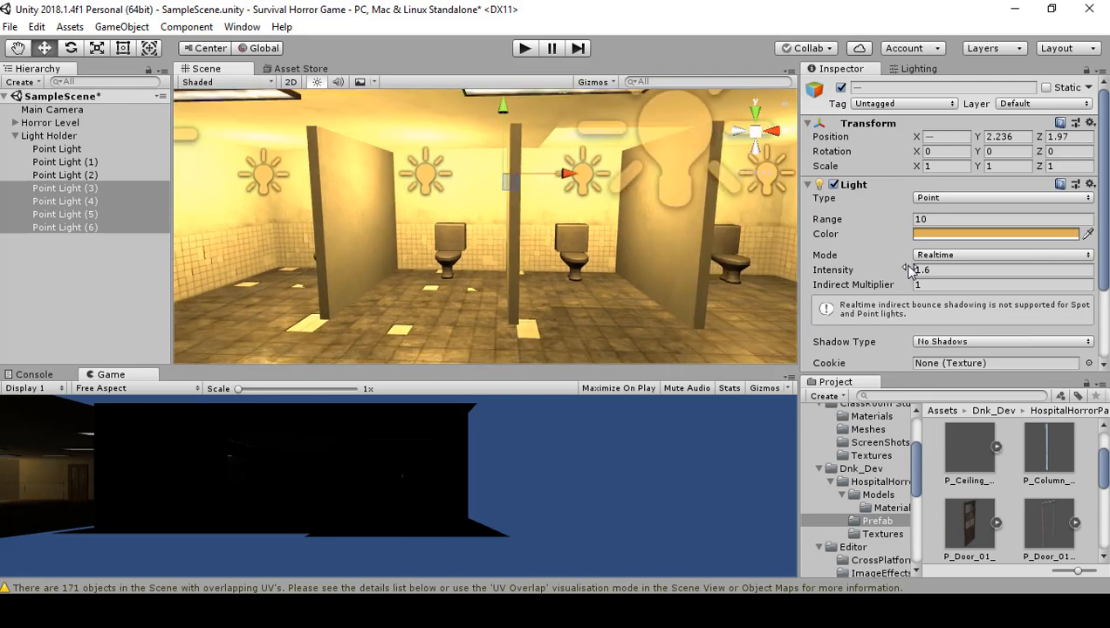
pyautogui.moveTo(908, 272); pyautogui.dragTo(888, 271)
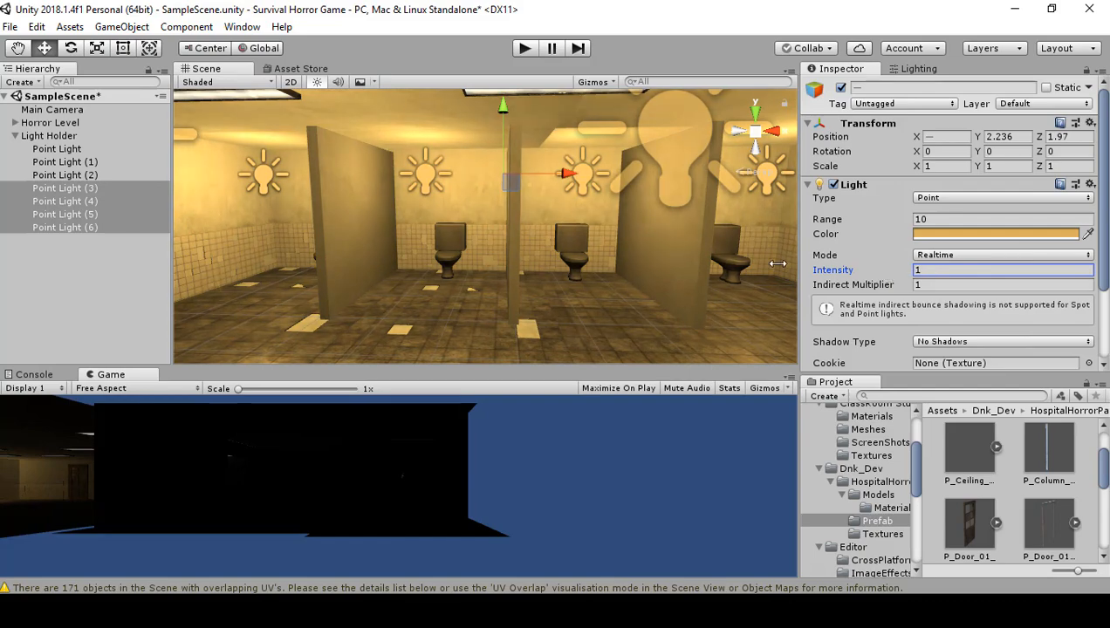
# Duplicate the restroom light nearest the doorway and move the copy out into the corridor at about X -25.
pyautogui.moveTo(631, 253); pyautogui.dragTo(816, 218, button='right')
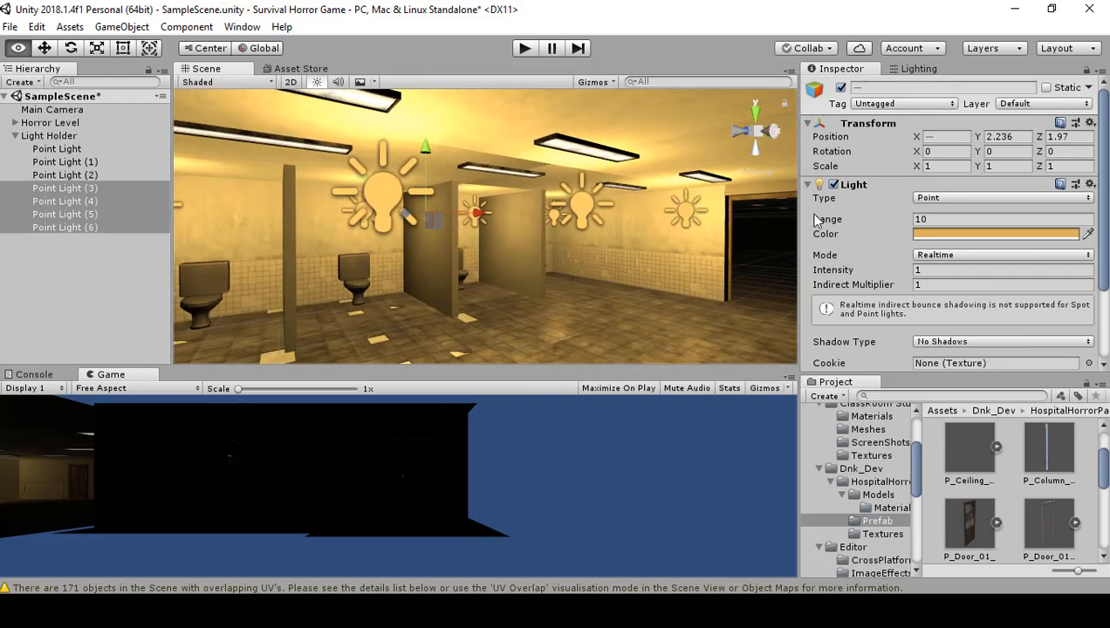
pyautogui.moveTo(756, 253); pyautogui.dragTo(489, 251, button='right')
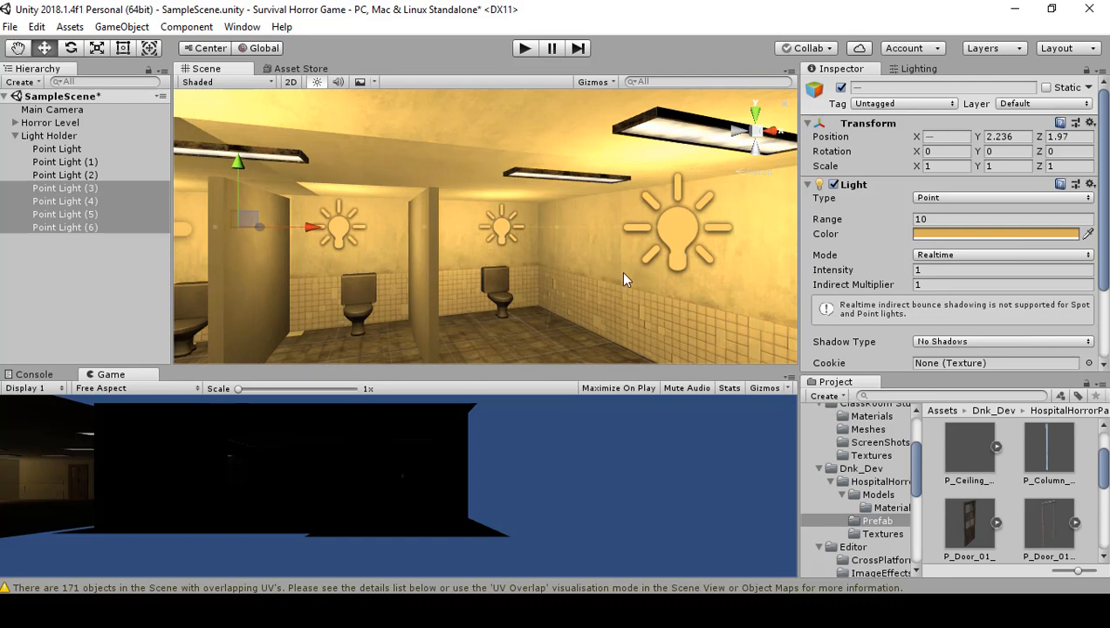
pyautogui.click(685, 225)
pyautogui.moveTo(618, 288); pyautogui.dragTo(656, 326, button='right')
pyautogui.moveTo(553, 262)
pyautogui.mouseDown(button='right')
pyautogui.moveTo(578, 280)
pyautogui.moveTo(537, 274)
pyautogui.mouseUp(button='right')
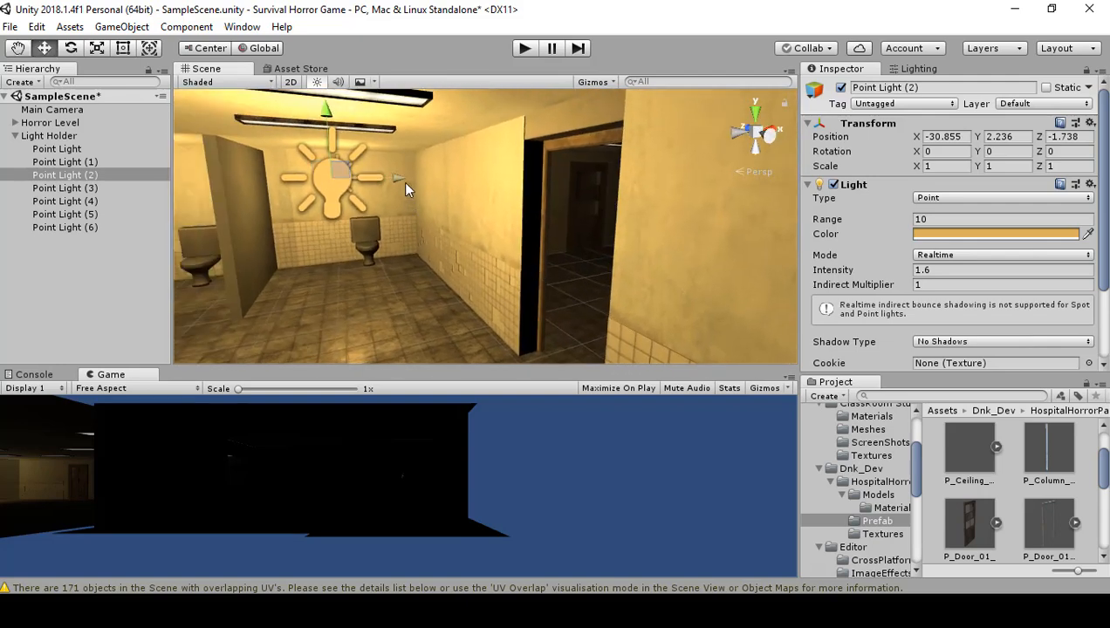
pyautogui.hotkey('ctrl', 'd')
pyautogui.moveTo(403, 182); pyautogui.dragTo(773, 200)
pyautogui.moveTo(592, 217); pyautogui.dragTo(229, 204, button='right')
pyautogui.moveTo(448, 168); pyautogui.dragTo(709, 187, button='right')
pyautogui.moveTo(614, 167); pyautogui.dragTo(730, 184)
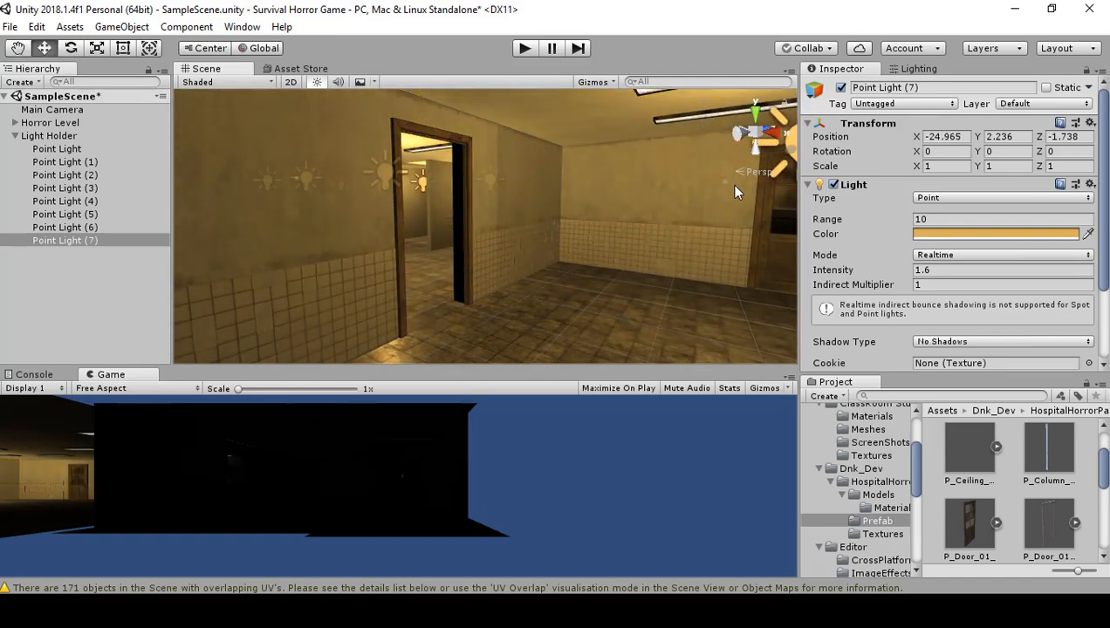
# Duplicate the corridor light twice more along X, placing the copies at about -20.9 and -13.8.
pyautogui.moveTo(731, 184); pyautogui.dragTo(432, 149, button='right')
pyautogui.hotkey('ctrl', 'd')
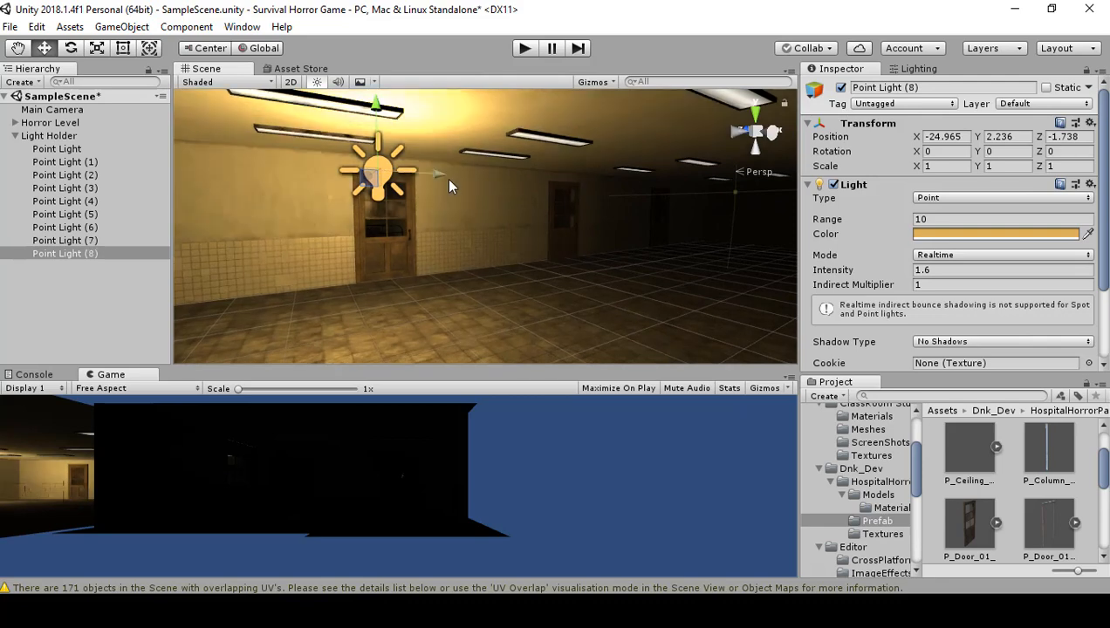
pyautogui.moveTo(446, 178); pyautogui.dragTo(764, 177)
pyautogui.moveTo(765, 177); pyautogui.dragTo(516, 204, button='right')
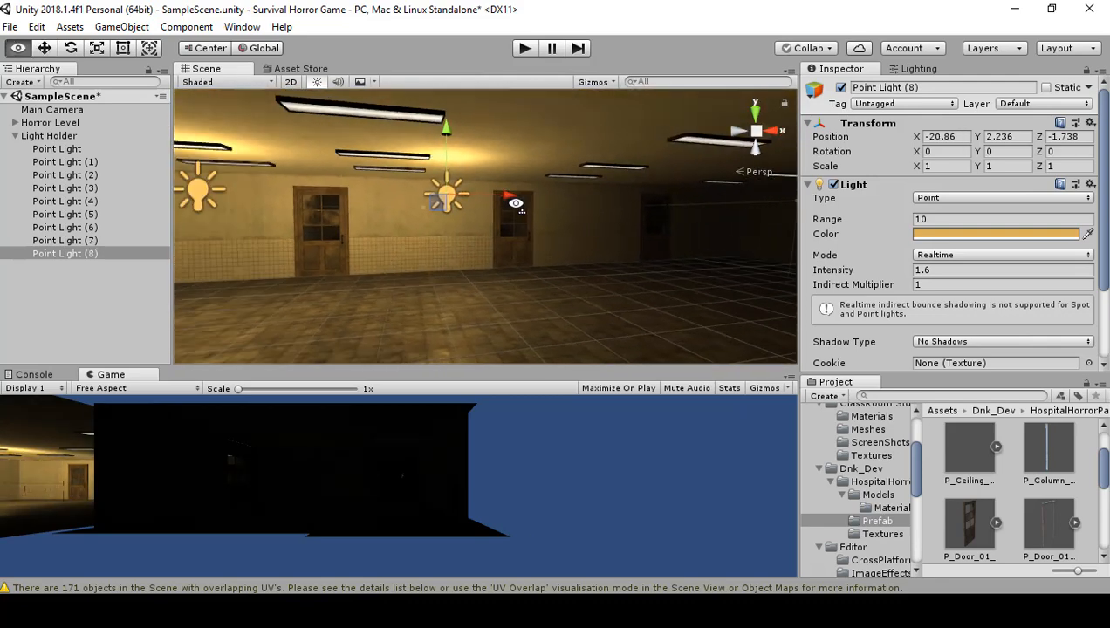
pyautogui.hotkey('ctrl', 'd')
pyautogui.moveTo(509, 196); pyautogui.dragTo(768, 195)
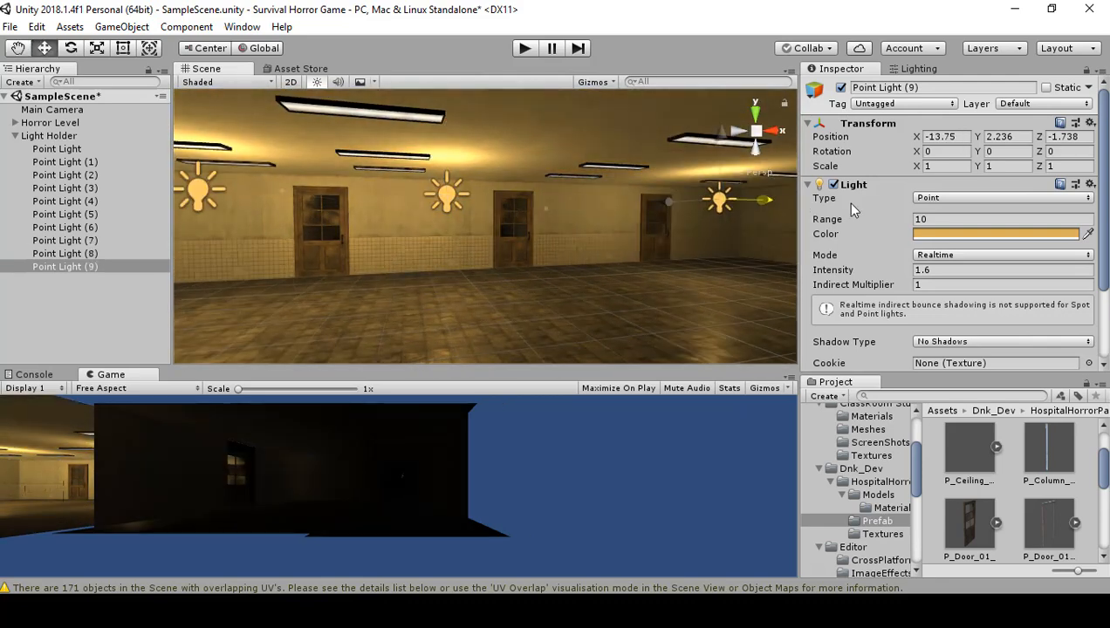
# Duplicate the last corridor light and move the copy into the adjoining bedroom, at about X -11.9, Z 4.5.
pyautogui.moveTo(768, 196); pyautogui.dragTo(442, 255, button='right')
pyautogui.press('w')
pyautogui.press('s')
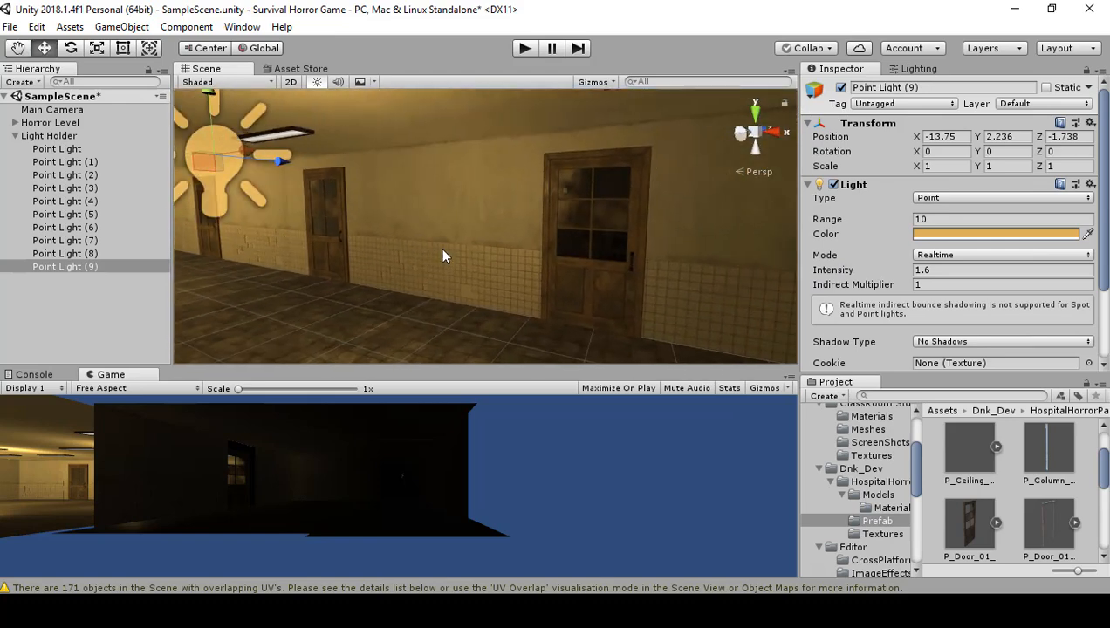
pyautogui.hotkey('ctrl', 'd')
pyautogui.moveTo(288, 159); pyautogui.dragTo(951, 192)
pyautogui.moveTo(559, 199); pyautogui.dragTo(669, 168)
pyautogui.scroll(5, 681, 200)
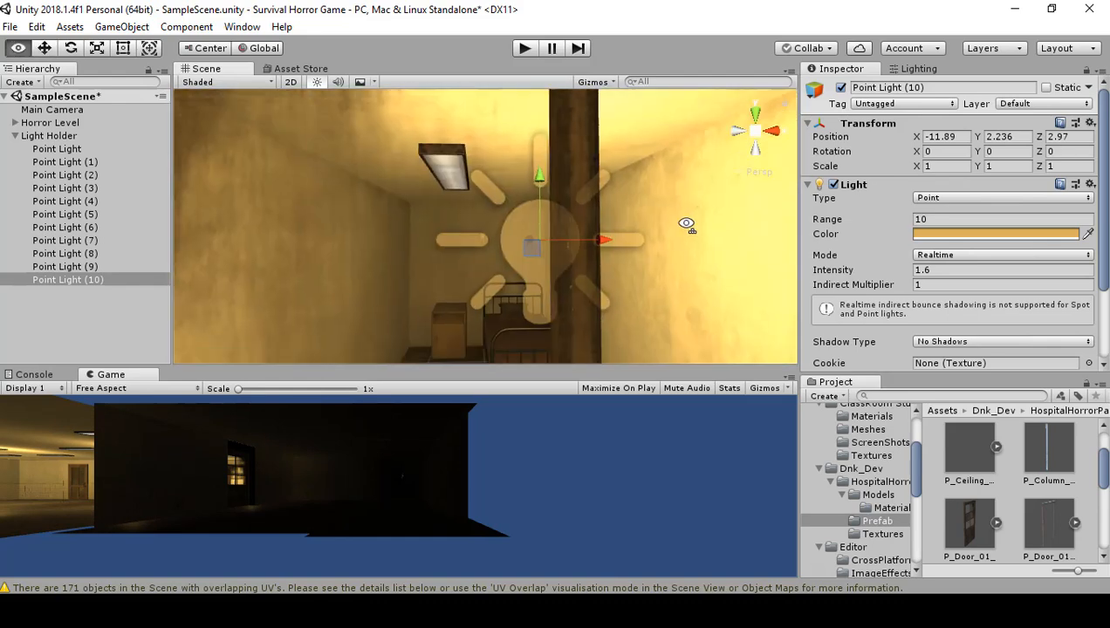
pyautogui.keyDown('alt'); pyautogui.moveTo(686, 225); pyautogui.dragTo(730, 263); pyautogui.keyUp('alt')
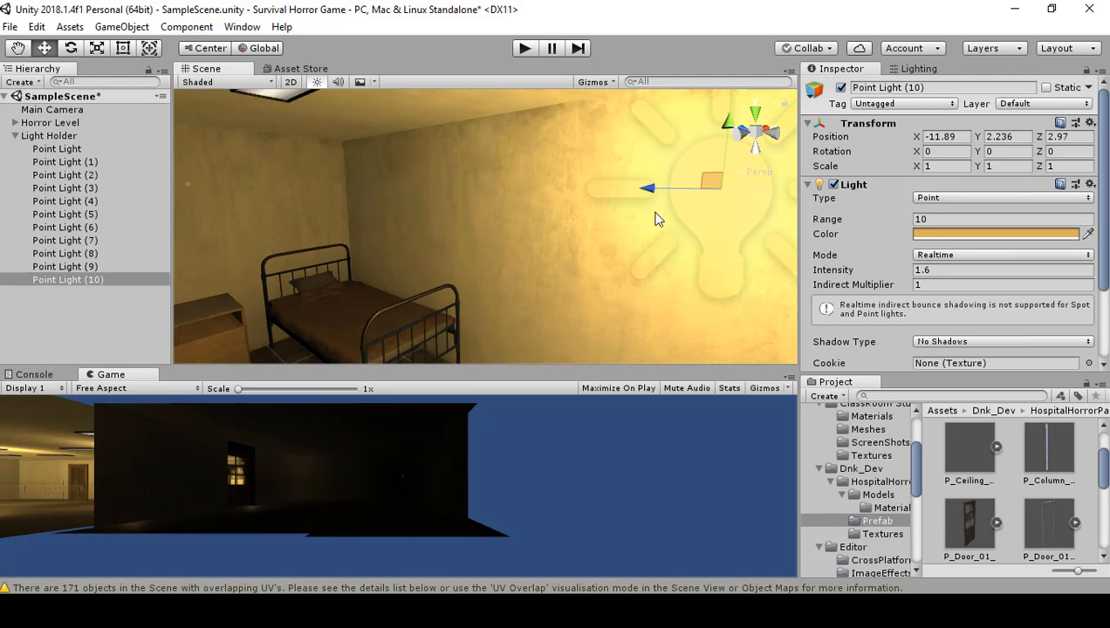
pyautogui.moveTo(656, 200); pyautogui.dragTo(297, 168)
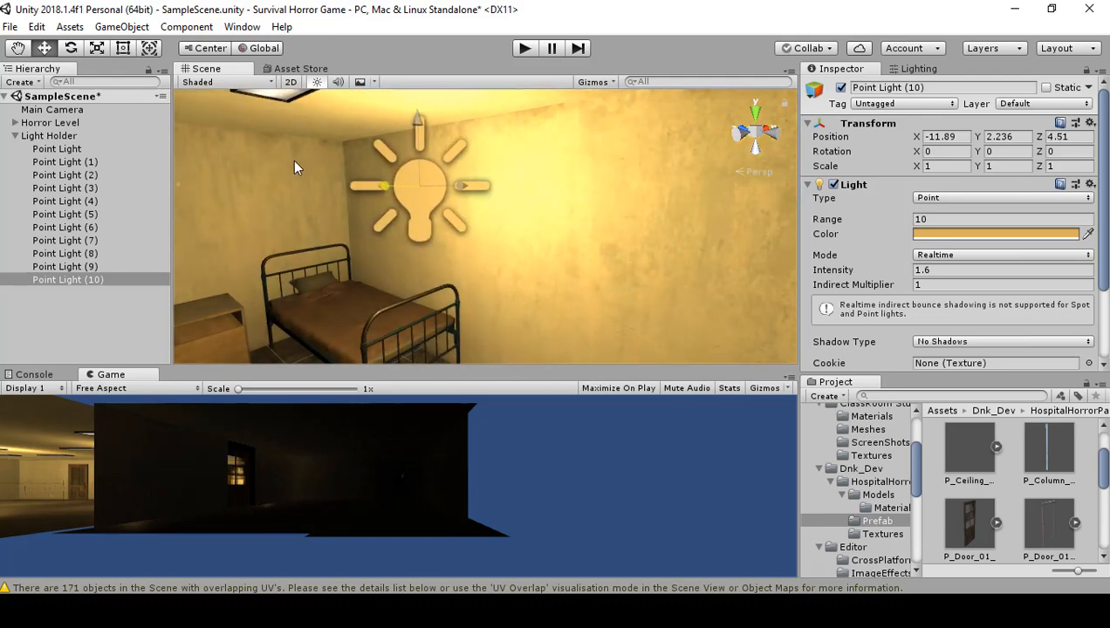
pyautogui.keyDown('alt'); pyautogui.moveTo(550, 199); pyautogui.dragTo(278, 178); pyautogui.keyUp('alt')
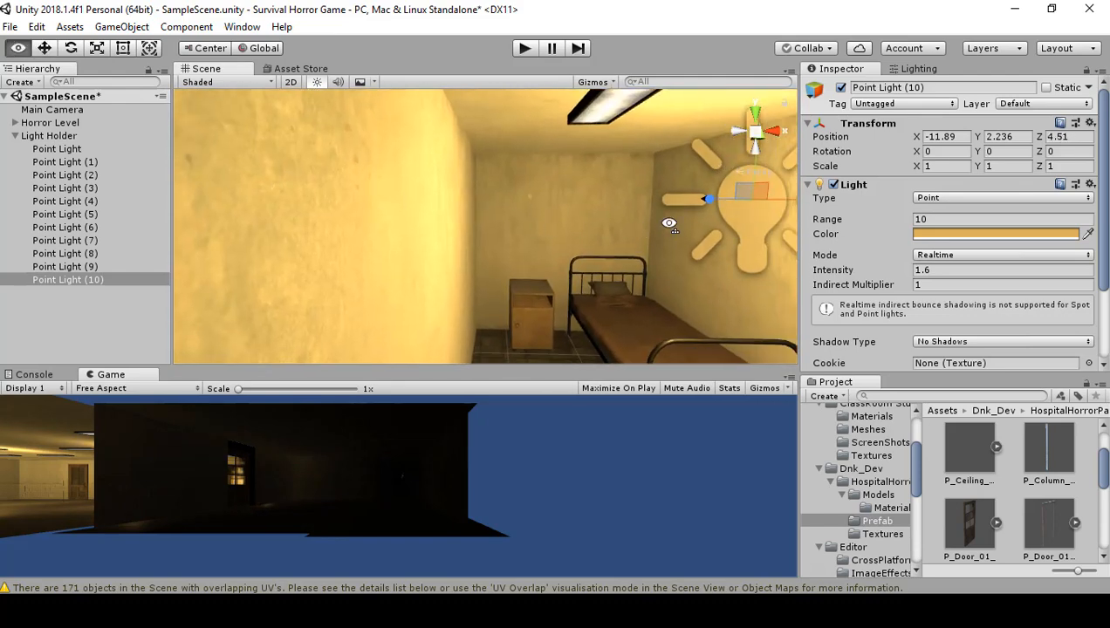
pyautogui.keyDown('alt'); pyautogui.moveTo(669, 226); pyautogui.dragTo(593, 234); pyautogui.keyUp('alt')
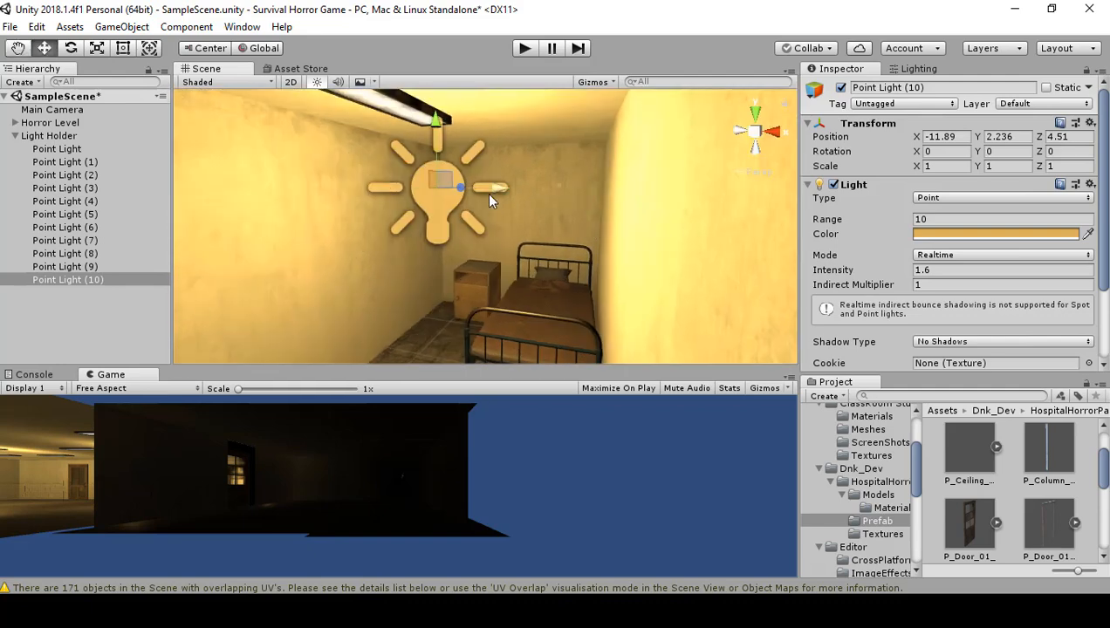
# Duplicate the bedroom light and move the copy along X into the neighbouring bedroom, at about X -18.1.
pyautogui.moveTo(378, 178); pyautogui.dragTo(347, 168)
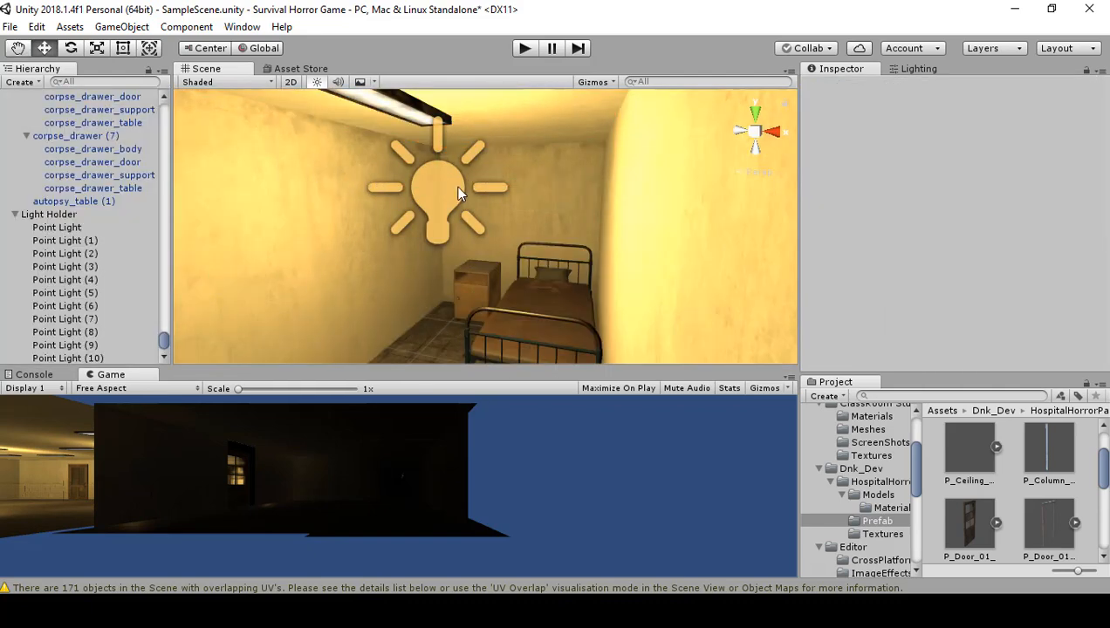
pyautogui.hotkey('ctrl', 'a')
pyautogui.click(457, 198)
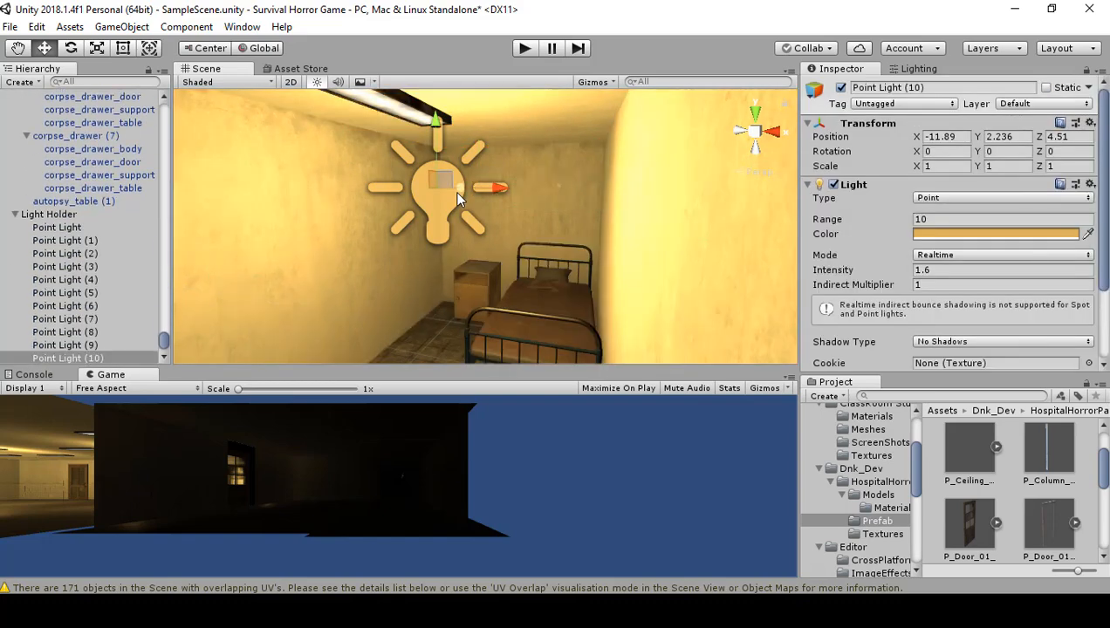
pyautogui.moveTo(505, 192)
pyautogui.mouseDown()
pyautogui.moveTo(470, 192)
pyautogui.moveTo(528, 201)
pyautogui.moveTo(384, 185)
pyautogui.moveTo(237, 189)
pyautogui.moveTo(407, 171)
pyautogui.moveTo(516, 187)
pyautogui.mouseUp()
pyautogui.hotkey('ctrl', 'd')
pyautogui.moveTo(584, 203); pyautogui.dragTo(433, 232)
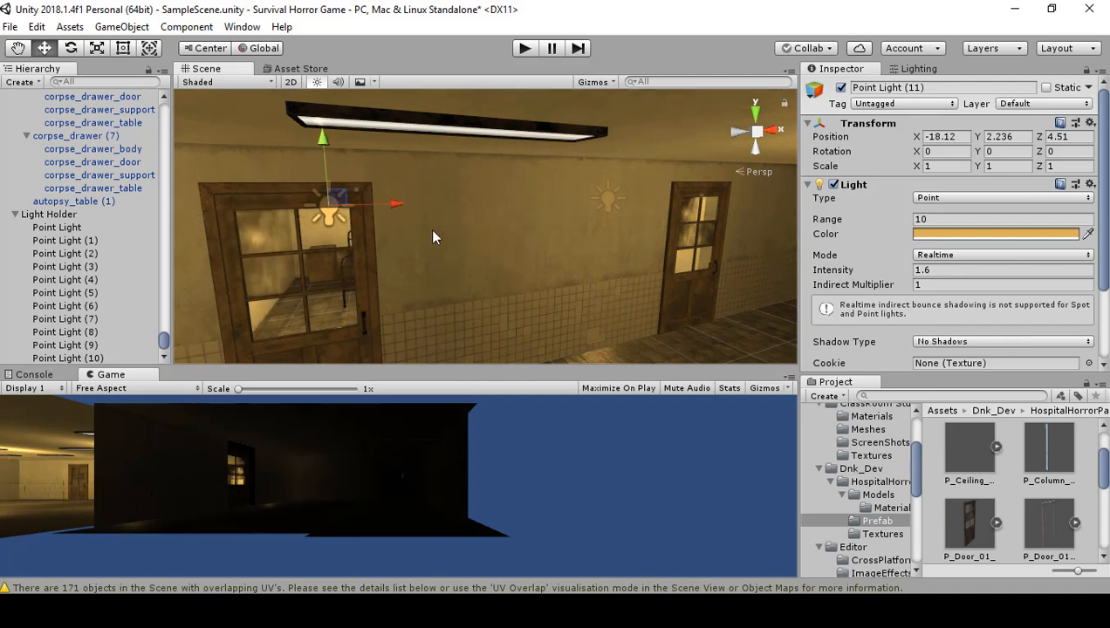
# Duplicate the second bedroom's light and move the copy into the third bedroom, at about X -24.5.
pyautogui.moveTo(432, 232); pyautogui.dragTo(394, 224, button='right')
pyautogui.press('w')
pyautogui.press('a')
pyautogui.press('w')
pyautogui.hotkey('ctrl', 'd')
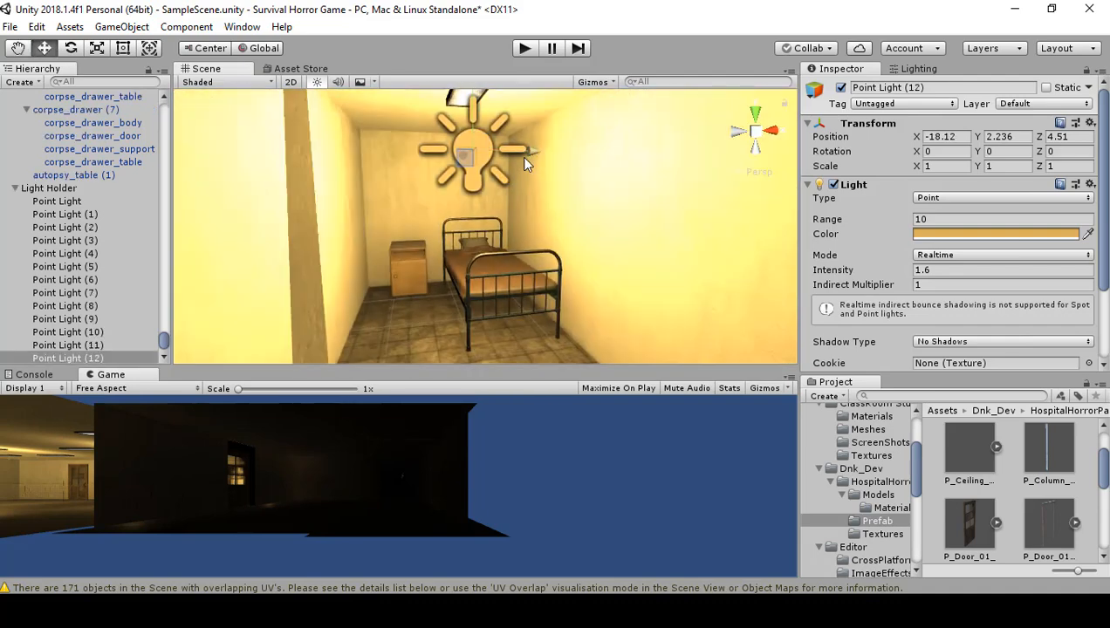
pyautogui.moveTo(524, 161); pyautogui.dragTo(186, 193)
pyautogui.moveTo(186, 193); pyautogui.dragTo(370, 156, button='right')
pyautogui.press('s')
pyautogui.moveTo(614, 191); pyautogui.dragTo(467, 215)
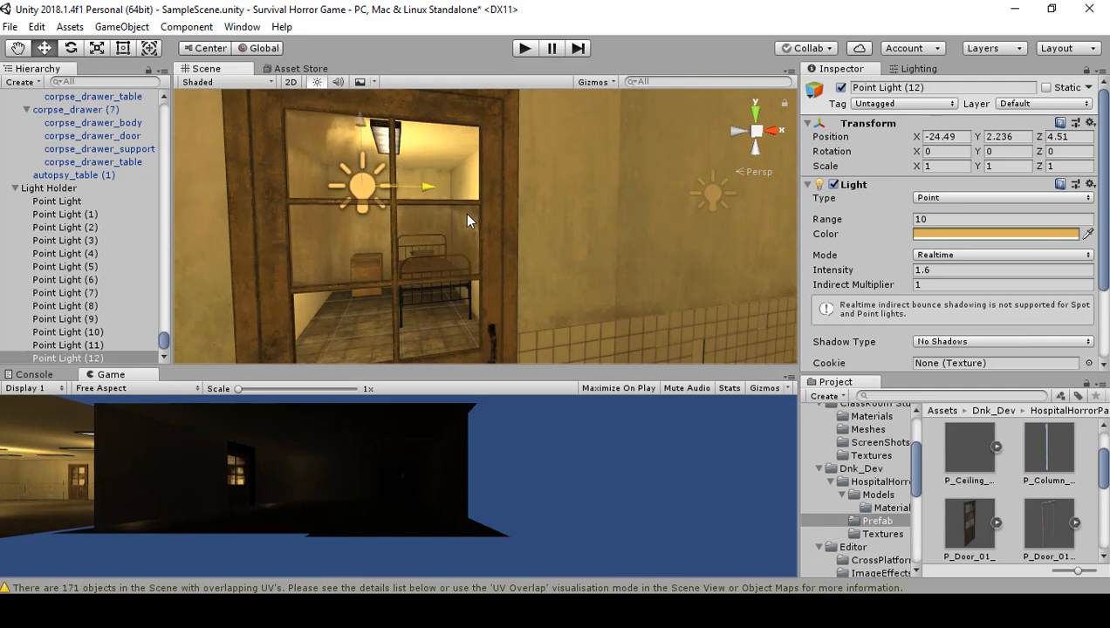
# Duplicate the third bedroom's light and move the copy across the corridor into the opposite room, at about Z -8.1.
pyautogui.moveTo(467, 215); pyautogui.dragTo(941, 208, button='right')
pyautogui.press('w')
pyautogui.hotkey('ctrl', 'd')
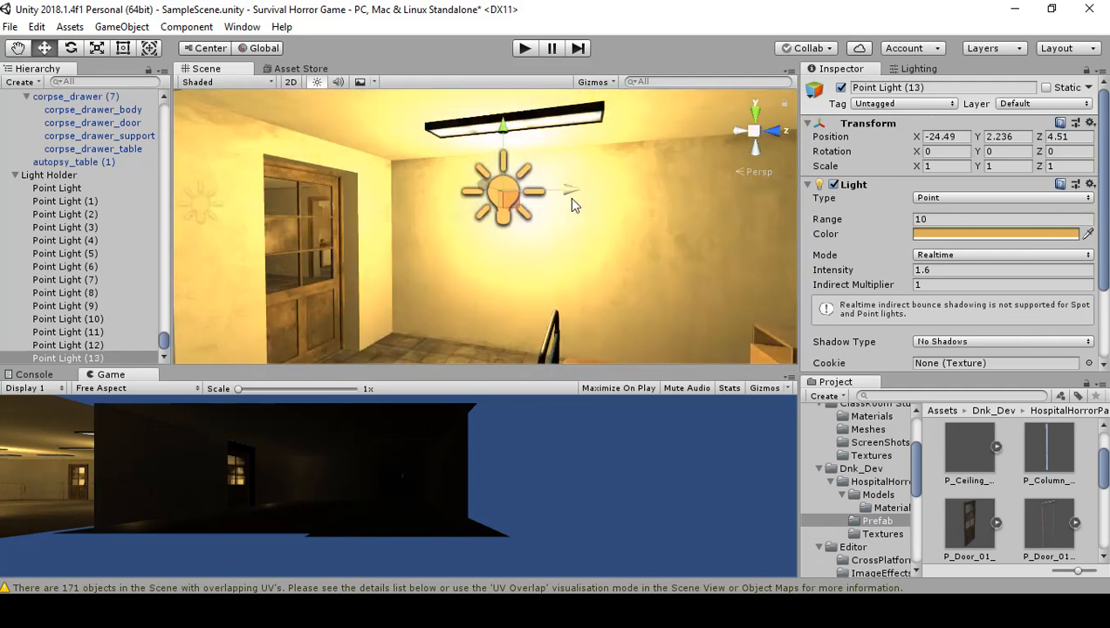
pyautogui.moveTo(569, 198); pyautogui.dragTo(196, 183)
pyautogui.moveTo(479, 220); pyautogui.dragTo(618, 171, button='right')
pyautogui.press('w')
pyautogui.moveTo(463, 166); pyautogui.dragTo(61, 162)
pyautogui.moveTo(437, 192); pyautogui.dragTo(262, 174, button='right')
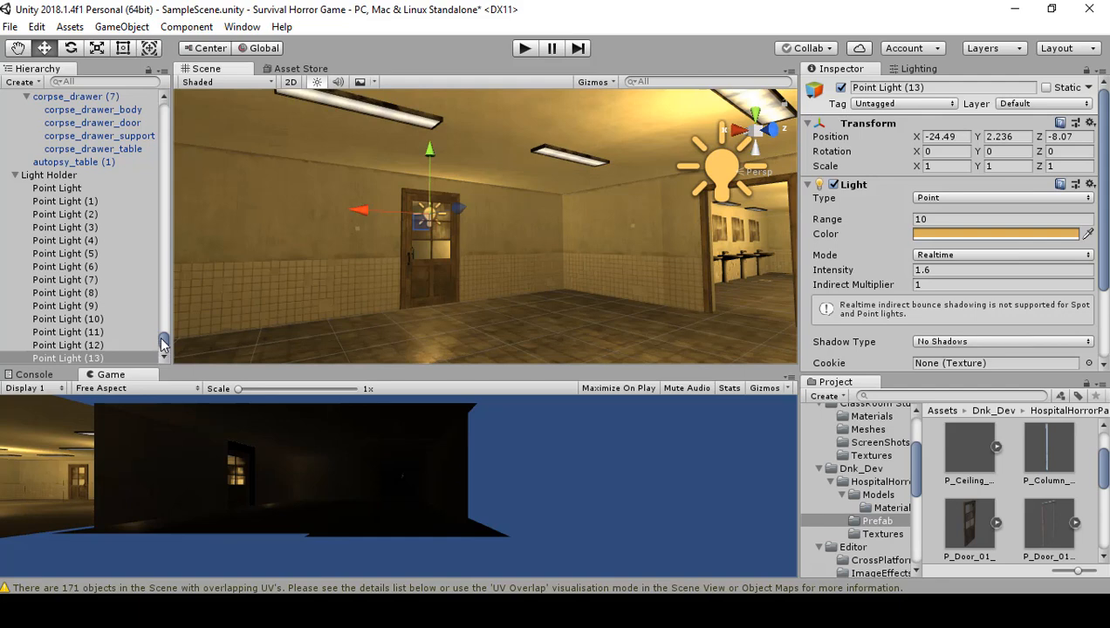
# Collapse the Horror Level object so the Light Holder's lights are easy to reach in the hierarchy.
pyautogui.moveTo(162, 343); pyautogui.dragTo(167, 273)
pyautogui.moveTo(162, 234); pyautogui.dragTo(148, 77)
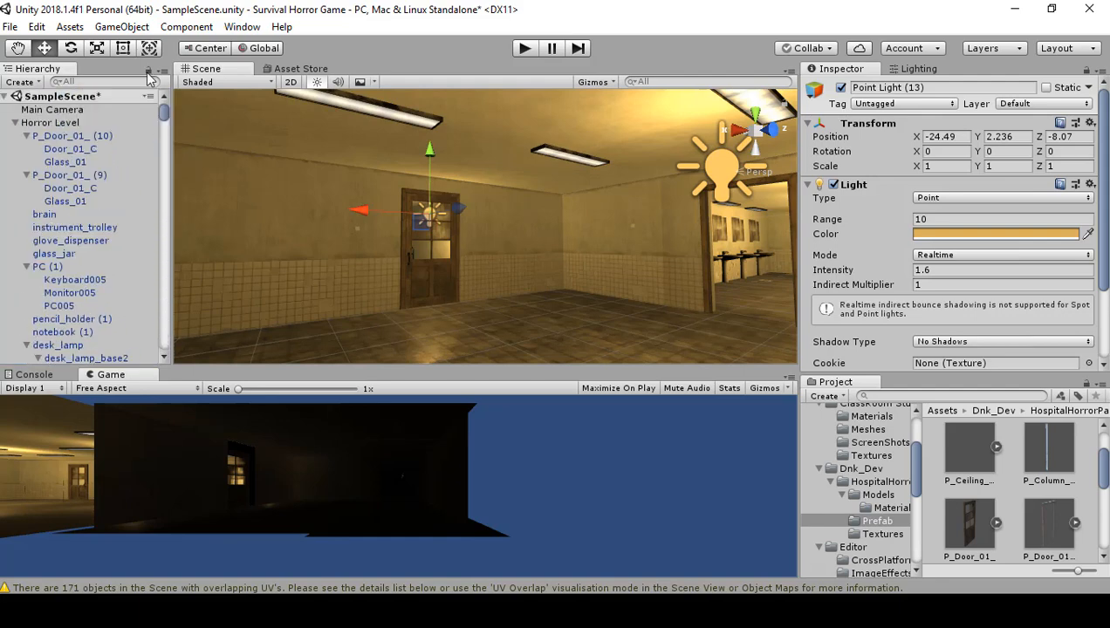
pyautogui.click(14, 122)
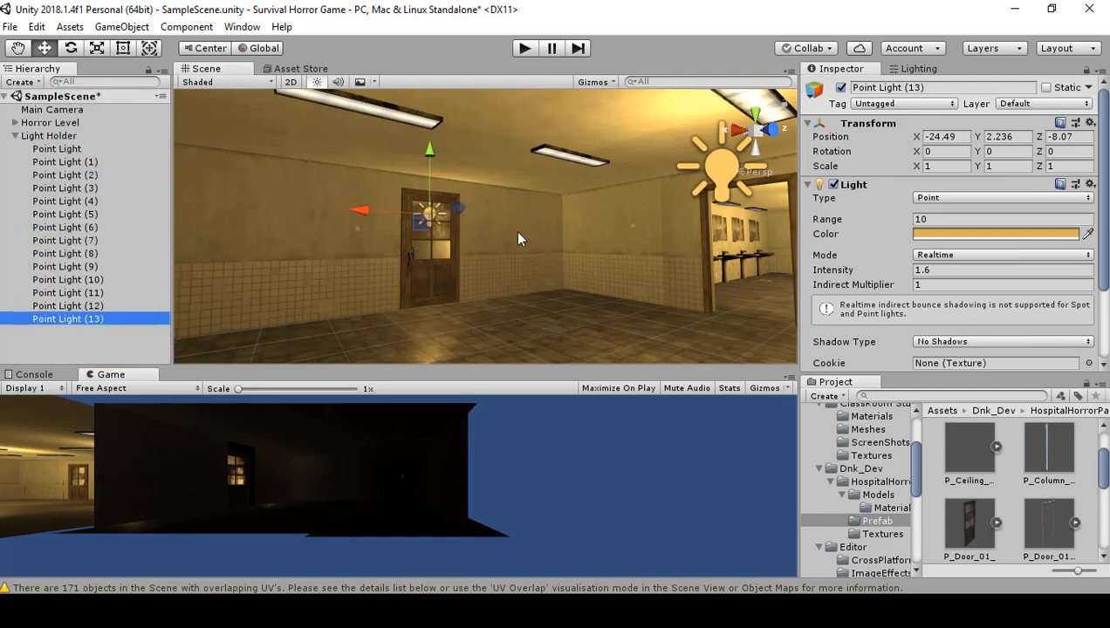
# Shift the opposite room's light along X to about -24.1, lining it up behind the door.
pyautogui.press('w')
pyautogui.moveTo(518, 233); pyautogui.dragTo(466, 166, button='right')
pyautogui.moveTo(486, 107); pyautogui.dragTo(429, 122)
pyautogui.scroll(-5, 485, 210)
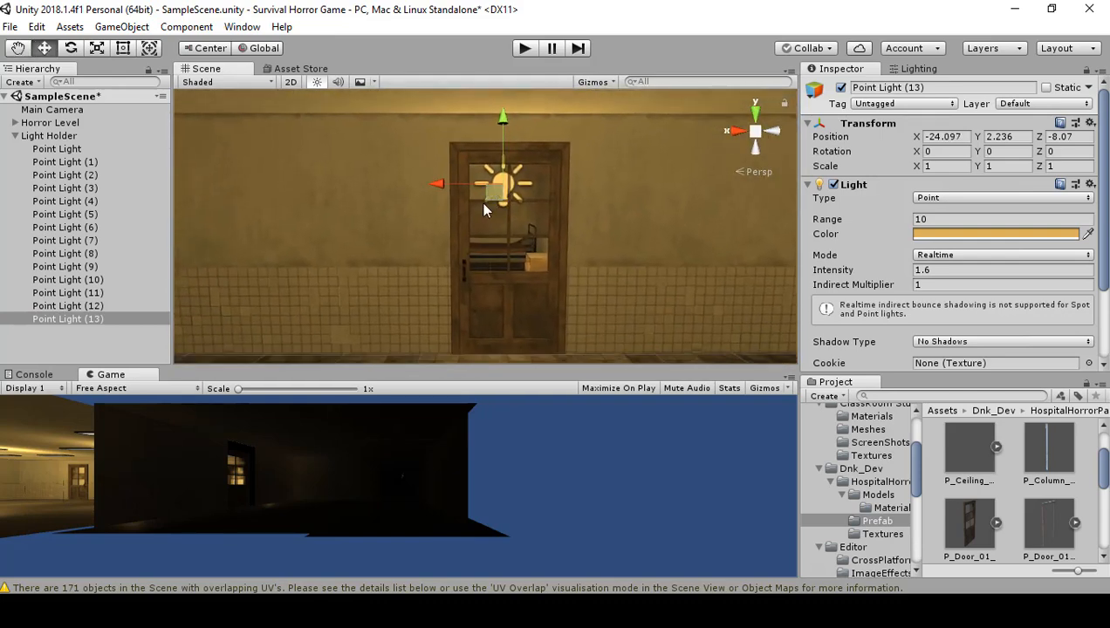
# Duplicate this light twice for the next two rooms on the same side, at about X -18.6 and -12.
pyautogui.hotkey('ctrl', 'd')
pyautogui.moveTo(441, 187); pyautogui.dragTo(170, 184)
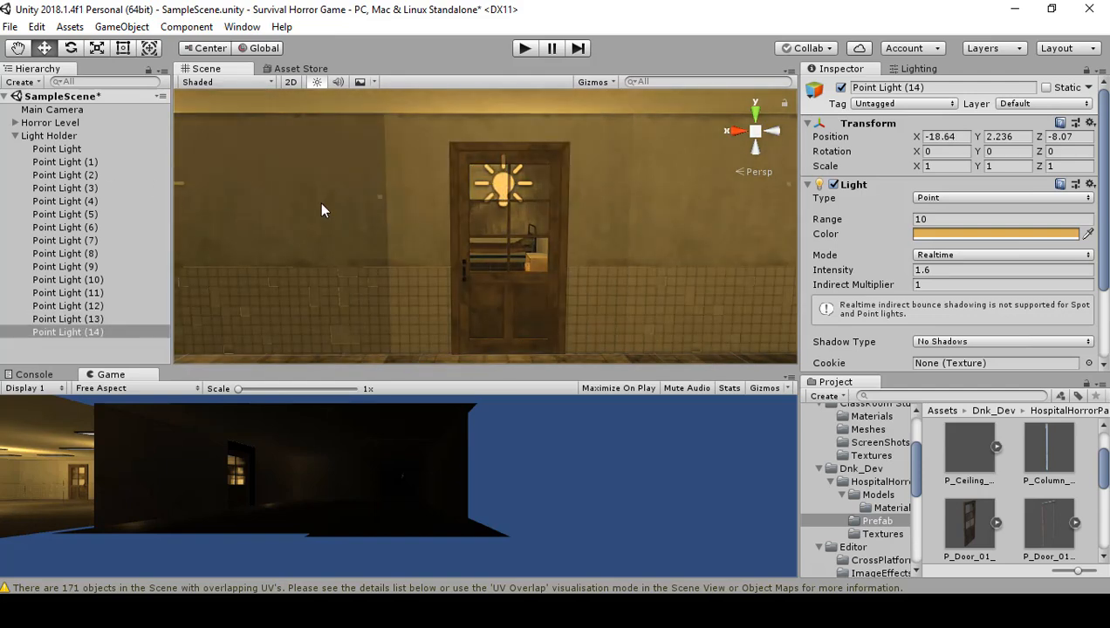
pyautogui.moveTo(320, 202); pyautogui.dragTo(337, 185, button='right')
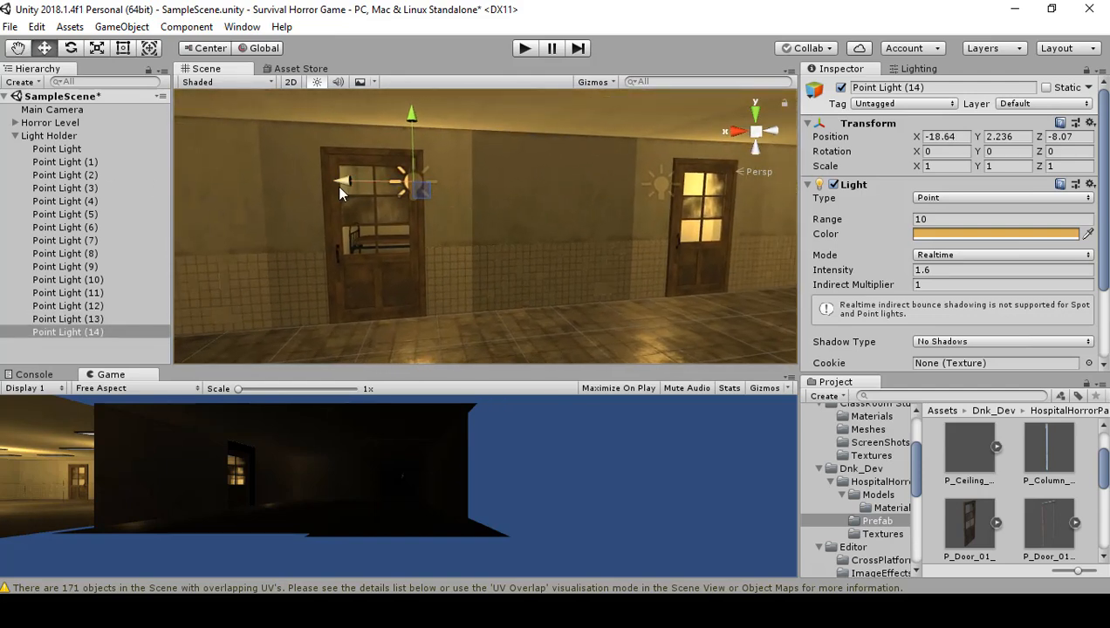
pyautogui.moveTo(328, 189); pyautogui.dragTo(119, 198)
pyautogui.hotkey('ctrl', 'd')
pyautogui.moveTo(370, 216); pyautogui.dragTo(445, 189, button='right')
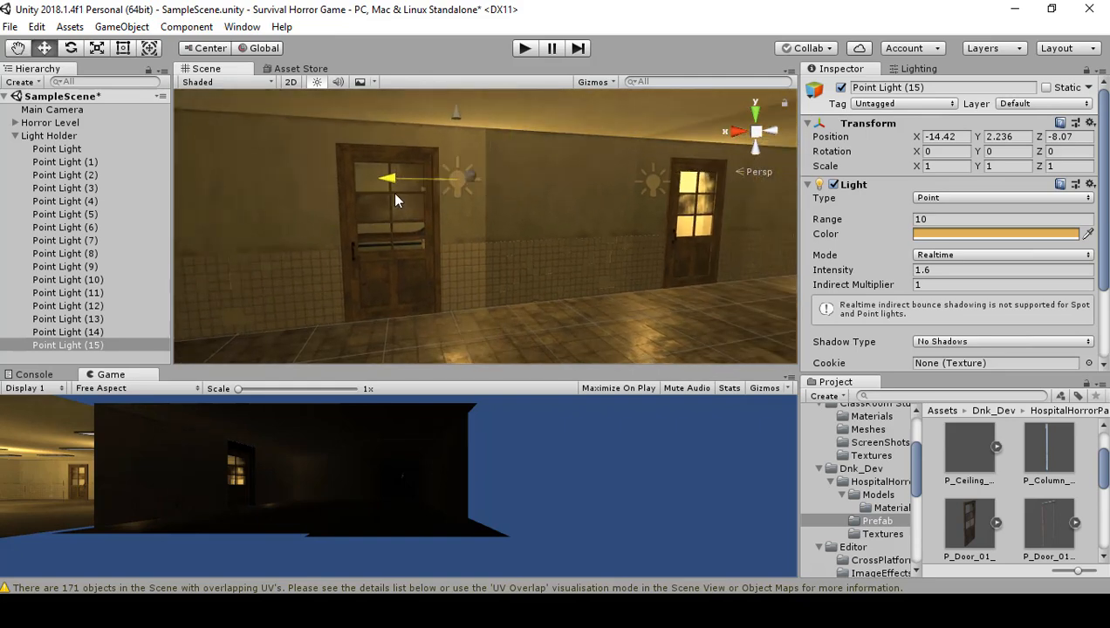
pyautogui.moveTo(394, 200); pyautogui.dragTo(341, 201)
pyautogui.moveTo(341, 201); pyautogui.dragTo(385, 243, button='right')
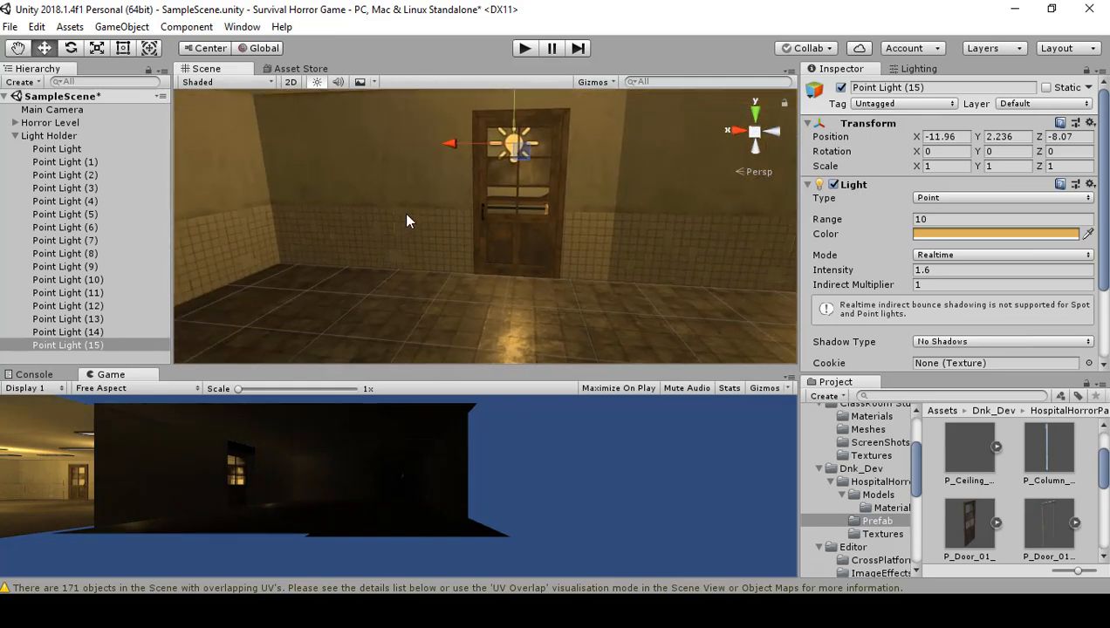
# Duplicate the last room's light and move the copy to the far end of the corridor, at about X -5, Z -3.7.
pyautogui.hotkey('ctrl', 'd')
pyautogui.moveTo(578, 156); pyautogui.dragTo(417, 158, button='right')
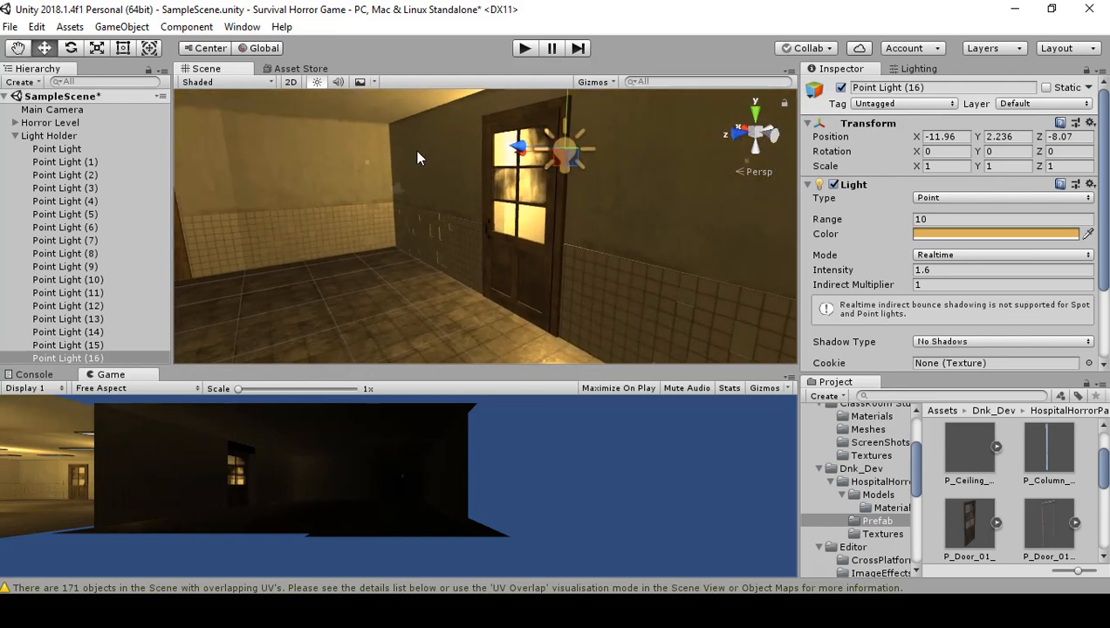
pyautogui.moveTo(522, 148); pyautogui.dragTo(370, 195)
pyautogui.moveTo(370, 194); pyautogui.dragTo(563, 179, button='right')
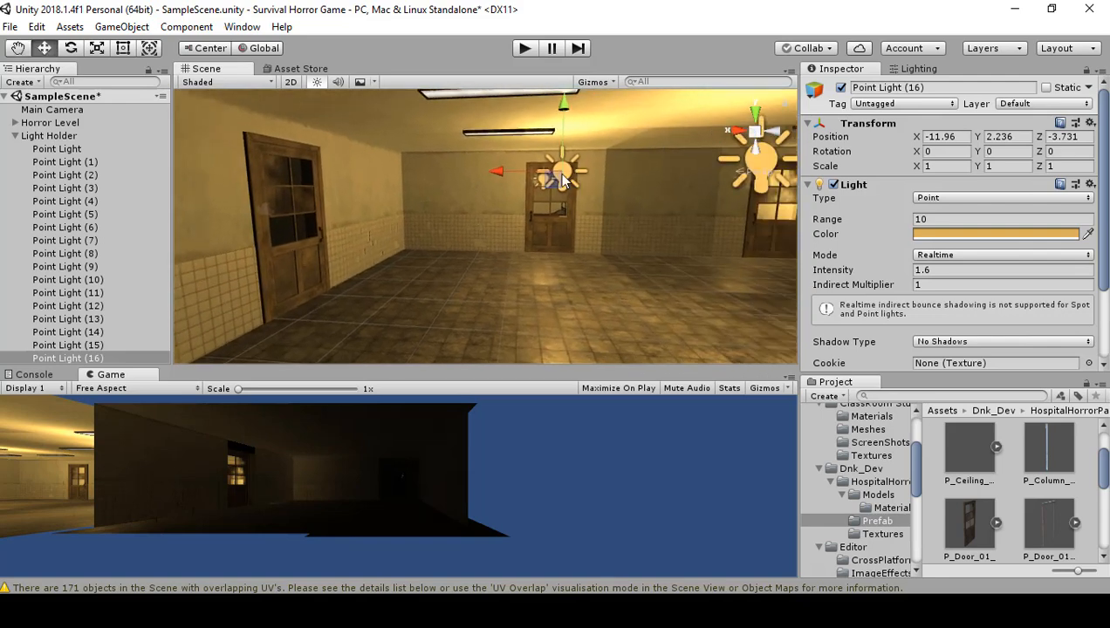
pyautogui.moveTo(513, 177); pyautogui.dragTo(127, 167)
pyautogui.press('f')
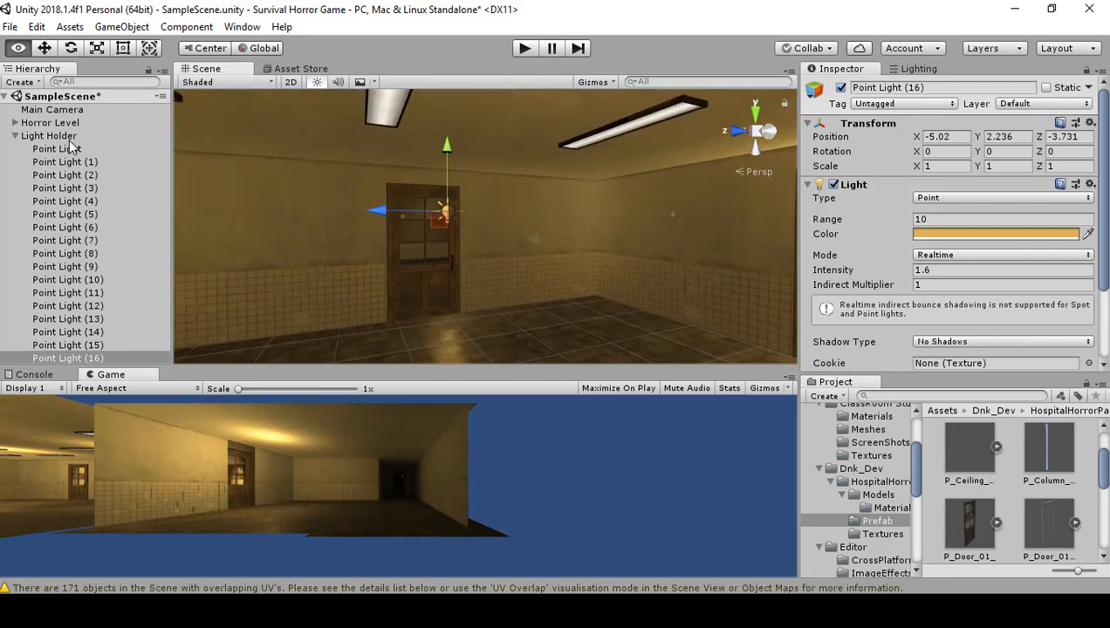
# Shift the light at the far end of the corridor along Z to about -2.6, away from the wall.
pyautogui.moveTo(1043, 130); pyautogui.dragTo(332, 197, button='right')
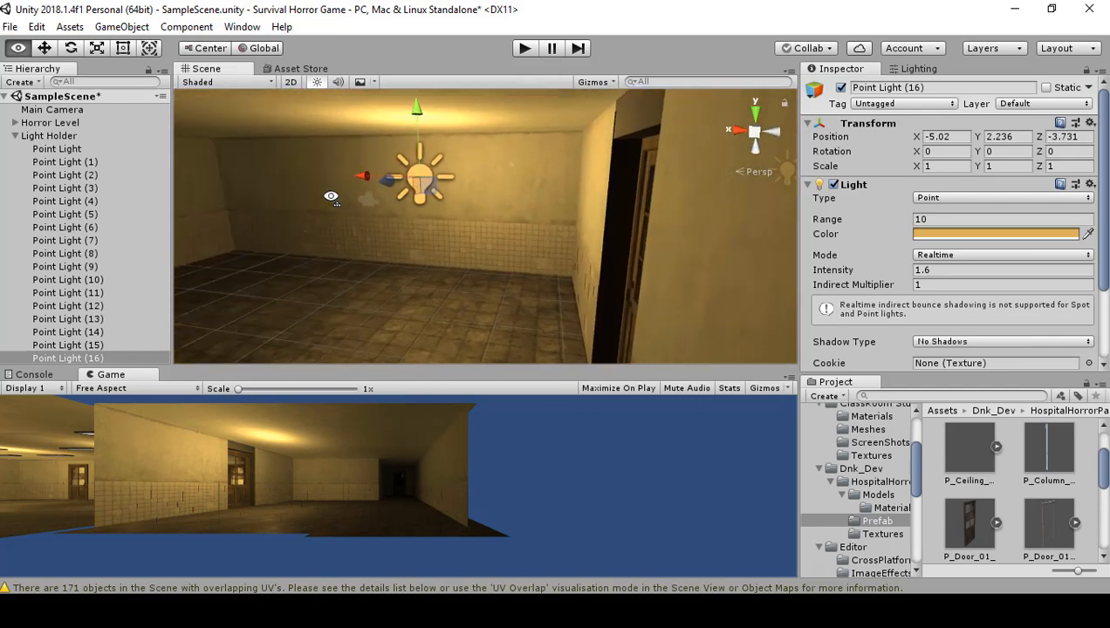
pyautogui.moveTo(381, 193); pyautogui.dragTo(361, 210)
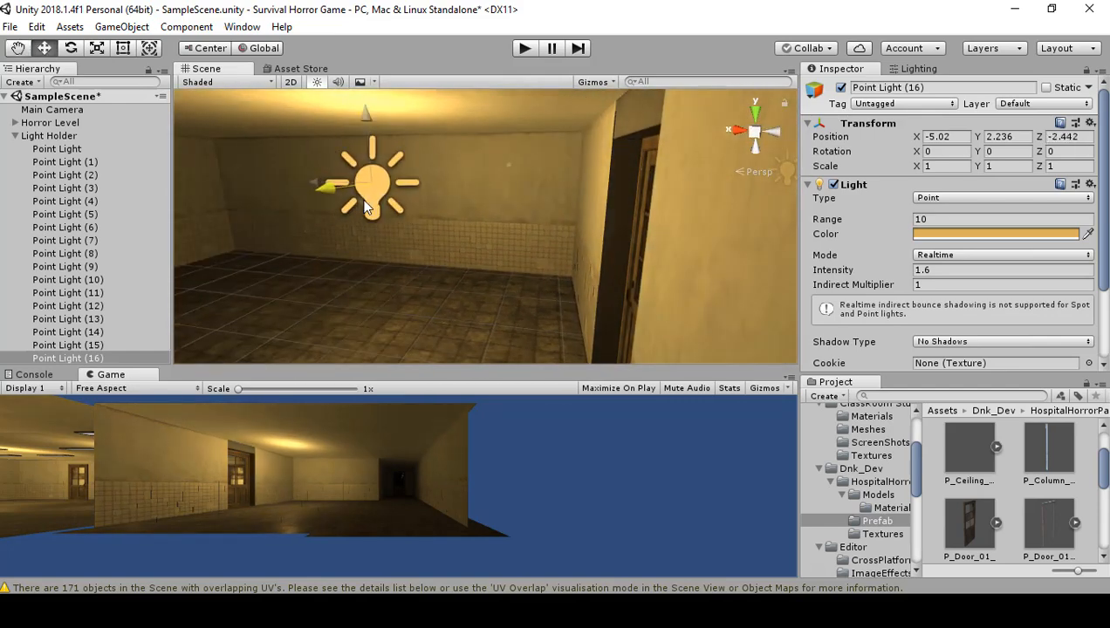
pyautogui.moveTo(447, 204); pyautogui.dragTo(409, 226, button='right')
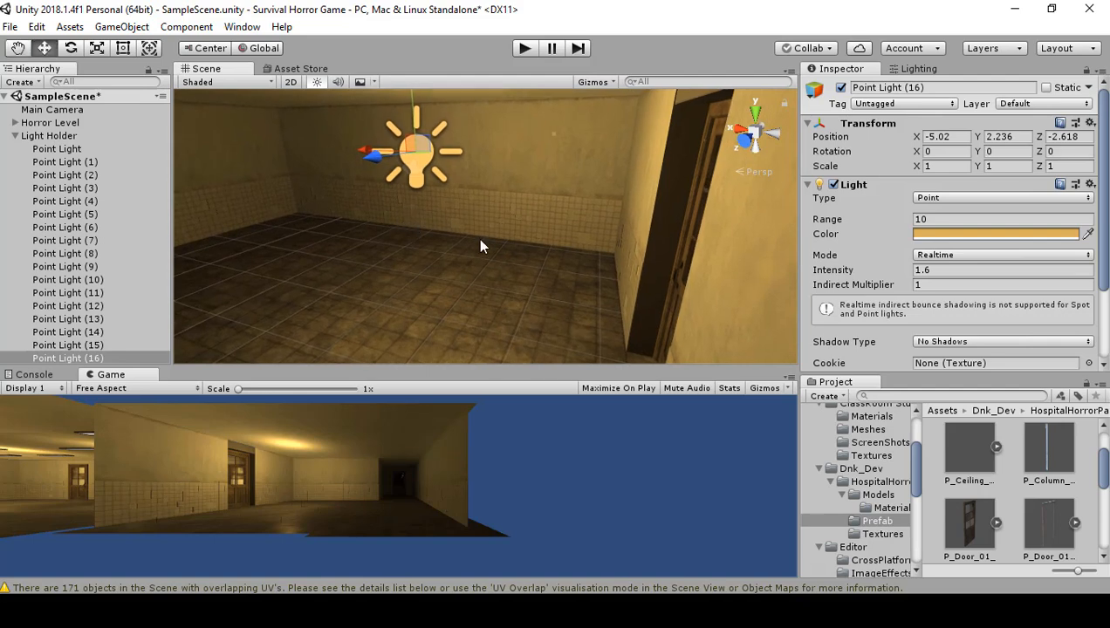
# Duplicate this light and move the copy along X to about 0, into the corner where the side passage begins.
pyautogui.moveTo(480, 246); pyautogui.dragTo(348, 120, button='right')
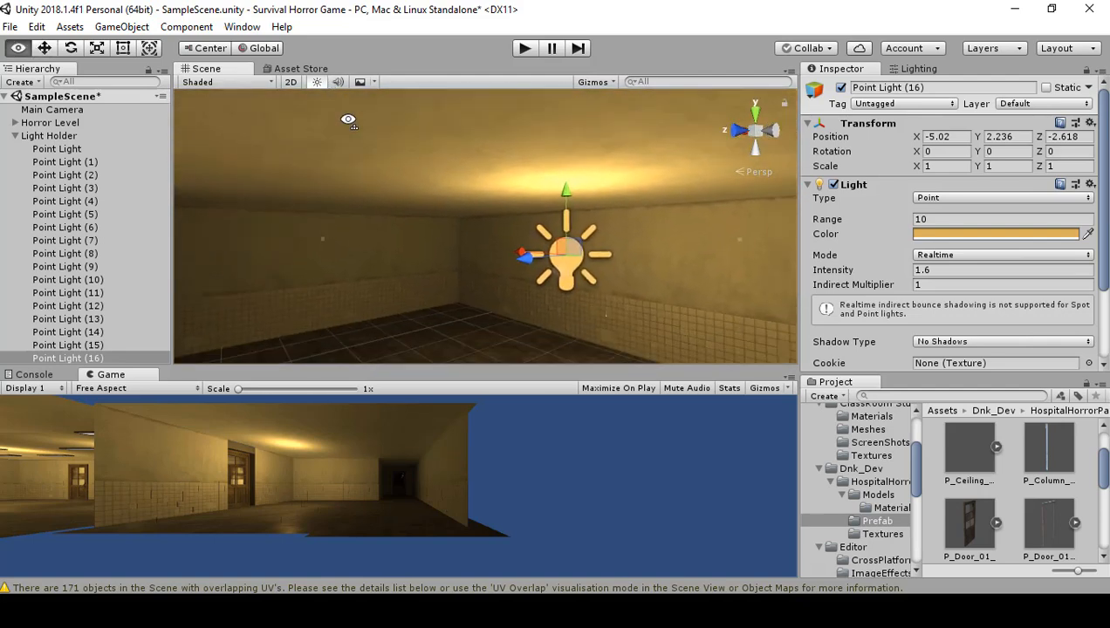
pyautogui.moveTo(421, 185); pyautogui.dragTo(490, 249, button='right')
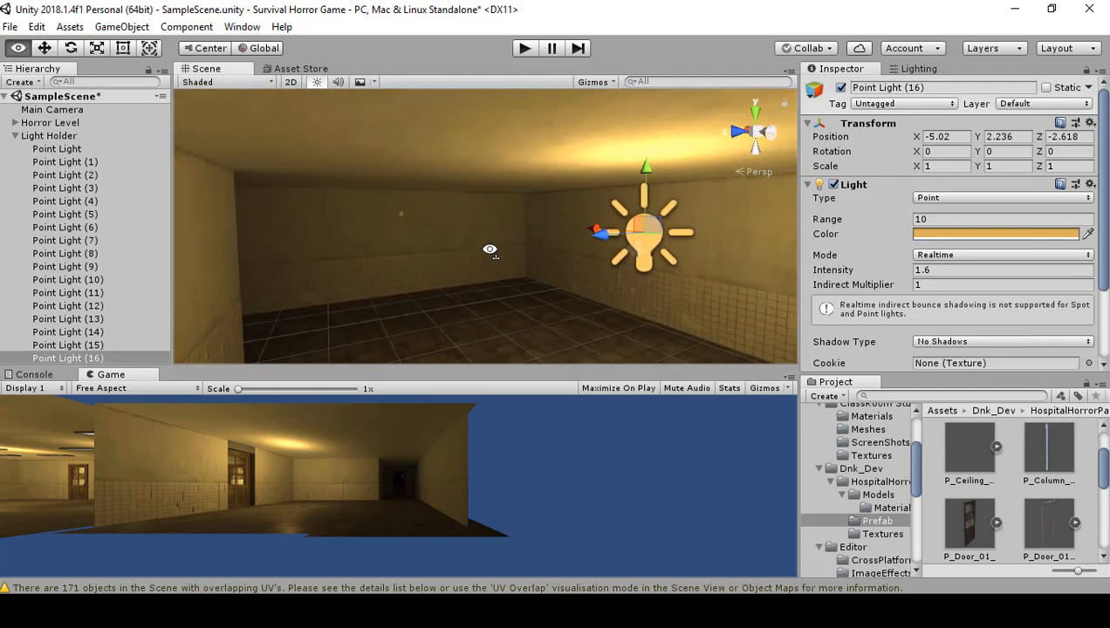
pyautogui.moveTo(499, 203); pyautogui.dragTo(1017, 277, button='right')
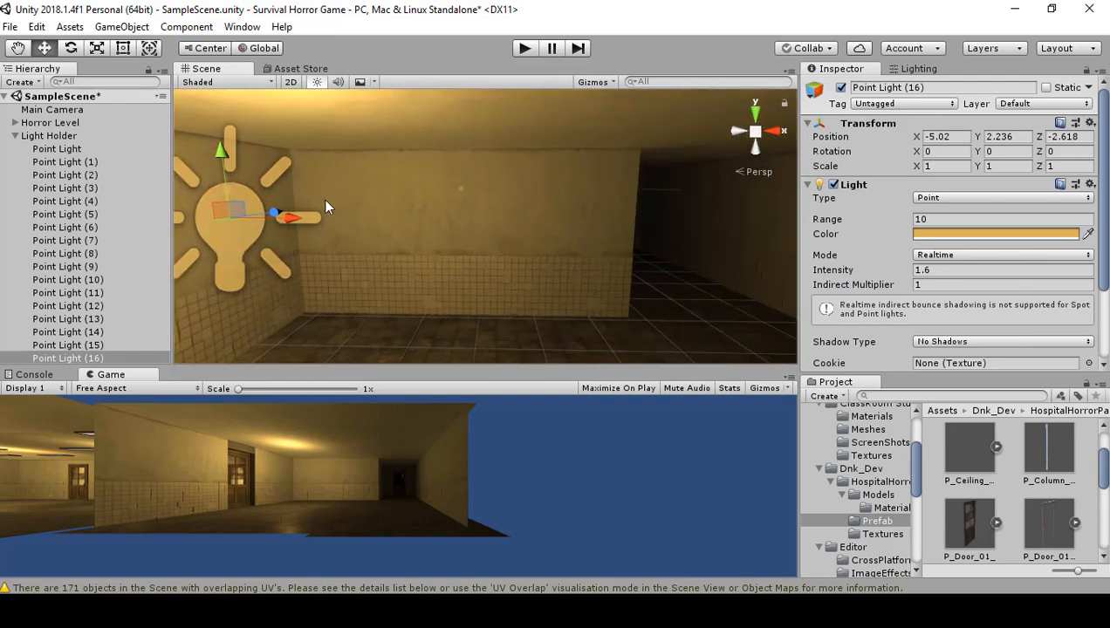
pyautogui.moveTo(294, 219); pyautogui.dragTo(870, 251)
pyautogui.hotkey('ctrl', 'd')
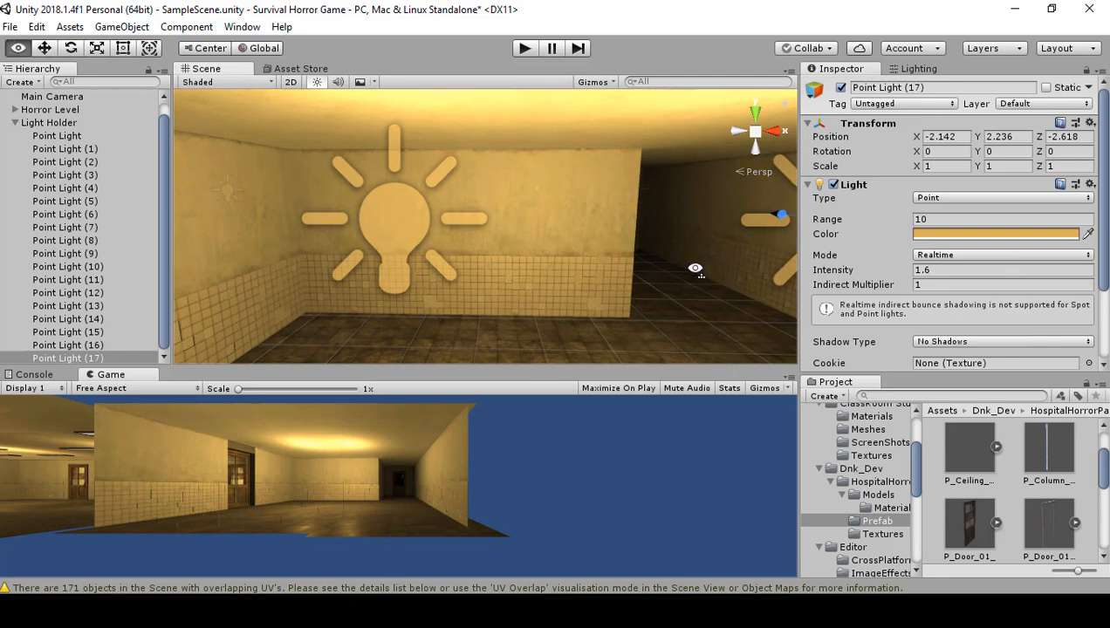
pyautogui.moveTo(696, 268); pyautogui.dragTo(1048, 289, button='right')
pyautogui.moveTo(431, 230); pyautogui.dragTo(398, 246, button='right')
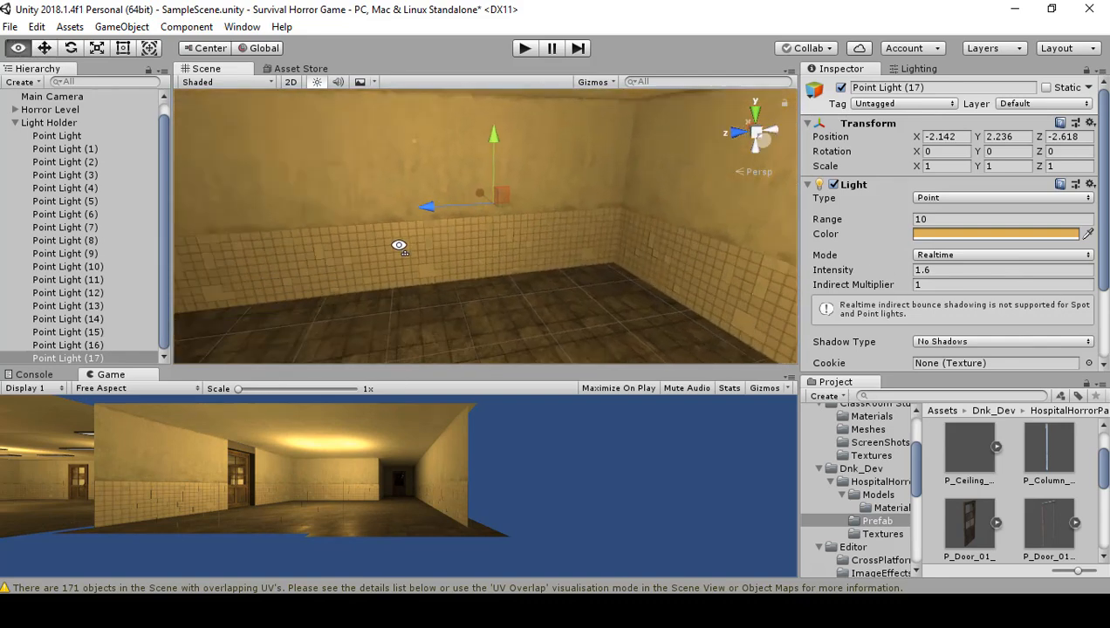
pyautogui.moveTo(468, 200); pyautogui.dragTo(433, 69)
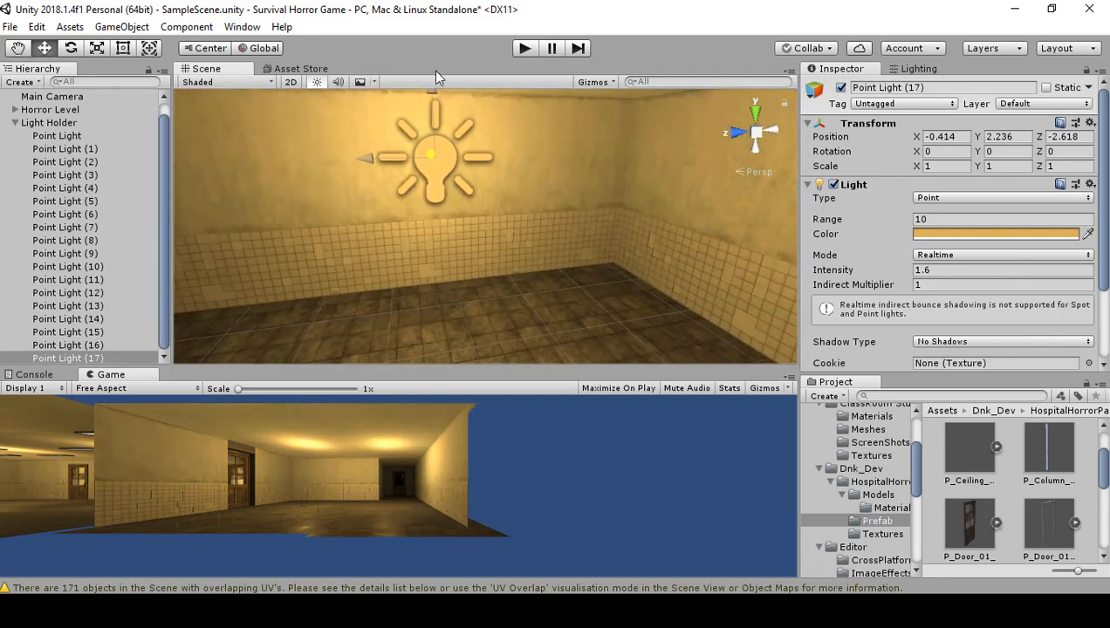
pyautogui.moveTo(537, 203); pyautogui.dragTo(317, 212, button='right')
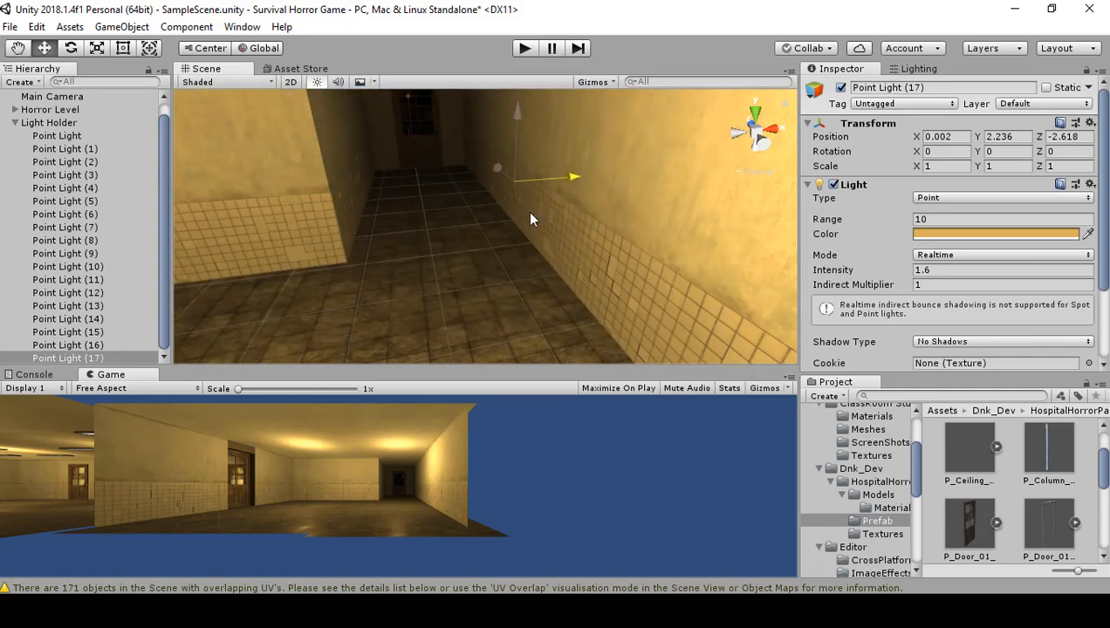
# Duplicate the corner light and move the copy down the side passage to about Z 5.
pyautogui.moveTo(528, 219); pyautogui.dragTo(834, 186, button='right')
pyautogui.hotkey('ctrl', 'd')
pyautogui.moveTo(617, 155); pyautogui.dragTo(179, 144)
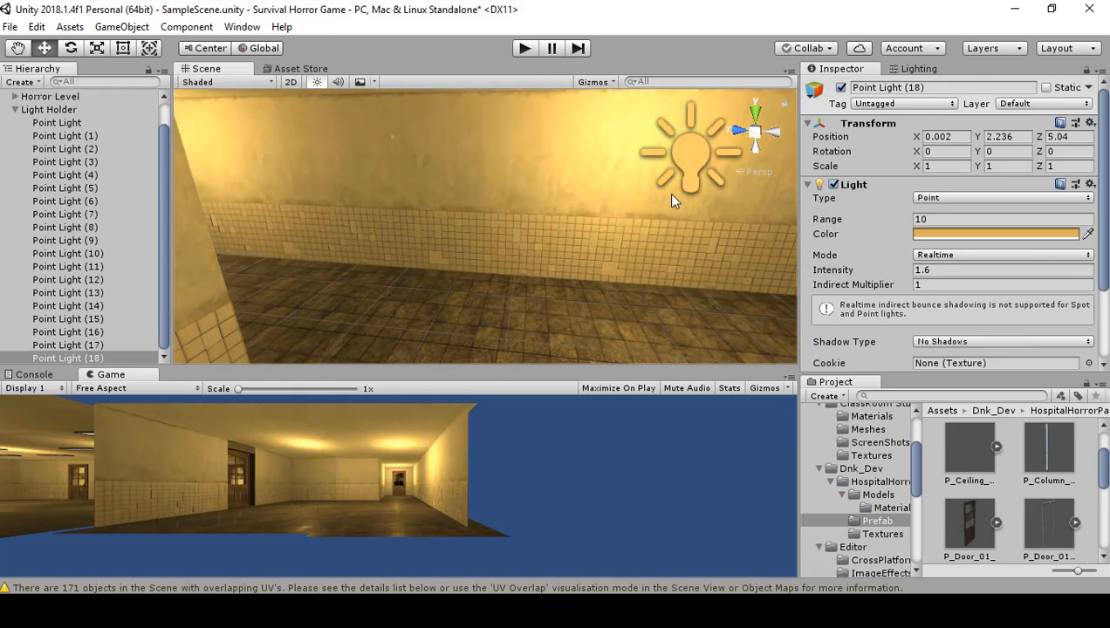
# Duplicate the passage light into the waiting hall behind the door at about Z 11.4, and set the copy's intensity to 2.52.
pyautogui.moveTo(400, 256); pyautogui.dragTo(35, 144, button='right')
pyautogui.press('w')
pyautogui.moveTo(35, 195); pyautogui.dragTo(825, 208, button='right')
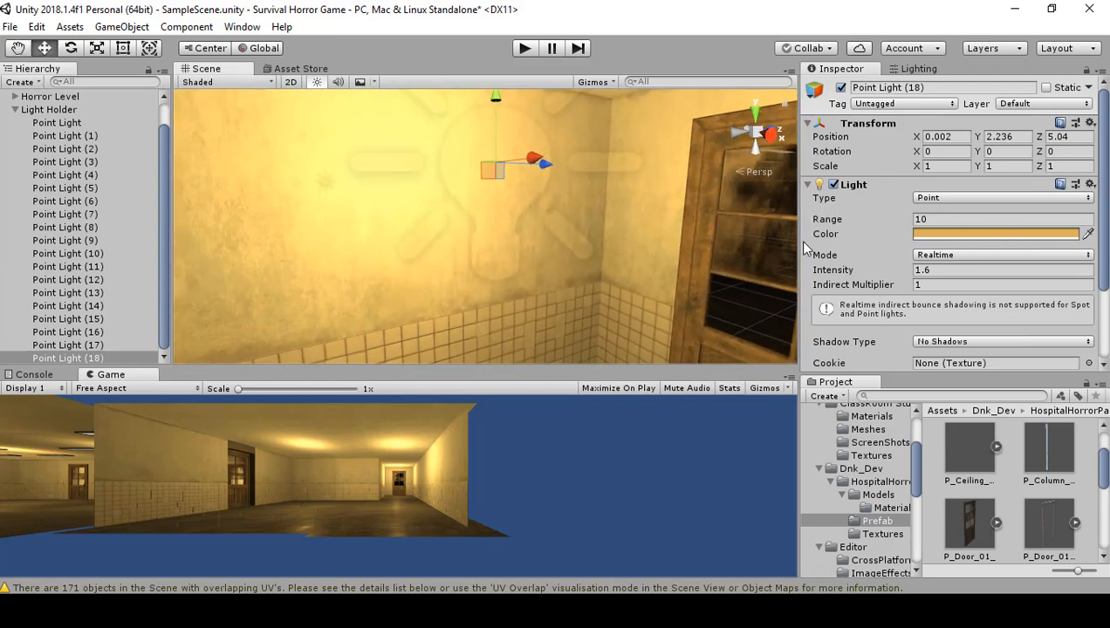
pyautogui.hotkey('ctrl', 'd')
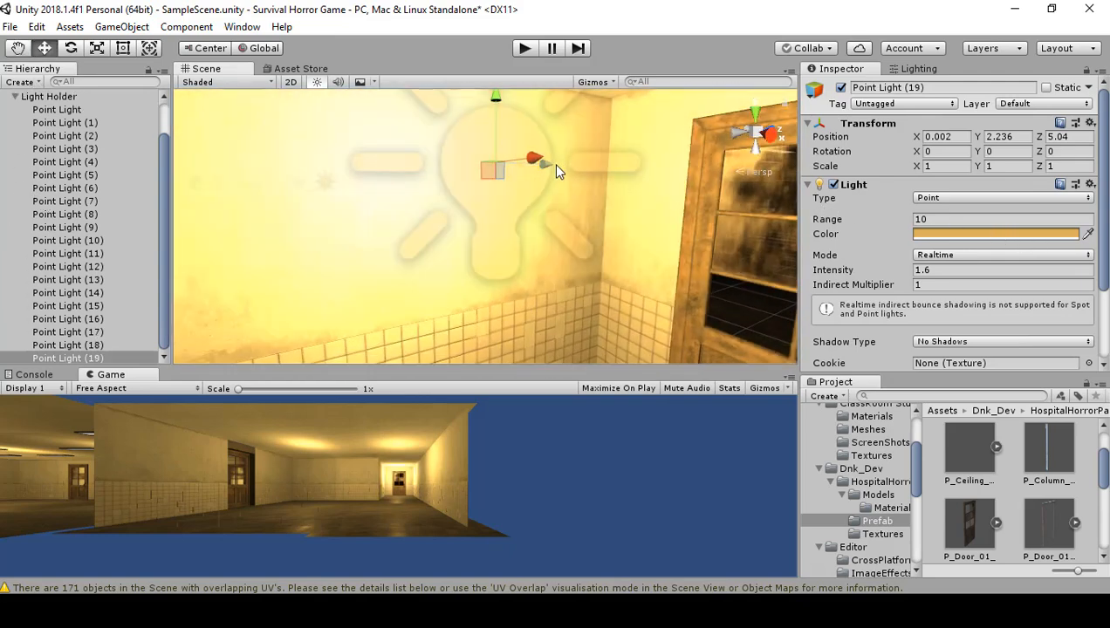
pyautogui.moveTo(554, 163)
pyautogui.mouseDown()
pyautogui.moveTo(312, 186)
pyautogui.moveTo(555, 169)
pyautogui.mouseUp()
pyautogui.moveTo(611, 172); pyautogui.dragTo(933, 149, button='right')
pyautogui.press('w')
pyautogui.press('d')
pyautogui.moveTo(611, 202); pyautogui.dragTo(252, 221, button='right')
pyautogui.moveTo(629, 163); pyautogui.dragTo(707, 171)
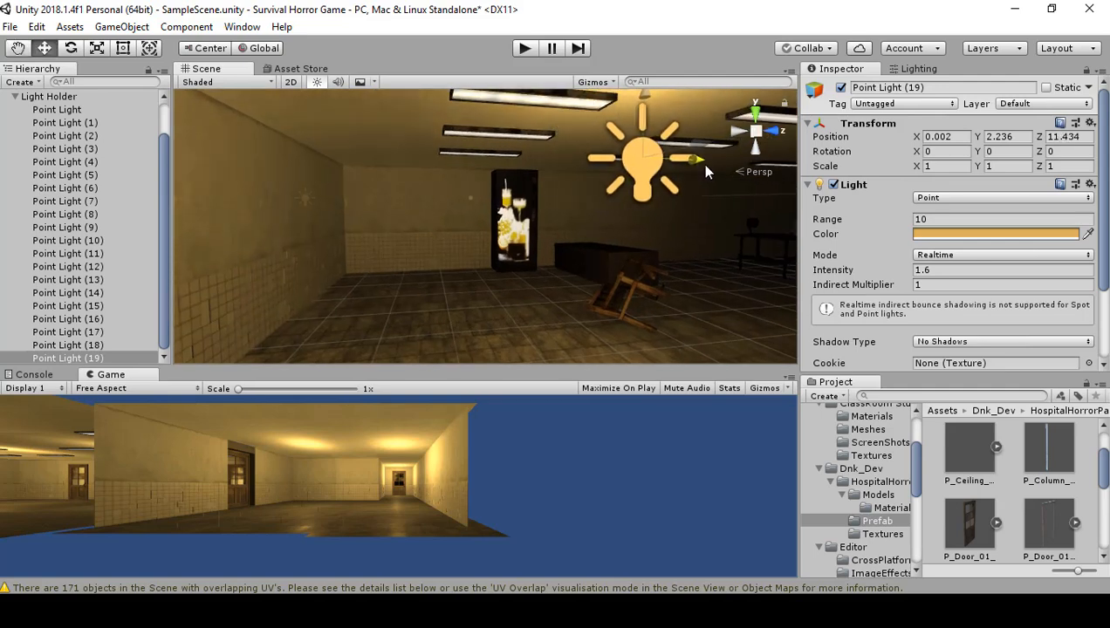
pyautogui.moveTo(591, 218); pyautogui.dragTo(820, 221, button='right')
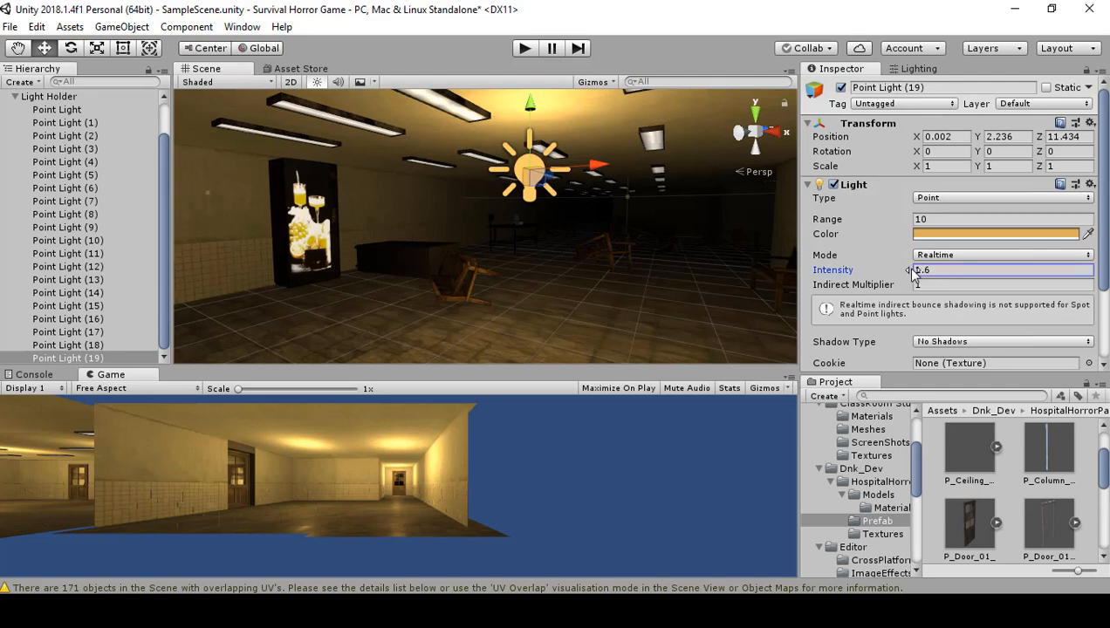
pyautogui.moveTo(912, 272); pyautogui.dragTo(930, 273)
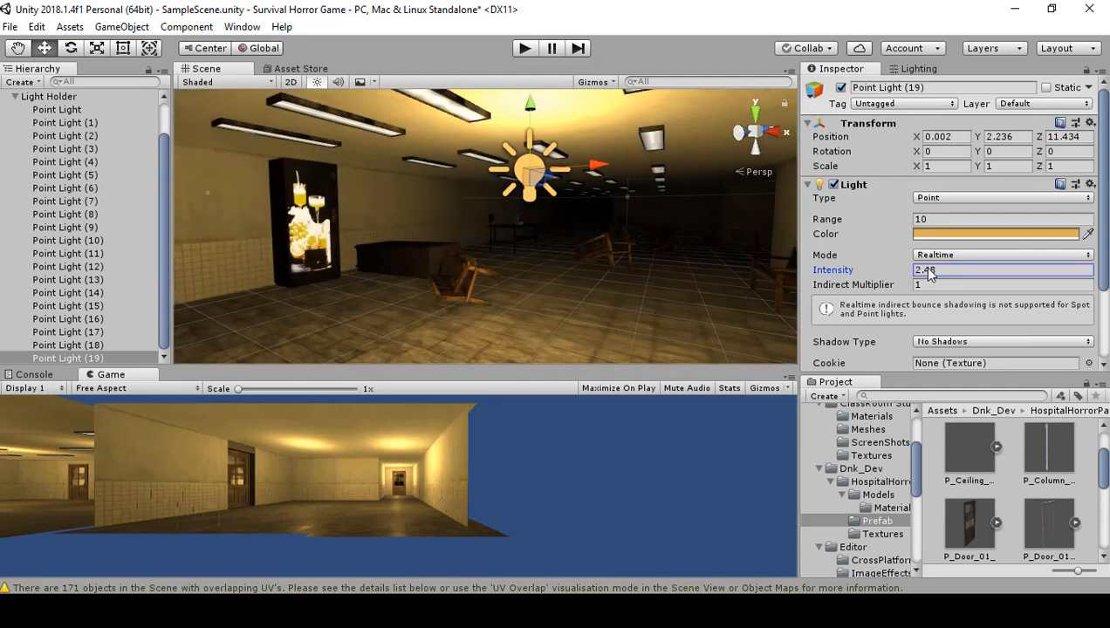
# Duplicate the brighter hall light twice along Z, placing the copies at about Z 15.4 and 21.9.
pyautogui.moveTo(665, 256); pyautogui.dragTo(493, 146, button='right')
pyautogui.hotkey('ctrl', 'd')
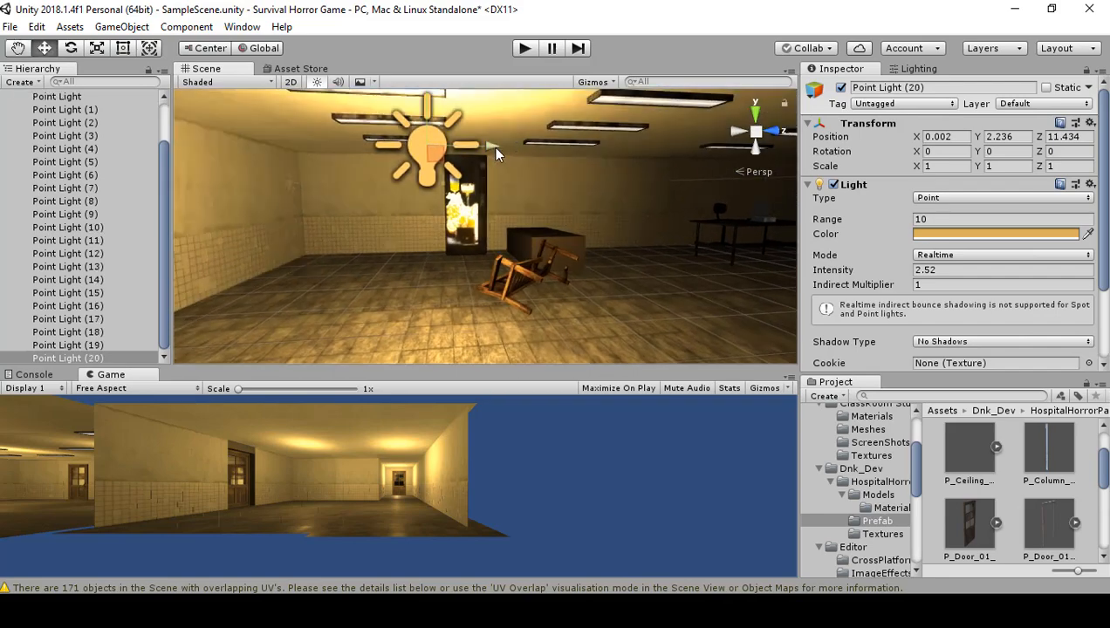
pyautogui.moveTo(492, 147); pyautogui.dragTo(923, 178)
pyautogui.moveTo(760, 244); pyautogui.dragTo(381, 237, button='right')
pyautogui.hotkey('ctrl', 'd')
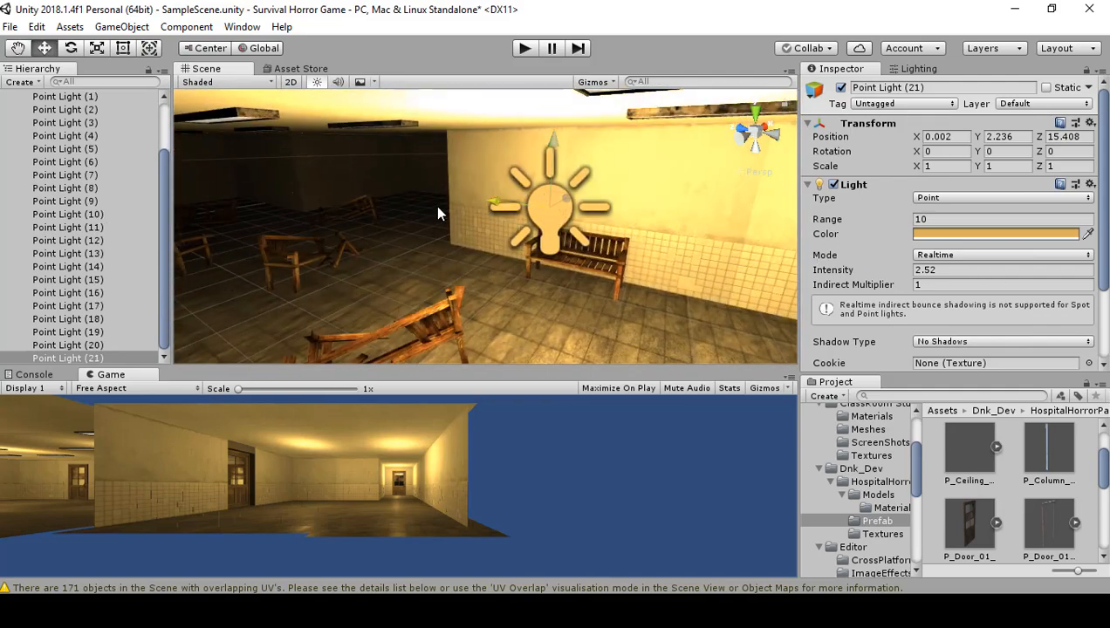
pyautogui.moveTo(439, 212); pyautogui.dragTo(205, 168)
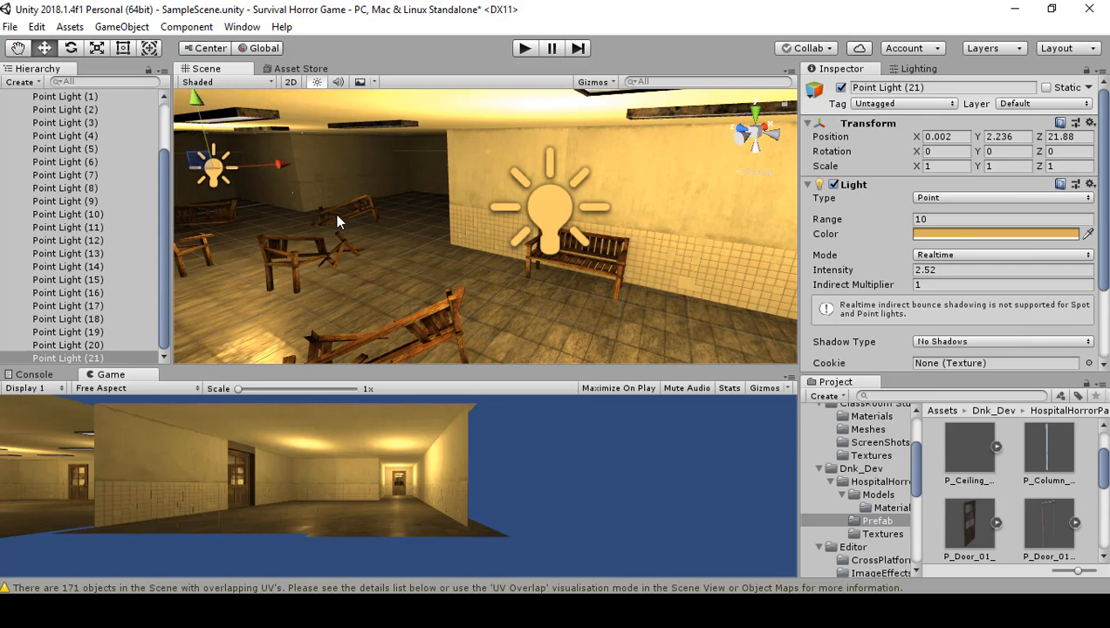
# Duplicate the light at Z 21.9 and move the copy along X to about 5.4, in front of the side door.
pyautogui.moveTo(590, 245); pyautogui.dragTo(533, 217, button='right')
pyautogui.hotkey('ctrl', 'd')
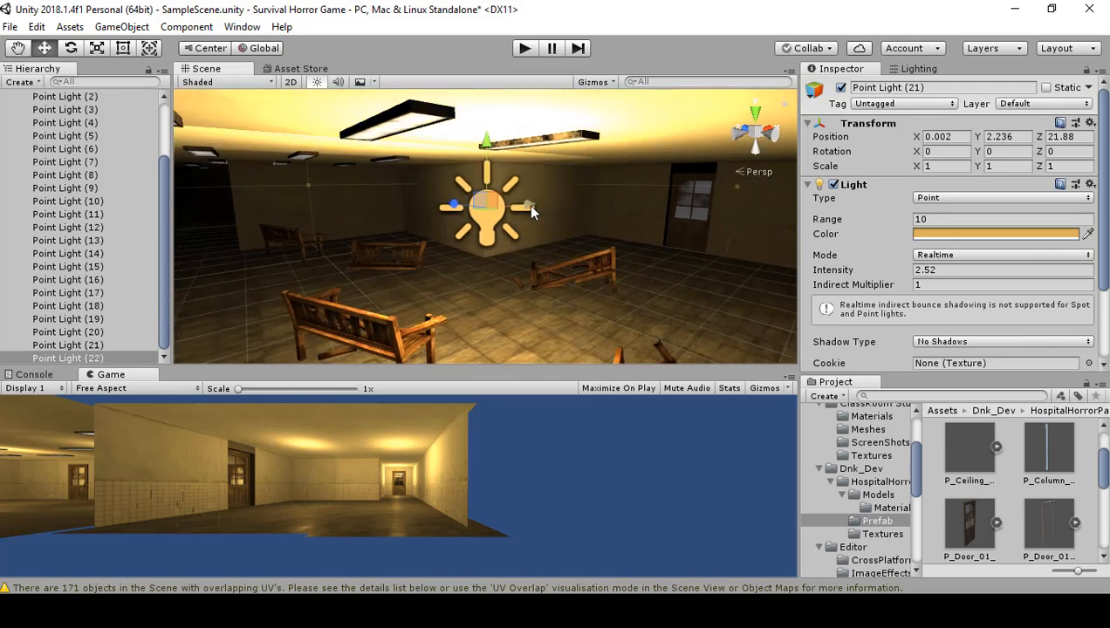
pyautogui.moveTo(529, 210); pyautogui.dragTo(725, 189)
pyautogui.moveTo(918, 138); pyautogui.dragTo(881, 173)
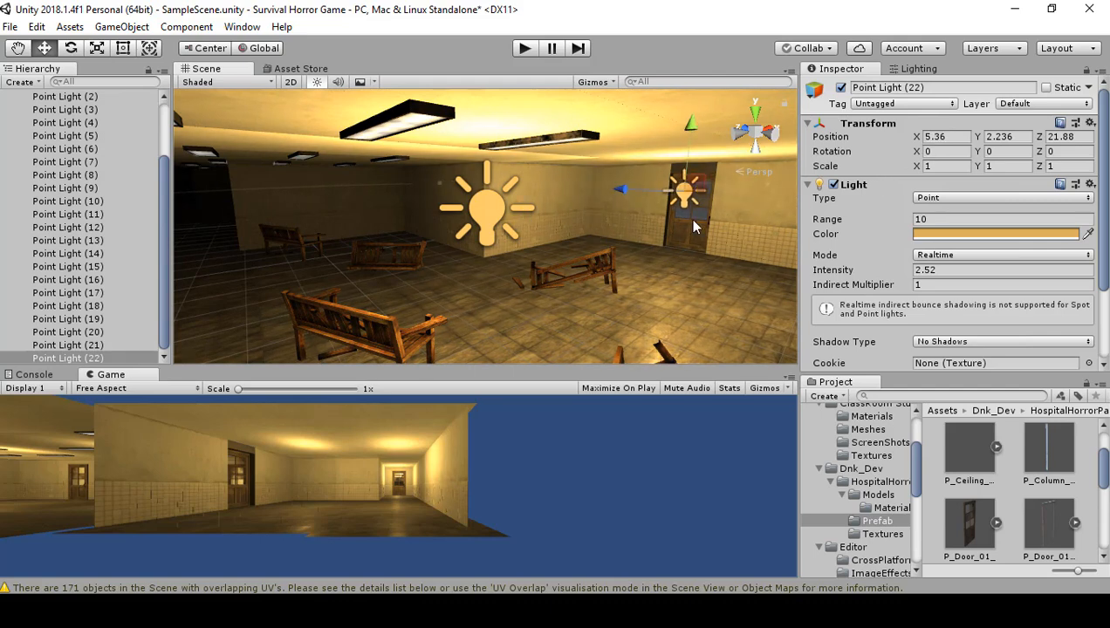
pyautogui.moveTo(691, 229)
pyautogui.mouseDown(button='right')
pyautogui.moveTo(679, 245)
pyautogui.moveTo(688, 217)
pyautogui.mouseUp(button='right')
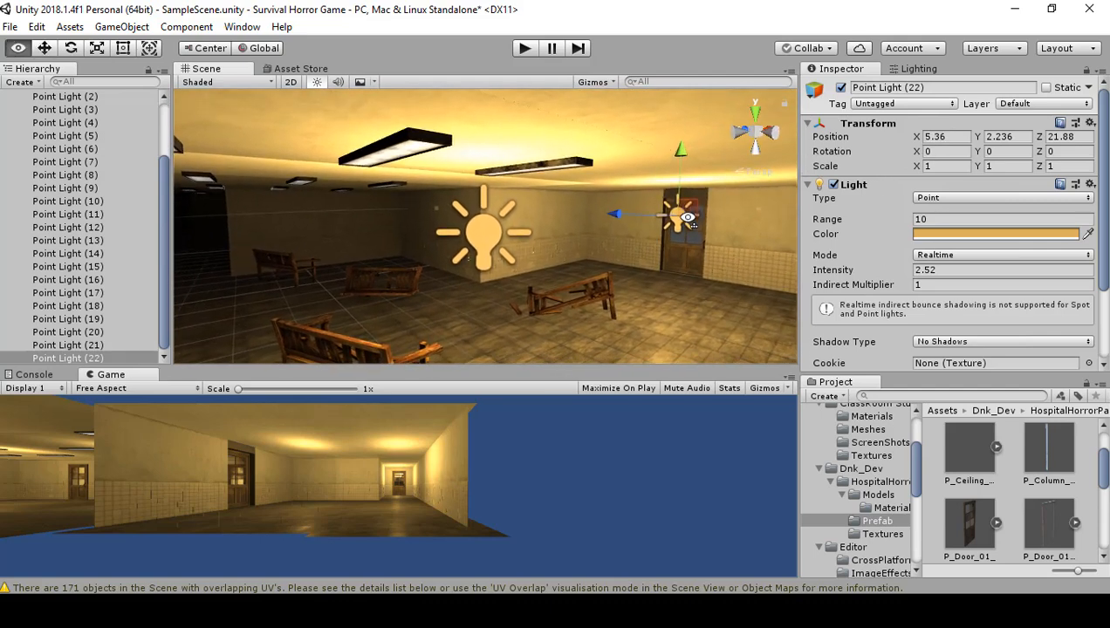
# Change the colour of the light by the side door from orange to green, hex 8FDB5C.
pyautogui.click(941, 236)
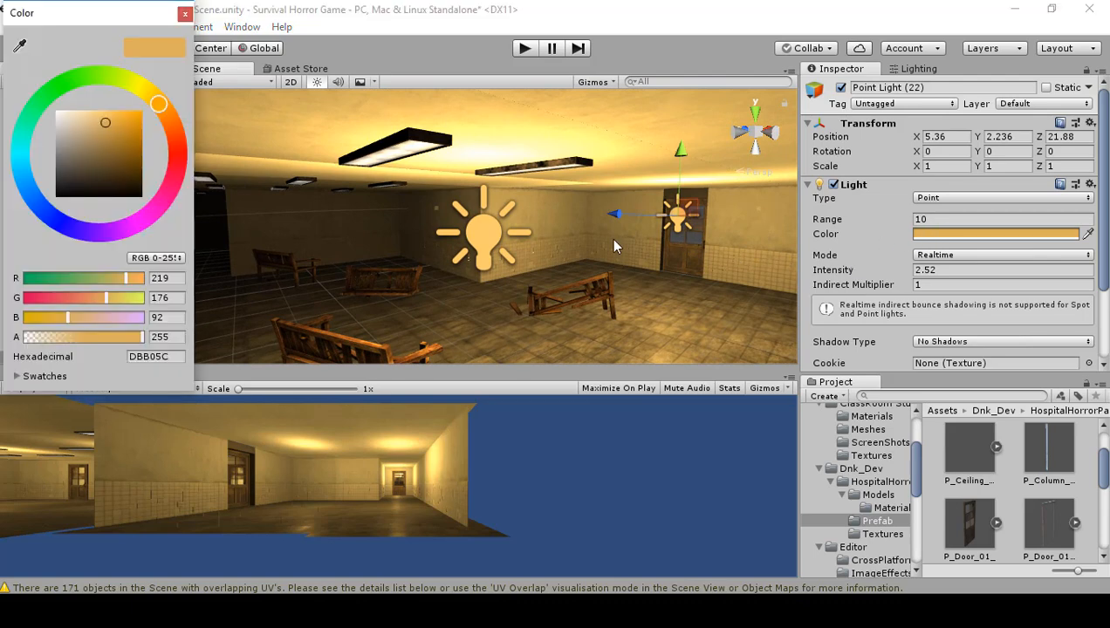
pyautogui.click(576, 247)
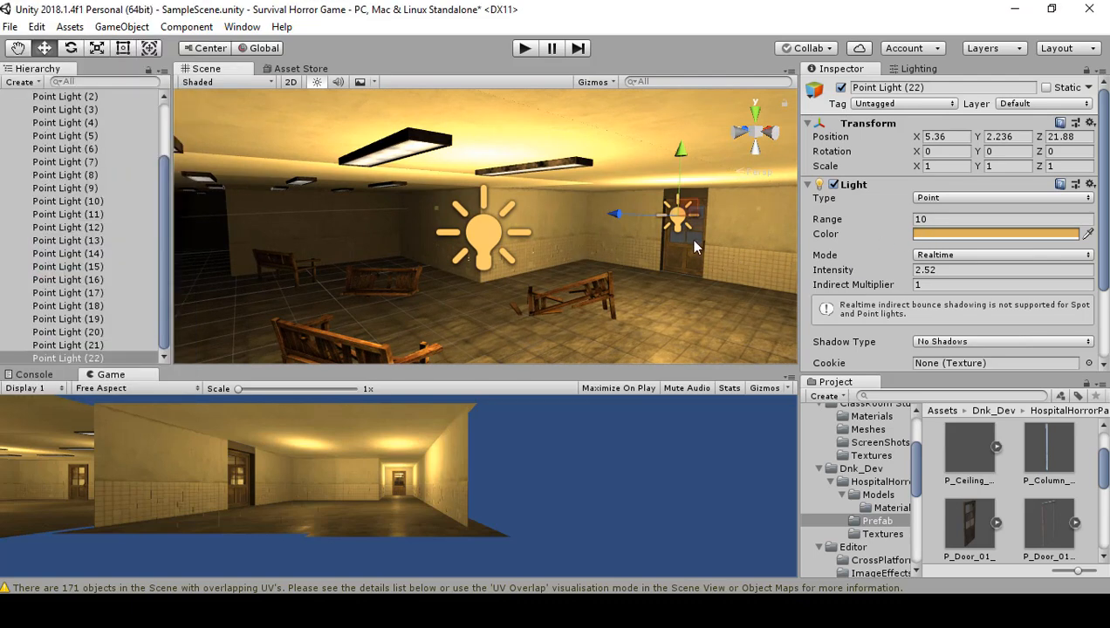
pyautogui.click(931, 236)
pyautogui.moveTo(166, 106); pyautogui.dragTo(105, 77)
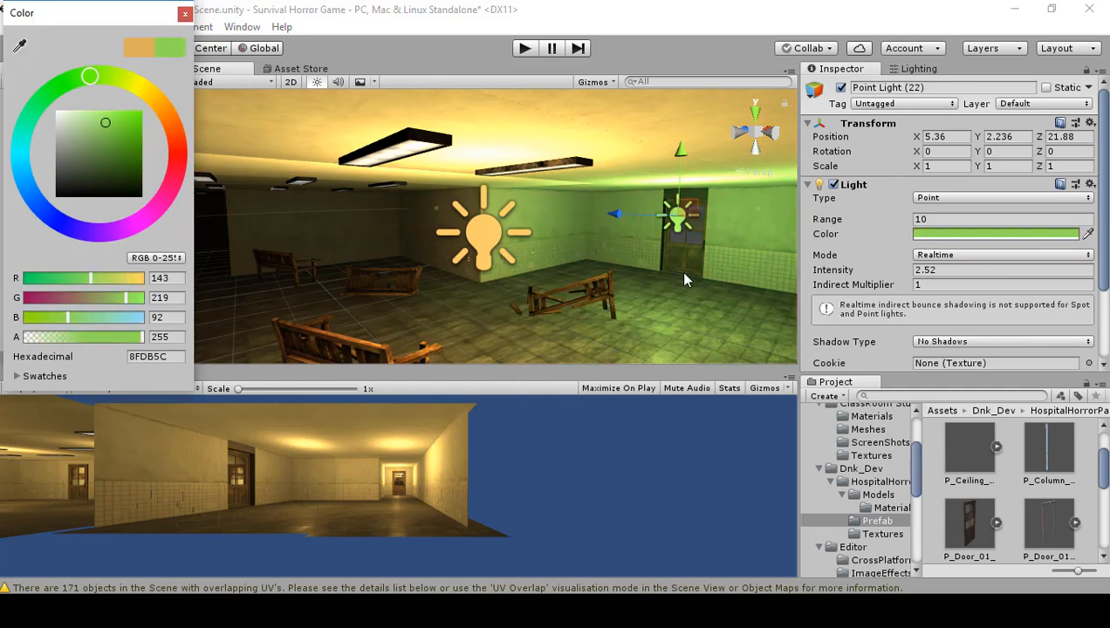
# Set the green light's intensity to 1.7 and shift it along X to about 6, closer to the door.
pyautogui.moveTo(908, 272)
pyautogui.mouseDown()
pyautogui.moveTo(872, 270)
pyautogui.moveTo(888, 269)
pyautogui.mouseUp()
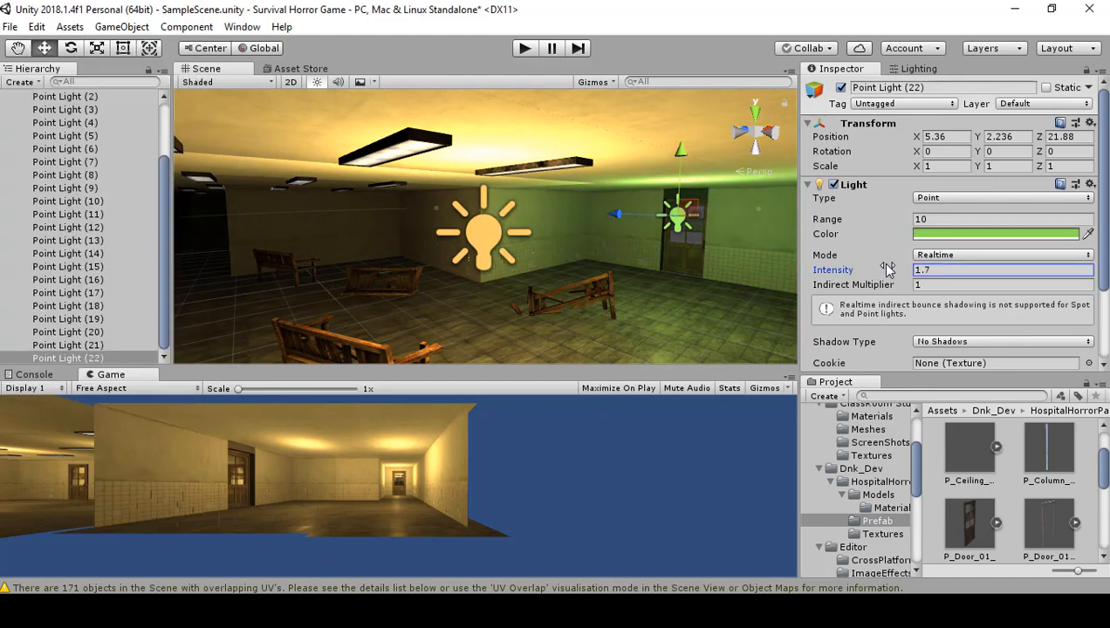
pyautogui.moveTo(658, 274); pyautogui.dragTo(735, 240, button='right')
pyautogui.moveTo(770, 225); pyautogui.dragTo(796, 217)
# Duplicate the orange hall light at Z 21.9 and move the copy along Z to about 24.3.
pyautogui.moveTo(796, 216); pyautogui.dragTo(349, 230, button='right')
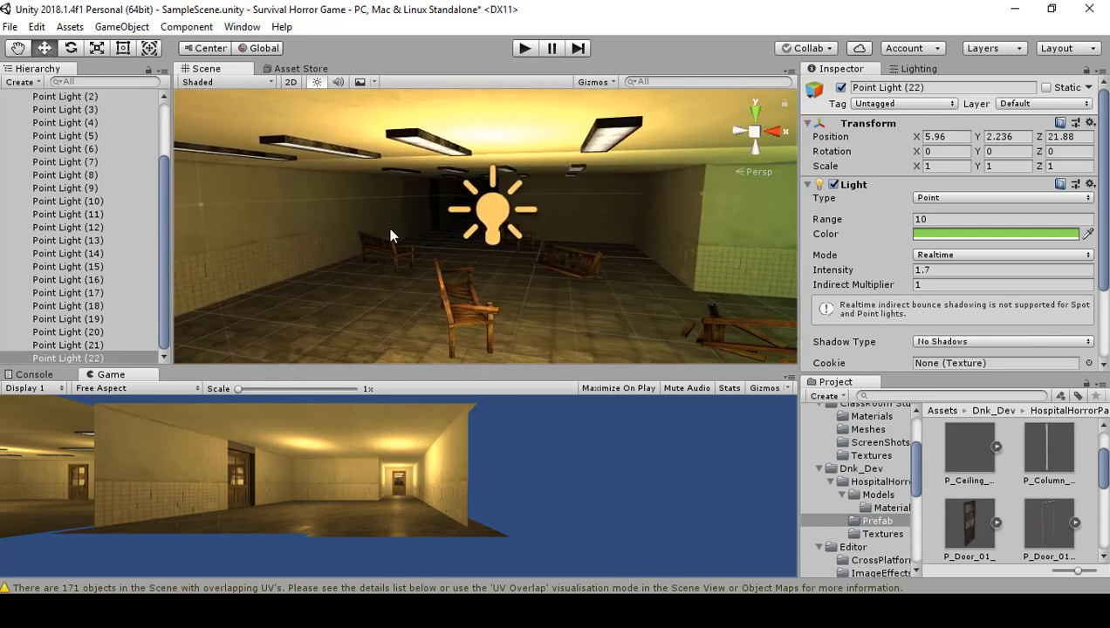
pyautogui.click(490, 226)
pyautogui.moveTo(575, 266); pyautogui.dragTo(342, 312, button='right')
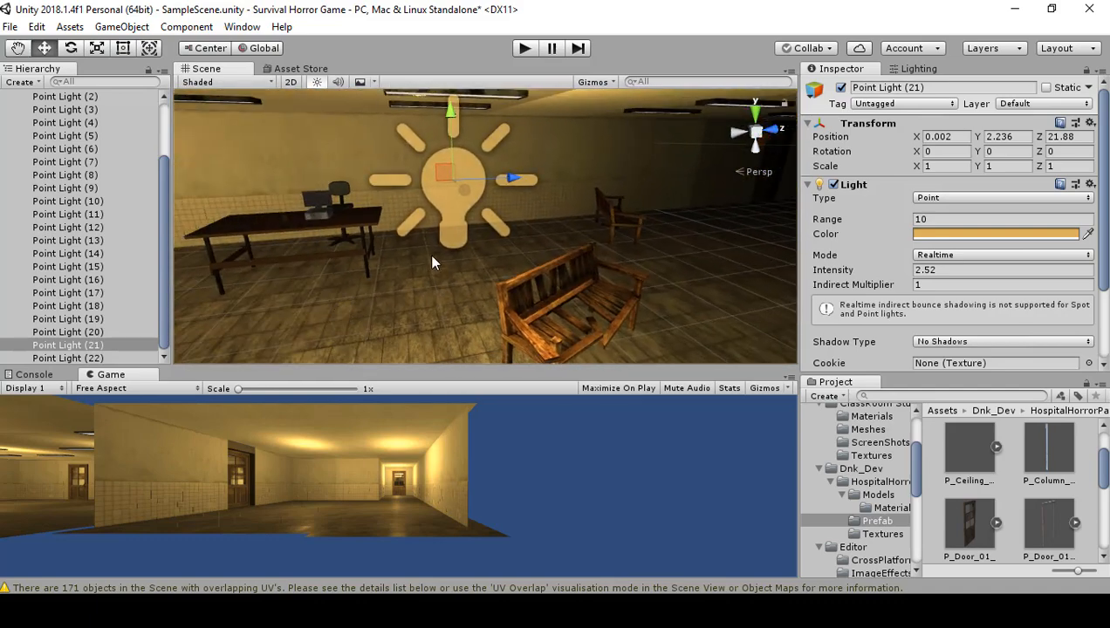
pyautogui.hotkey('ctrl', 'd')
pyautogui.moveTo(502, 179); pyautogui.dragTo(714, 225)
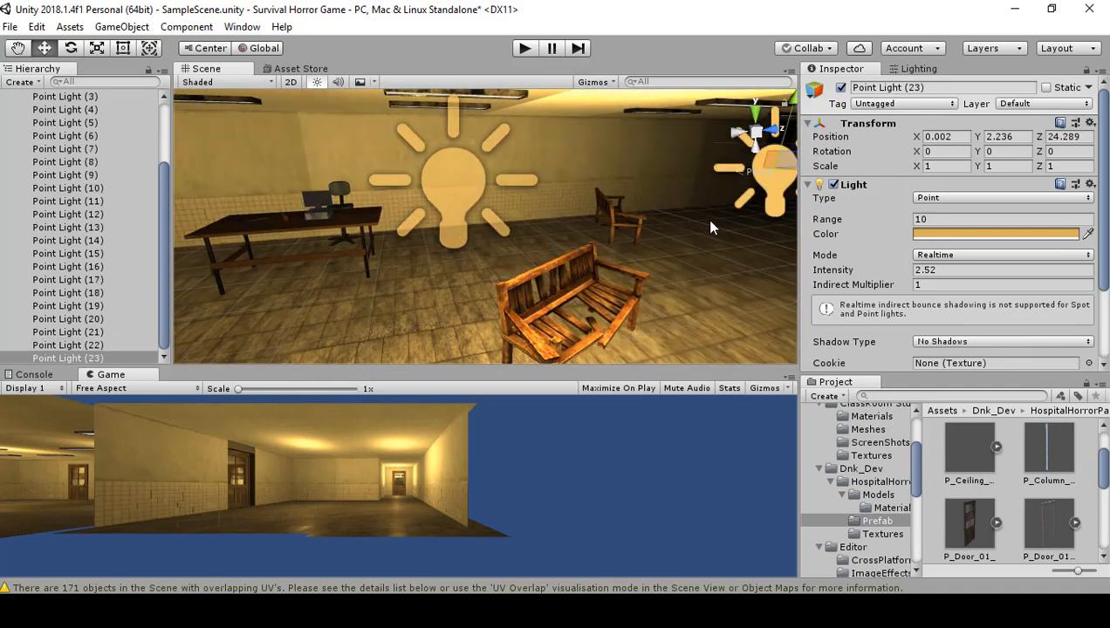
# Duplicate this hall light to about Z 28.8 near the benches, and place a further copy beside it at about X -3.7.
pyautogui.moveTo(714, 225); pyautogui.dragTo(834, 230, button='right')
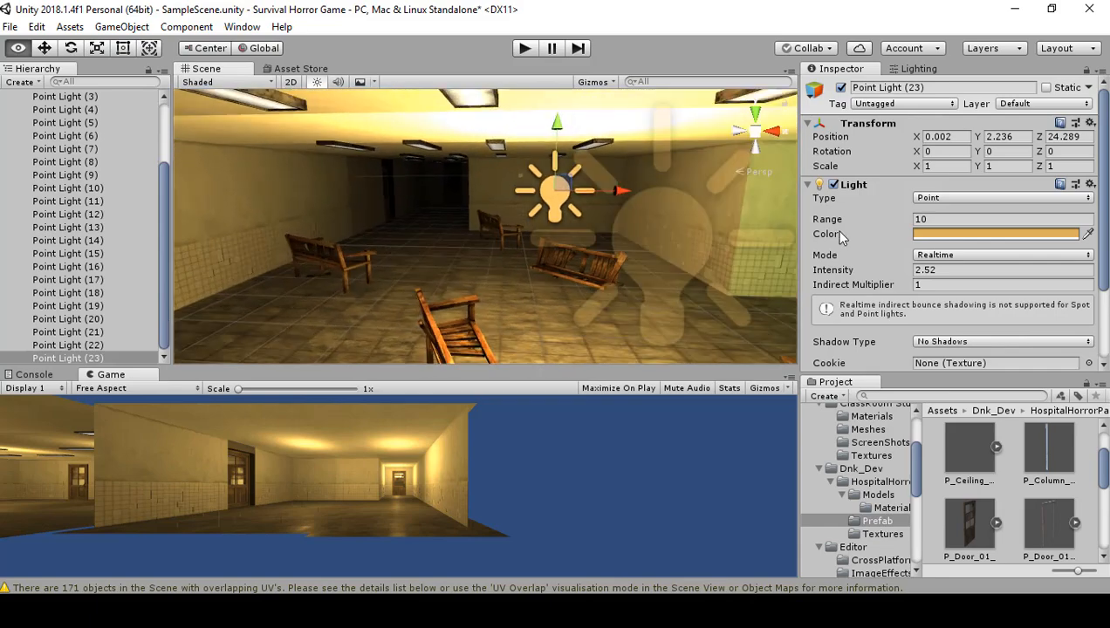
pyautogui.moveTo(474, 262); pyautogui.dragTo(540, 274, button='right')
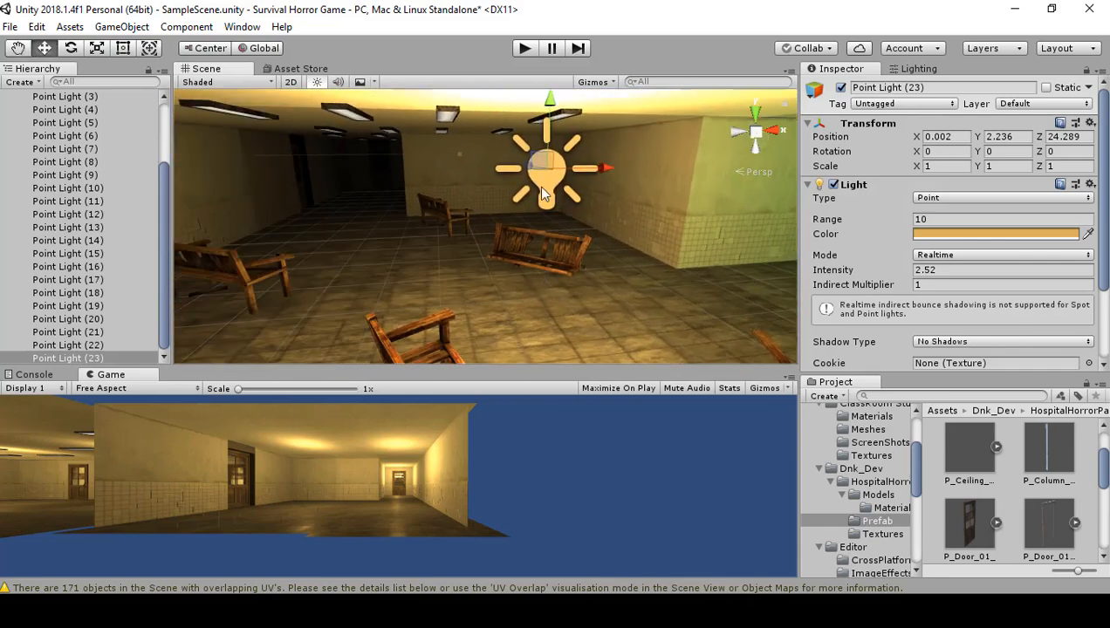
pyautogui.moveTo(583, 224); pyautogui.dragTo(191, 230, button='right')
pyautogui.hotkey('ctrl', 'd')
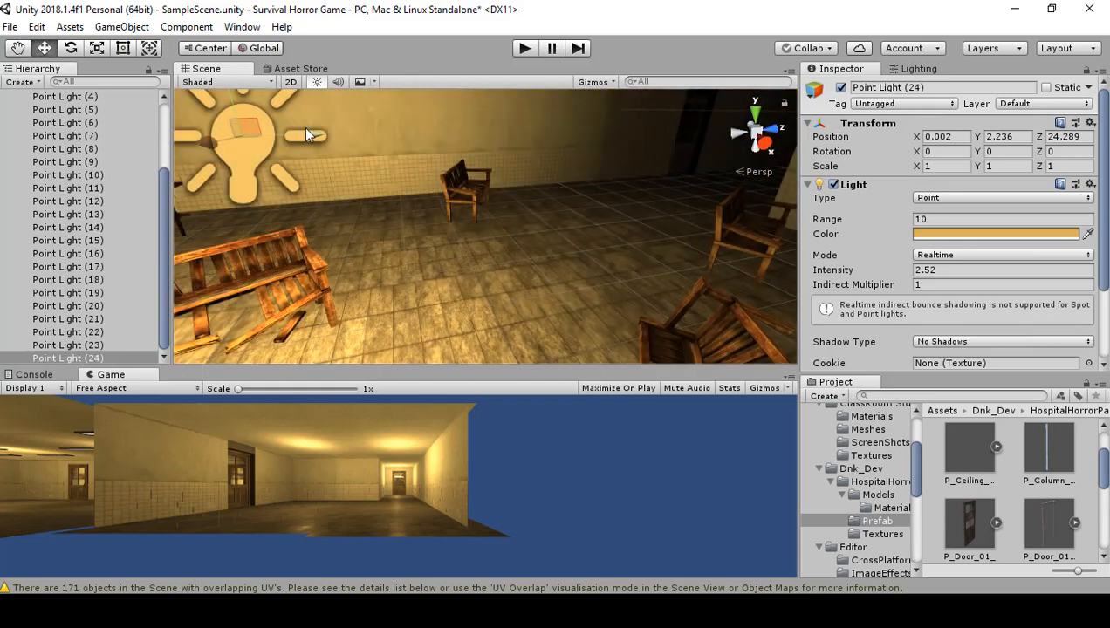
pyautogui.moveTo(308, 132); pyautogui.dragTo(774, 159)
pyautogui.moveTo(774, 162); pyautogui.dragTo(2, 245, button='right')
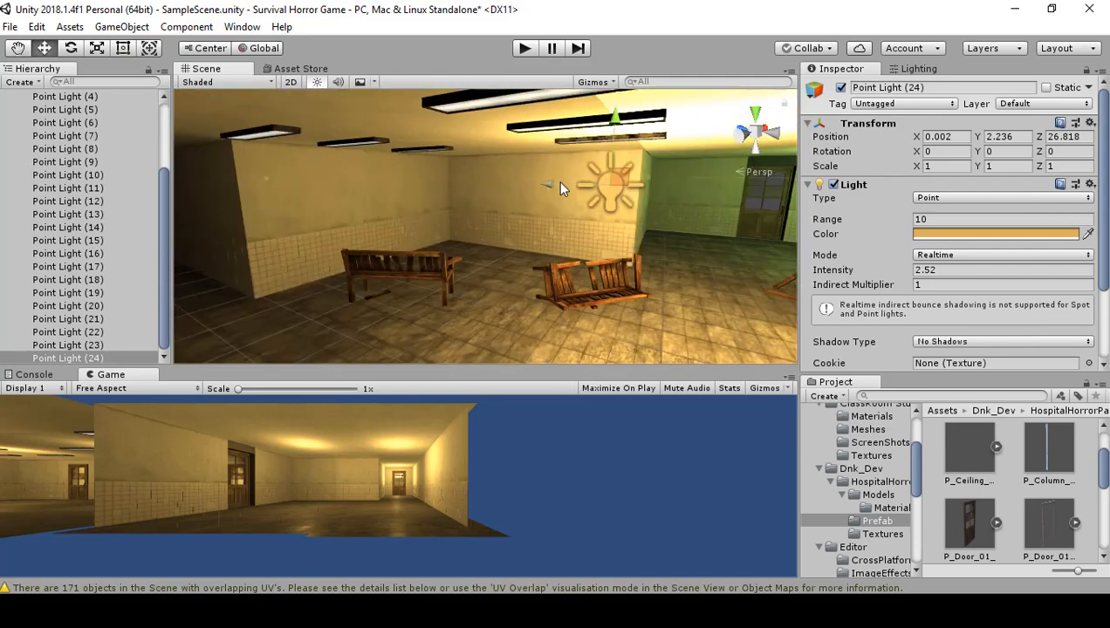
pyautogui.moveTo(556, 181); pyautogui.dragTo(421, 207)
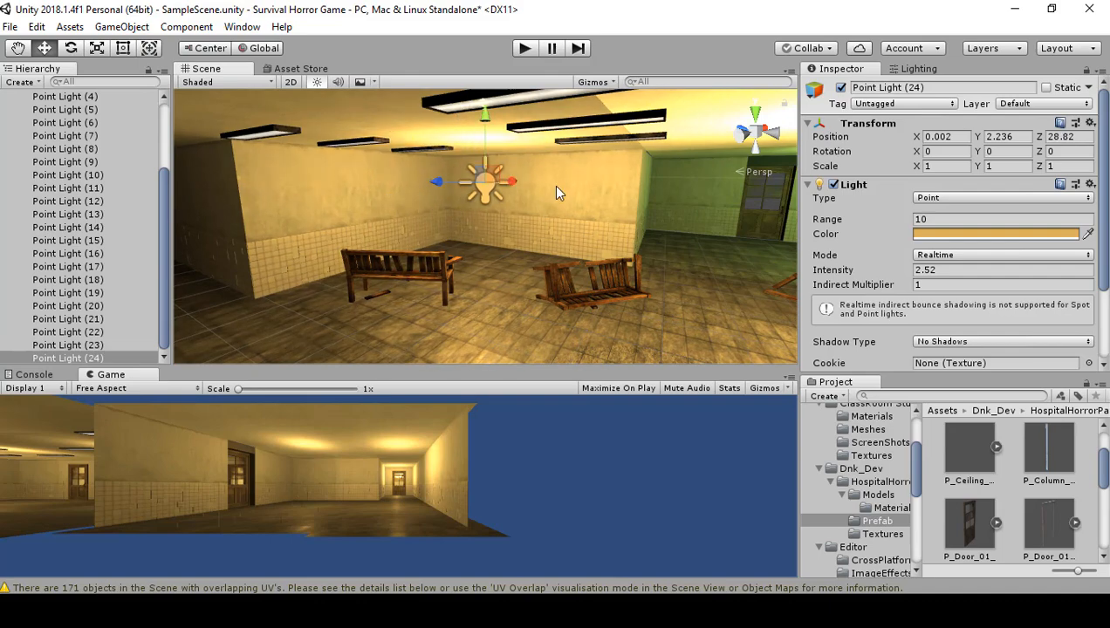
pyautogui.hotkey('ctrl', 'd')
pyautogui.moveTo(513, 178); pyautogui.dragTo(373, 217)
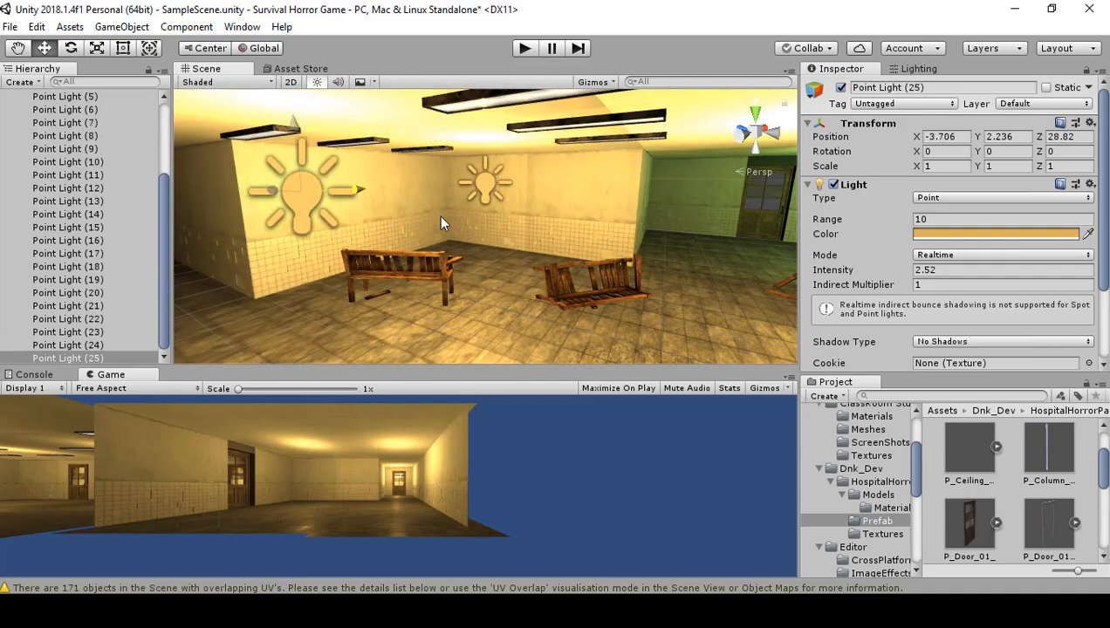
# Move the newest bench-area light into the adjoining corridor, to about X -3.87 and Z 31.9.
pyautogui.moveTo(441, 219); pyautogui.dragTo(461, 215)
pyautogui.moveTo(461, 214); pyautogui.dragTo(1083, 197, button='right')
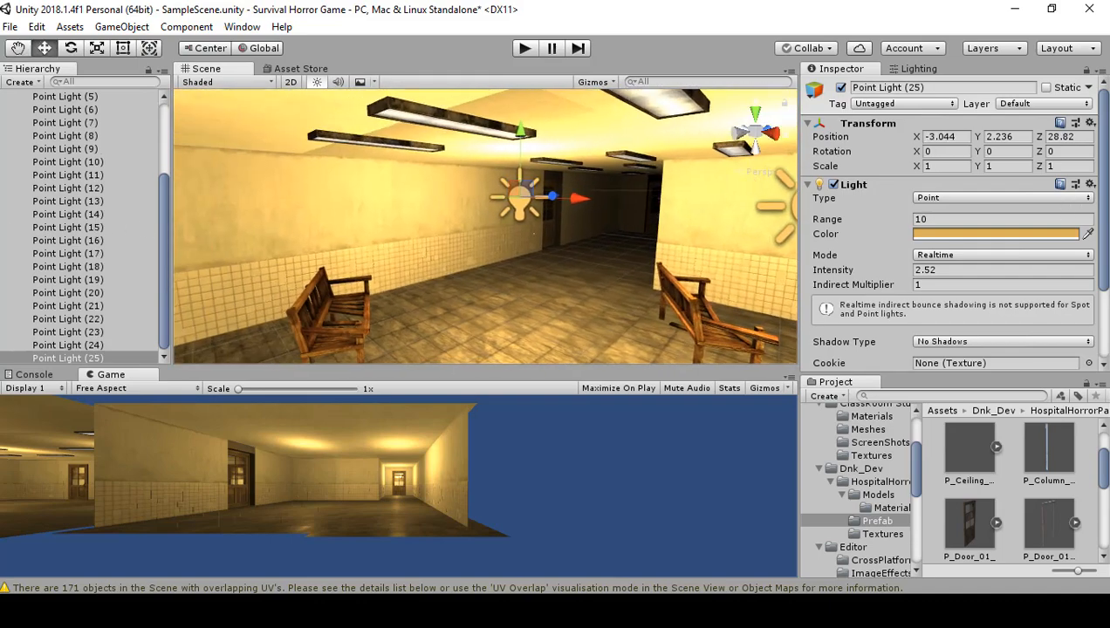
pyautogui.moveTo(478, 238); pyautogui.dragTo(582, 195, button='right')
pyautogui.moveTo(500, 185); pyautogui.dragTo(750, 177)
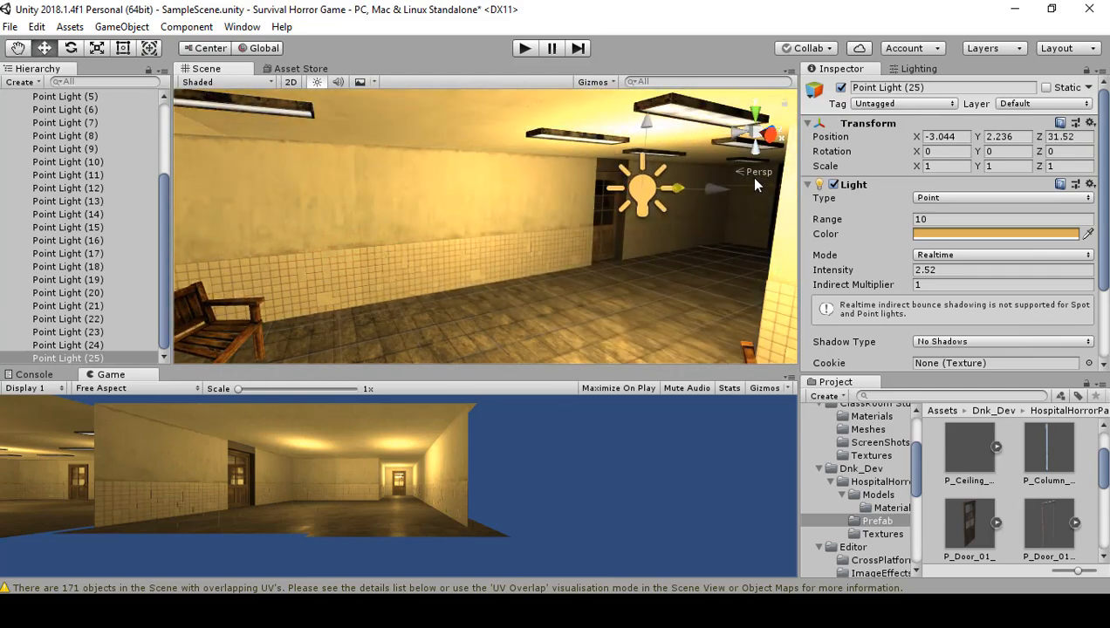
pyautogui.moveTo(662, 211); pyautogui.dragTo(731, 251, button='right')
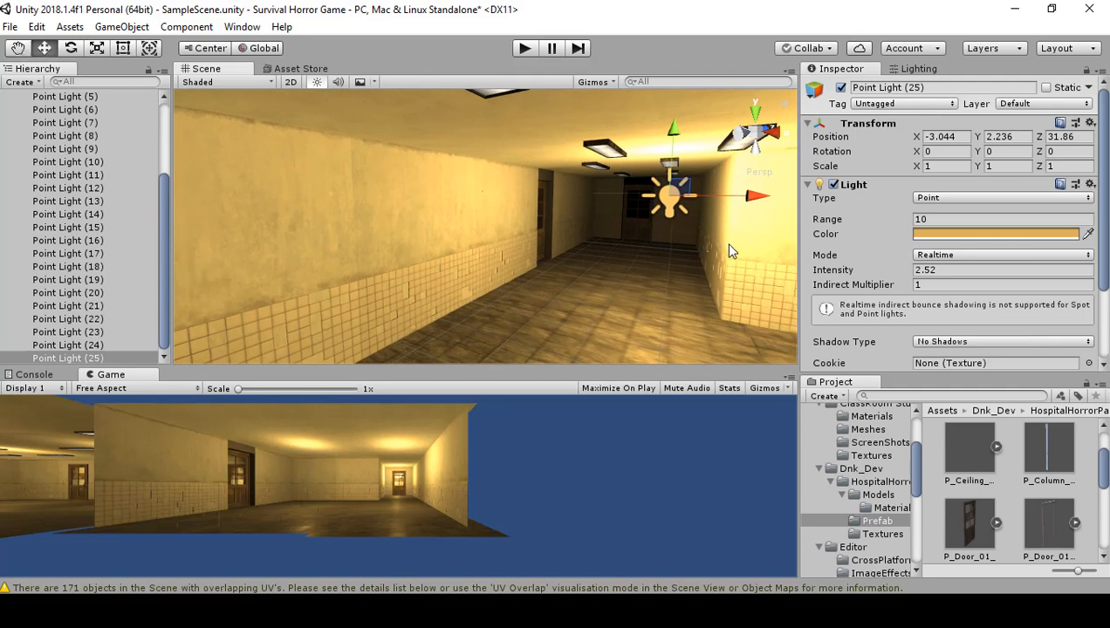
pyautogui.moveTo(758, 203); pyautogui.dragTo(699, 207)
pyautogui.moveTo(699, 207); pyautogui.dragTo(471, 224, button='right')
# Duplicate this corridor light and move the copy along Z to about 36, past the side door.
pyautogui.hotkey('ctrl', 'd')
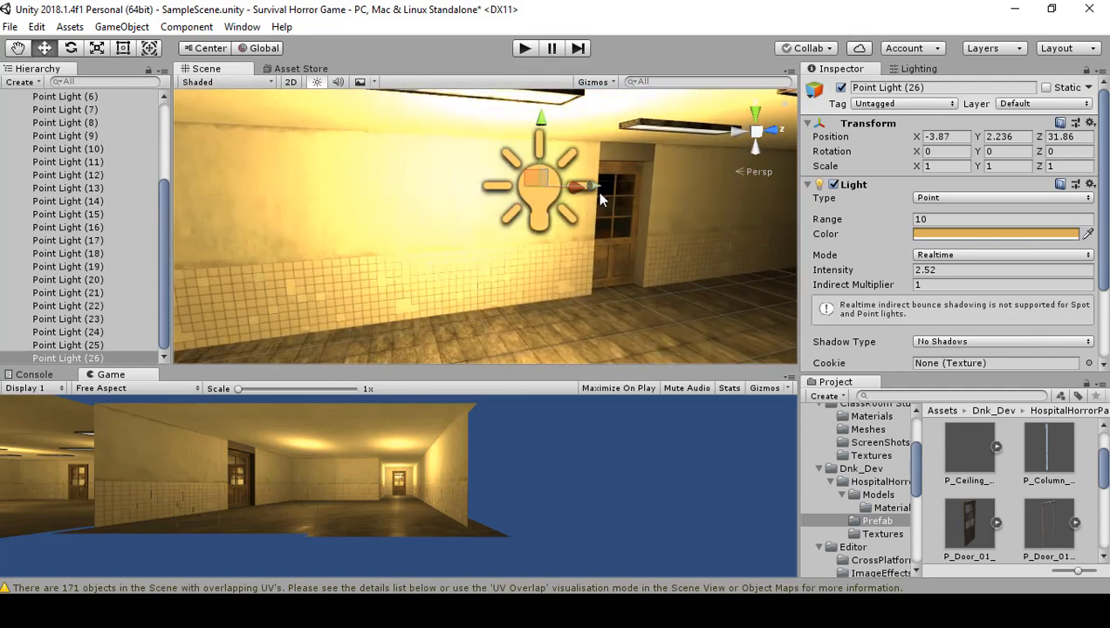
pyautogui.moveTo(597, 192); pyautogui.dragTo(906, 197)
pyautogui.moveTo(734, 239); pyautogui.dragTo(544, 192, button='right')
pyautogui.press('w')
pyautogui.moveTo(545, 183); pyautogui.dragTo(633, 182)
pyautogui.moveTo(545, 235); pyautogui.dragTo(590, 224, button='right')
# Duplicate the far corridor light and move the copy into the classroom, to about X -9.7 and Z 35.
pyautogui.hotkey('ctrl', 'd')
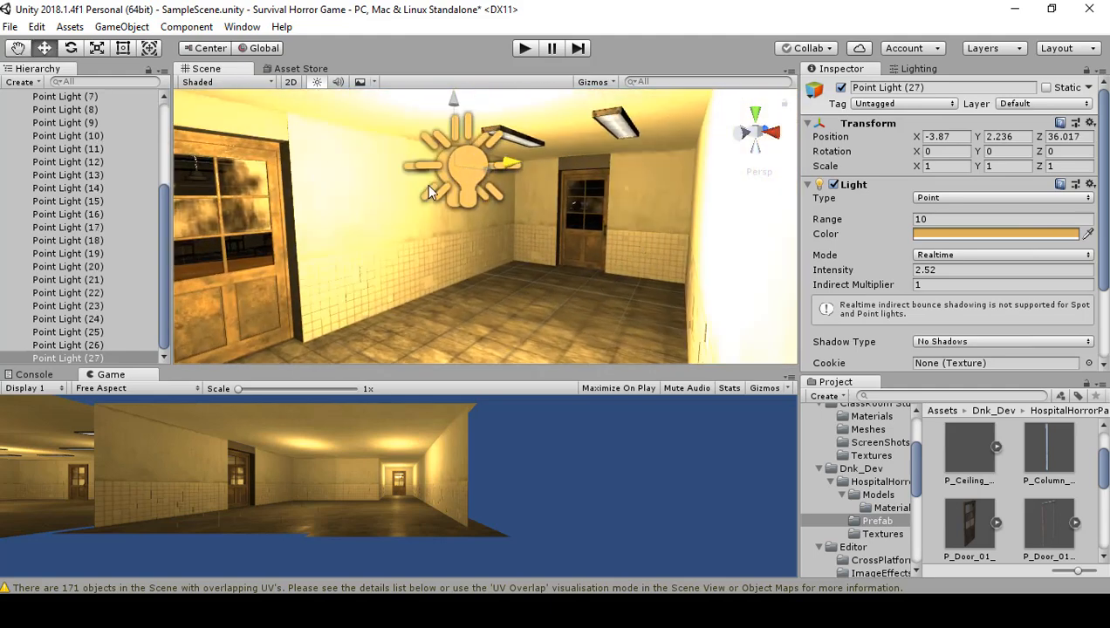
pyautogui.moveTo(428, 191); pyautogui.dragTo(77, 181)
pyautogui.moveTo(356, 191); pyautogui.dragTo(520, 151, button='right')
pyautogui.moveTo(505, 139); pyautogui.dragTo(421, 173)
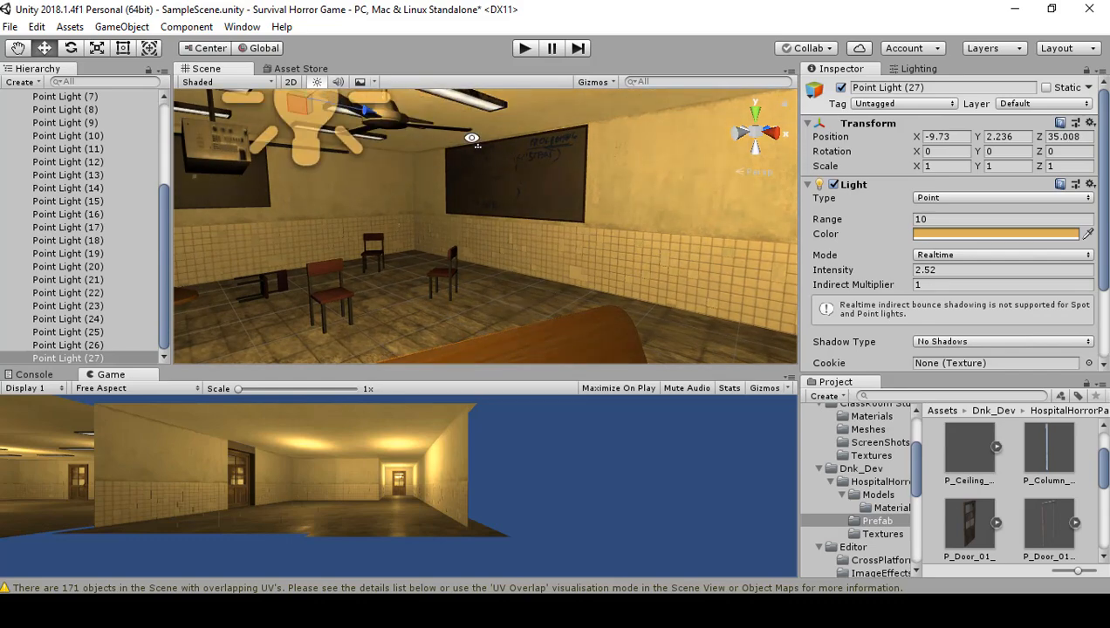
# Lower the floating chair near the blackboard corner to about Y -0.88.
pyautogui.moveTo(417, 171); pyautogui.dragTo(458, 213, button='right')
pyautogui.click(475, 229)
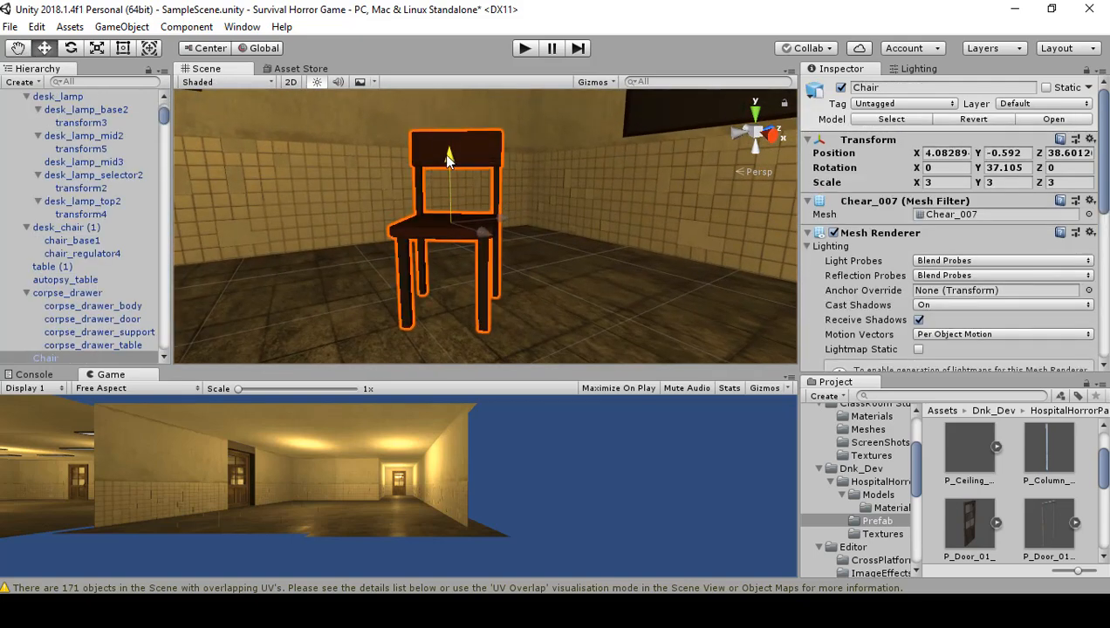
pyautogui.moveTo(449, 160); pyautogui.dragTo(449, 182)
pyautogui.moveTo(516, 159); pyautogui.dragTo(544, 166, button='right')
pyautogui.moveTo(541, 141); pyautogui.dragTo(536, 185)
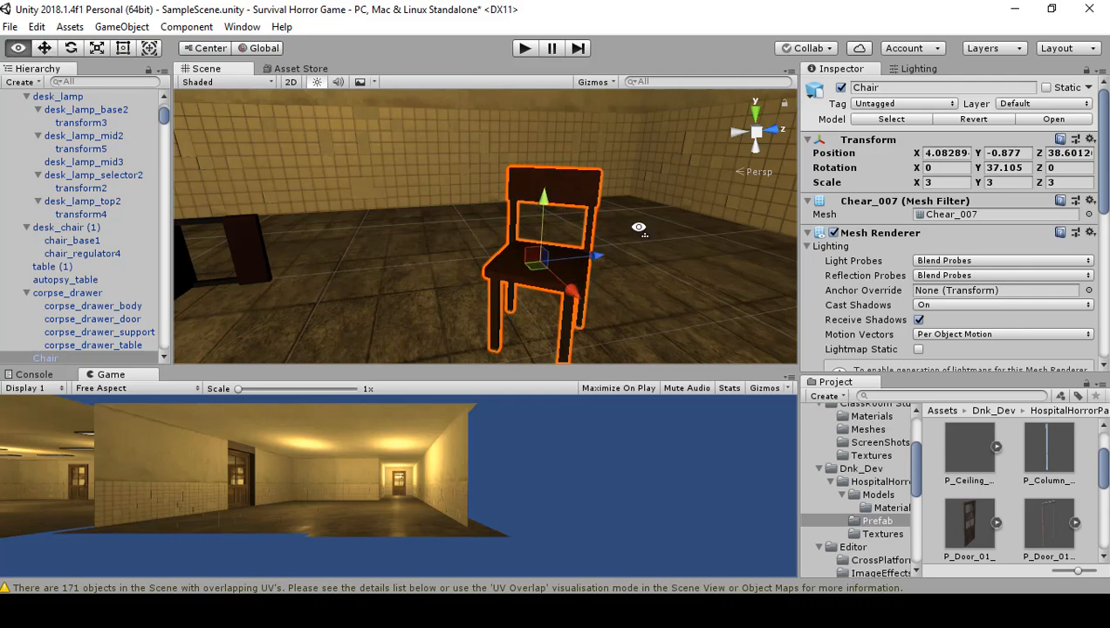
# Lower the chair facing the overturned black table until its legs reach the floor.
pyautogui.moveTo(639, 227); pyautogui.dragTo(259, 230, button='right')
pyautogui.click(490, 218)
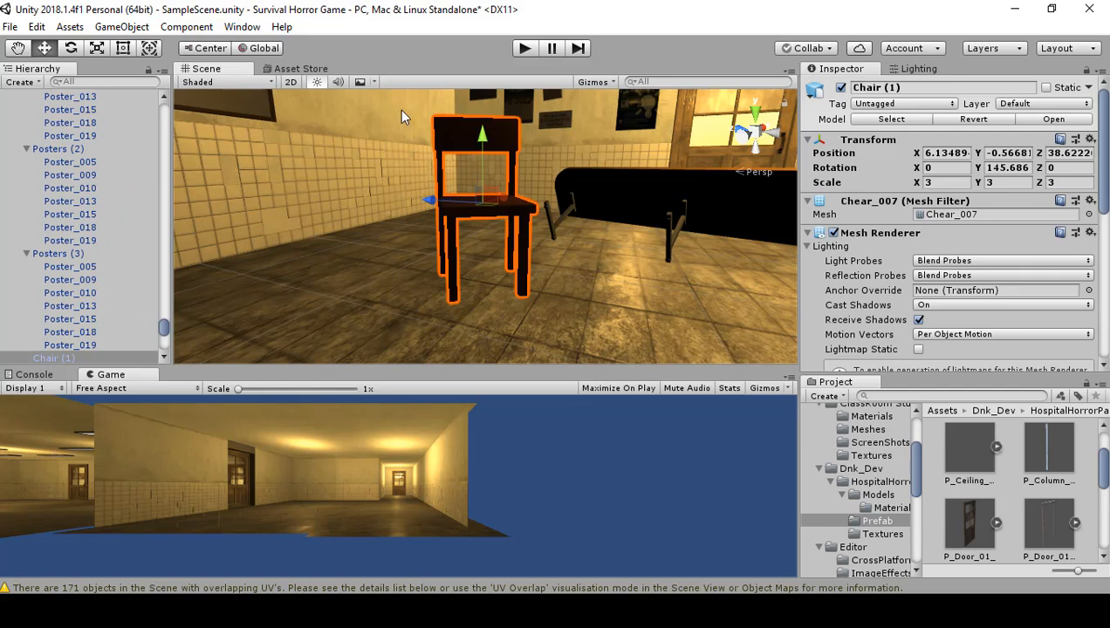
pyautogui.moveTo(491, 133); pyautogui.dragTo(493, 192)
pyautogui.moveTo(520, 185); pyautogui.dragTo(522, 230, button='right')
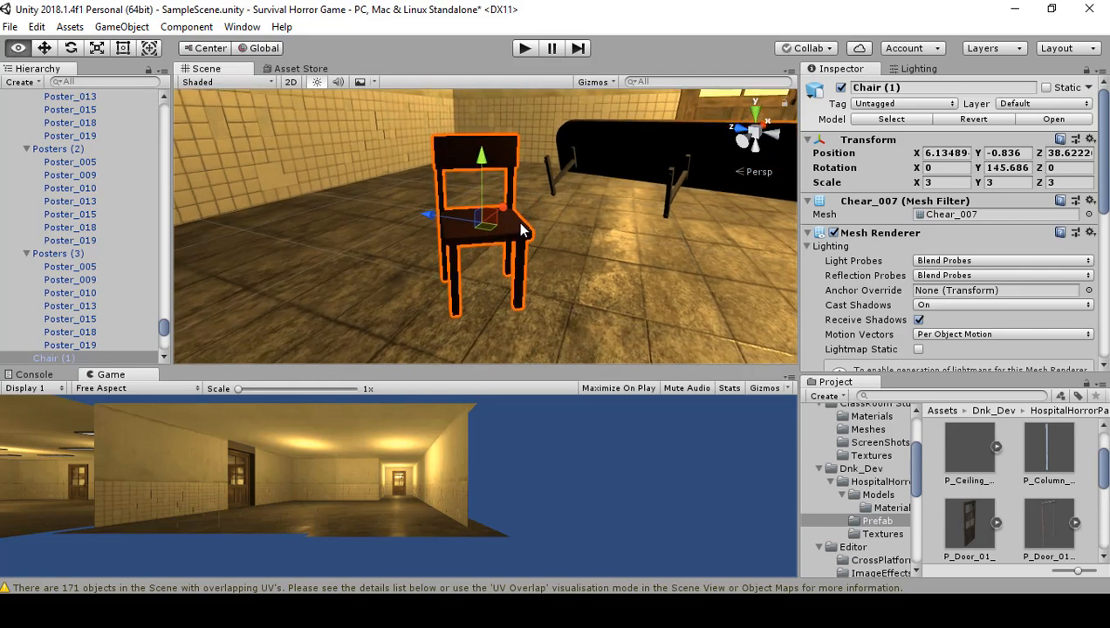
pyautogui.moveTo(484, 157); pyautogui.dragTo(478, 172)
# Lower the neighbouring chair in the middle of the classroom to about Y -0.86.
pyautogui.moveTo(478, 172); pyautogui.dragTo(565, 225, button='right')
pyautogui.click(513, 183)
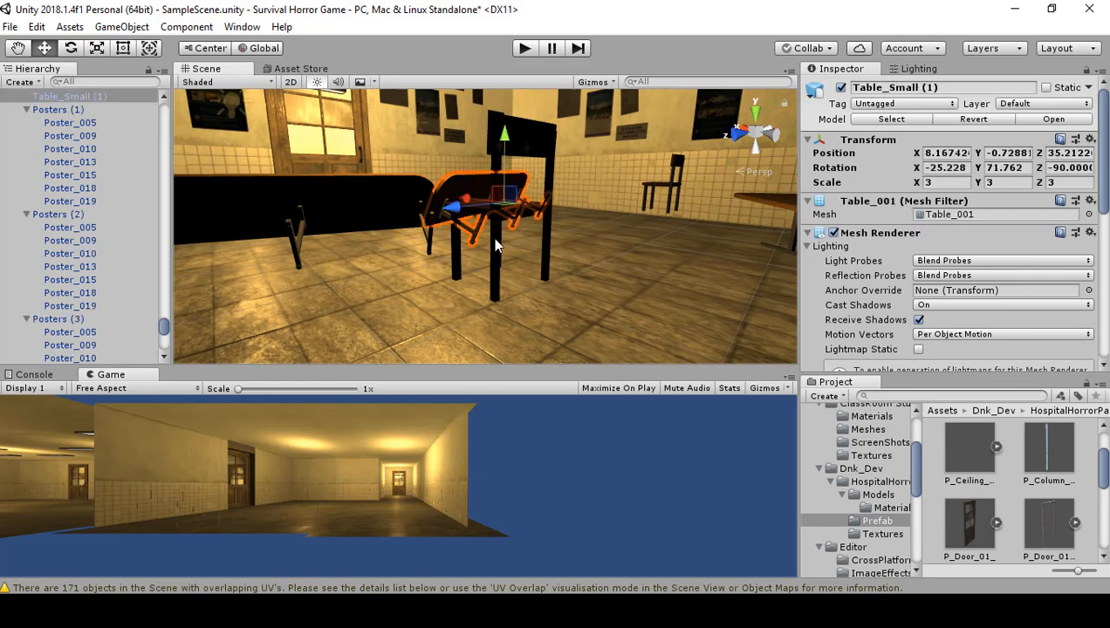
pyautogui.click(491, 147)
pyautogui.hotkey('ctrl', 'd')
pyautogui.moveTo(491, 146); pyautogui.dragTo(491, 212)
pyautogui.moveTo(491, 212); pyautogui.dragTo(589, 206, button='right')
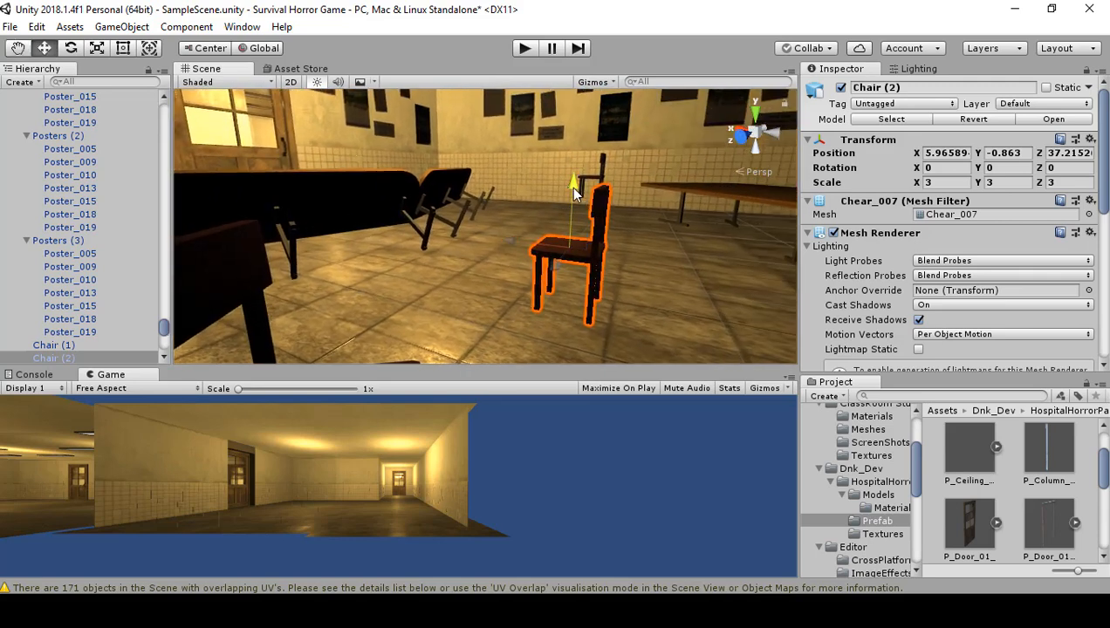
pyautogui.moveTo(574, 191)
pyautogui.mouseDown()
pyautogui.moveTo(568, 204)
pyautogui.moveTo(576, 196)
pyautogui.mouseUp()
# Lower the chair beside the long brown table to about Y -0.87 and nudge the table down slightly.
pyautogui.moveTo(576, 195); pyautogui.dragTo(830, 234, button='right')
pyautogui.moveTo(627, 260); pyautogui.dragTo(448, 224, button='right')
pyautogui.click(447, 220)
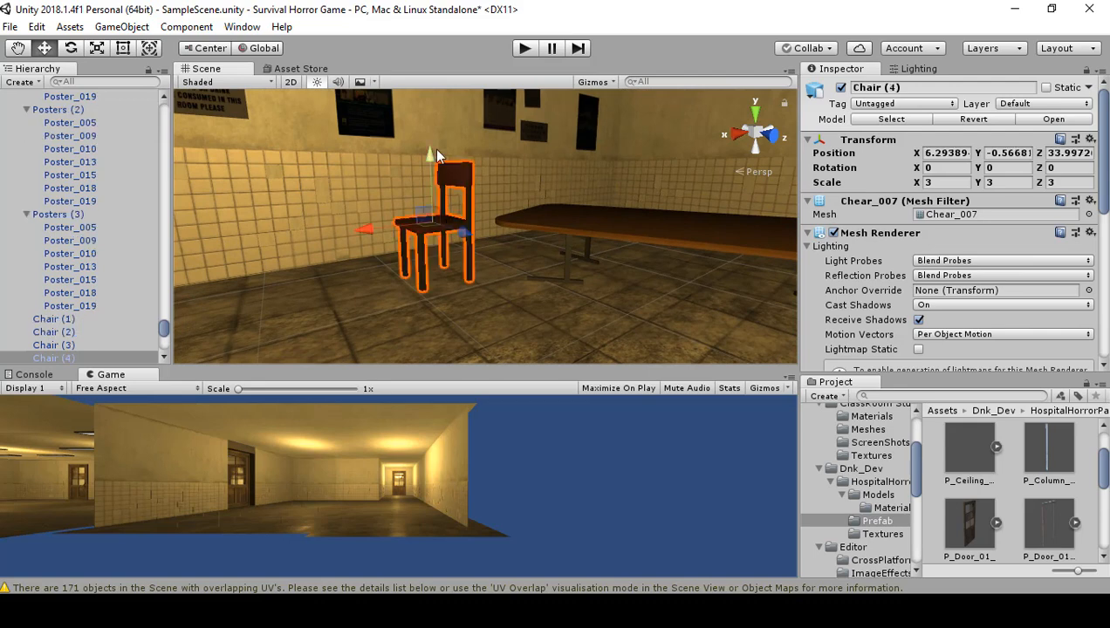
pyautogui.moveTo(430, 155); pyautogui.dragTo(427, 166)
pyautogui.moveTo(427, 179)
pyautogui.mouseDown()
pyautogui.moveTo(425, 208)
pyautogui.moveTo(425, 197)
pyautogui.mouseUp()
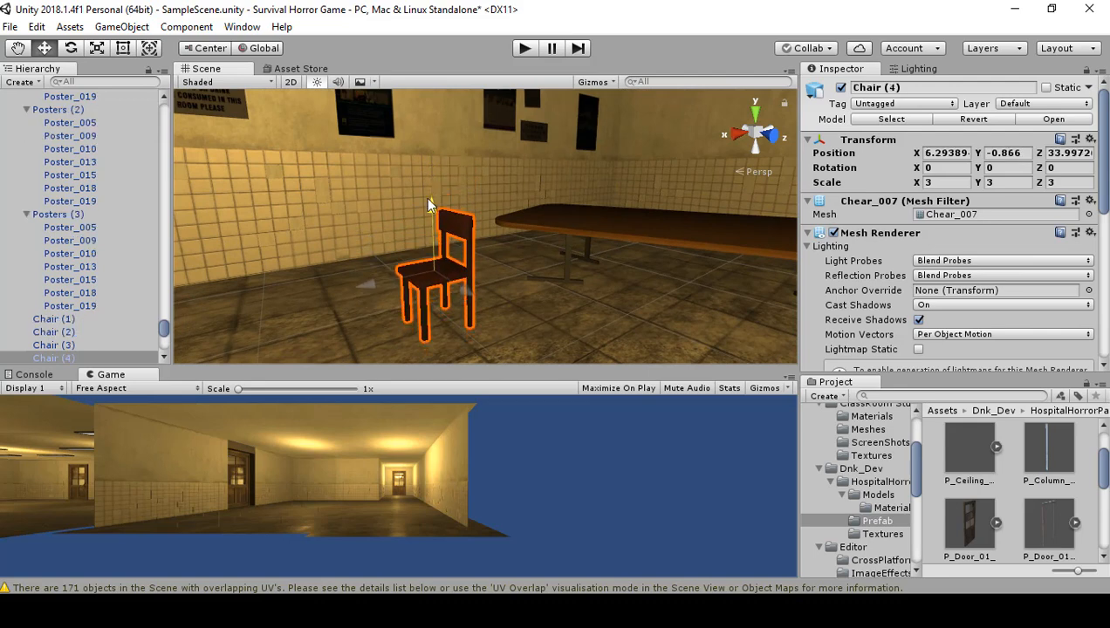
pyautogui.moveTo(425, 197); pyautogui.dragTo(538, 246, button='right')
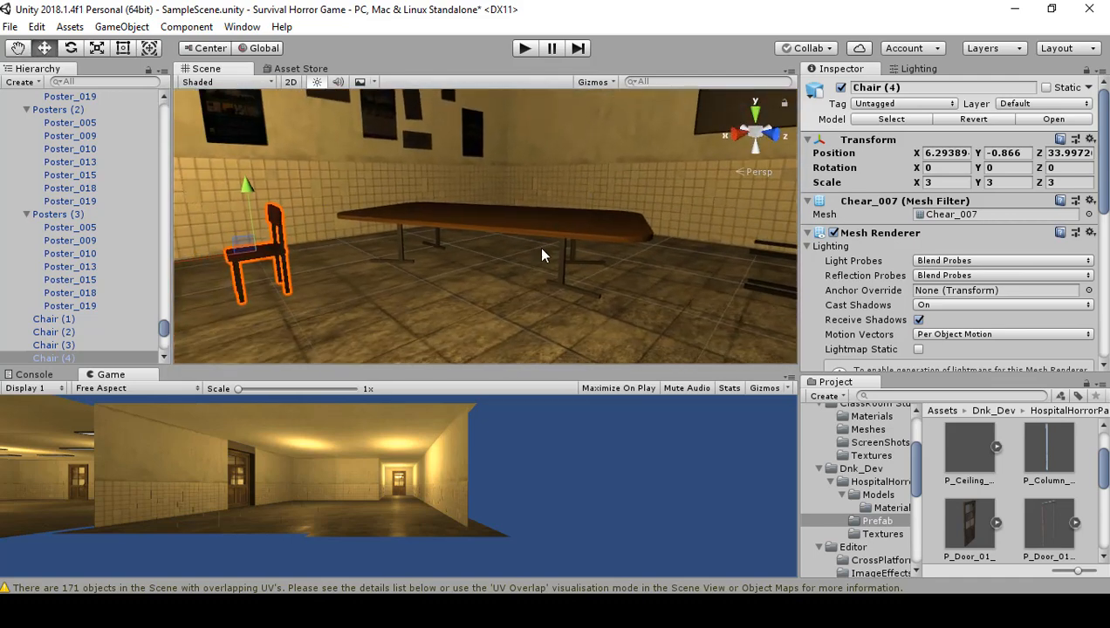
pyautogui.click(550, 234)
pyautogui.moveTo(487, 176); pyautogui.dragTo(489, 178)
pyautogui.moveTo(490, 178); pyautogui.dragTo(245, 197, button='right')
# Select the classroom's point light and shift it along X to about -10.5.
pyautogui.moveTo(398, 254); pyautogui.dragTo(782, 136, button='right')
pyautogui.press('w')
pyautogui.click(672, 200)
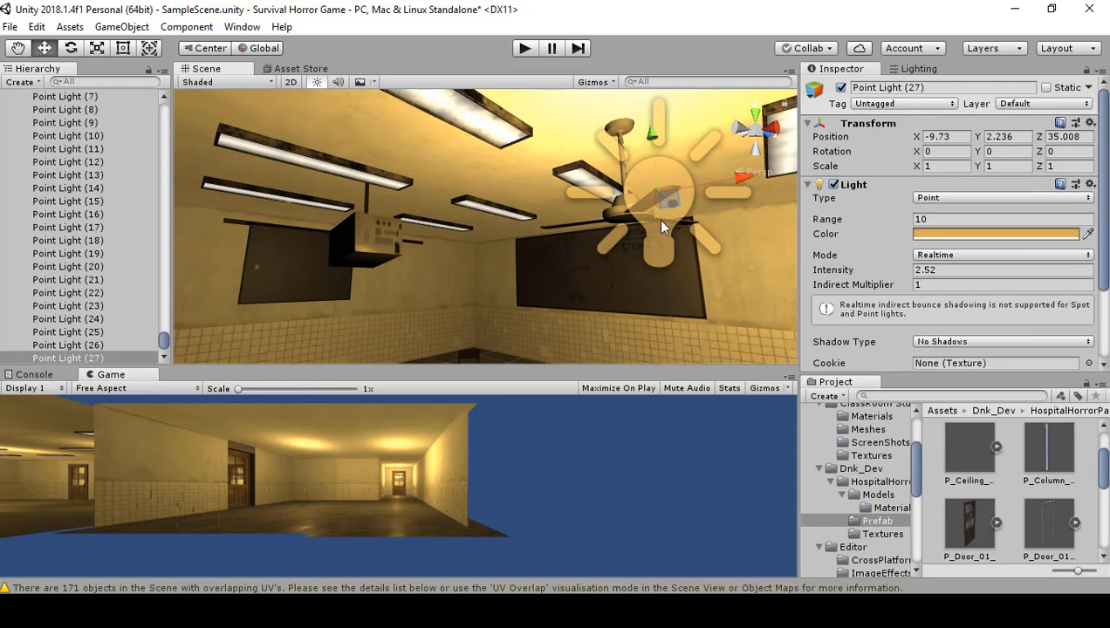
pyautogui.moveTo(657, 218); pyautogui.dragTo(811, 319, button='right')
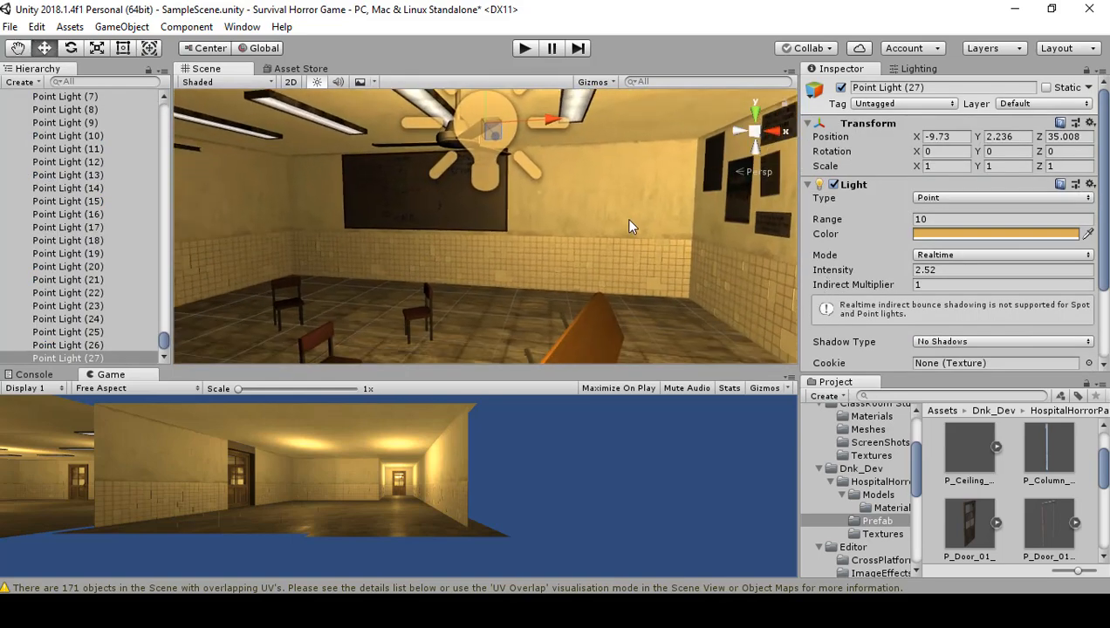
pyautogui.moveTo(632, 227); pyautogui.dragTo(384, 121, button='right')
pyautogui.moveTo(453, 98); pyautogui.dragTo(583, 112)
pyautogui.press('a')
pyautogui.moveTo(642, 119); pyautogui.dragTo(979, 213, button='right')
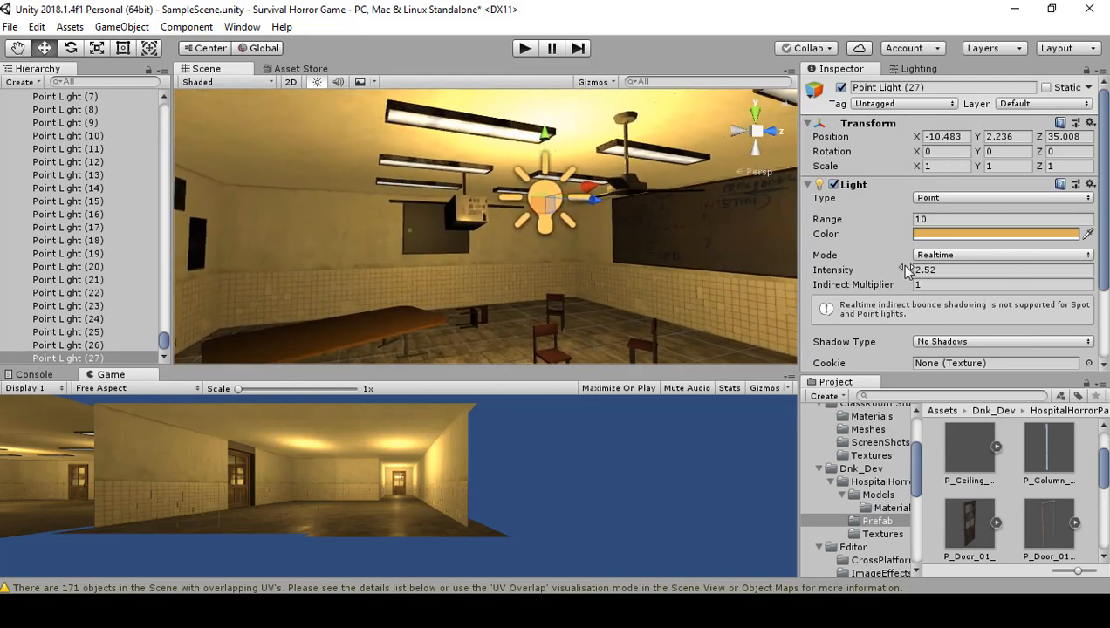
# Dim the classroom light to an intensity of 0.77 and shift it along X to about -11.4.
pyautogui.moveTo(899, 272); pyautogui.dragTo(888, 272)
pyautogui.moveTo(707, 247); pyautogui.dragTo(630, 305, button='right')
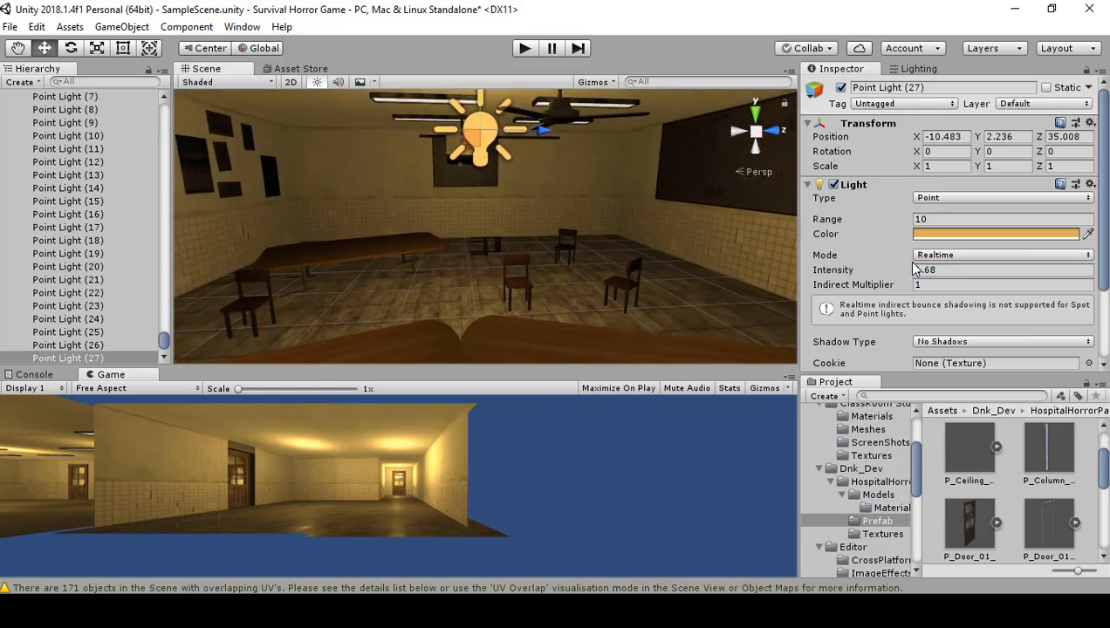
pyautogui.moveTo(908, 271); pyautogui.dragTo(890, 274)
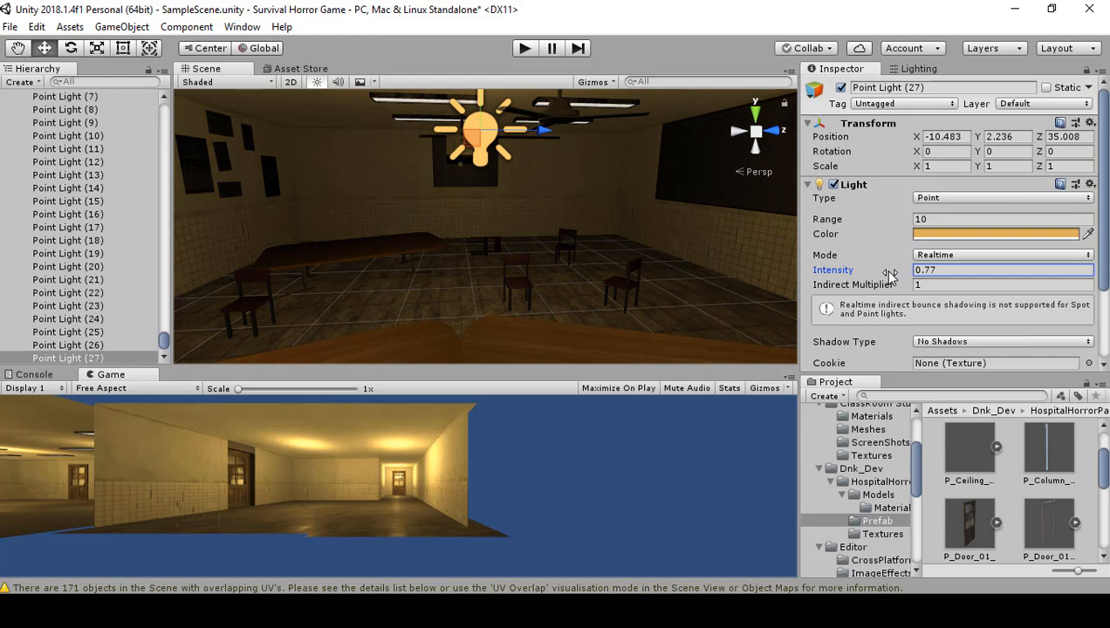
pyautogui.moveTo(681, 262); pyautogui.dragTo(390, 222, button='right')
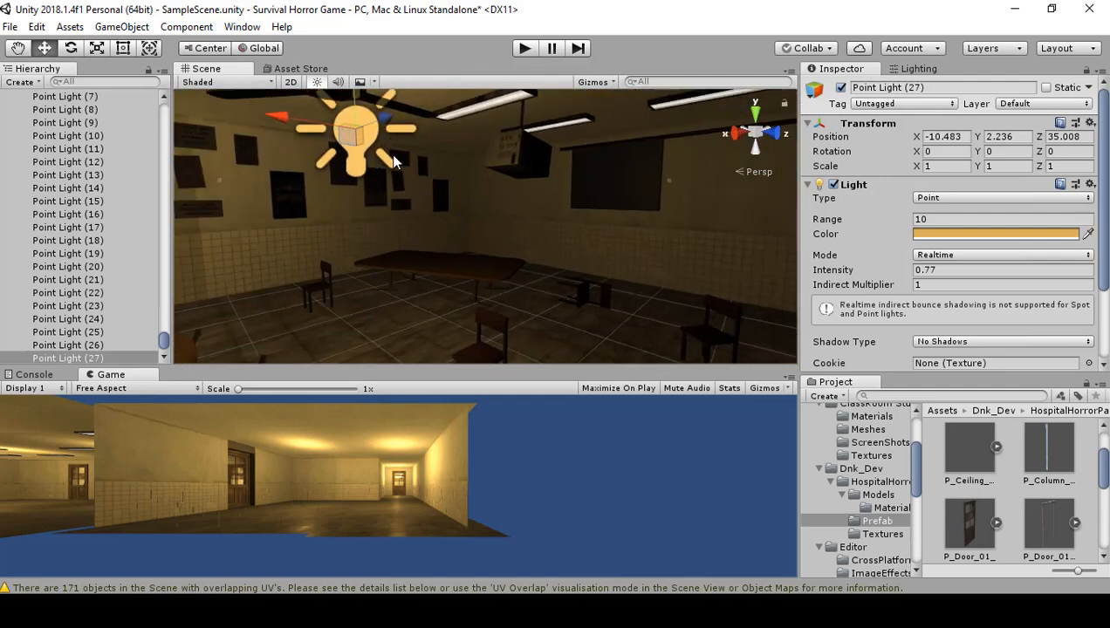
pyautogui.moveTo(281, 131); pyautogui.dragTo(378, 142)
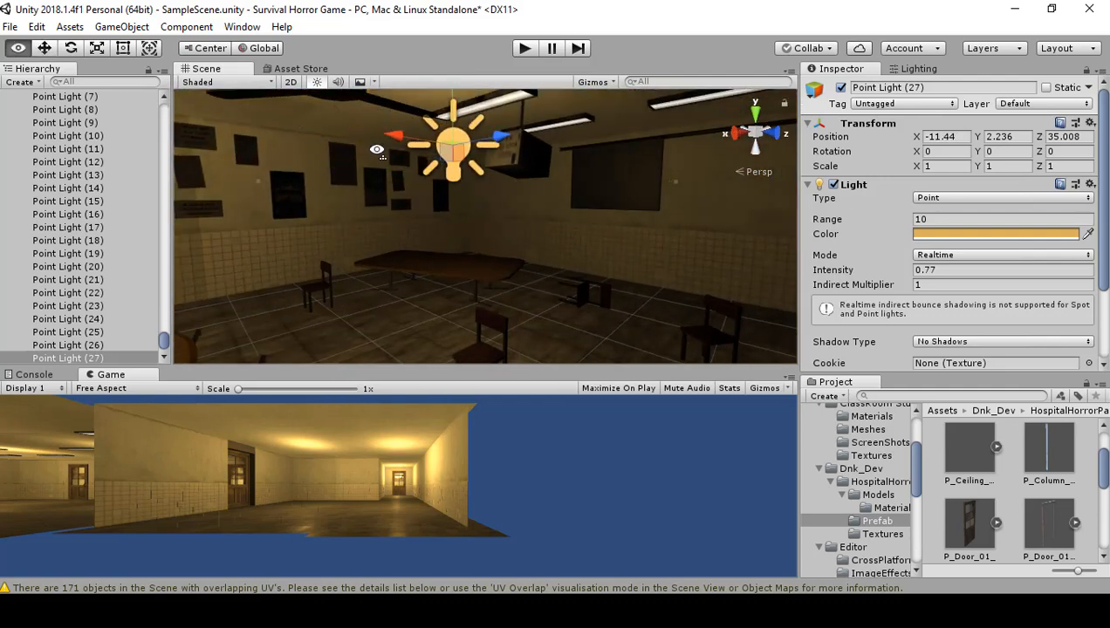
# Duplicate the dim classroom light and move the copy toward the next room, to about X -7.5 and Z 42.5.
pyautogui.moveTo(377, 149); pyautogui.dragTo(562, 145, button='right')
pyautogui.press('w')
pyautogui.press('w')
pyautogui.hotkey('ctrl', 'd')
pyautogui.moveTo(549, 137); pyautogui.dragTo(63, 189)
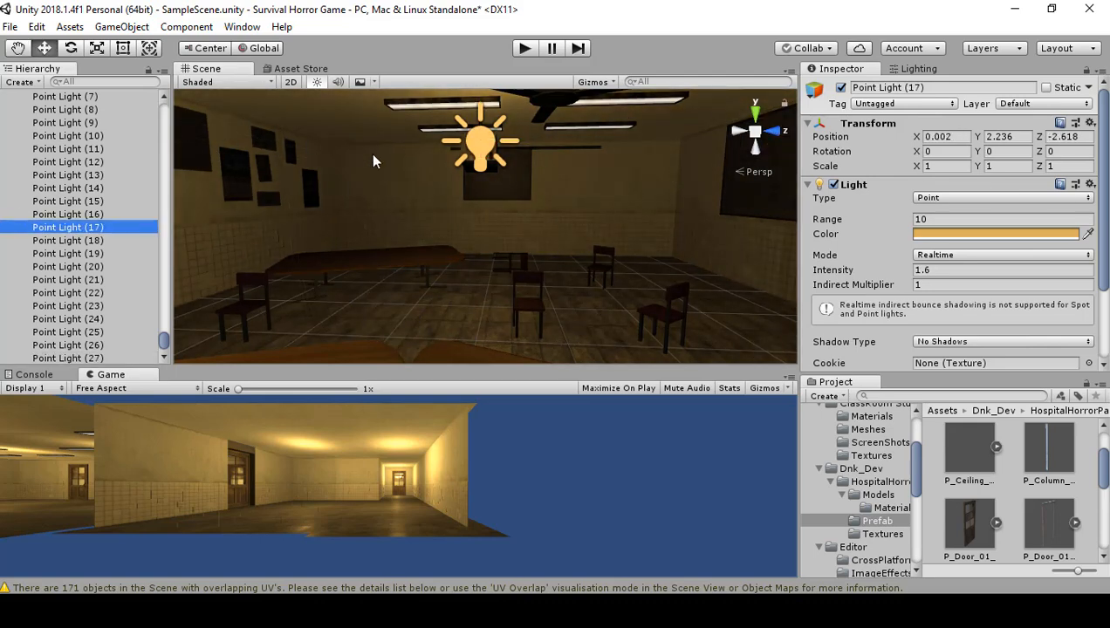
pyautogui.moveTo(374, 161); pyautogui.dragTo(780, 168, button='right')
pyautogui.moveTo(506, 215)
pyautogui.mouseDown(button='right')
pyautogui.moveTo(533, 178)
pyautogui.moveTo(515, 219)
pyautogui.mouseUp(button='right')
pyautogui.click(450, 219)
pyautogui.moveTo(490, 231); pyautogui.dragTo(721, 236)
pyautogui.moveTo(721, 236); pyautogui.dragTo(541, 254, button='right')
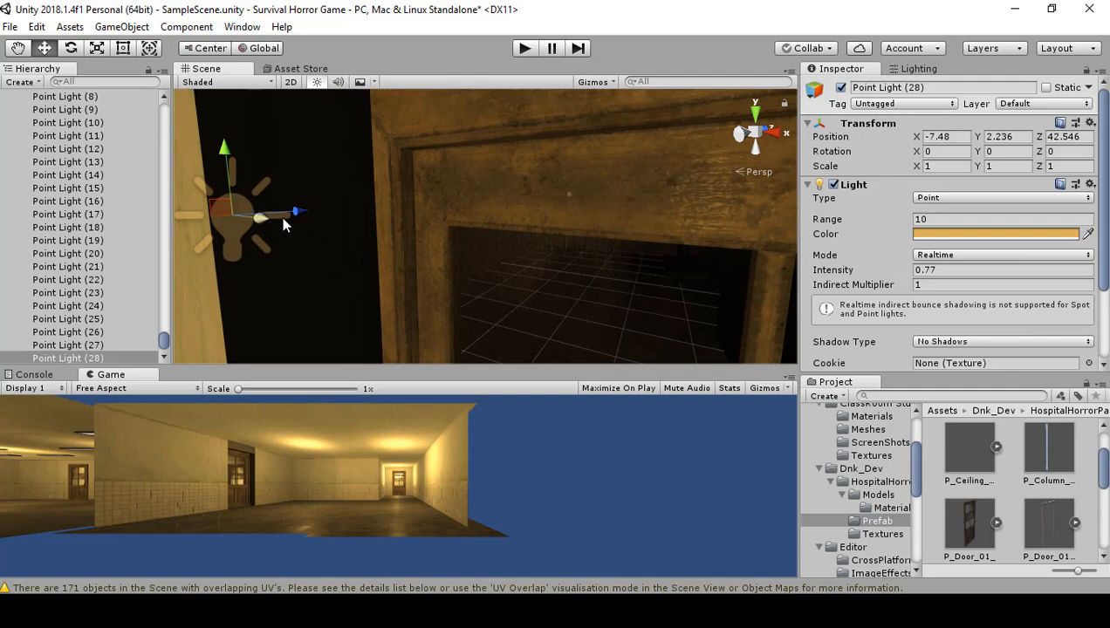
# Move the copied light through the wall into the neighbouring room, to about X -5.6 and Z 44.9.
pyautogui.moveTo(307, 223); pyautogui.dragTo(403, 225, button='right')
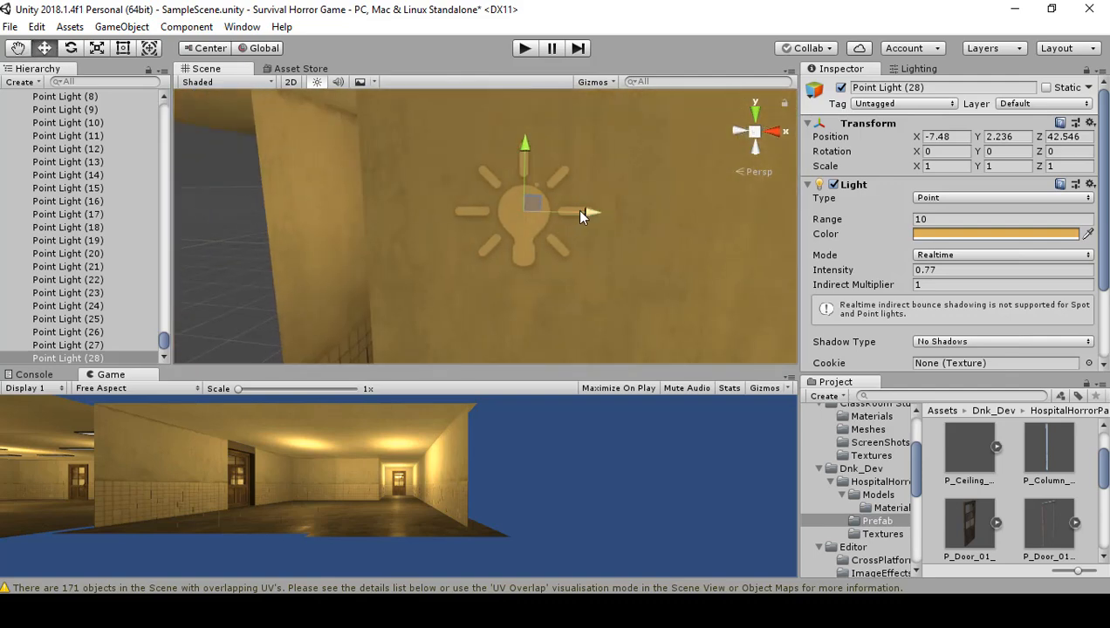
pyautogui.moveTo(582, 217); pyautogui.dragTo(835, 220)
pyautogui.moveTo(749, 238); pyautogui.dragTo(157, 269, button='right')
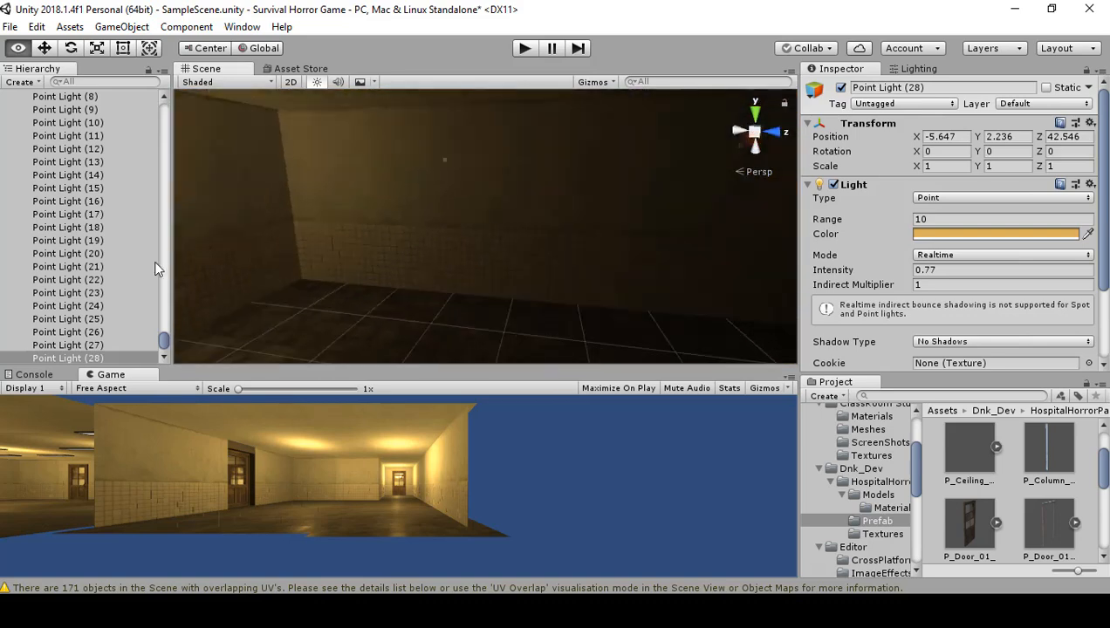
pyautogui.press('f')
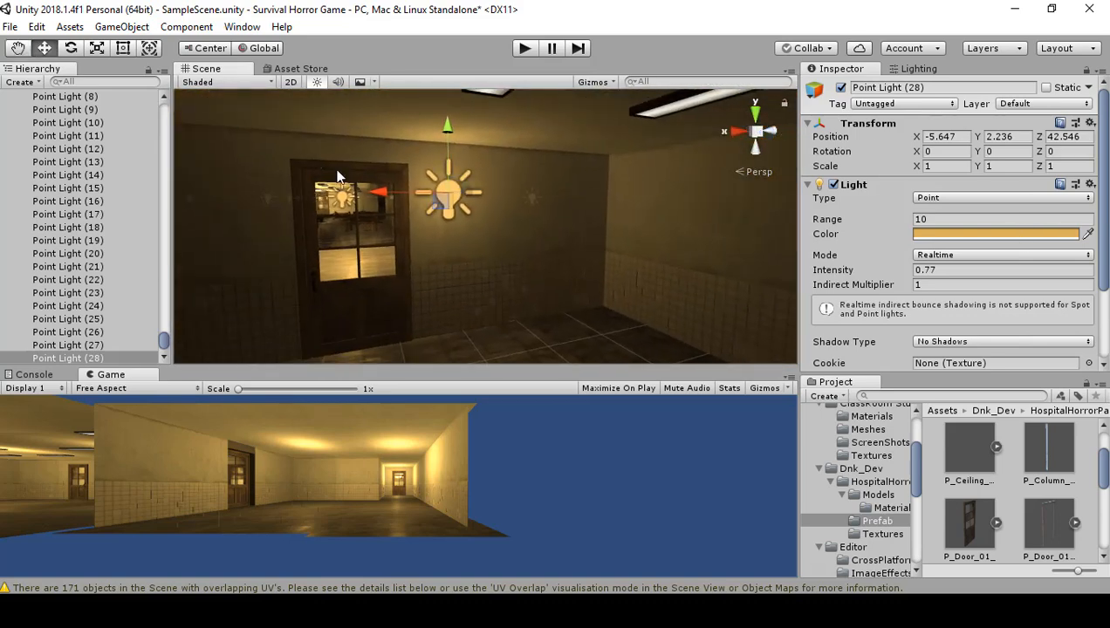
pyautogui.keyDown('alt'); pyautogui.moveTo(372, 232); pyautogui.dragTo(721, 204); pyautogui.keyUp('alt')
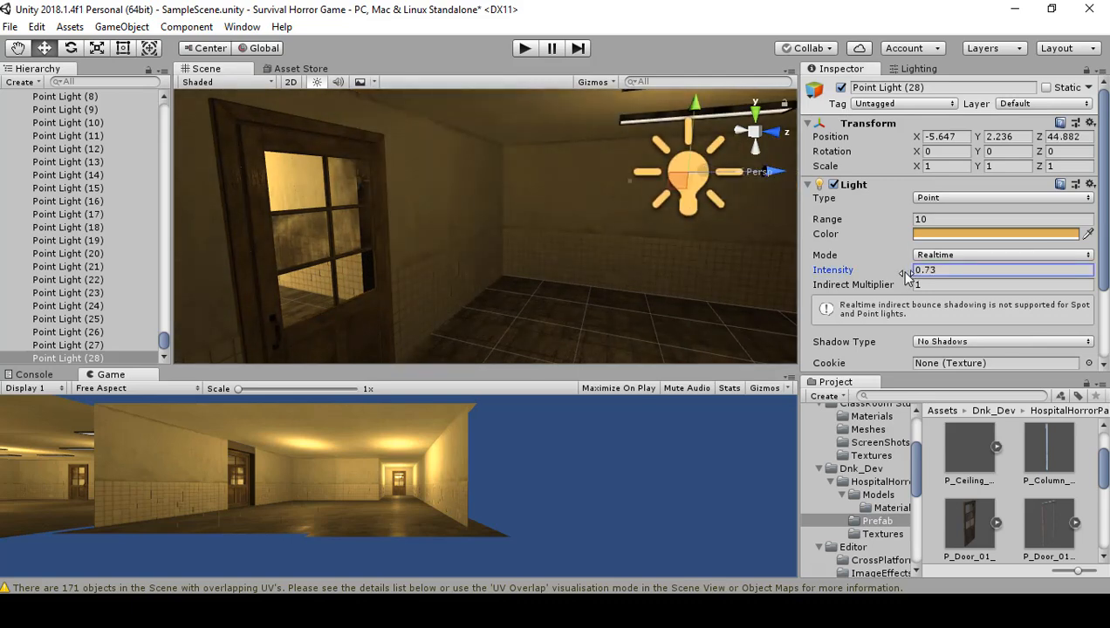
# Raise this room light's intensity to 2.15 and shift it along X to about -3.8.
pyautogui.moveTo(908, 275); pyautogui.dragTo(933, 271)
pyautogui.moveTo(664, 262); pyautogui.dragTo(978, 293, button='right')
pyautogui.moveTo(509, 206); pyautogui.dragTo(583, 230, button='right')
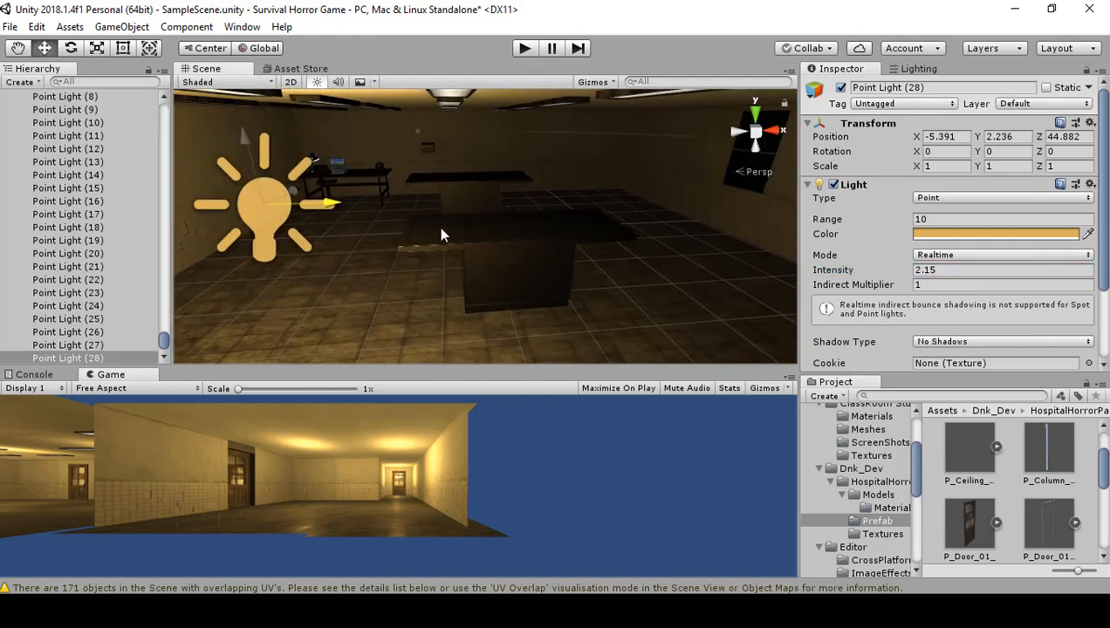
pyautogui.moveTo(441, 234); pyautogui.dragTo(571, 247)
# Duplicate the brighter room light and move the copy along Z to about 50.3, past the long counters.
pyautogui.keyDown('alt'); pyautogui.moveTo(325, 248); pyautogui.dragTo(607, 231); pyautogui.keyUp('alt')
pyautogui.hotkey('ctrl', 'd')
pyautogui.moveTo(458, 193); pyautogui.dragTo(60, 182)
pyautogui.press('s')
pyautogui.moveTo(344, 220); pyautogui.dragTo(335, 195, button='right')
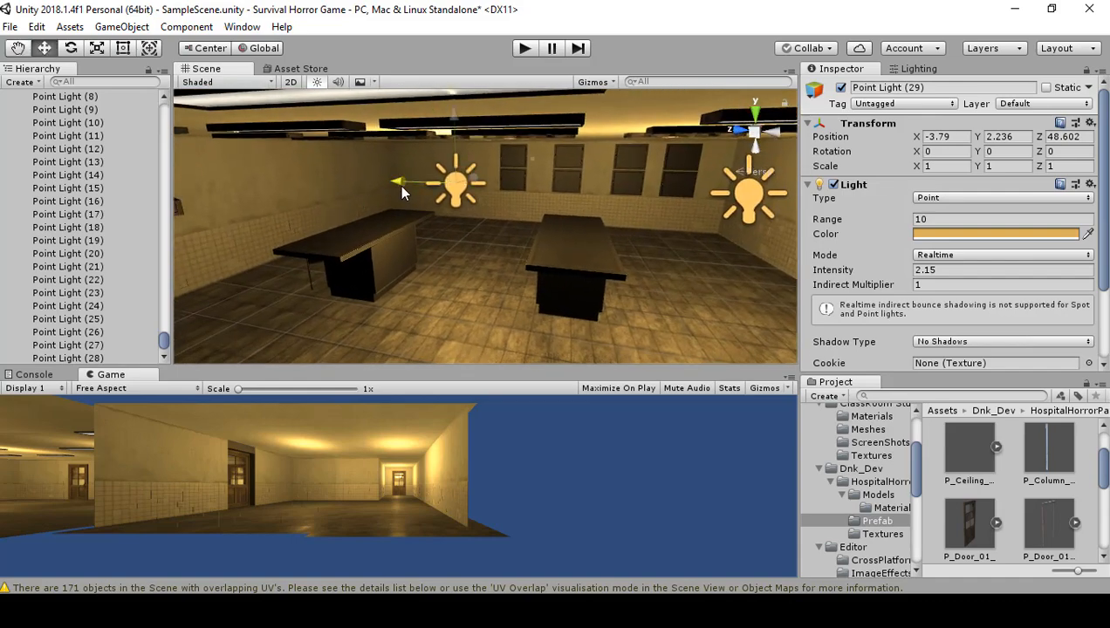
pyautogui.moveTo(401, 192); pyautogui.dragTo(321, 191)
# Back in the classroom, duplicate the dim light of intensity 0.77 and move the copy along Z to about 38.2.
pyautogui.moveTo(443, 210); pyautogui.dragTo(497, 194, button='right')
pyautogui.press('d')
pyautogui.press('w')
pyautogui.moveTo(663, 255); pyautogui.dragTo(387, 240, button='right')
pyautogui.press('w')
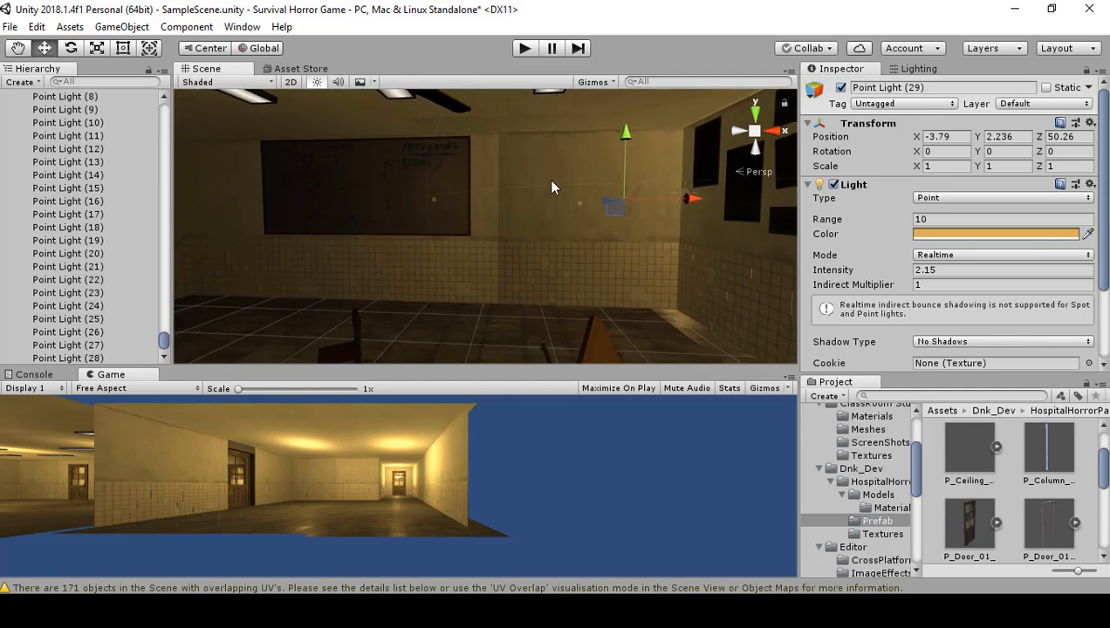
pyautogui.moveTo(562, 216)
pyautogui.mouseDown(button='right')
pyautogui.moveTo(526, 148)
pyautogui.moveTo(659, 204)
pyautogui.moveTo(566, 230)
pyautogui.mouseUp(button='right')
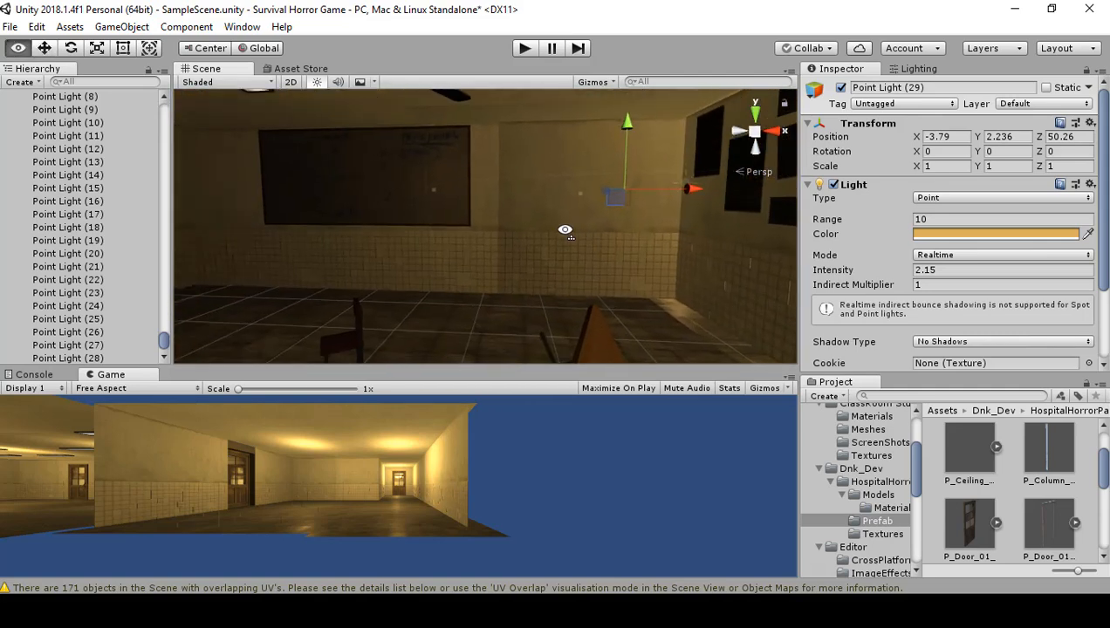
pyautogui.moveTo(408, 197); pyautogui.dragTo(340, 207, button='right')
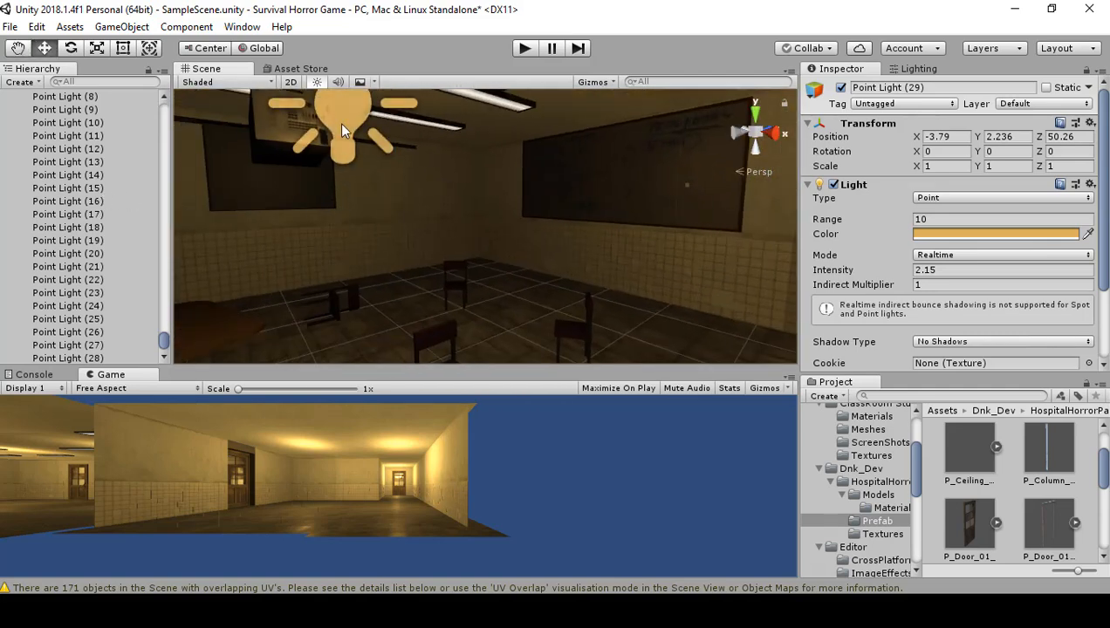
pyautogui.hotkey('ctrl', 'd')
pyautogui.hotkey('ctrl', 'd')
pyautogui.moveTo(524, 140); pyautogui.dragTo(632, 164)
# Inspect the lighting from the classroom back through the level to the restroom.
pyautogui.moveTo(639, 187); pyautogui.dragTo(713, 109, button='right')
pyautogui.moveTo(577, 196); pyautogui.dragTo(355, 33, button='right')
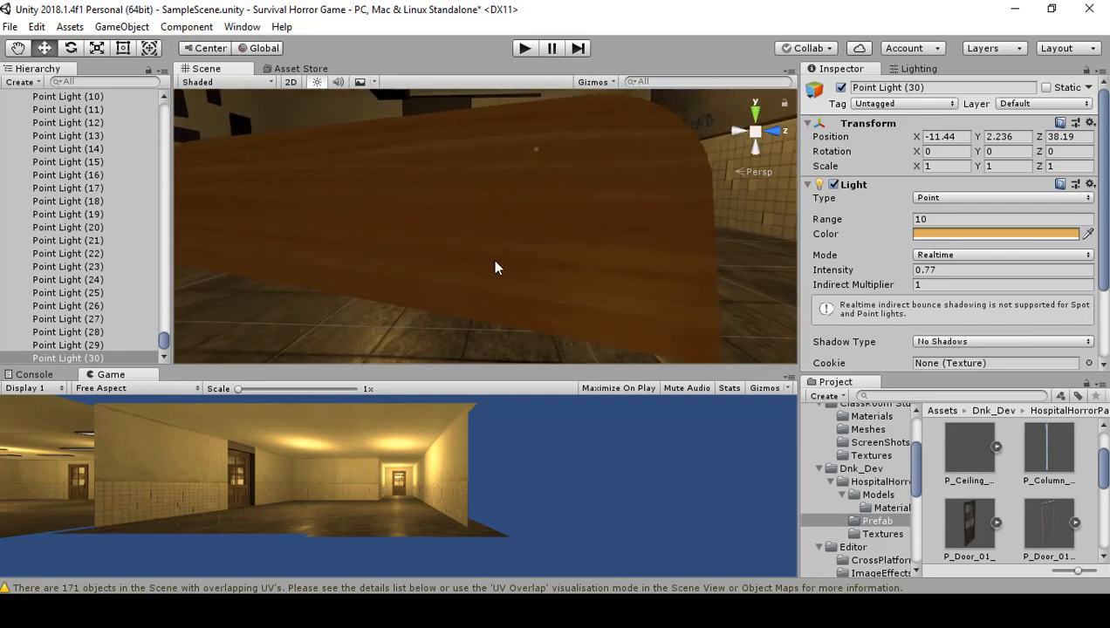
pyautogui.moveTo(491, 258); pyautogui.dragTo(922, 269, button='right')
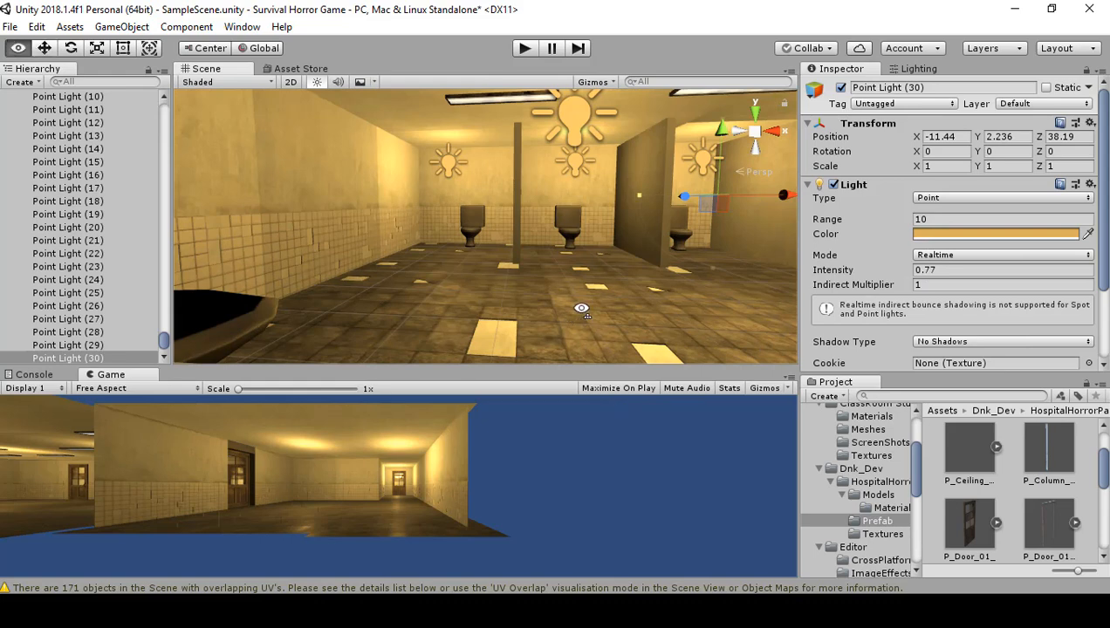
# Select the point lights in the restroom together, above the toilet stalls and the open floor.
pyautogui.moveTo(581, 308); pyautogui.dragTo(559, 292, button='right')
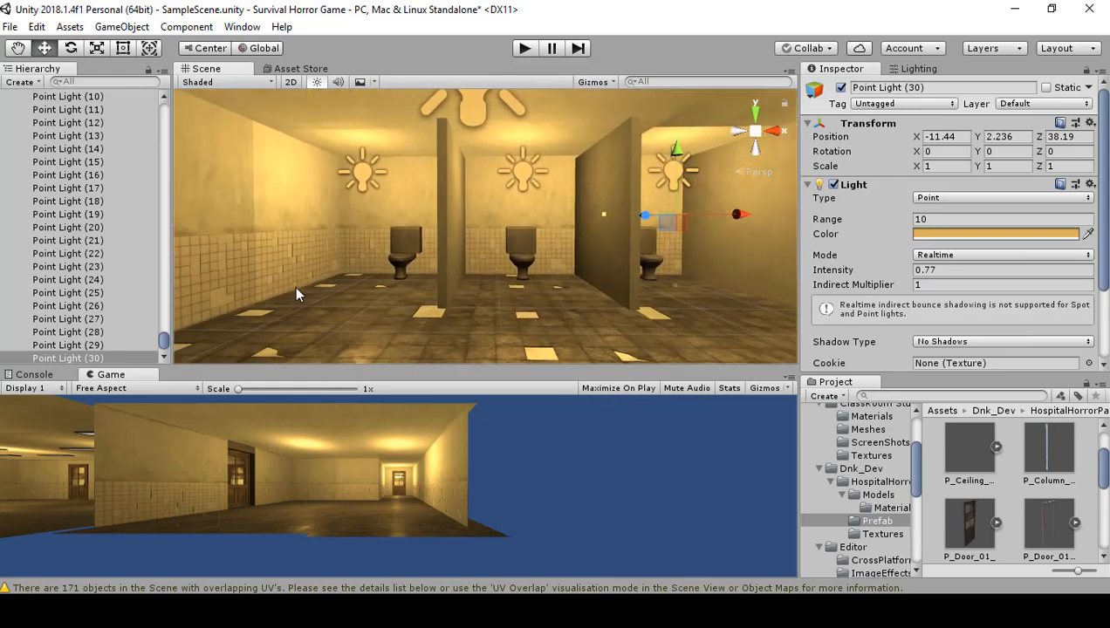
pyautogui.scroll(5, 127, 308)
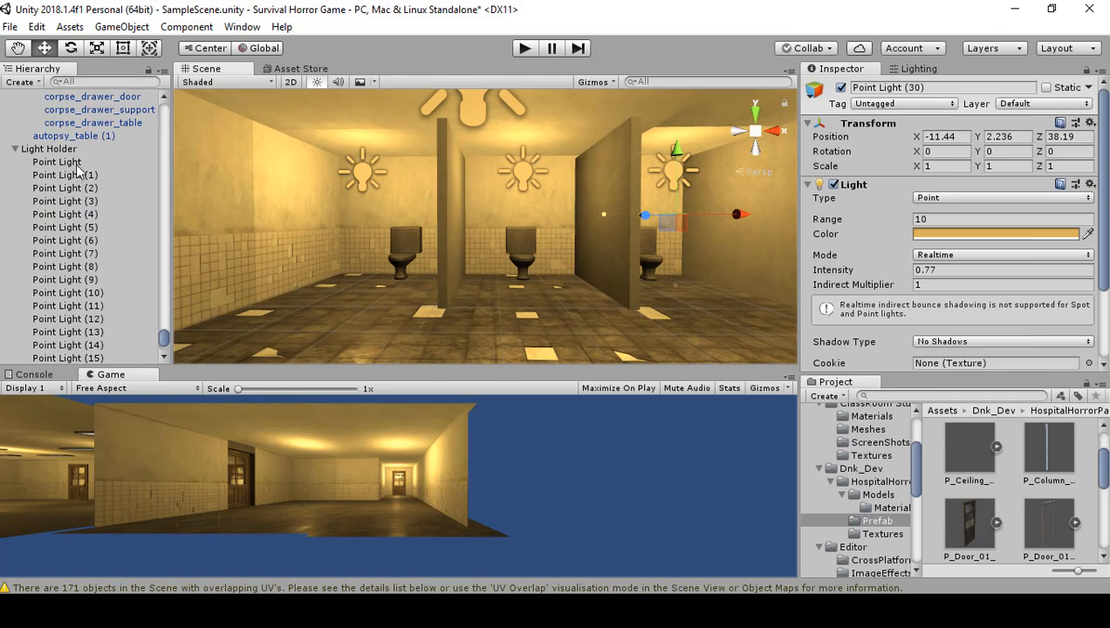
pyautogui.scroll(-5, 82, 184)
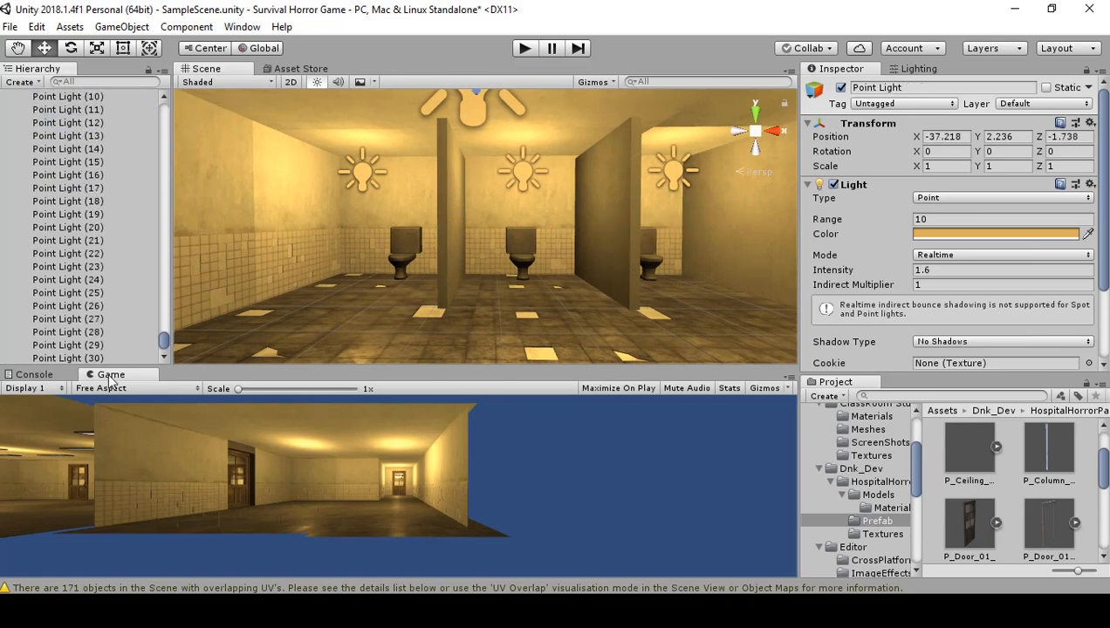
pyautogui.scroll(4, 106, 330)
pyautogui.scroll(3, 111, 262)
pyautogui.moveTo(342, 277); pyautogui.dragTo(471, 242, button='right')
pyautogui.click(212, 201)
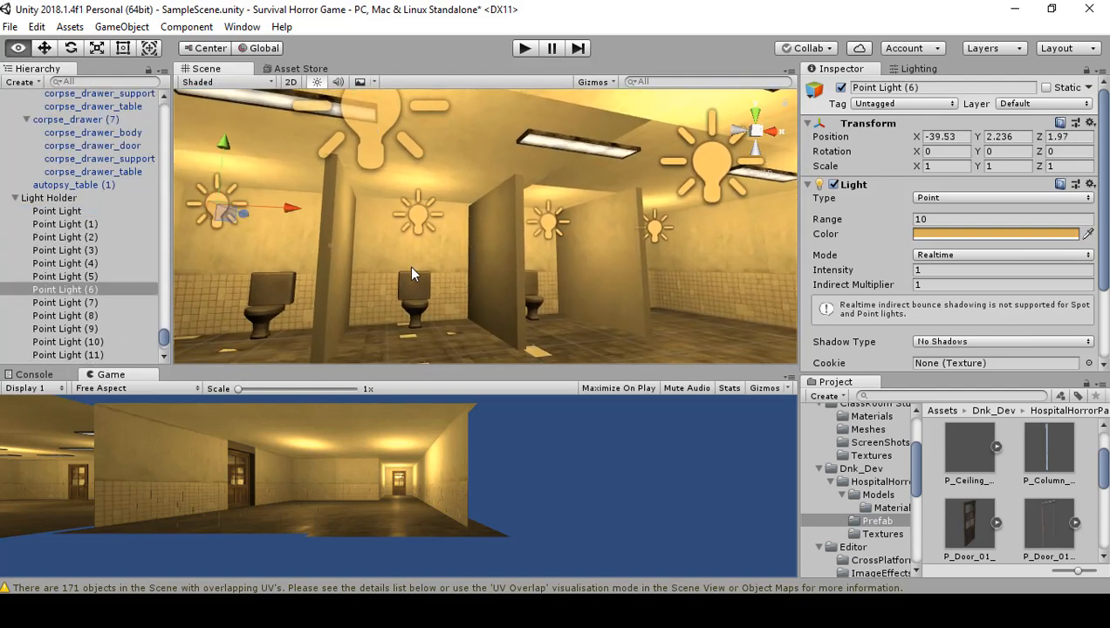
pyautogui.moveTo(408, 265); pyautogui.dragTo(371, 165, button='right')
pyautogui.keyDown('shift'); pyautogui.click(359, 172); pyautogui.keyUp('shift')
pyautogui.keyDown('shift'); pyautogui.click(396, 280); pyautogui.keyUp('shift')
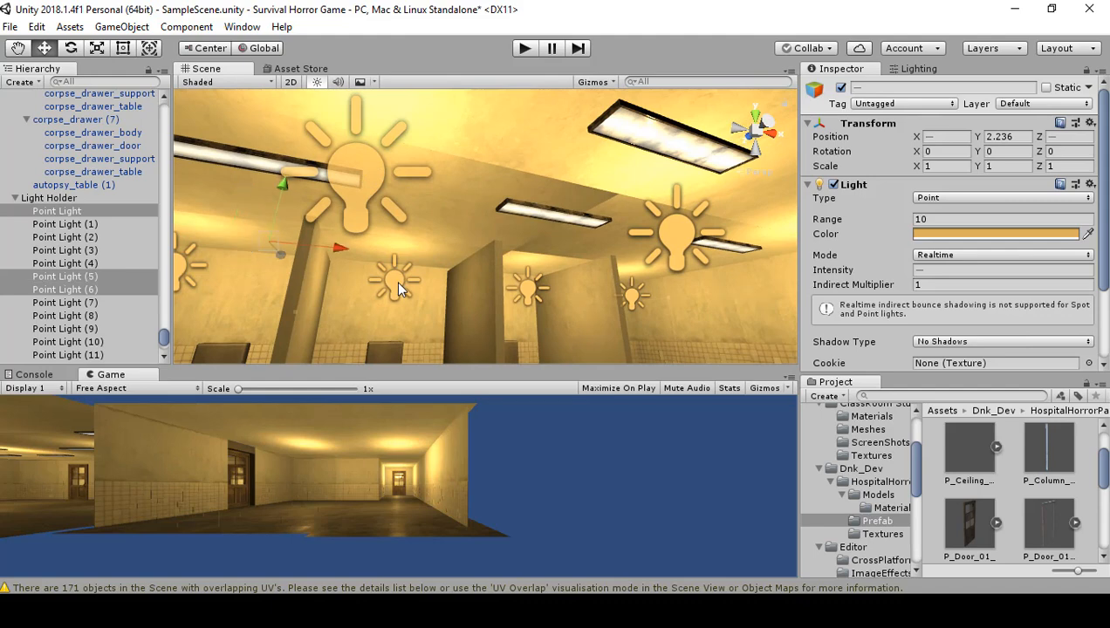
pyautogui.keyDown('shift'); pyautogui.click(625, 298); pyautogui.keyUp('shift')
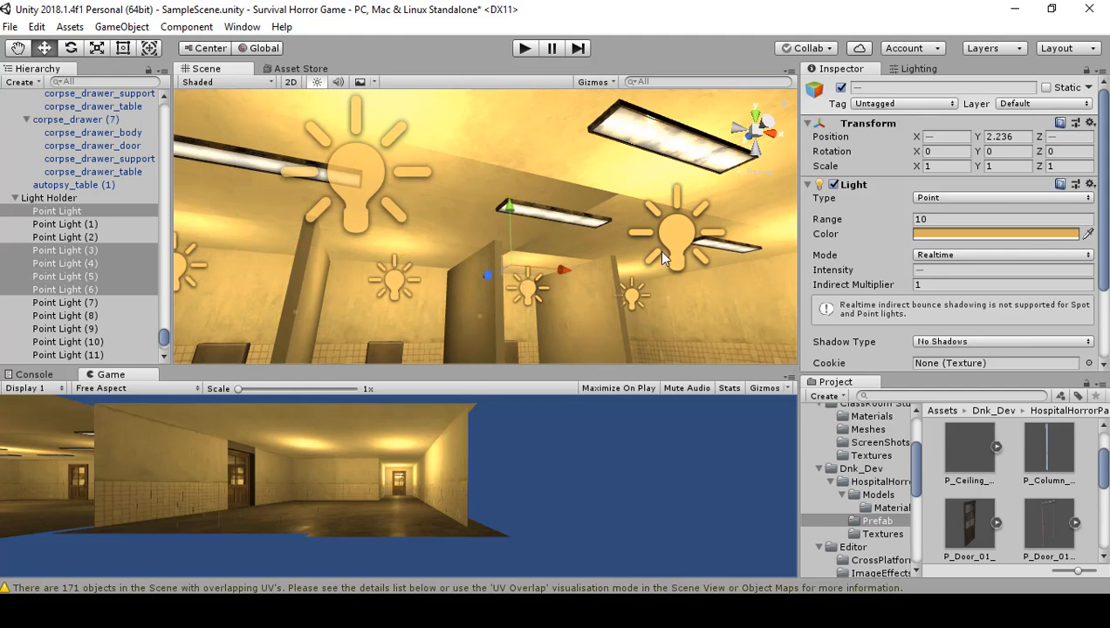
pyautogui.keyDown('shift'); pyautogui.click(669, 253); pyautogui.keyUp('shift')
pyautogui.moveTo(461, 250); pyautogui.dragTo(366, 334, button='right')
# Open the color of the selected restroom lights and copy its hex code, DBB05C.
pyautogui.click(932, 234)
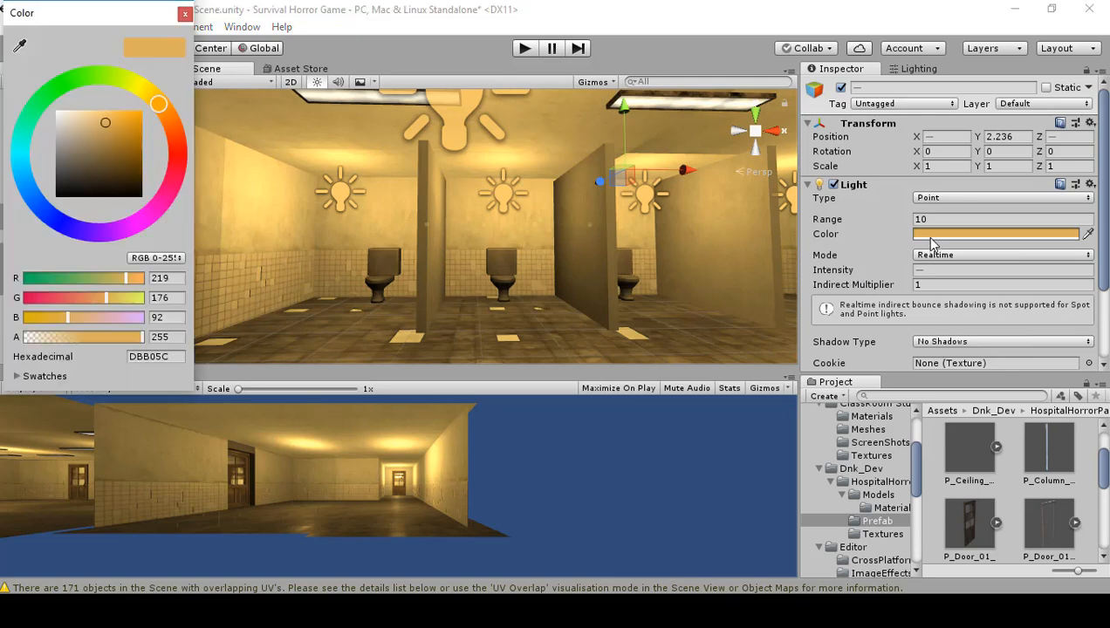
pyautogui.click(170, 361)
pyautogui.hotkey('ctrl', 'c')
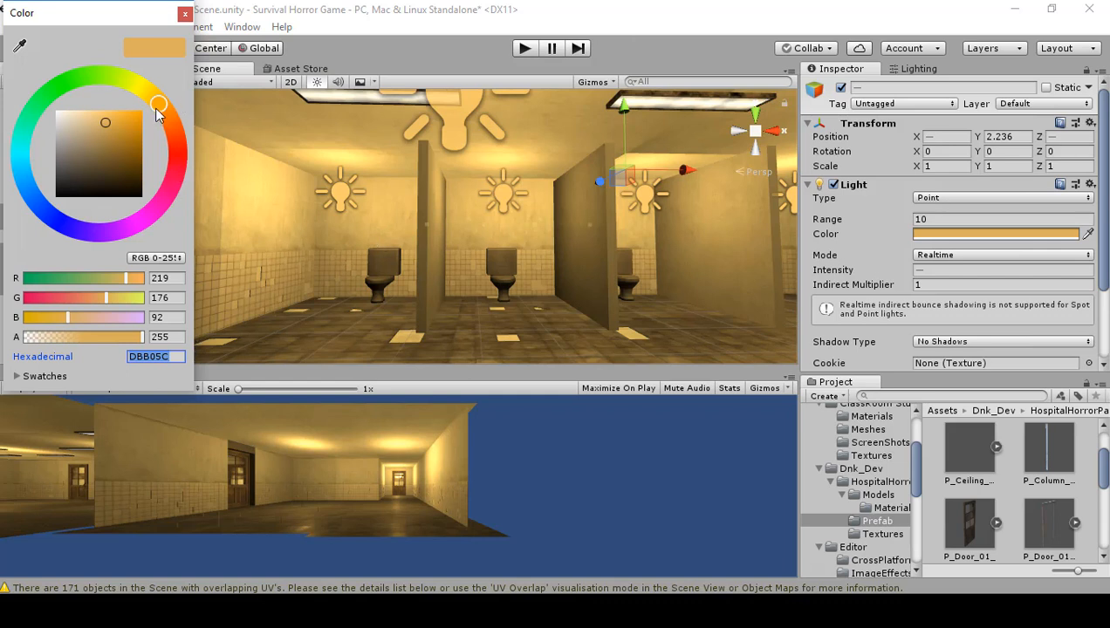
# Shift the hue of the selected restroom lights to yellow-green, hex A0DB5C.
pyautogui.moveTo(148, 101); pyautogui.dragTo(118, 88)
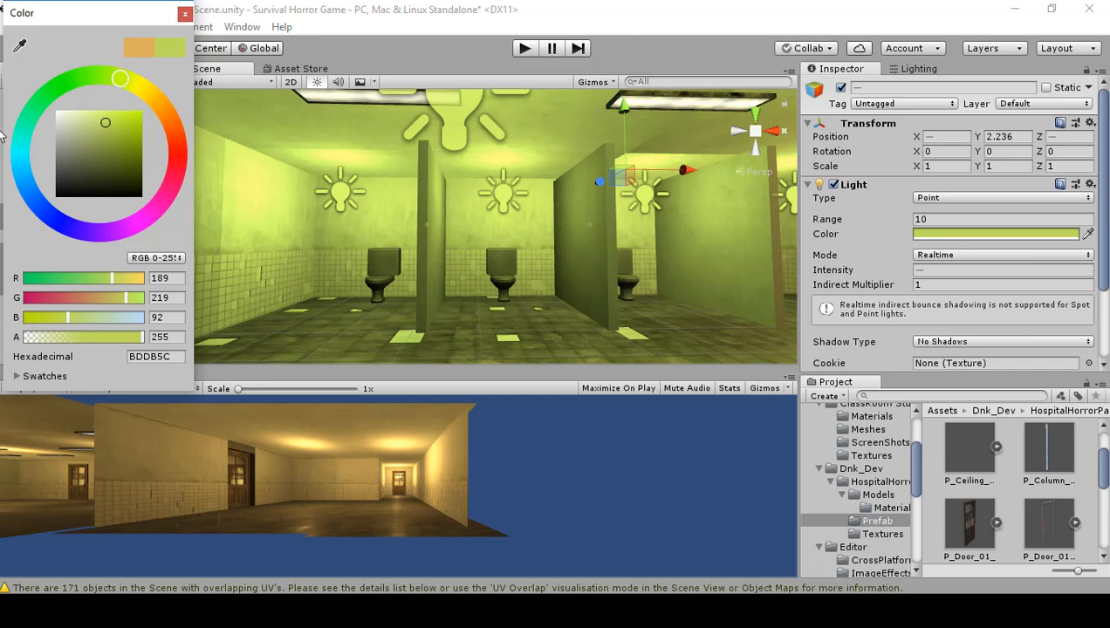
pyautogui.moveTo(118, 83)
pyautogui.mouseDown()
pyautogui.moveTo(91, 73)
pyautogui.moveTo(109, 82)
pyautogui.moveTo(101, 77)
pyautogui.mouseUp()
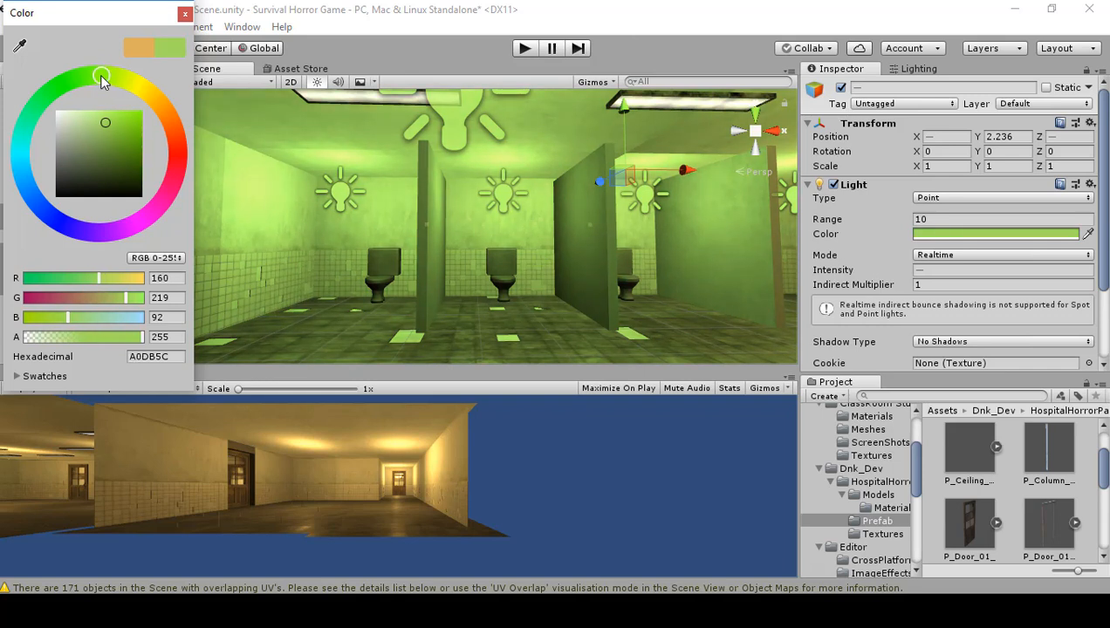
pyautogui.click(422, 176)
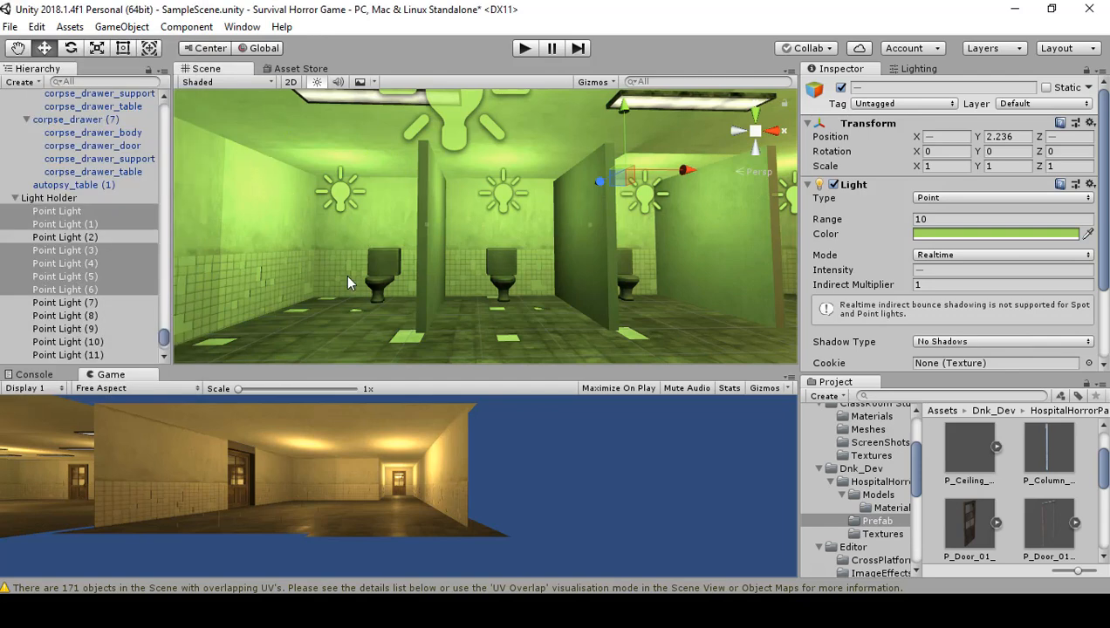
# Add the light beside the restroom doorway to the selection and recolor all restroom lights green, hex 8AE076.
pyautogui.moveTo(348, 279); pyautogui.dragTo(465, 261, button='right')
pyautogui.keyDown('ctrl'); pyautogui.click(536, 192); pyautogui.keyUp('ctrl')
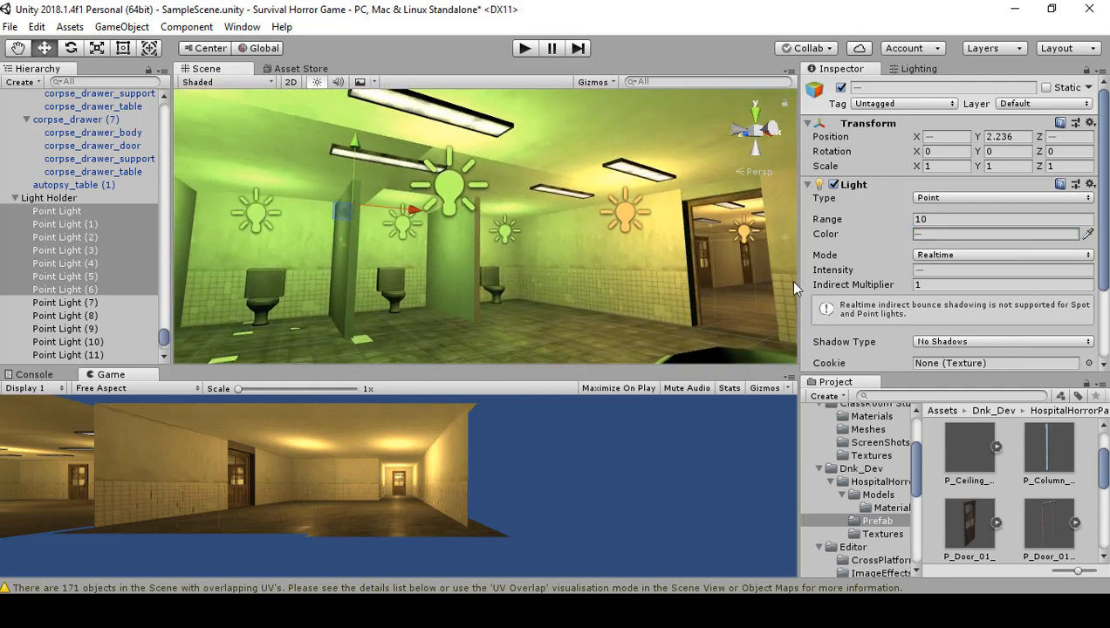
pyautogui.click(960, 234)
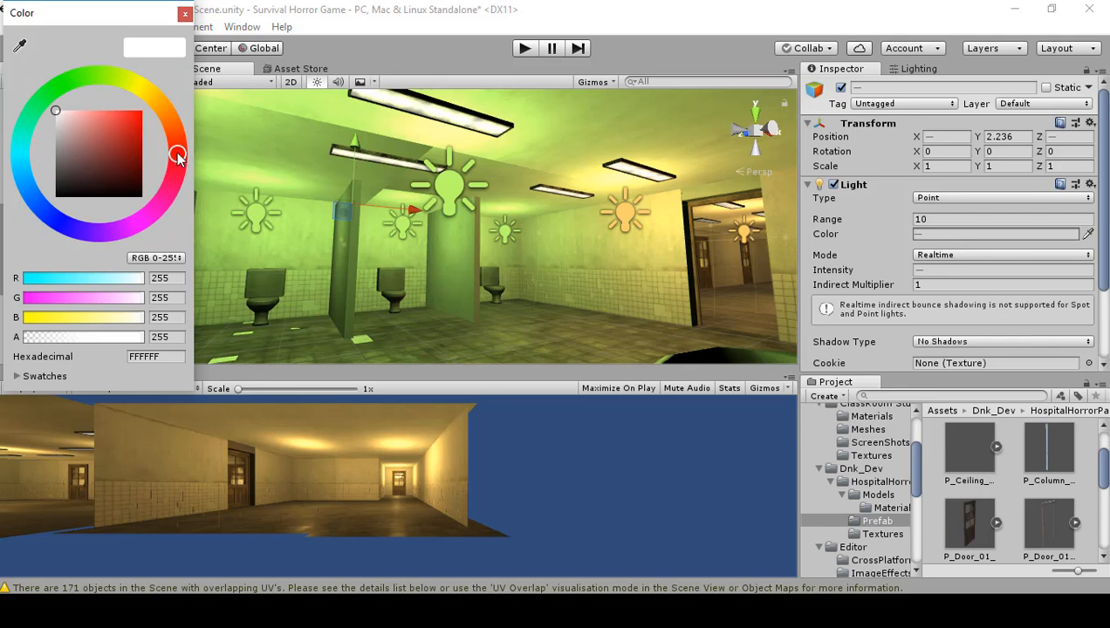
pyautogui.moveTo(178, 154); pyautogui.dragTo(74, 83)
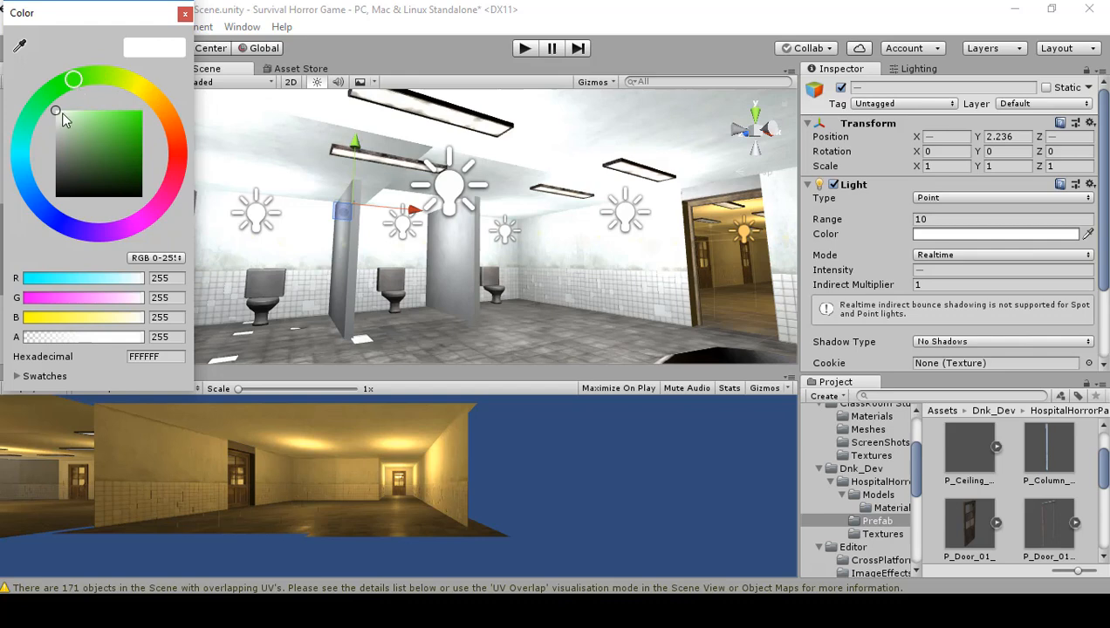
pyautogui.click(58, 115)
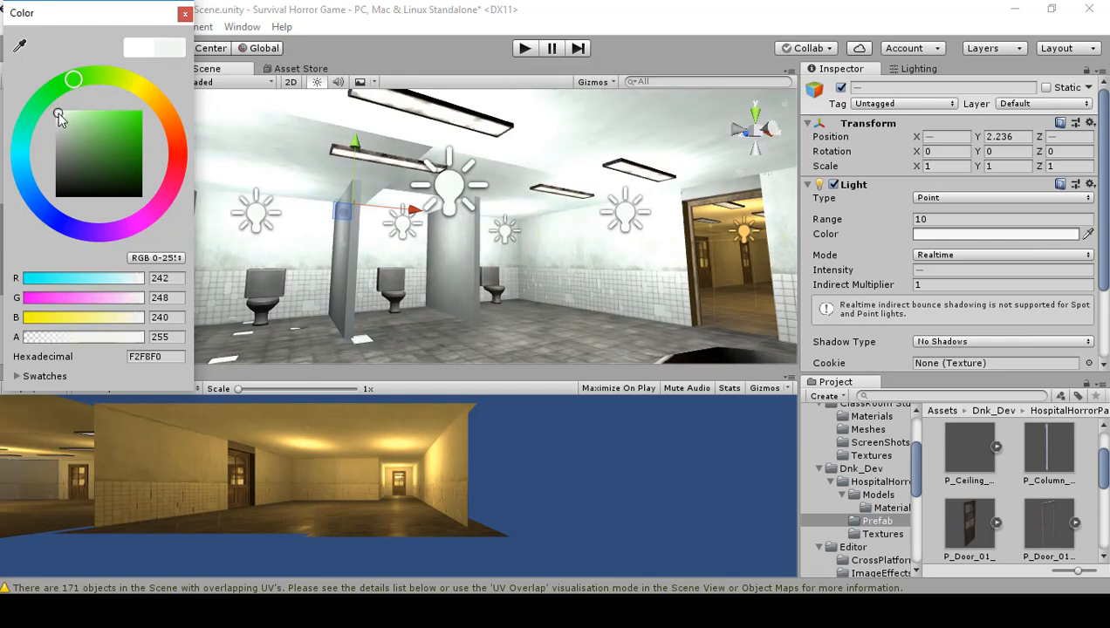
pyautogui.moveTo(57, 117); pyautogui.dragTo(96, 124)
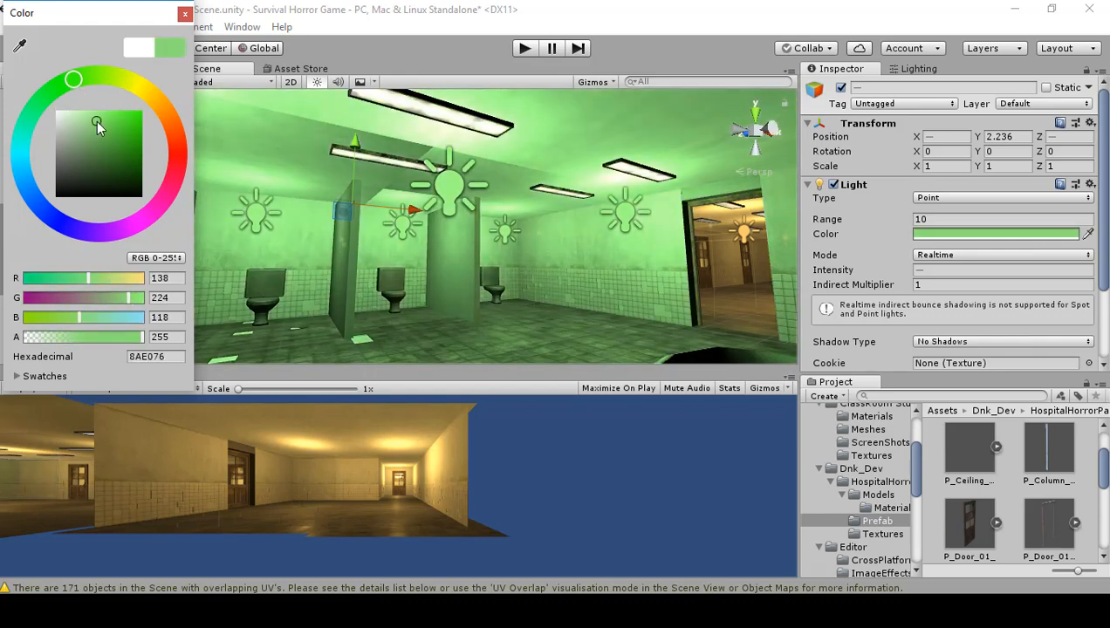
pyautogui.rightClick(595, 230)
pyautogui.moveTo(555, 252); pyautogui.dragTo(398, 282, button='right')
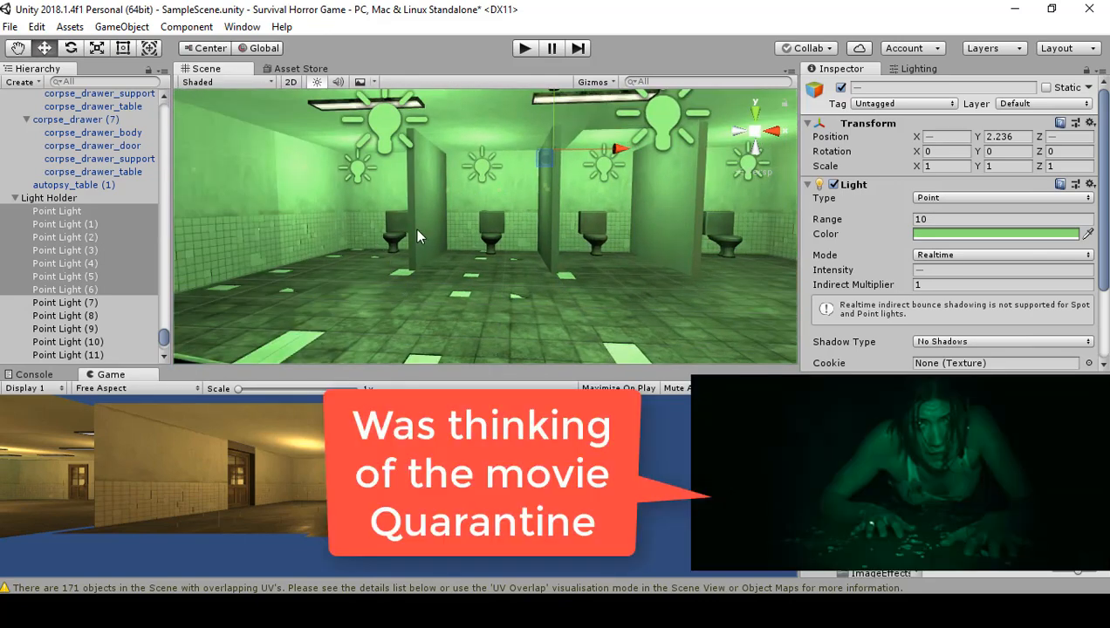
pyautogui.moveTo(414, 227)
pyautogui.mouseDown(button='right')
pyautogui.moveTo(432, 240)
pyautogui.moveTo(504, 232)
pyautogui.moveTo(490, 238)
pyautogui.moveTo(456, 218)
pyautogui.moveTo(448, 238)
pyautogui.moveTo(425, 229)
pyautogui.mouseUp(button='right')
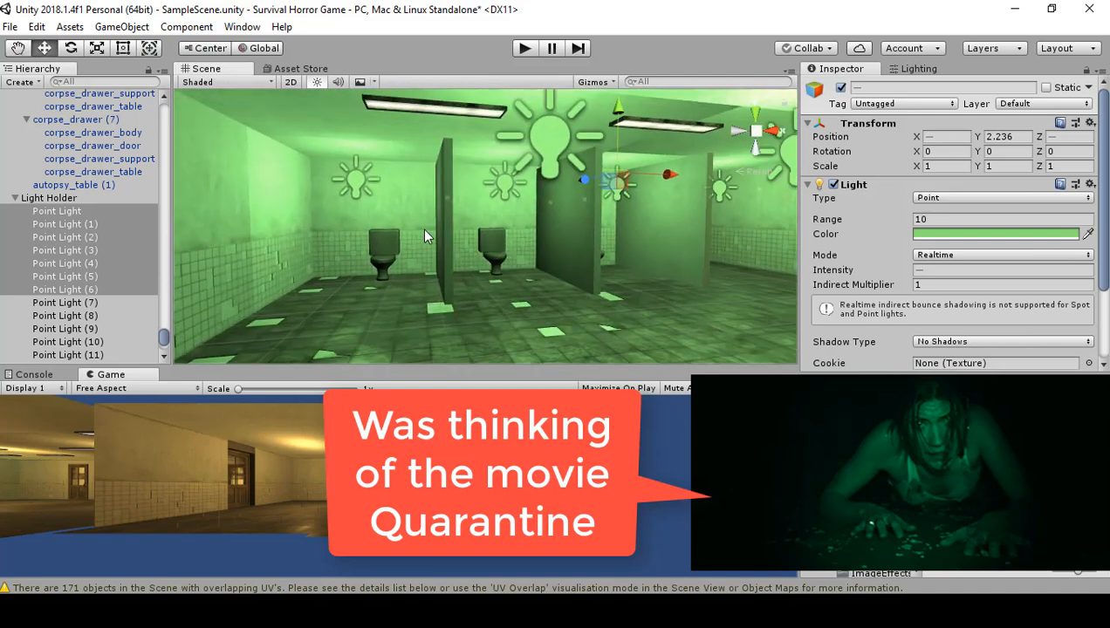
# Recolor the selected restroom lights to a dark, muted blue, hex 537087.
pyautogui.click(930, 234)
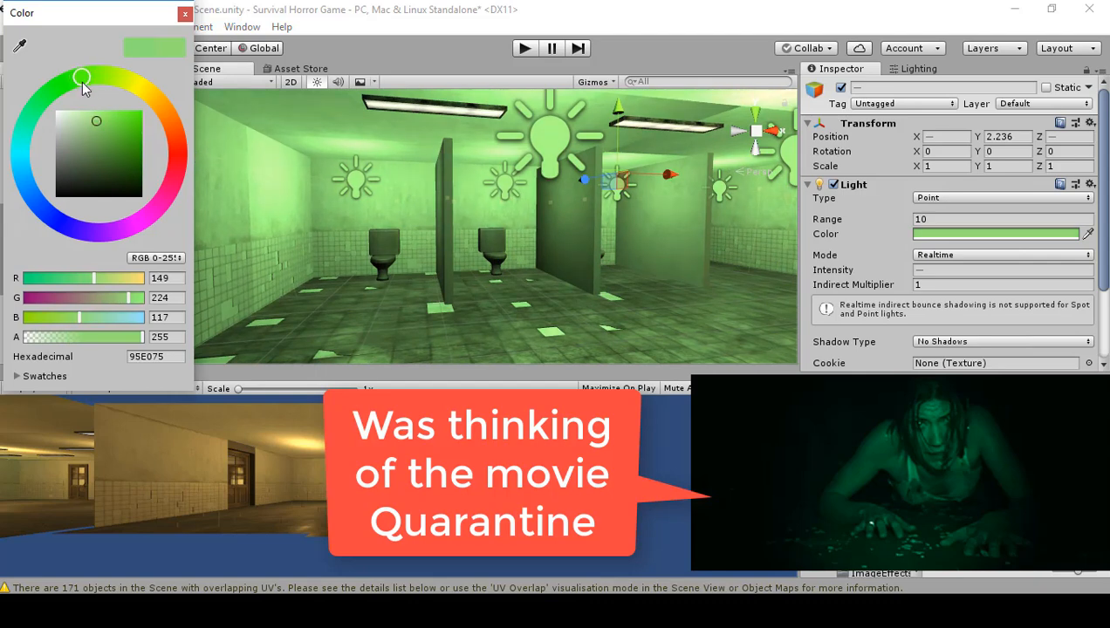
pyautogui.moveTo(82, 81); pyautogui.dragTo(29, 192)
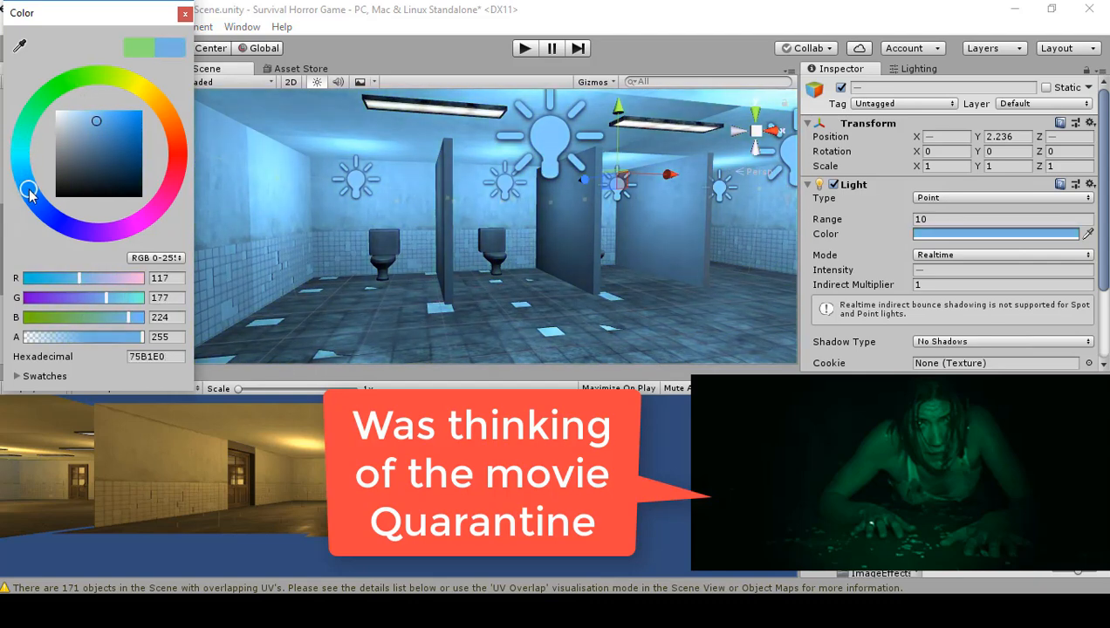
pyautogui.moveTo(98, 122); pyautogui.dragTo(89, 152)
pyautogui.click(327, 194)
pyautogui.keyDown('alt'); pyautogui.moveTo(502, 218); pyautogui.dragTo(464, 238); pyautogui.keyUp('alt')
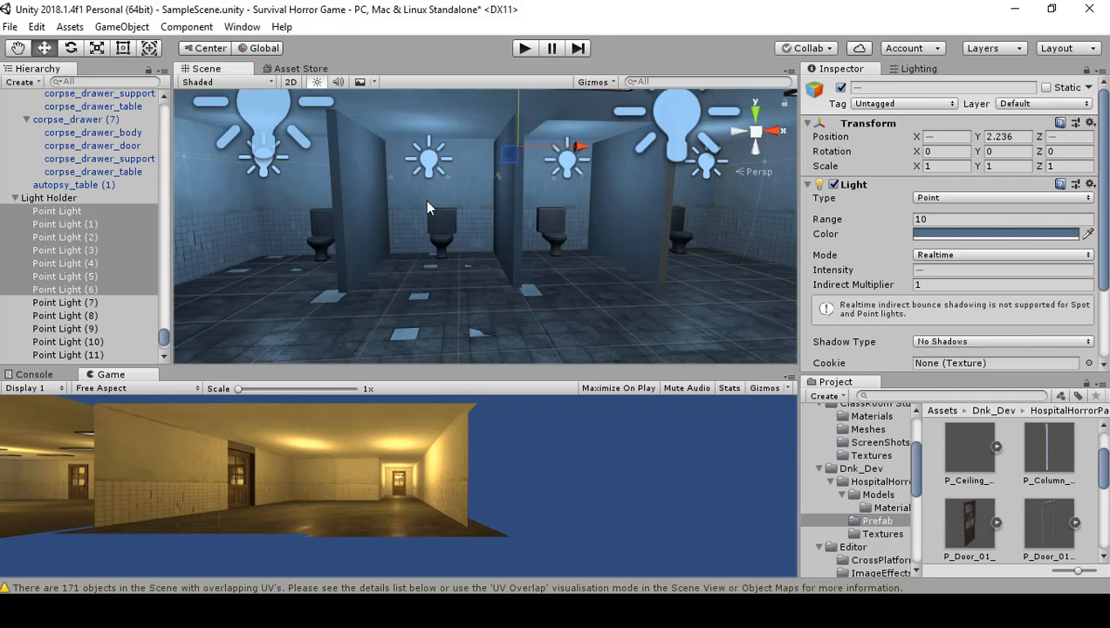
# Recolor the selected restroom lights to a dark red, hex 9F3D48.
pyautogui.click(918, 234)
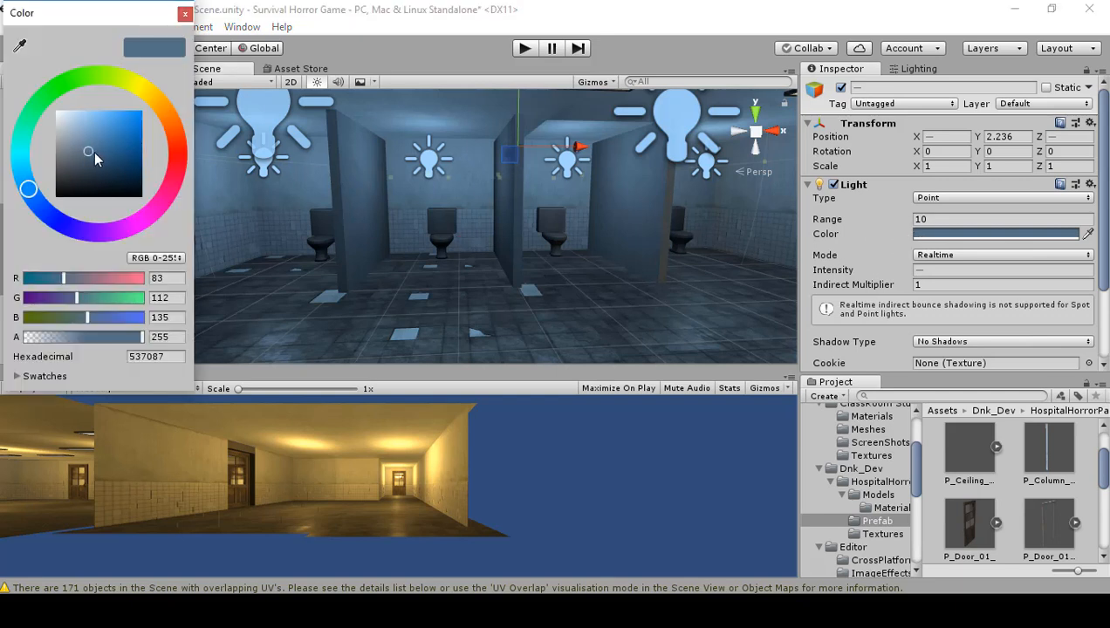
pyautogui.moveTo(94, 154); pyautogui.dragTo(108, 143)
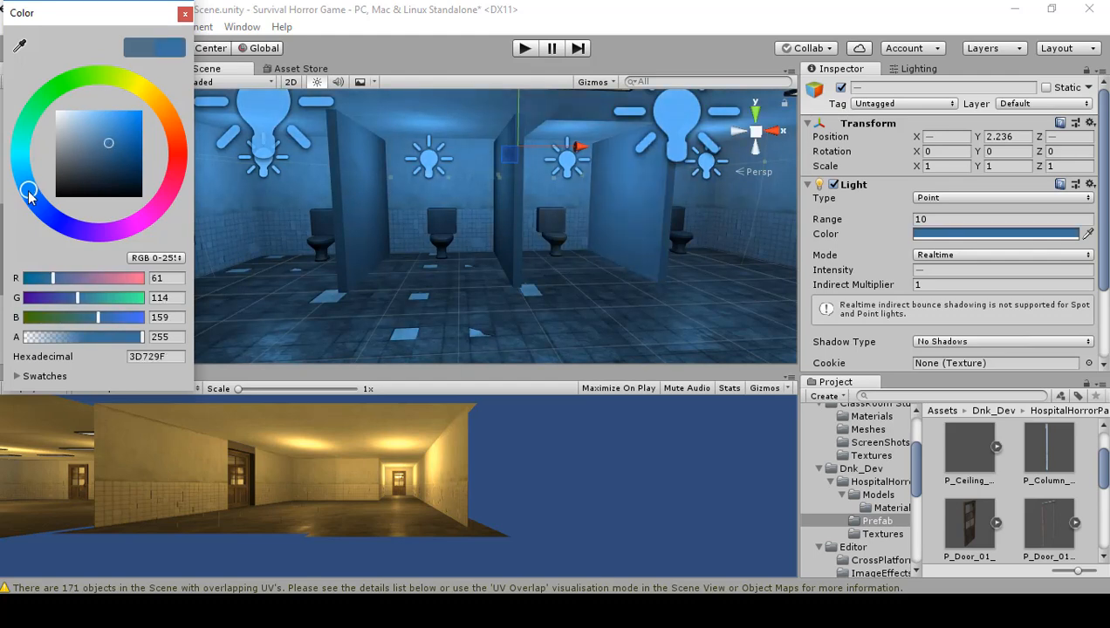
pyautogui.moveTo(29, 193)
pyautogui.mouseDown()
pyautogui.moveTo(74, 225)
pyautogui.moveTo(122, 229)
pyautogui.moveTo(162, 206)
pyautogui.moveTo(178, 167)
pyautogui.mouseUp()
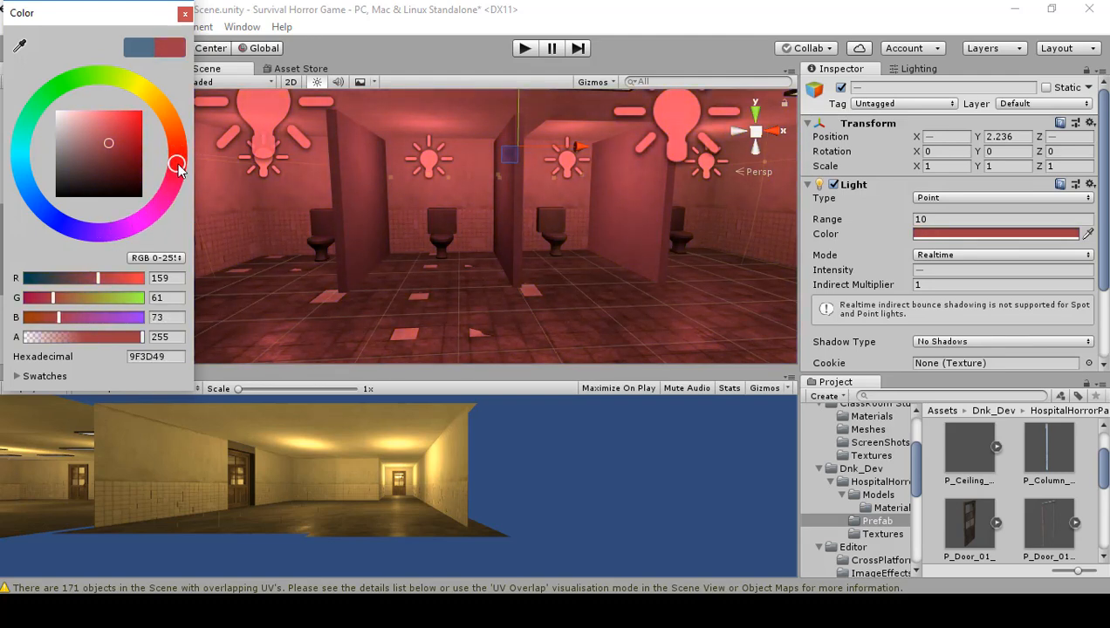
pyautogui.click(482, 185)
pyautogui.moveTo(487, 228); pyautogui.dragTo(396, 243, button='right')
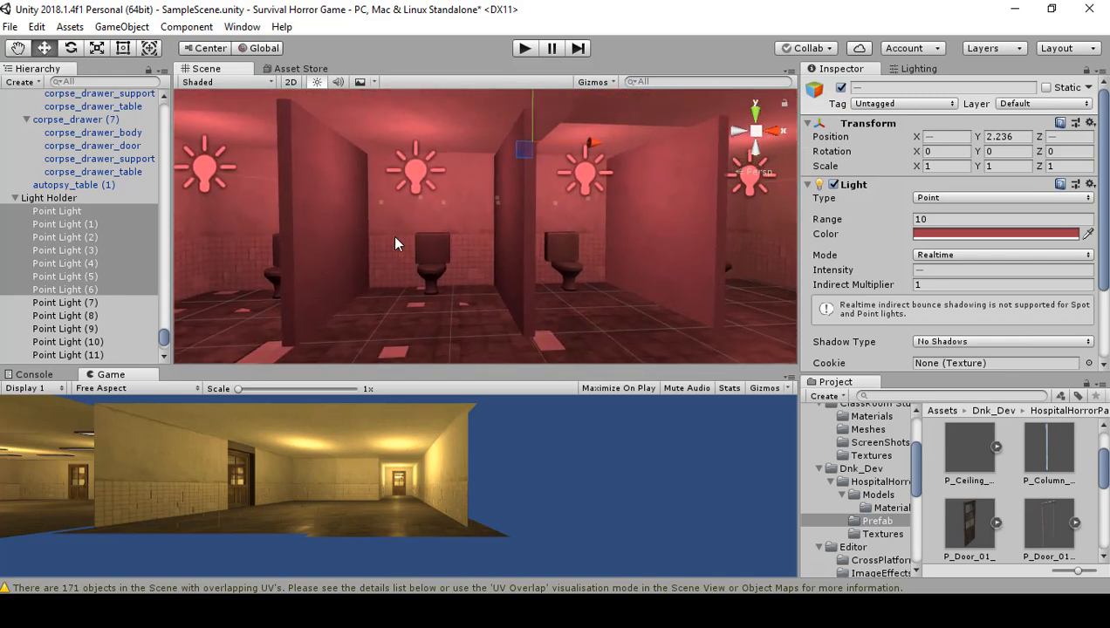
# Restore the warm color of the selected restroom lights by pasting the copied hex code DBB05C.
pyautogui.click(935, 237)
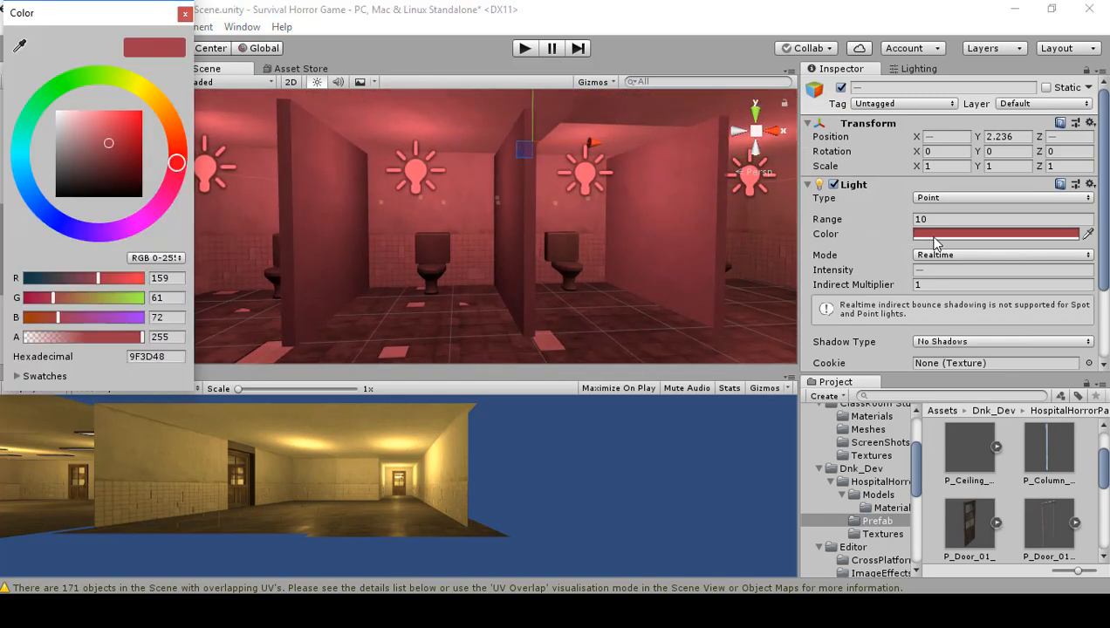
pyautogui.click(181, 355)
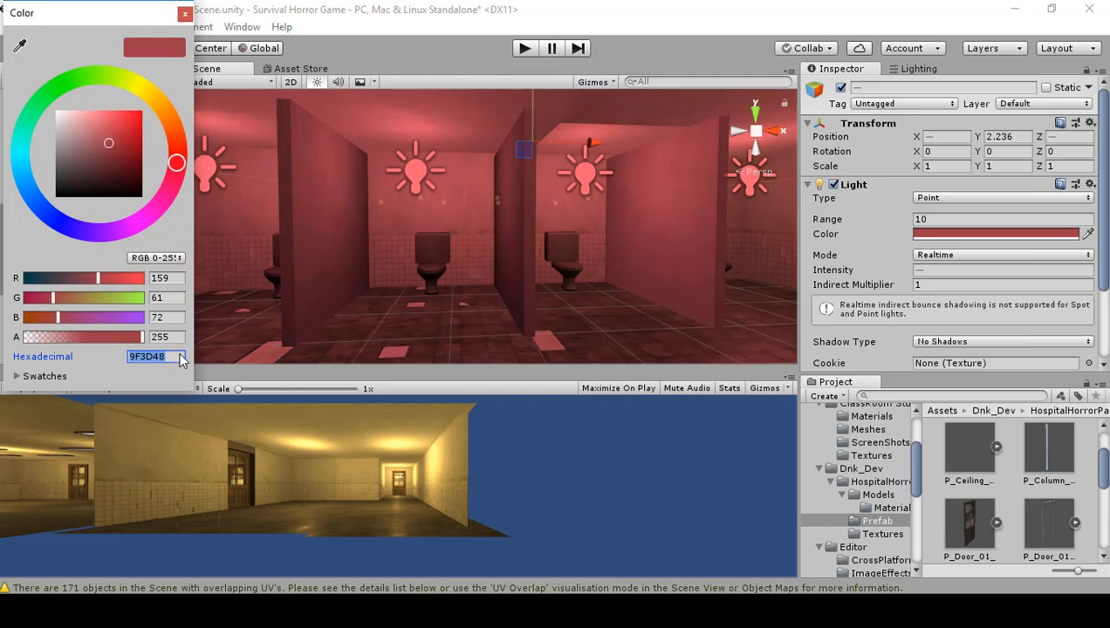
pyautogui.hotkey('ctrl', 'v')
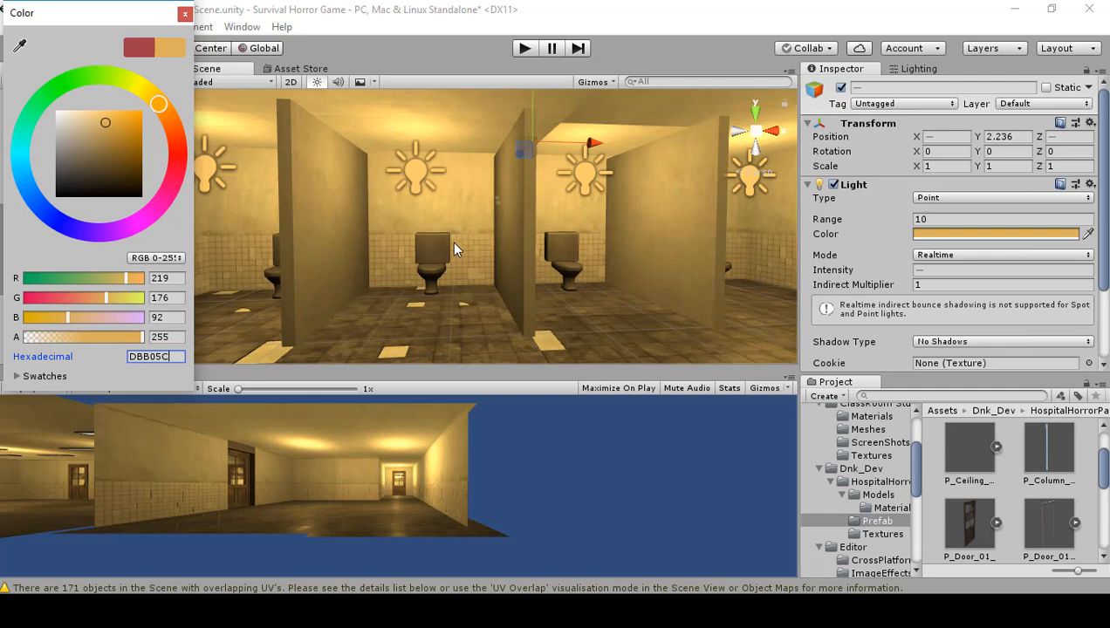
pyautogui.click(499, 259)
pyautogui.moveTo(363, 276); pyautogui.dragTo(316, 262, button='right')
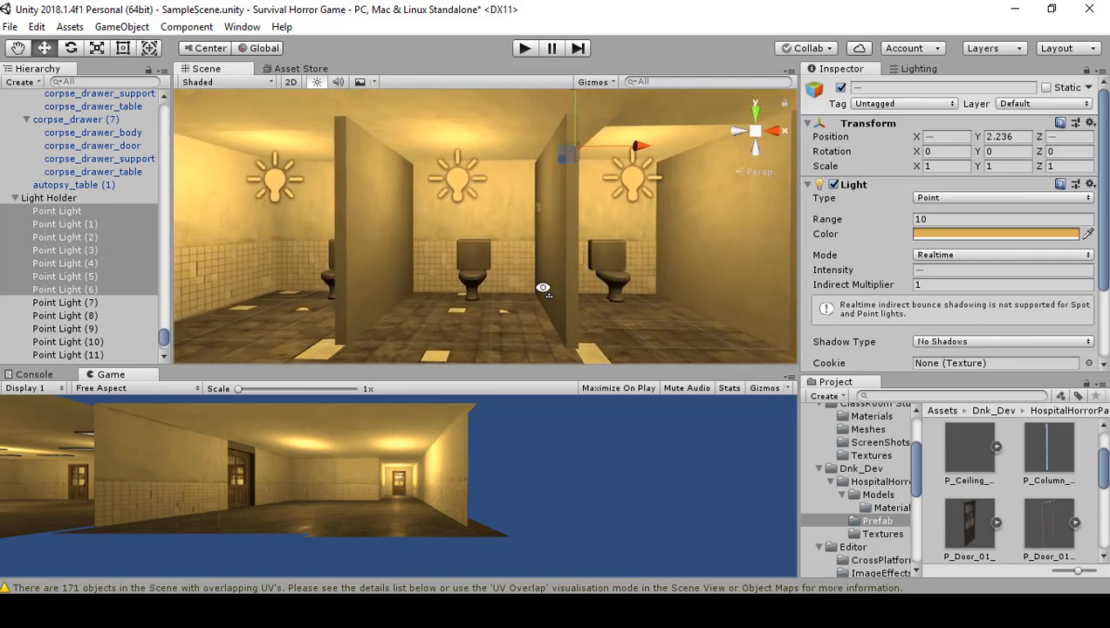
# Examine the restroom's floor piece, the toilets in the stalls and the row of sinks.
pyautogui.moveTo(543, 288); pyautogui.dragTo(556, 307, button='right')
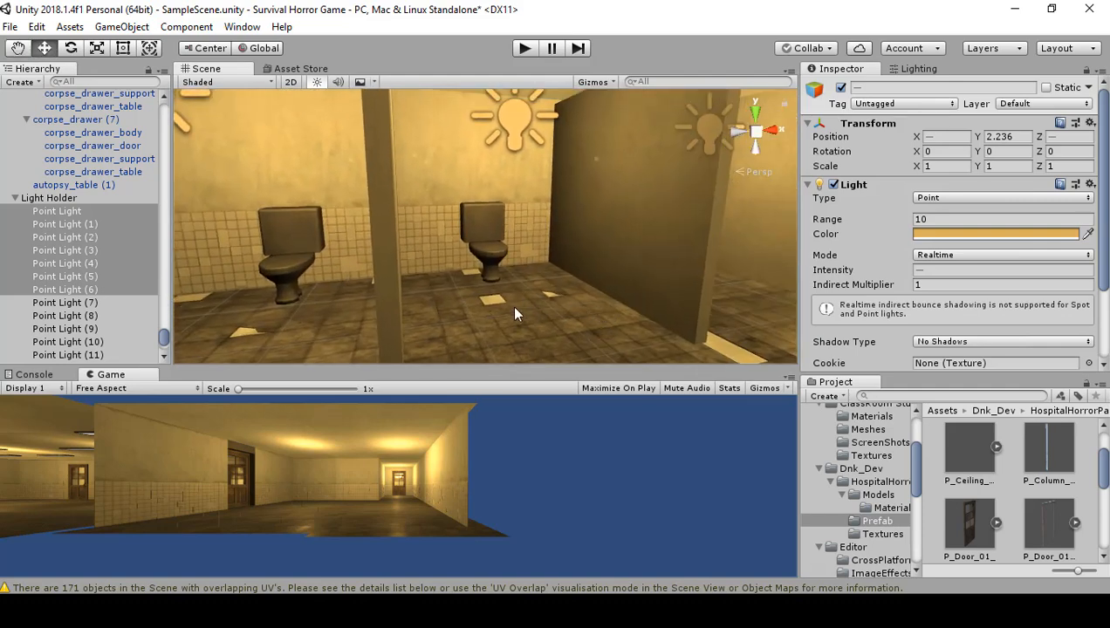
pyautogui.click(515, 315)
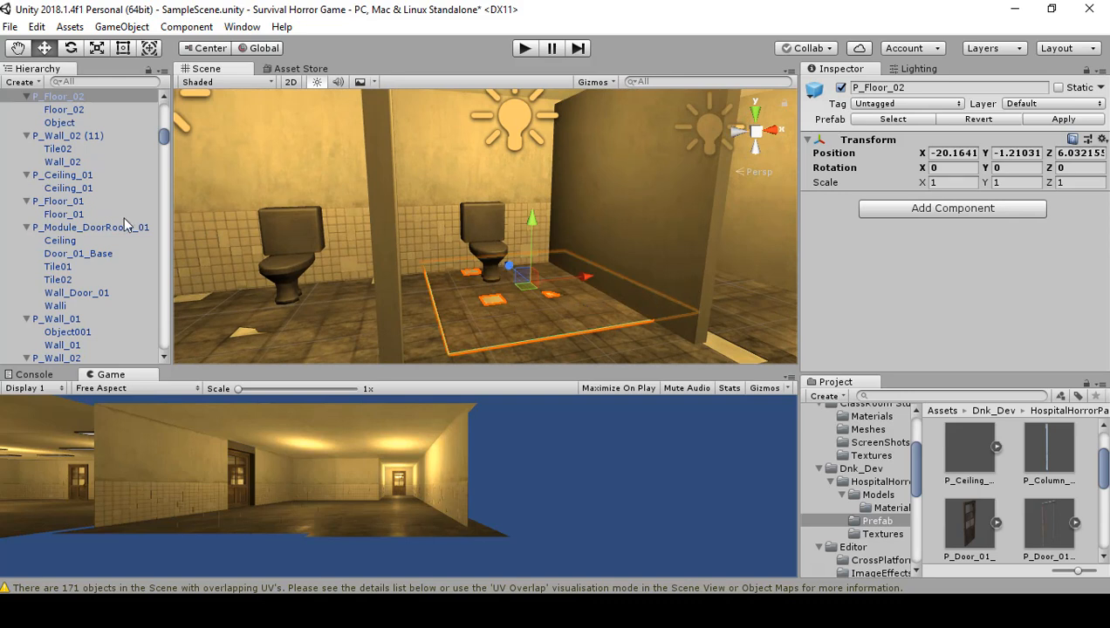
pyautogui.click(63, 109)
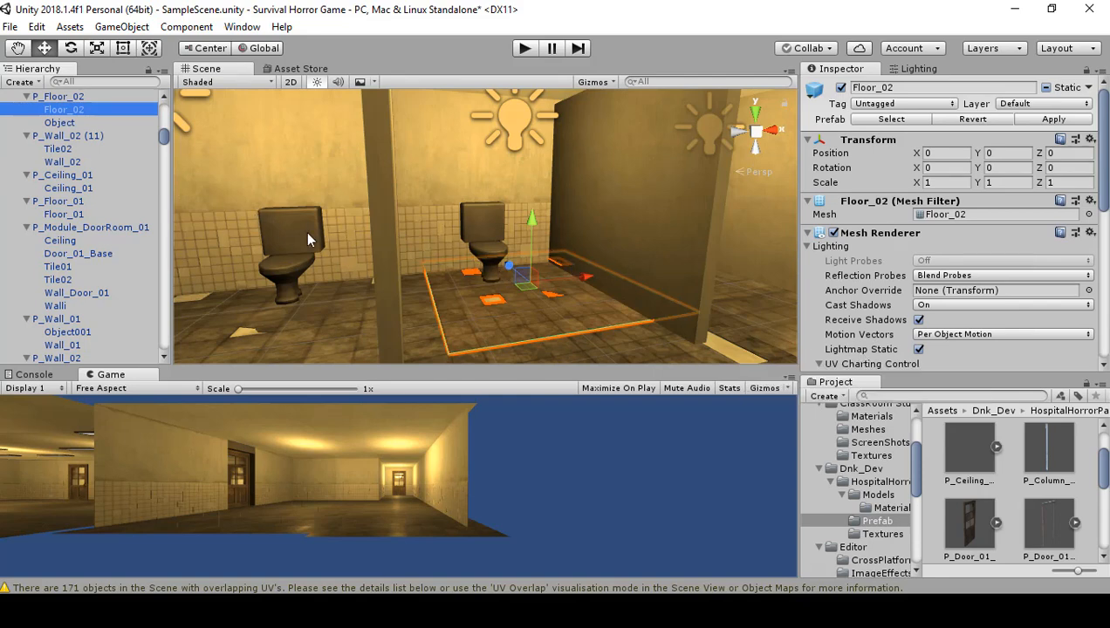
pyautogui.click(280, 272)
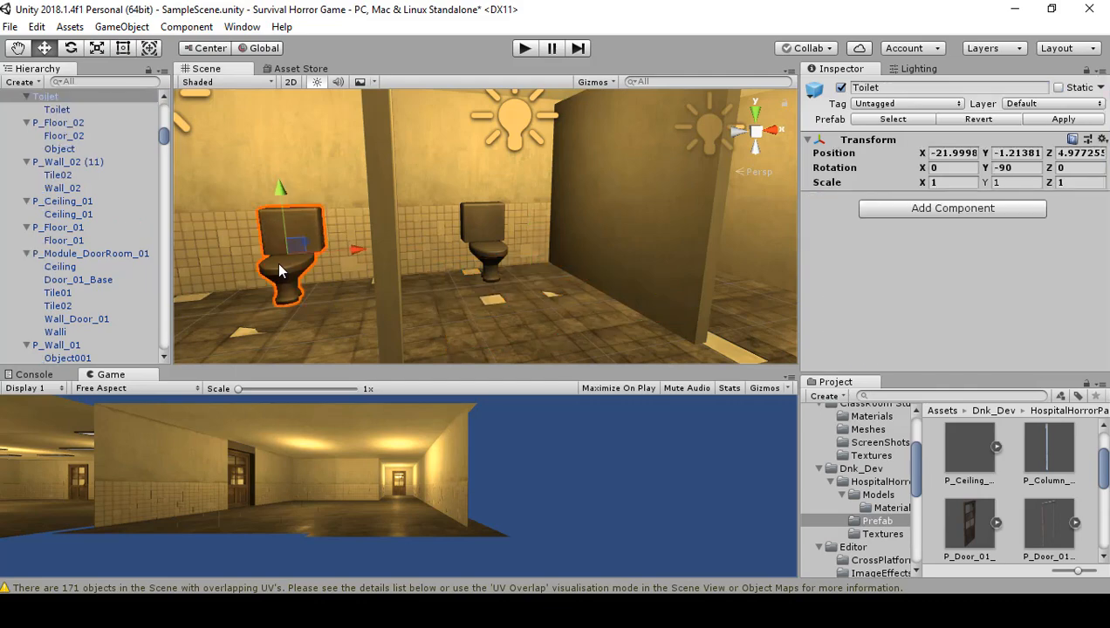
pyautogui.click(458, 252)
pyautogui.click(498, 250)
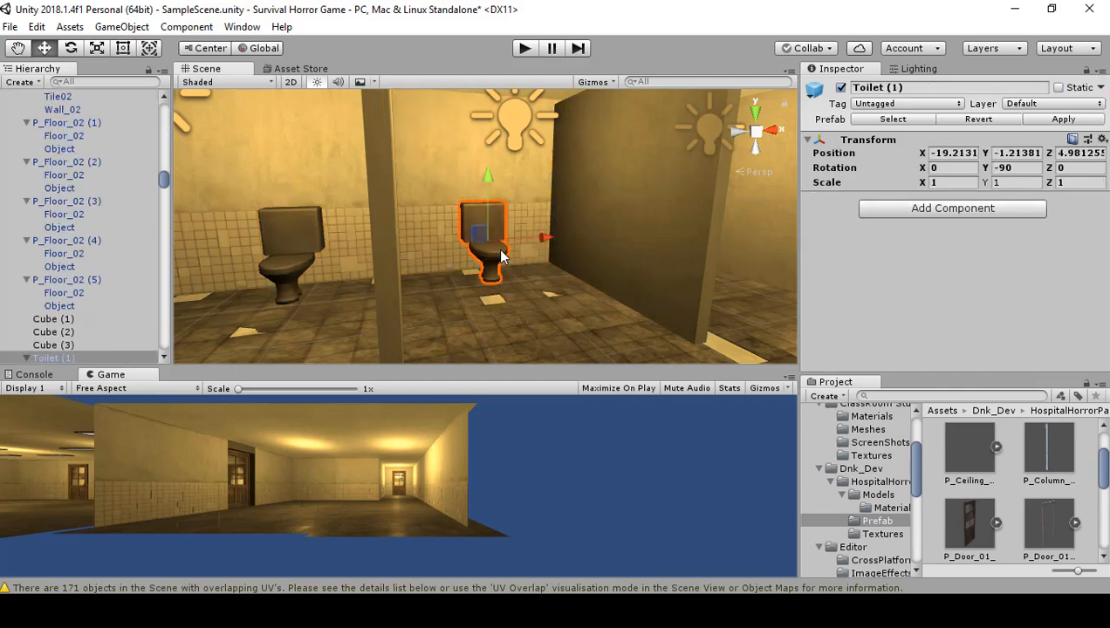
pyautogui.moveTo(479, 281); pyautogui.dragTo(797, 302, button='right')
pyautogui.press('w')
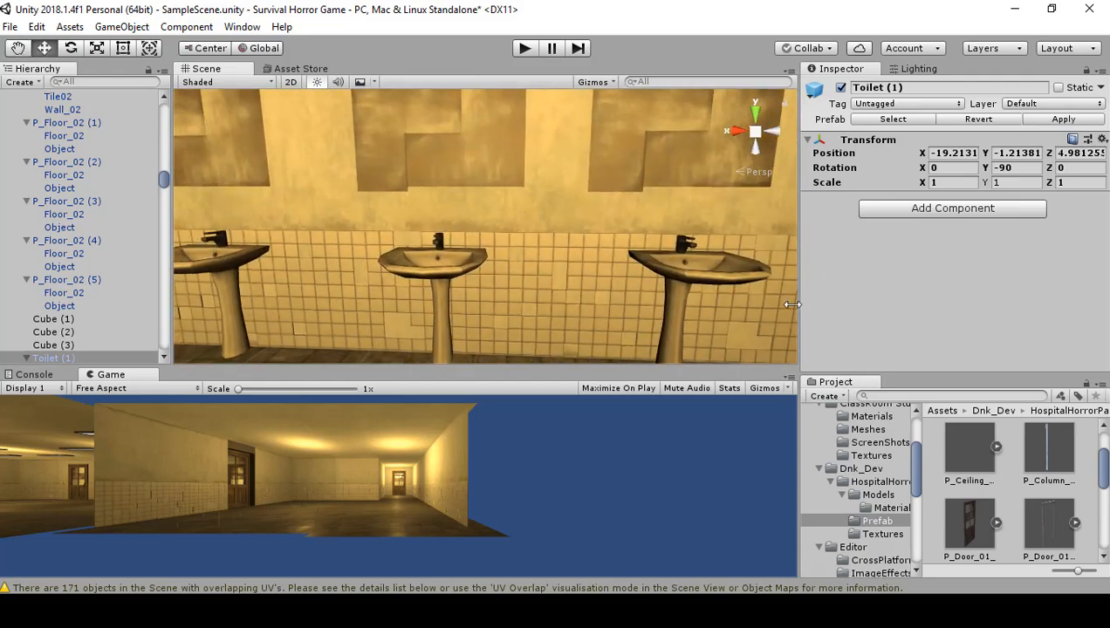
# Enable Lightmap Static on the child mesh of the original Toilet, in the end stall beside the tiled side wall.
pyautogui.moveTo(610, 277); pyautogui.dragTo(100, 253, button='right')
pyautogui.press('f')
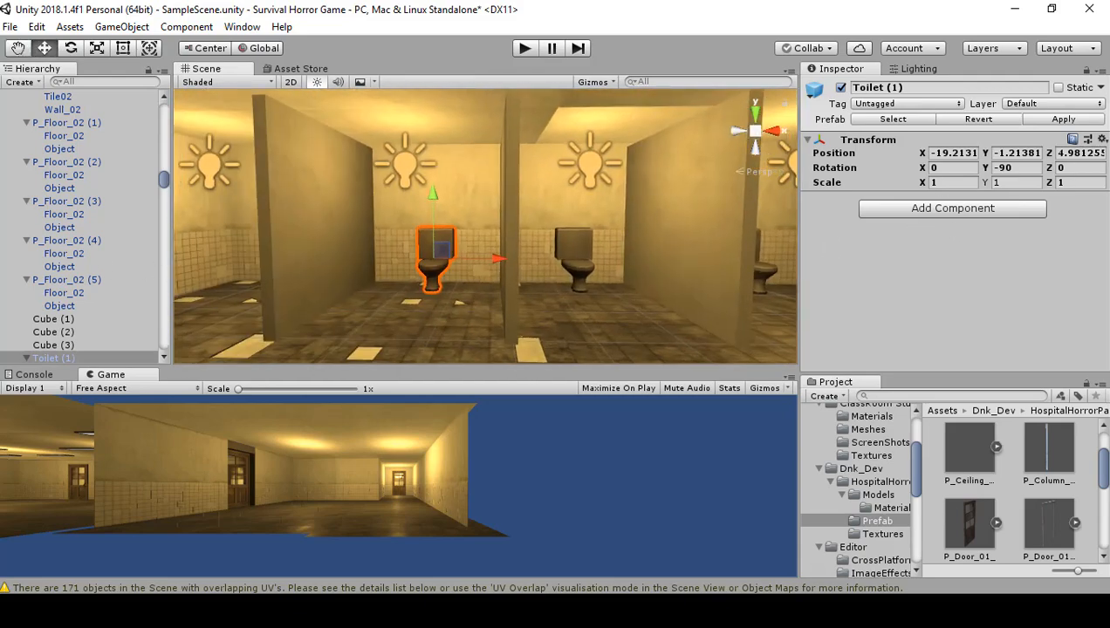
pyautogui.moveTo(592, 259); pyautogui.dragTo(276, 335, button='right')
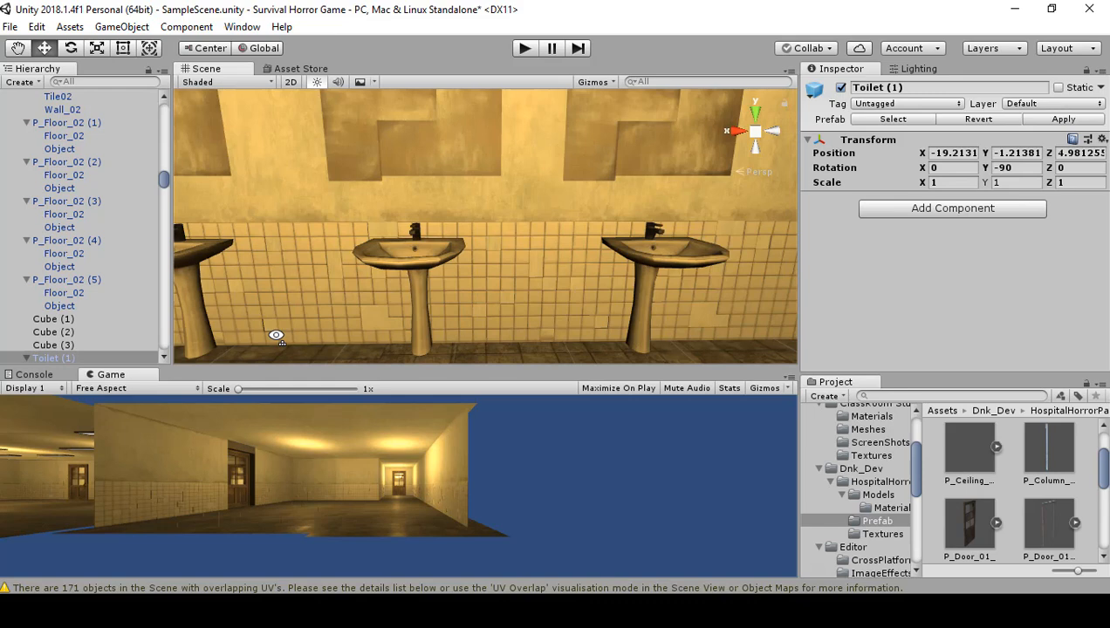
pyautogui.moveTo(528, 235); pyautogui.dragTo(272, 273, button='right')
pyautogui.moveTo(559, 267); pyautogui.dragTo(367, 293, button='right')
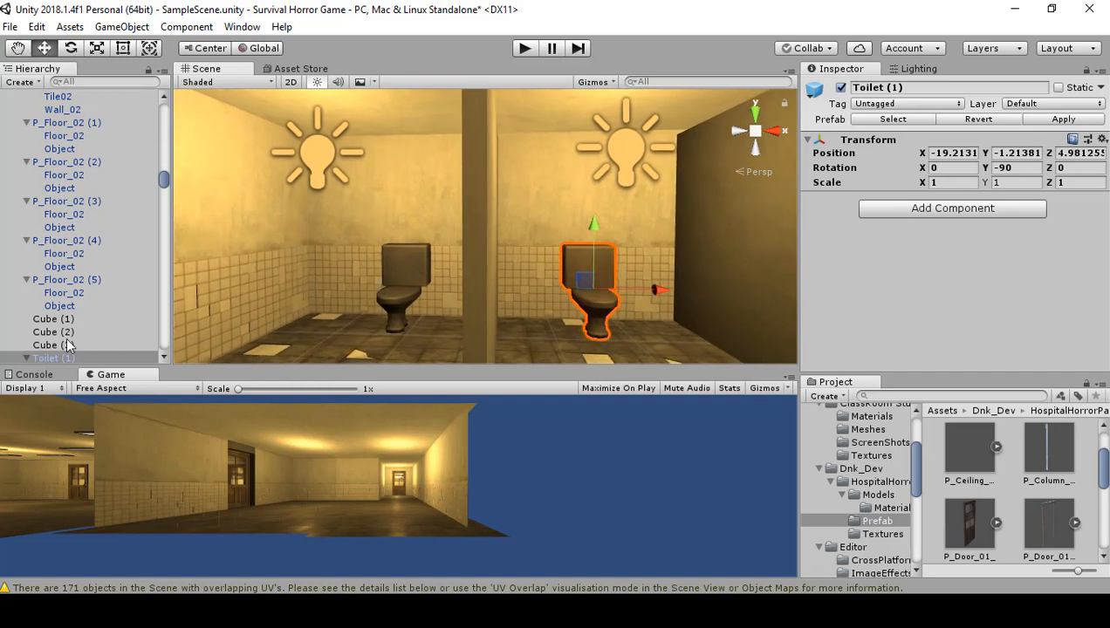
pyautogui.scroll(-2, 70, 344)
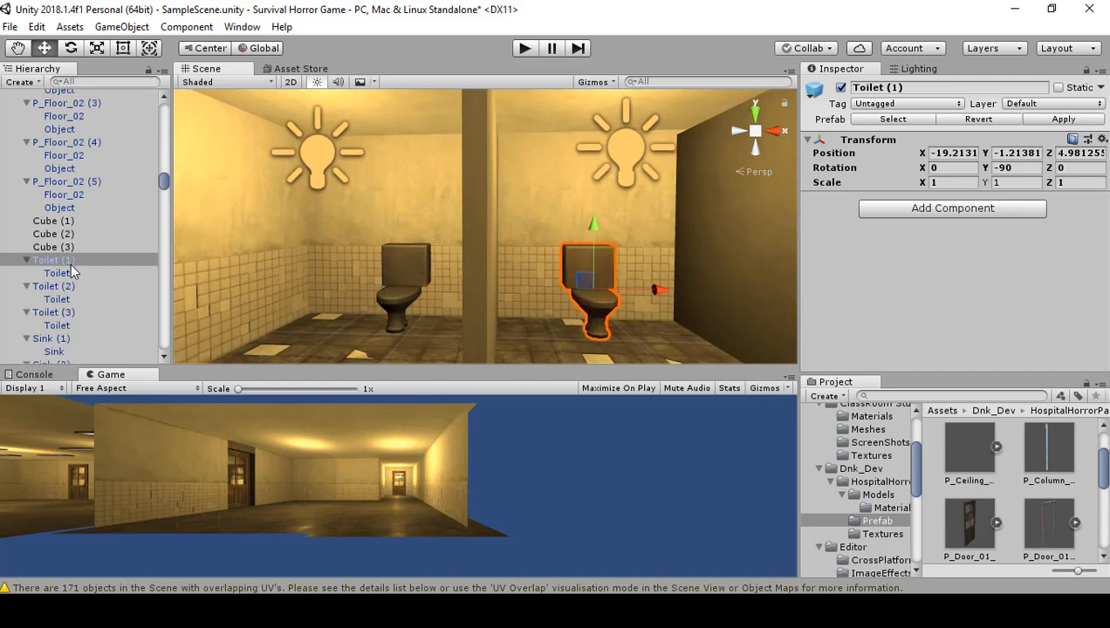
pyautogui.click(388, 301)
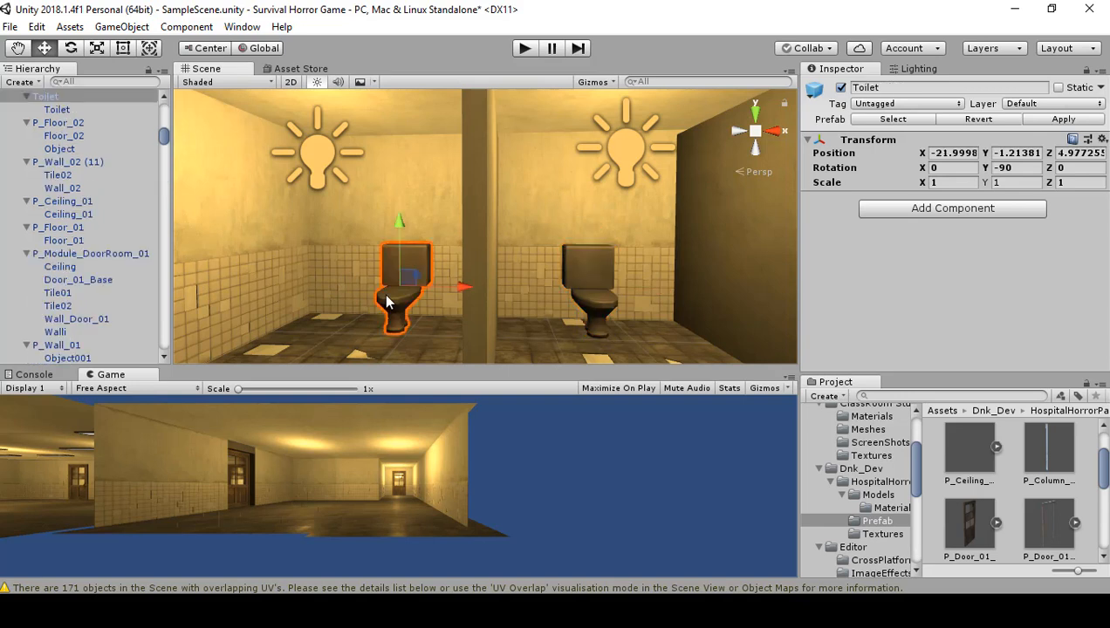
pyautogui.click(58, 112)
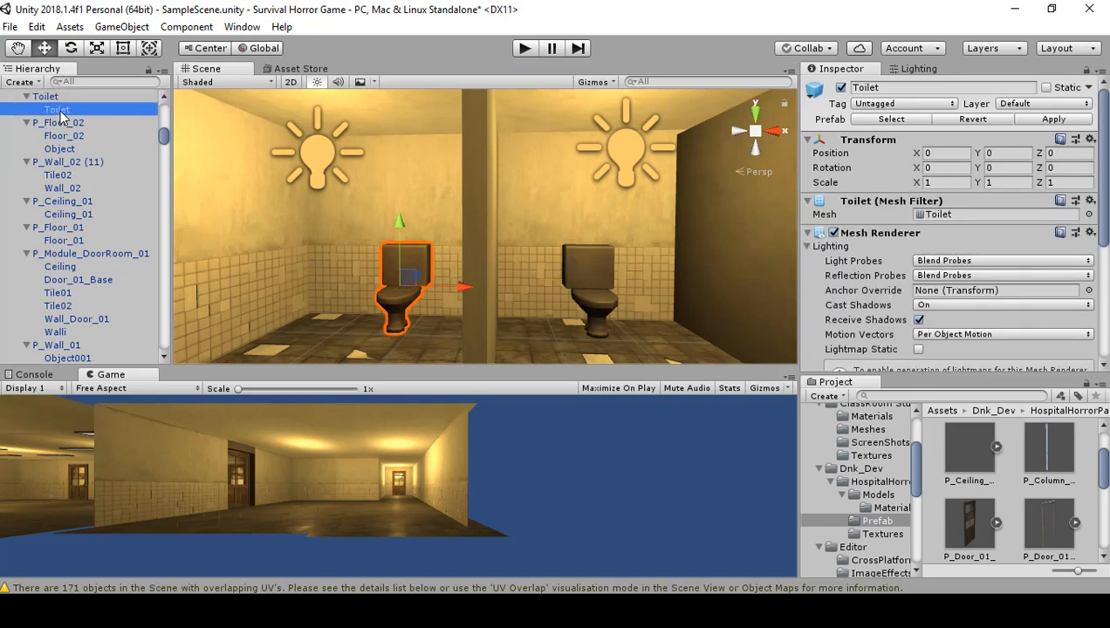
pyautogui.click(918, 349)
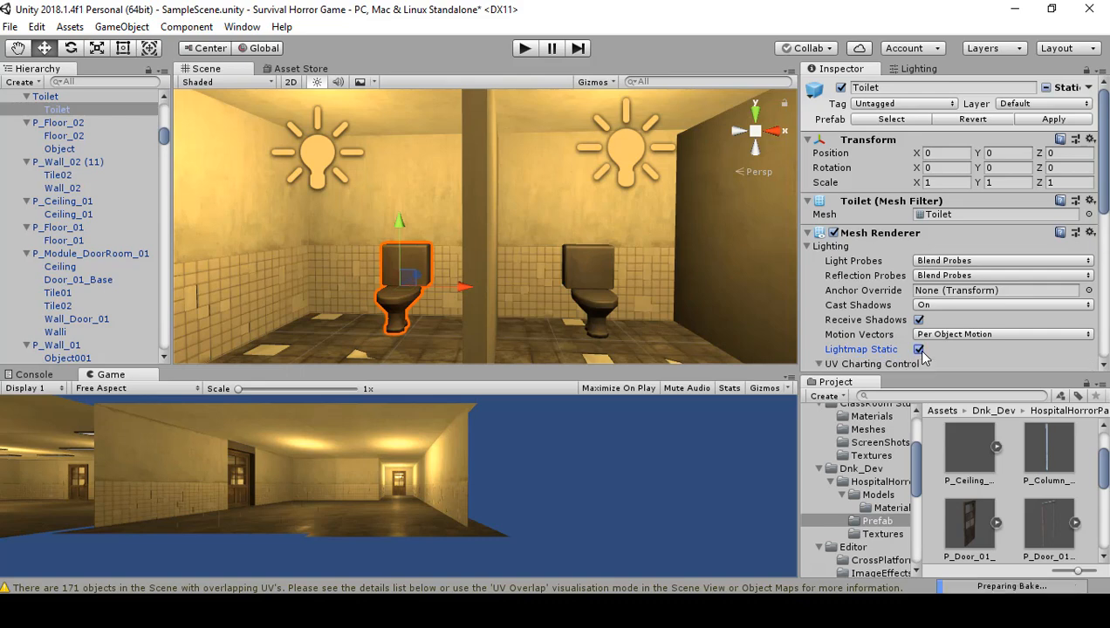
# Enable Lightmap Static on the child meshes of Toilet (1) and Toilet (2) in the two middle stalls.
pyautogui.click(596, 296)
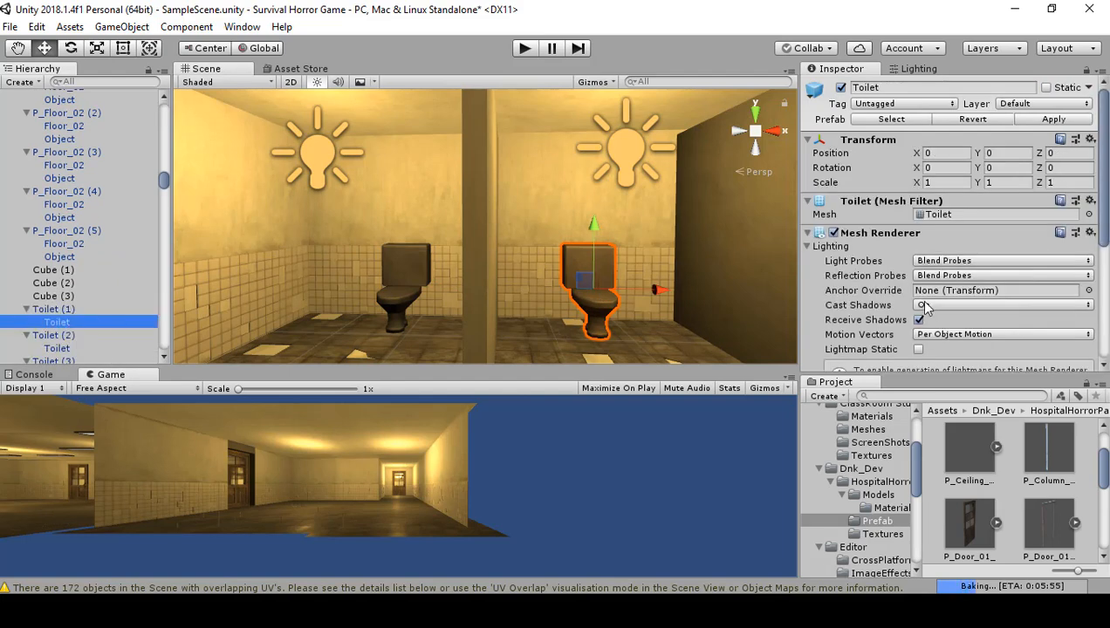
pyautogui.click(918, 349)
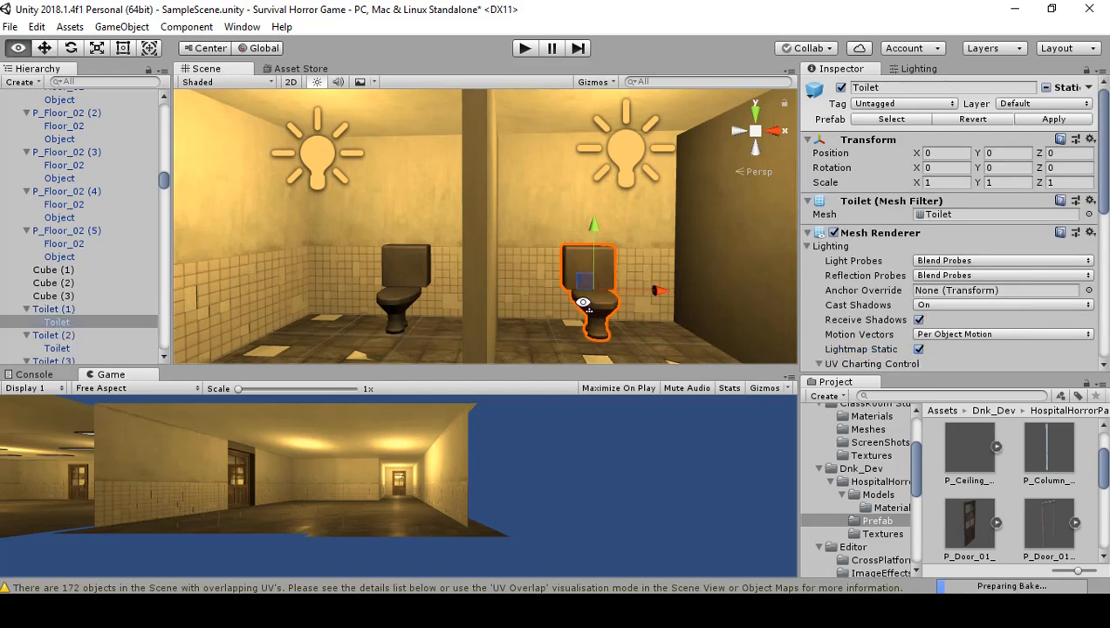
pyautogui.keyDown('alt'); pyautogui.moveTo(593, 318); pyautogui.dragTo(534, 278); pyautogui.keyUp('alt')
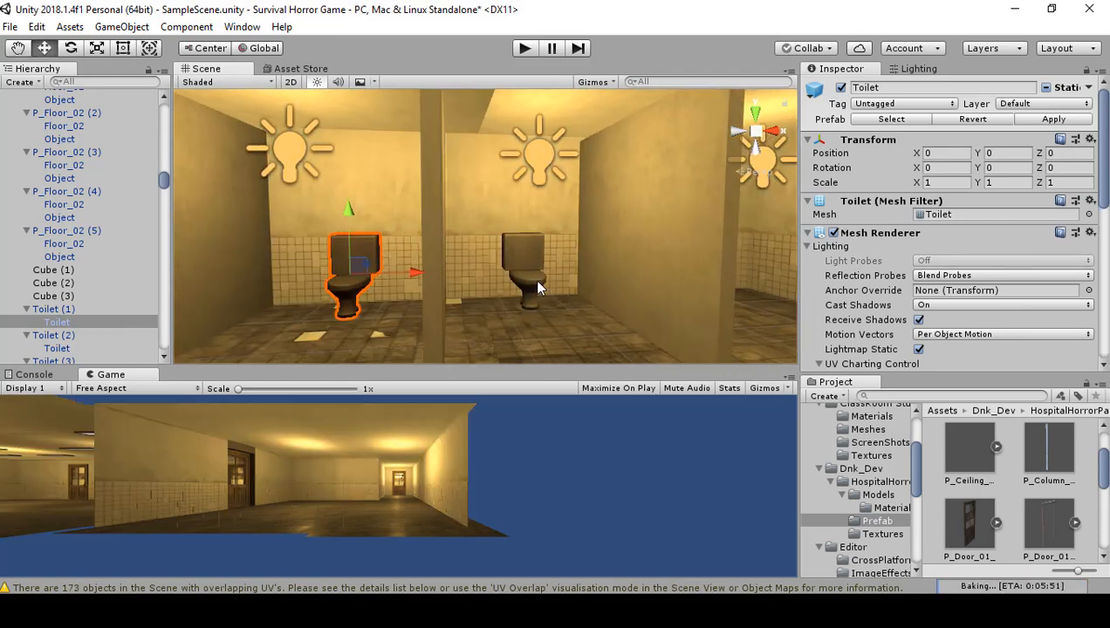
pyautogui.click(533, 279)
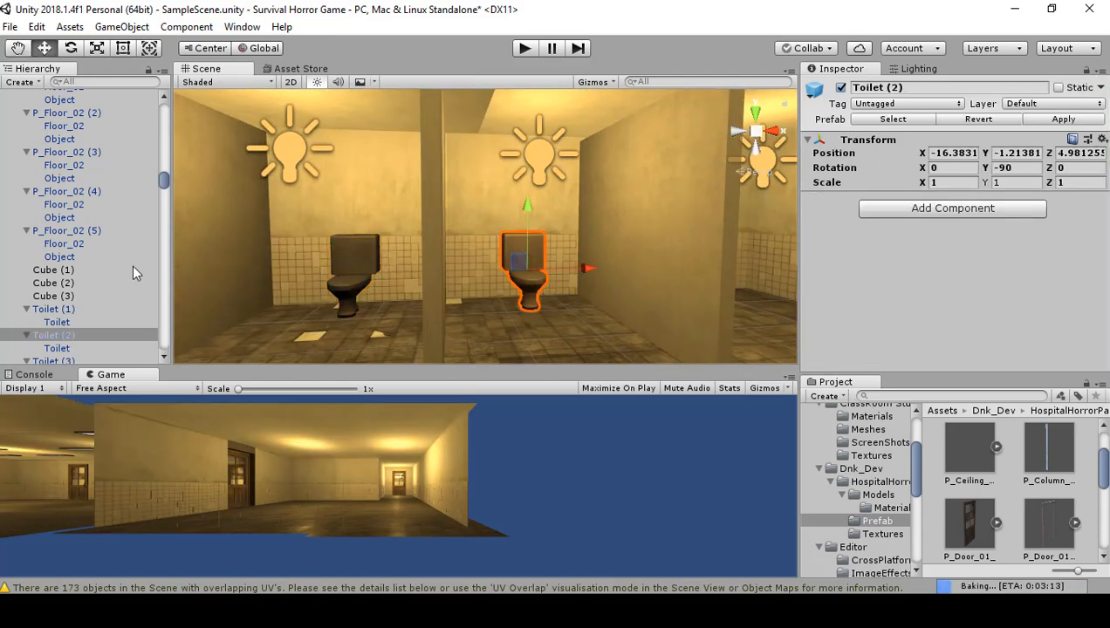
pyautogui.click(52, 350)
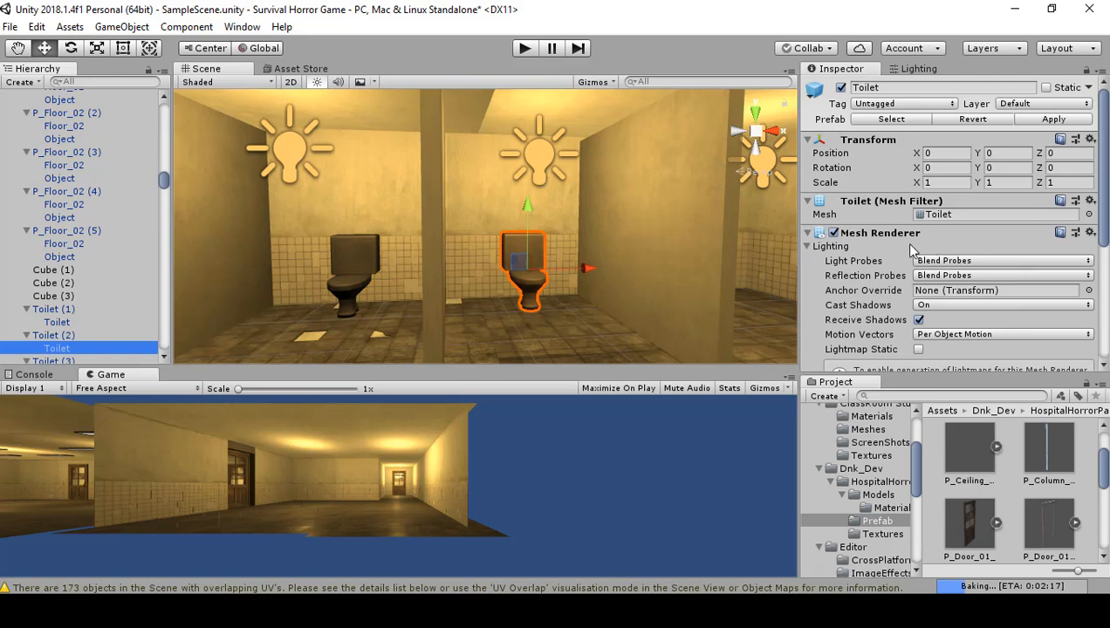
pyautogui.scroll(-3, 887, 290)
pyautogui.scroll(2, 875, 323)
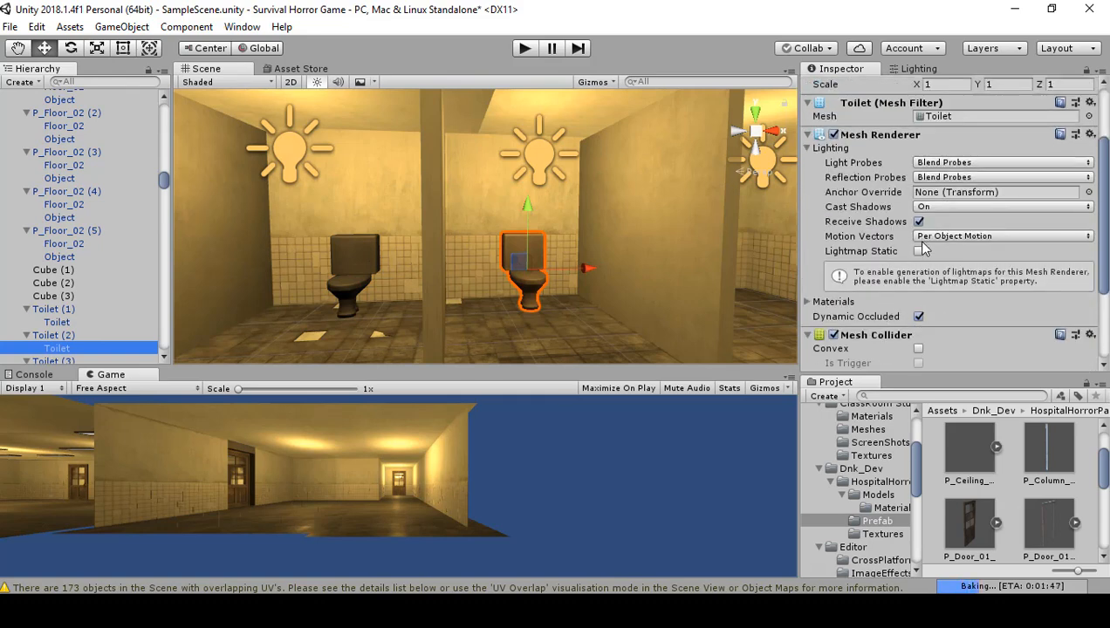
pyautogui.click(919, 251)
pyautogui.click(919, 252)
# Enable Lightmap Static on the child mesh of Toilet (3) in the last stall.
pyautogui.keyDown('alt'); pyautogui.moveTo(530, 239); pyautogui.dragTo(558, 257); pyautogui.keyUp('alt')
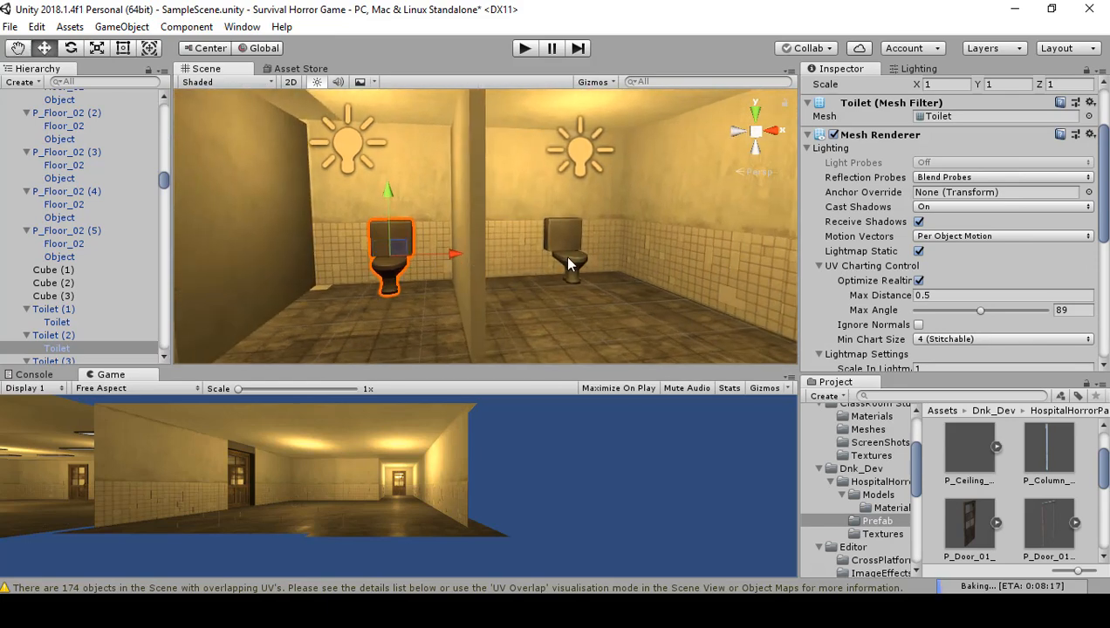
pyautogui.click(565, 260)
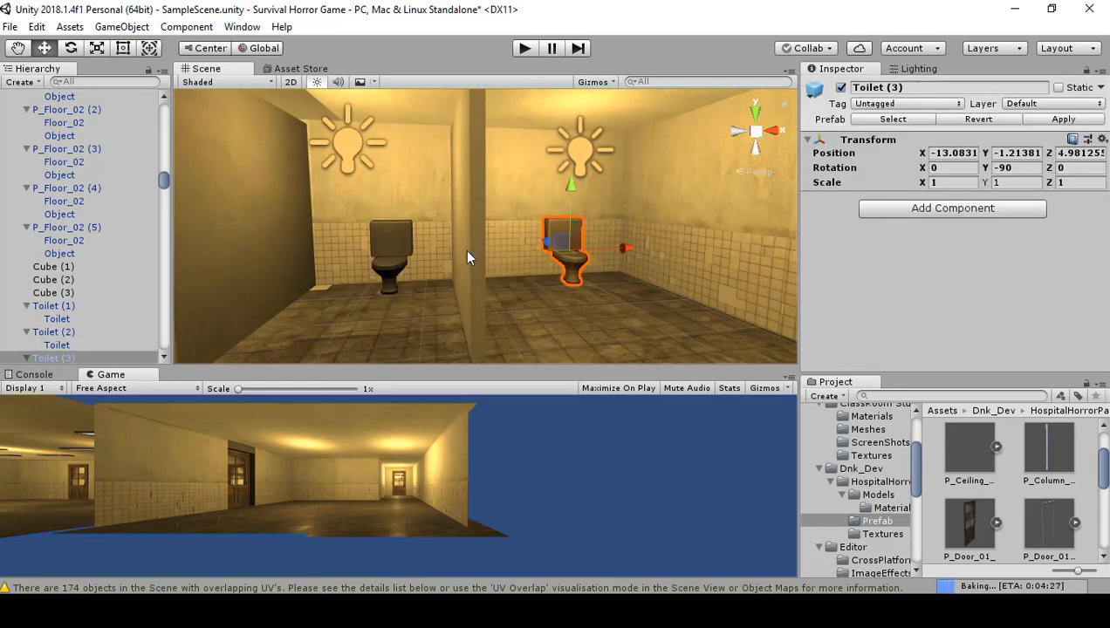
pyautogui.scroll(-4, 92, 220)
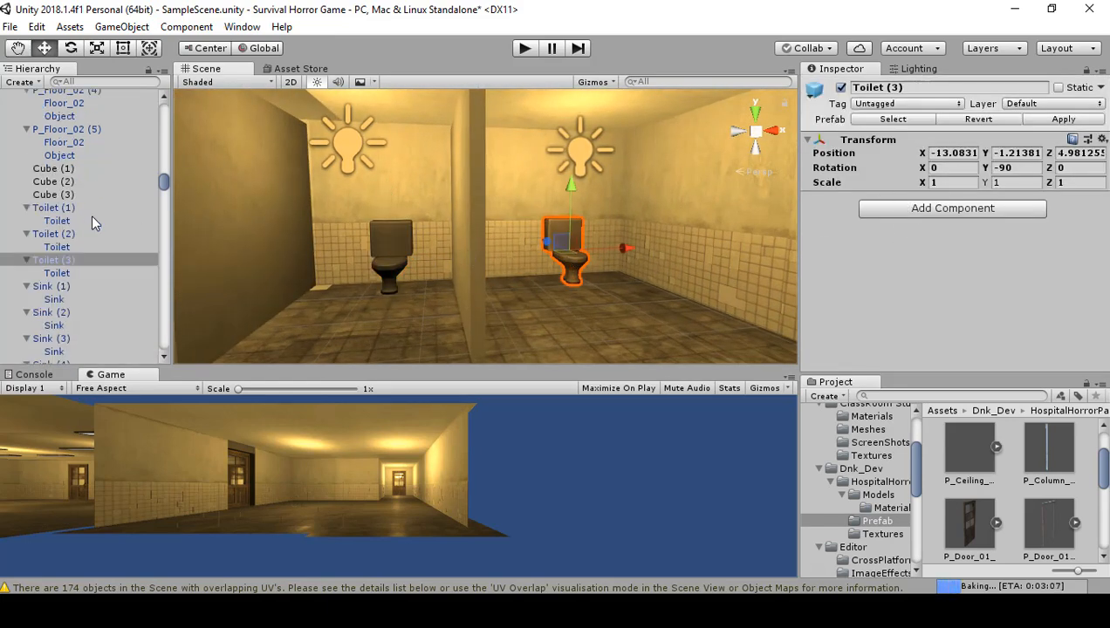
pyautogui.click(56, 273)
pyautogui.scroll(-3, 931, 228)
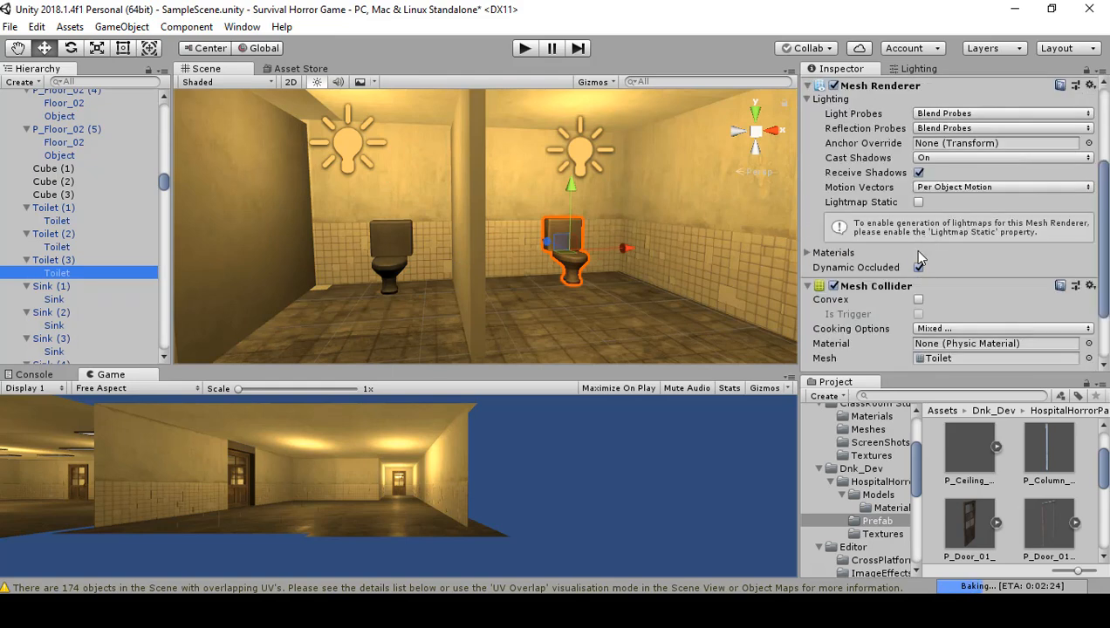
pyautogui.click(918, 201)
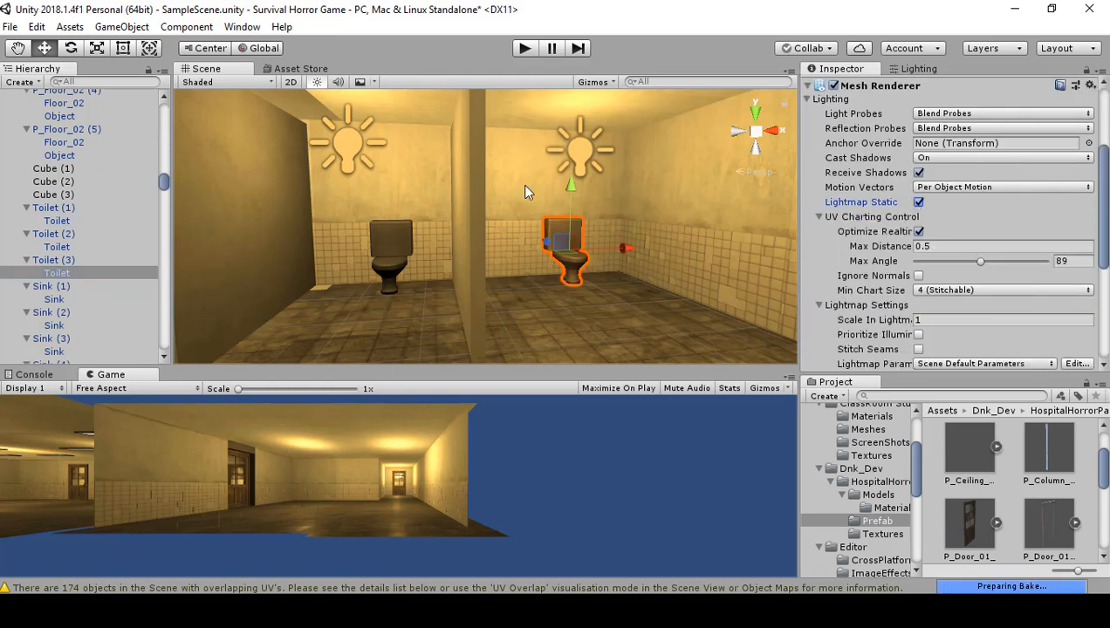
# Make the child mesh of Sink (4), the corner sink in the restroom row, Lightmap Static.
pyautogui.moveTo(522, 184); pyautogui.dragTo(680, 231, button='right')
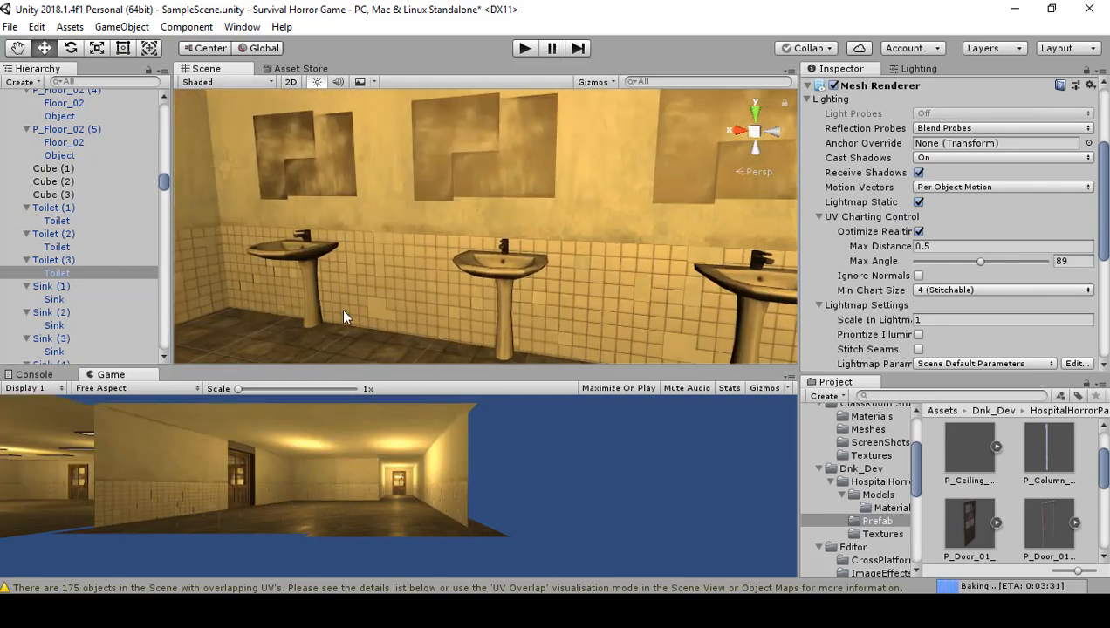
pyautogui.click(268, 250)
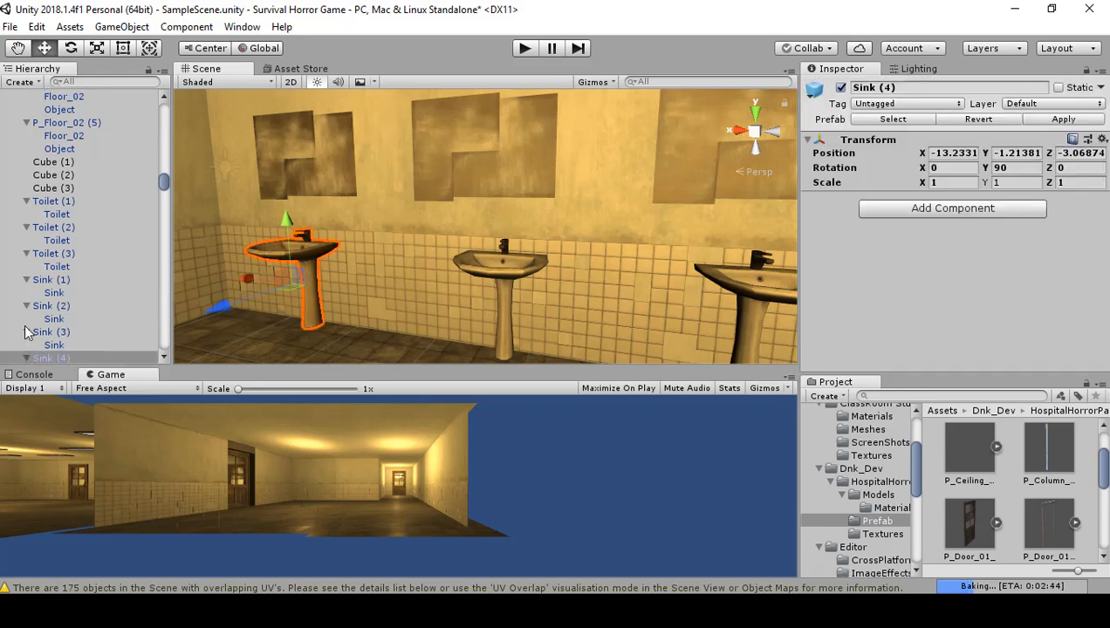
pyautogui.scroll(-3, 75, 313)
pyautogui.click(74, 323)
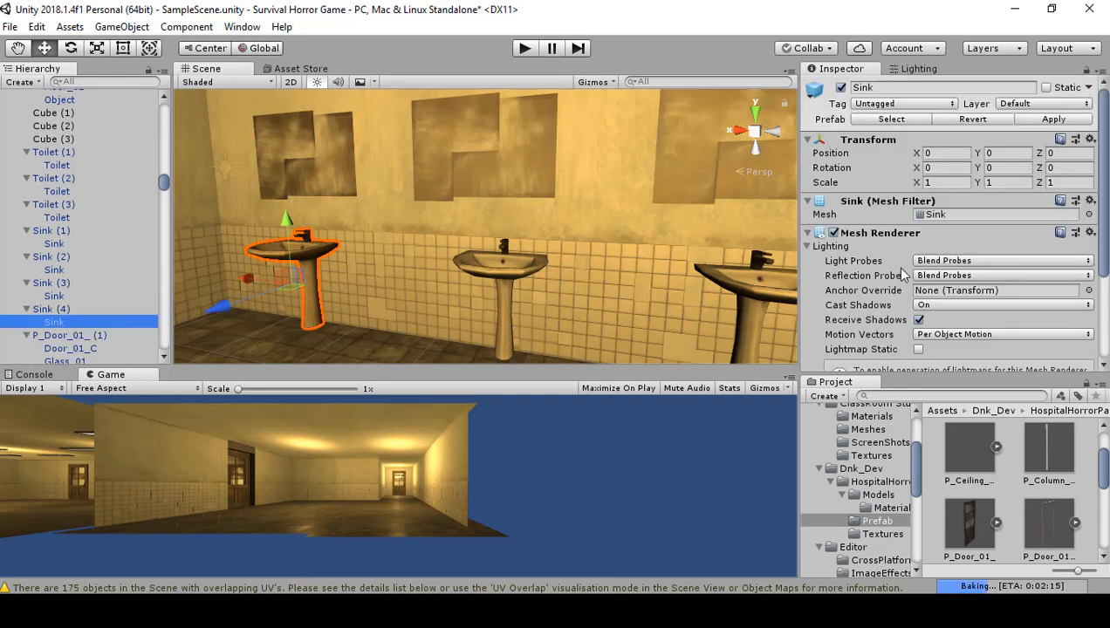
pyautogui.scroll(-1, 901, 275)
pyautogui.click(918, 301)
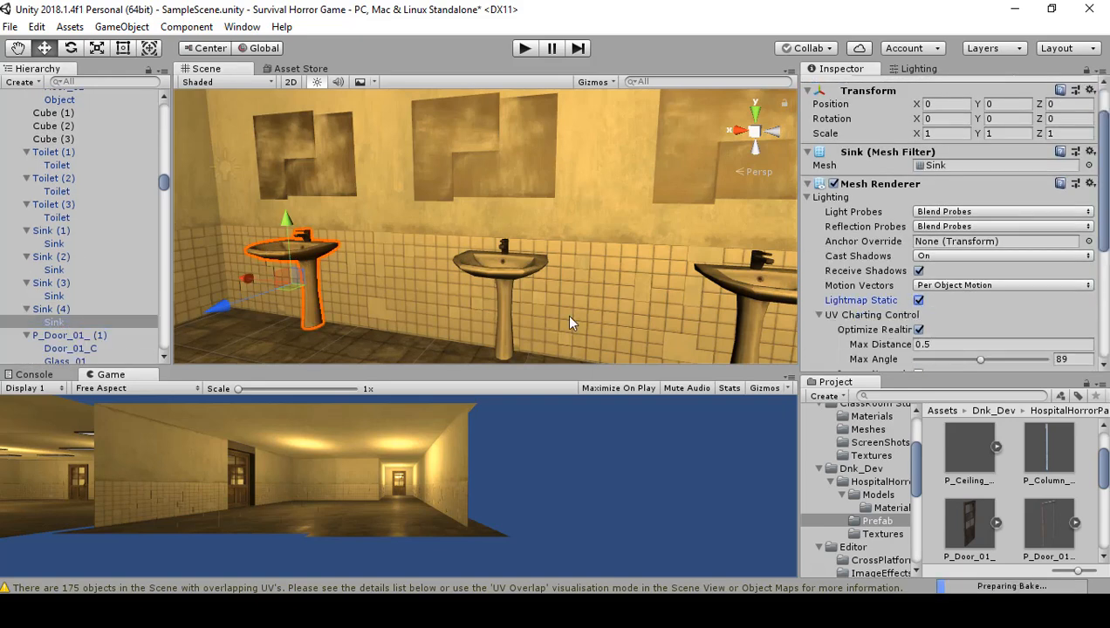
# Make the child mesh of Sink (3), the sink next to the corner one, Lightmap Static.
pyautogui.click(511, 271)
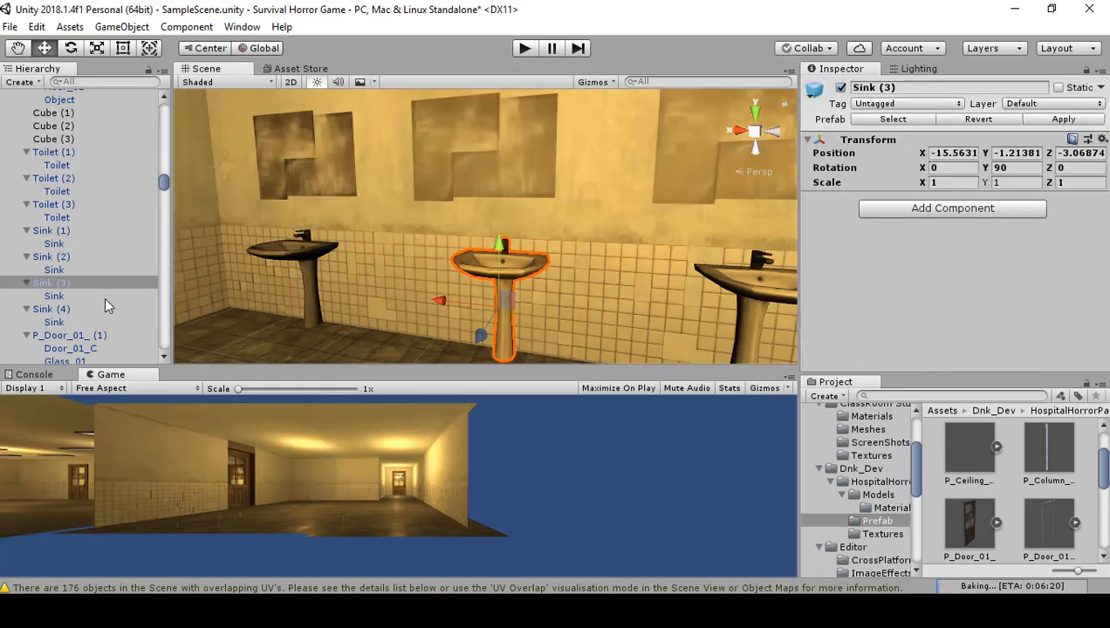
pyautogui.click(61, 296)
pyautogui.scroll(-2, 914, 304)
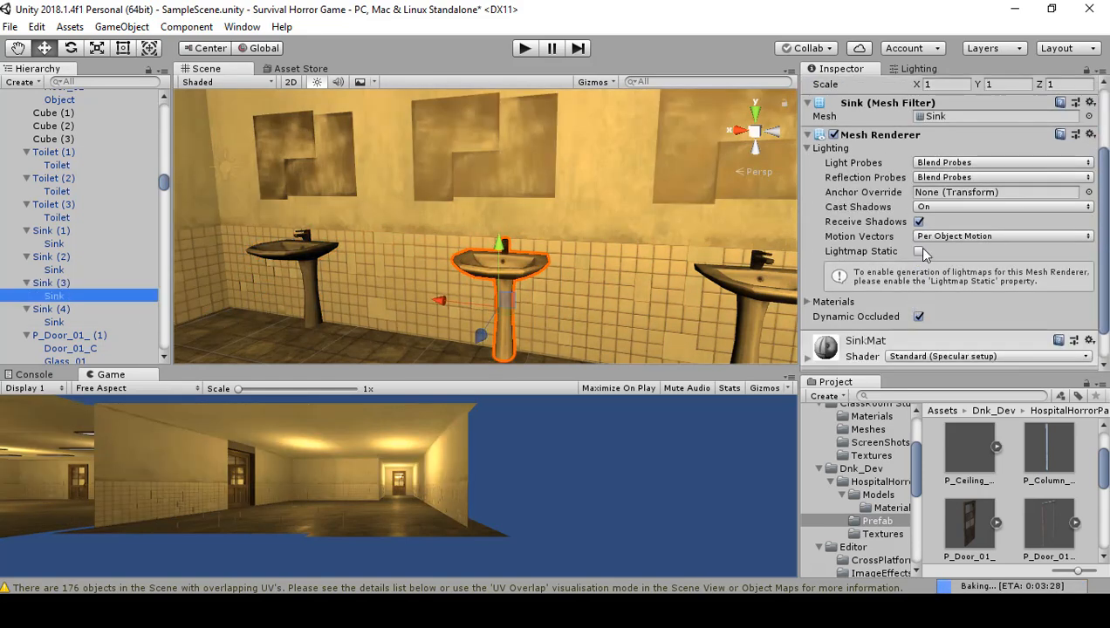
pyautogui.click(918, 251)
# Make the child mesh of Sink (2), the middle sink of the row, Lightmap Static.
pyautogui.keyDown('alt'); pyautogui.moveTo(562, 303); pyautogui.dragTo(534, 262); pyautogui.keyUp('alt')
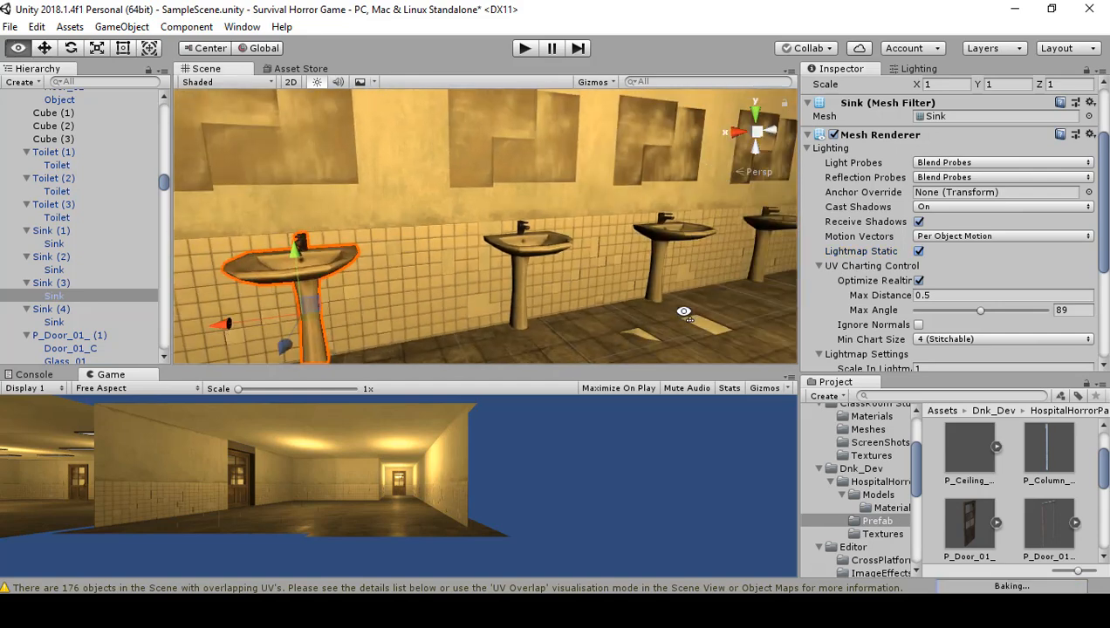
pyautogui.click(534, 262)
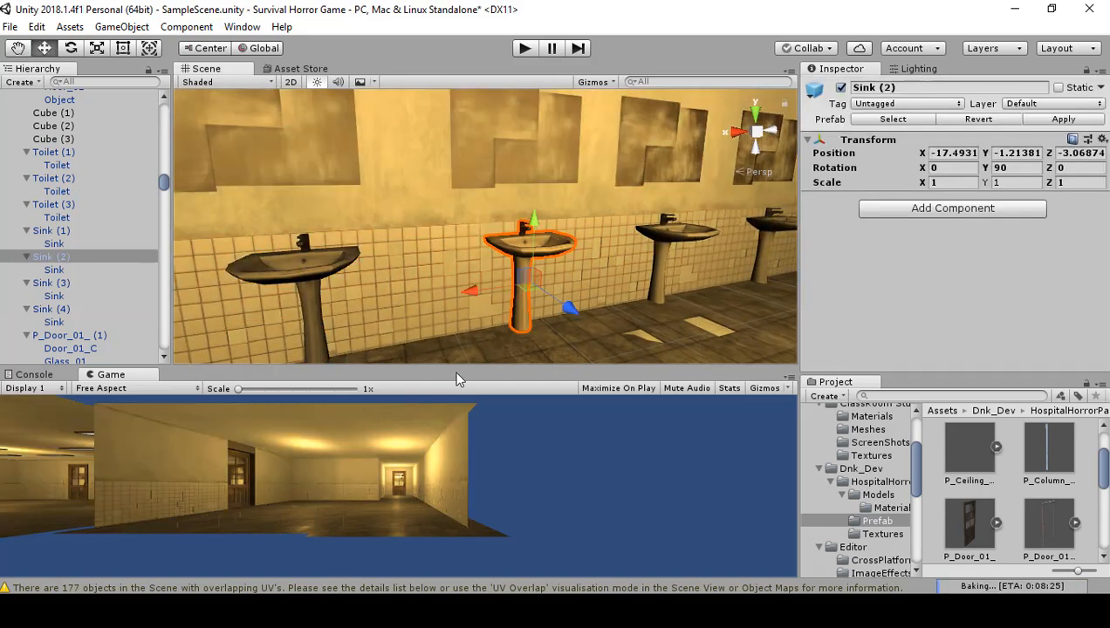
pyautogui.click(63, 258)
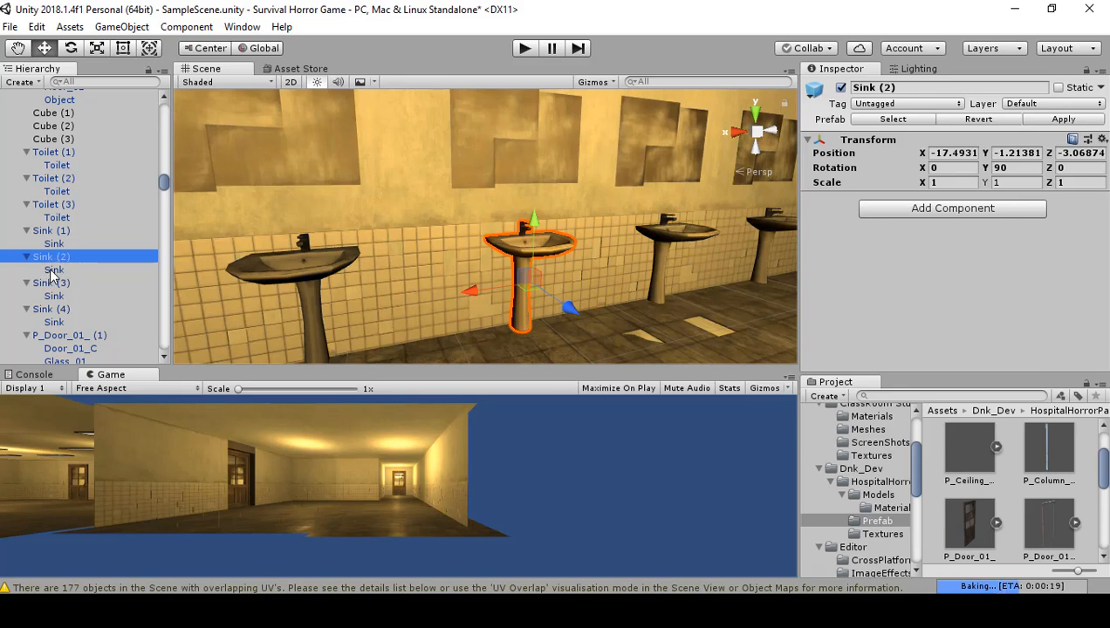
pyautogui.click(53, 270)
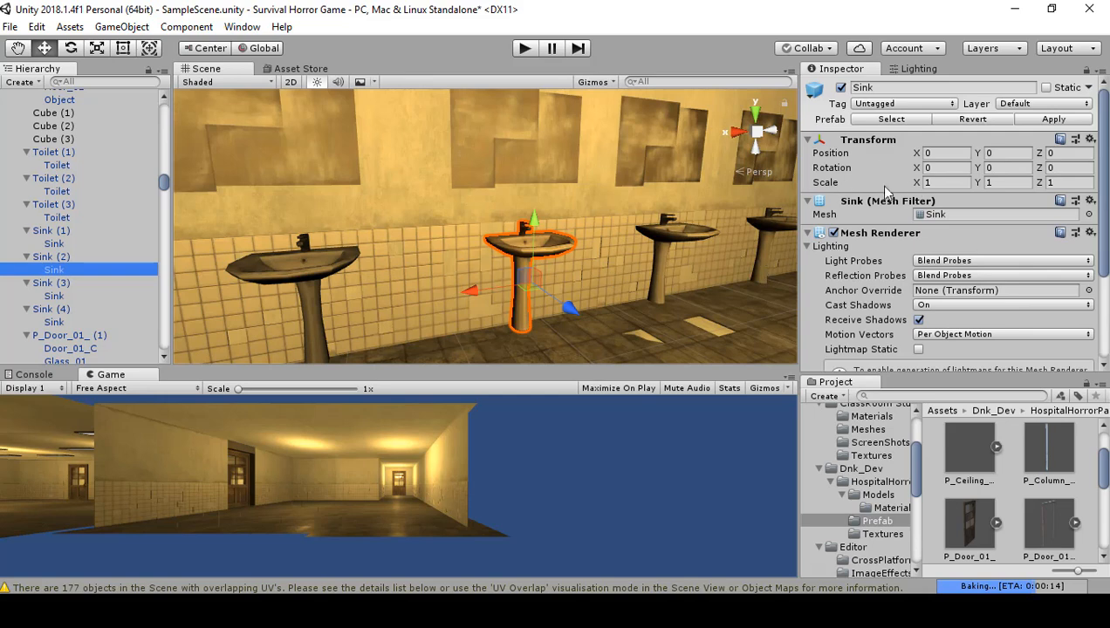
pyautogui.scroll(-3, 884, 191)
pyautogui.click(908, 252)
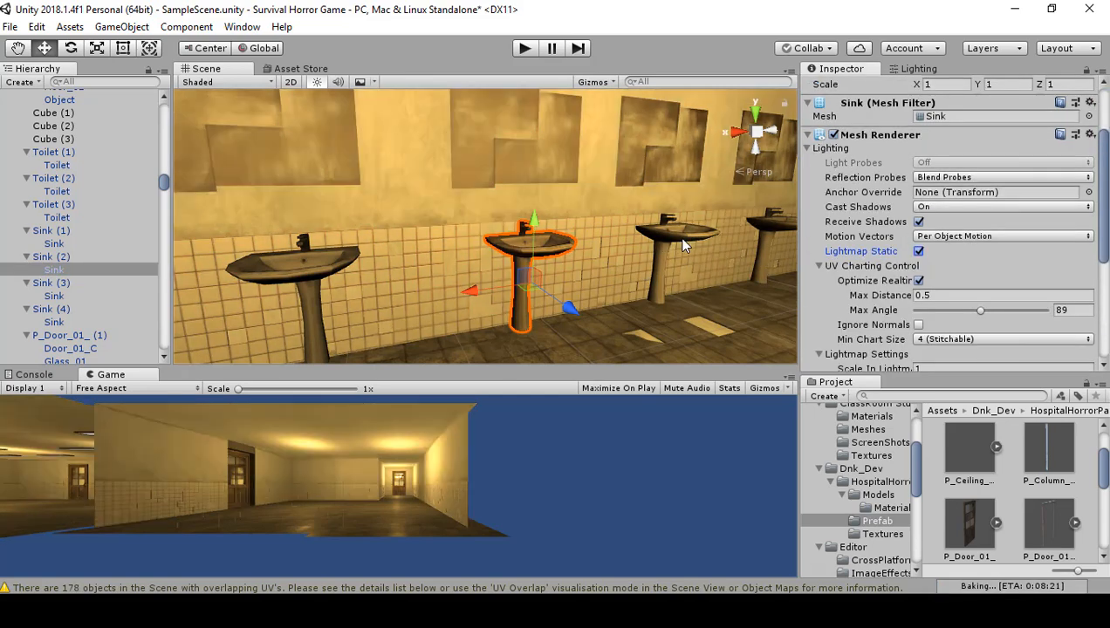
# Turn on Lightmap Static for the child mesh of Sink (1), the second-to-last sink in the row.
pyautogui.click(683, 247)
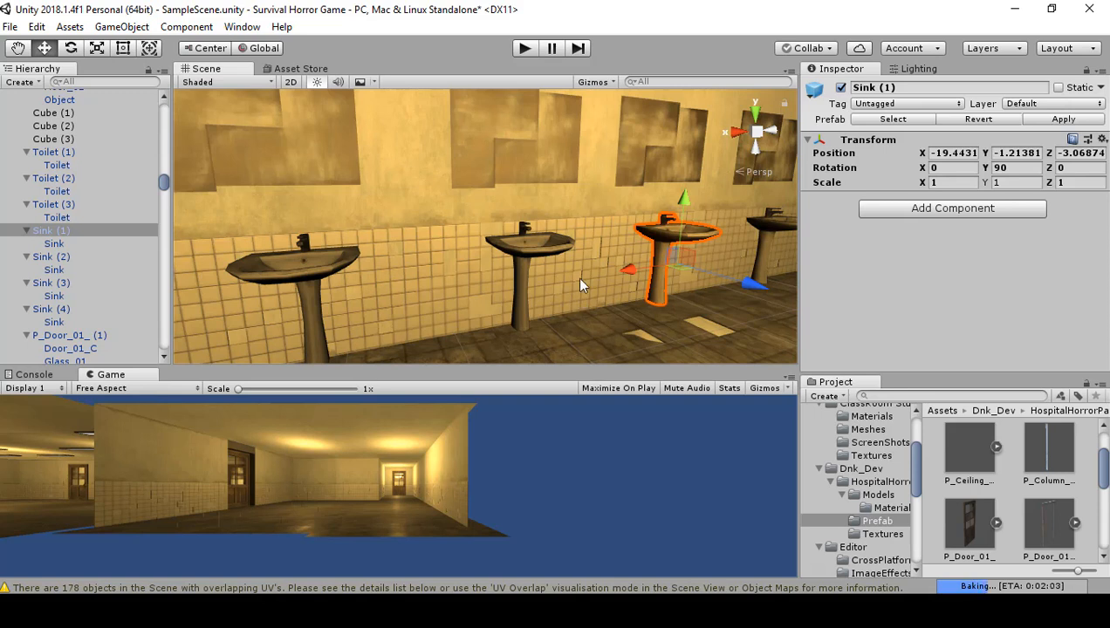
pyautogui.click(88, 228)
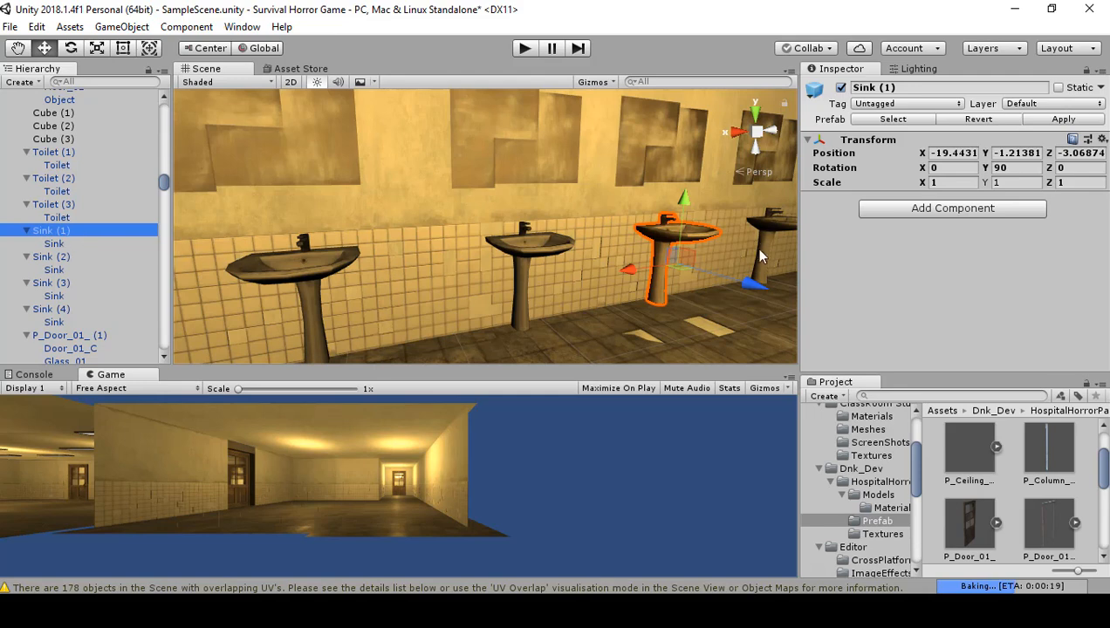
pyautogui.click(63, 243)
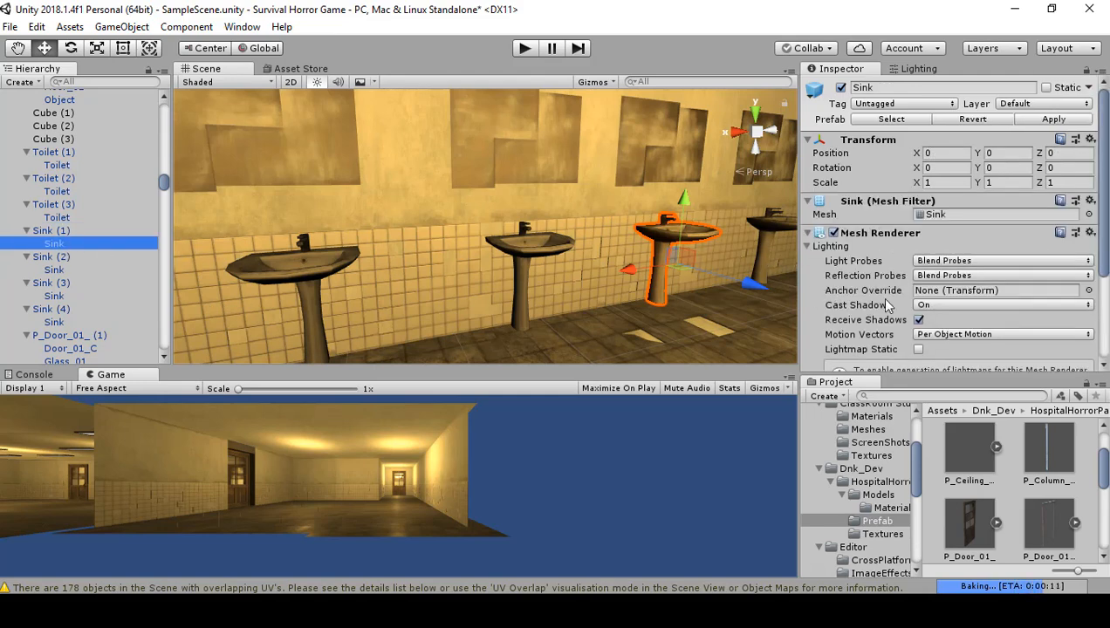
pyautogui.click(918, 349)
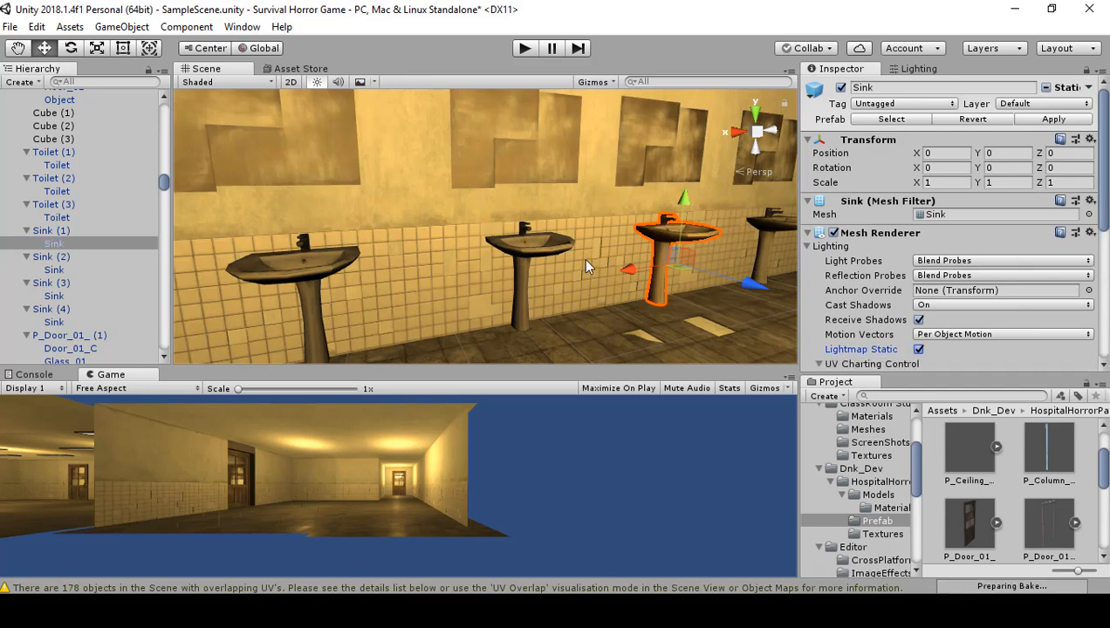
# Make the child mesh of the last sink in the restroom row Lightmap Static.
pyautogui.scroll(-5, 681, 266)
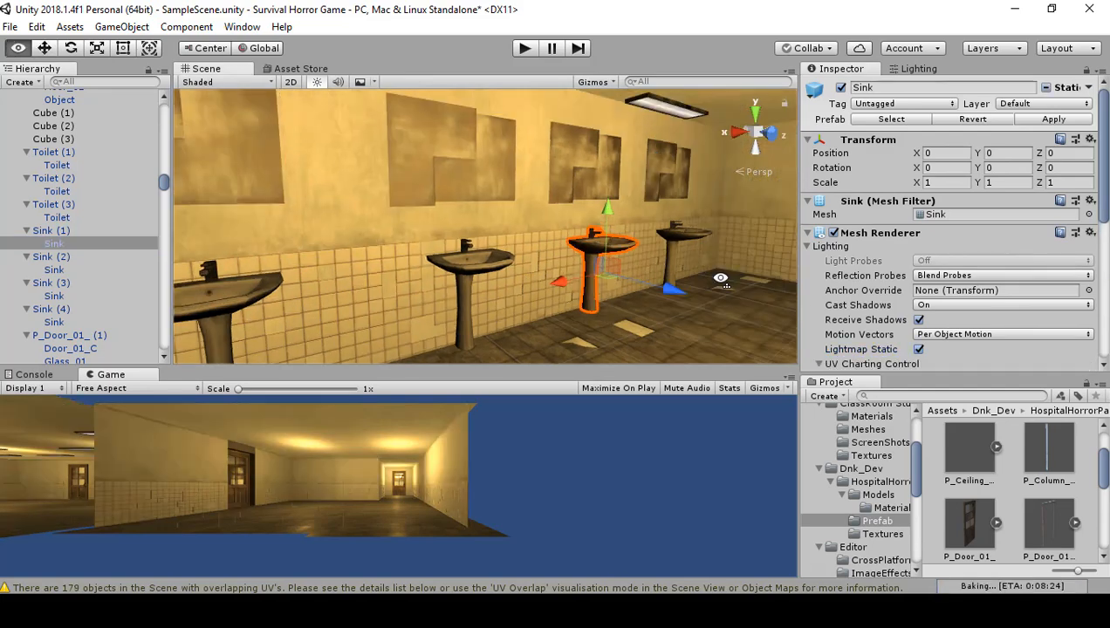
pyautogui.click(678, 241)
pyautogui.click(683, 234)
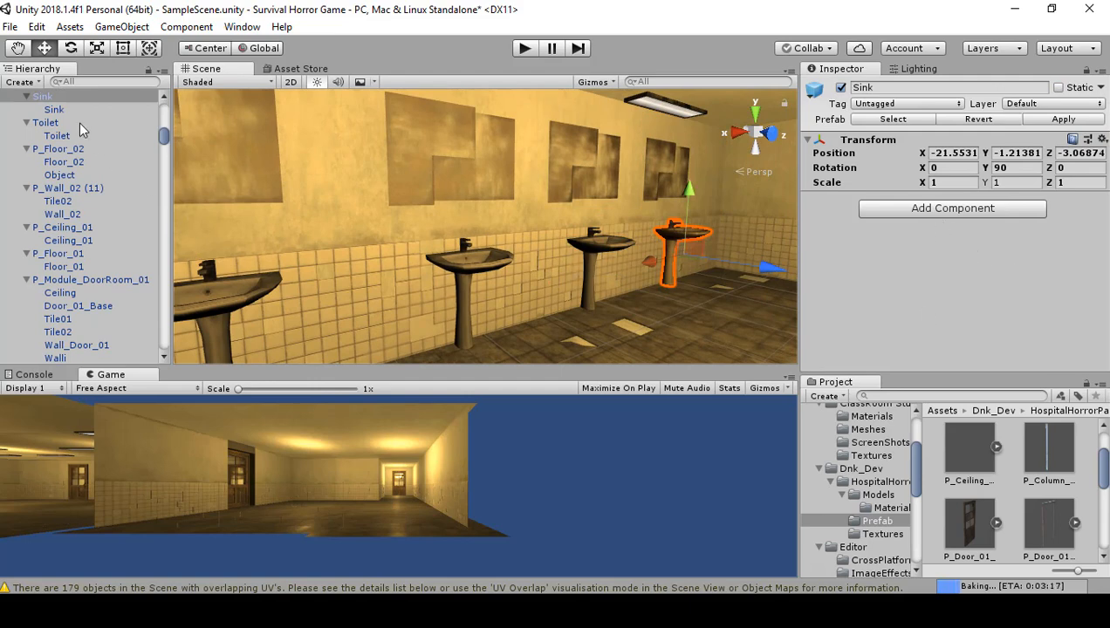
pyautogui.click(52, 109)
pyautogui.scroll(-3, 907, 262)
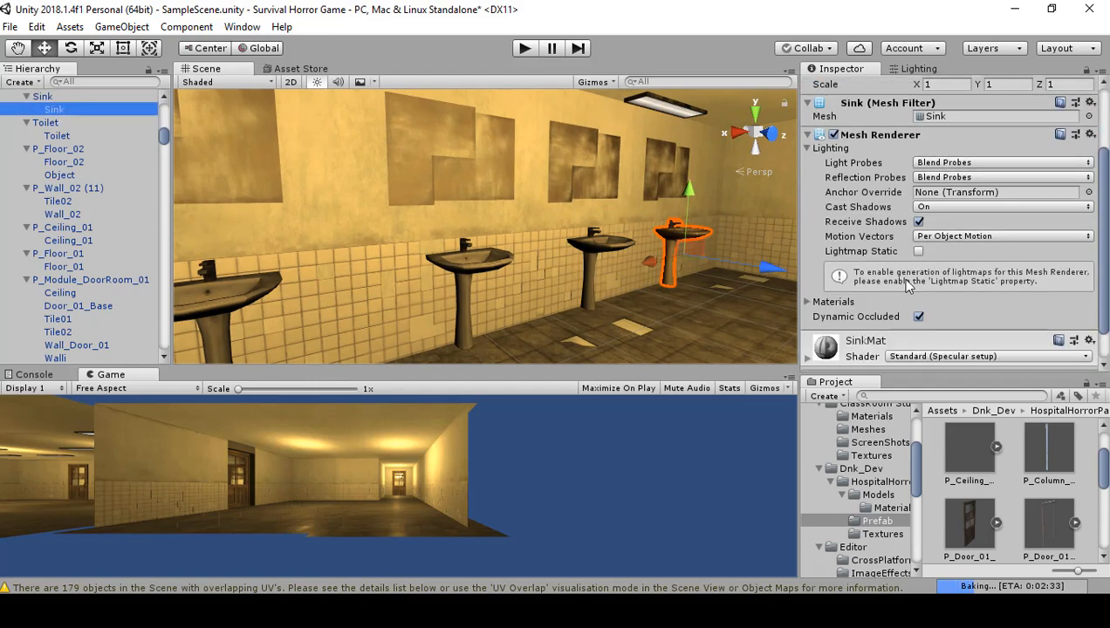
pyautogui.click(919, 251)
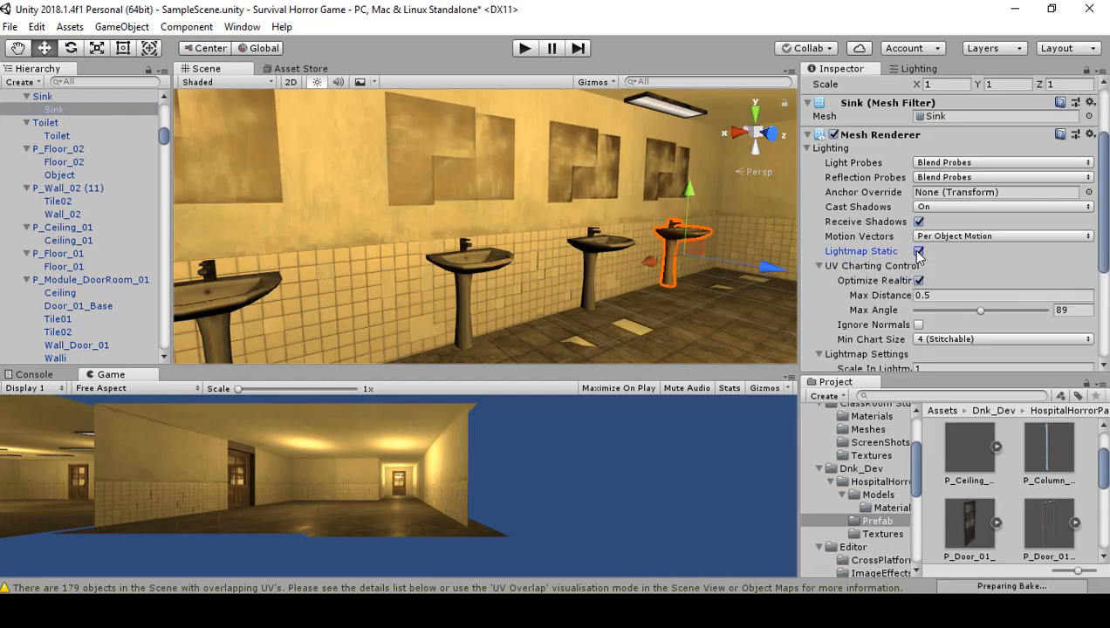
# Turn on Lightmap Static for the three toilet stall partitions, Cube (1), Cube (2) and Cube (3), together.
pyautogui.moveTo(518, 256); pyautogui.dragTo(182, 206, button='right')
pyautogui.click(322, 253)
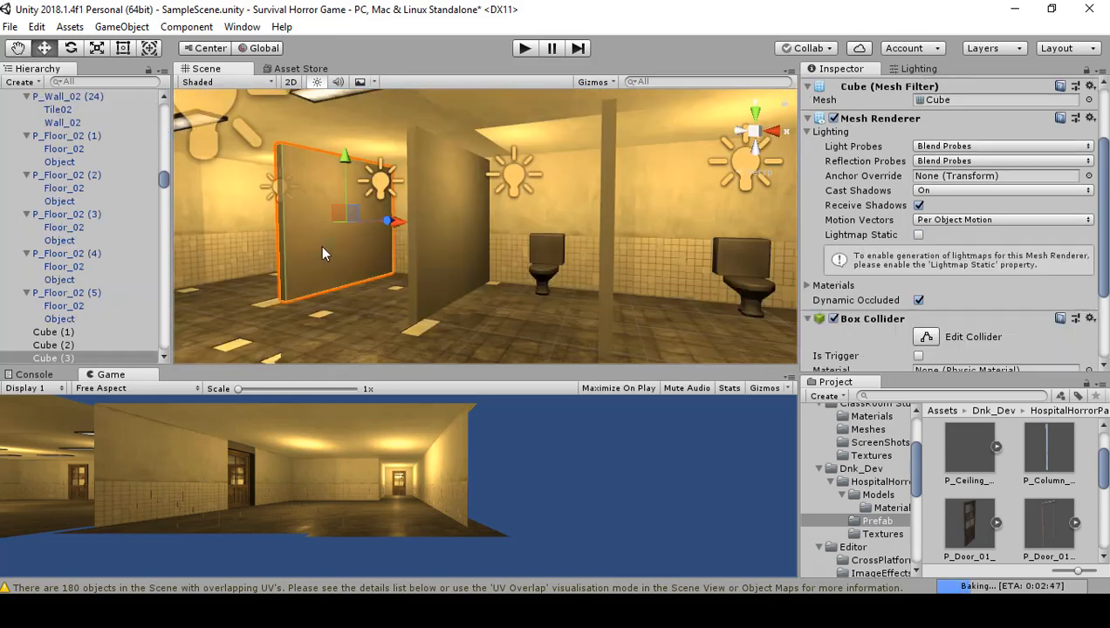
pyautogui.keyDown('ctrl'); pyautogui.click(438, 260); pyautogui.keyUp('ctrl')
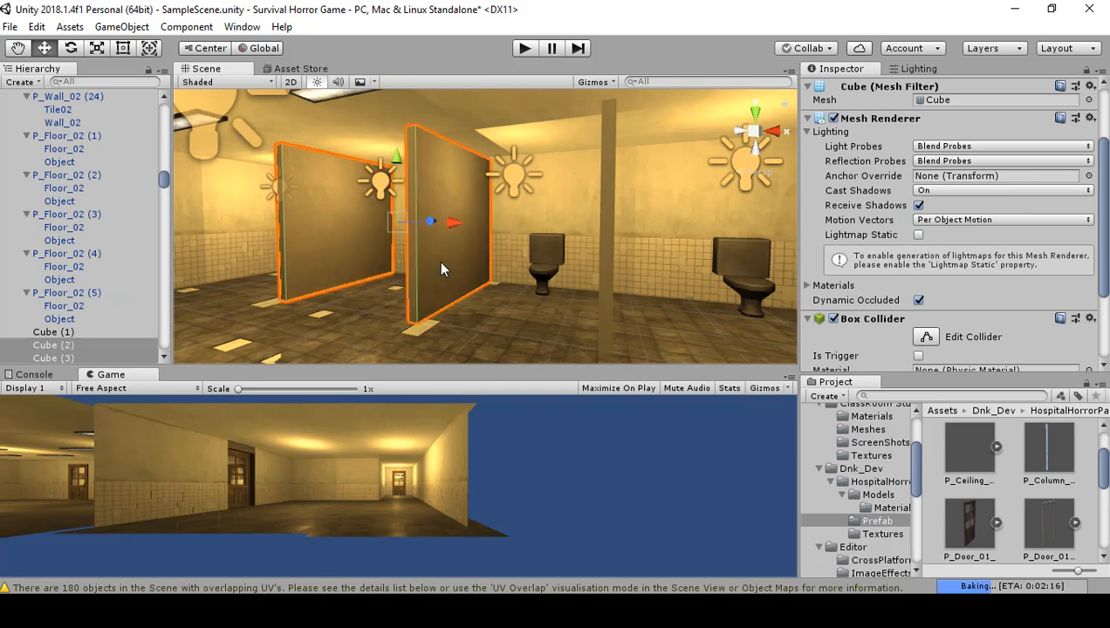
pyautogui.keyDown('ctrl'); pyautogui.click(598, 227); pyautogui.keyUp('ctrl')
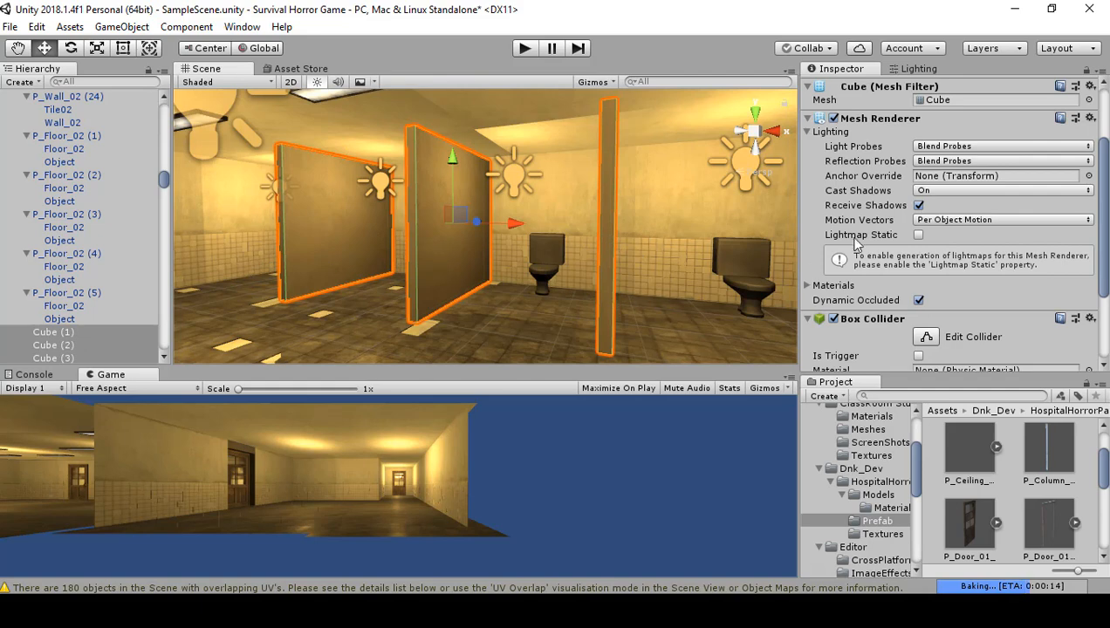
pyautogui.click(922, 238)
# Check the Mesh Renderer lighting settings of the cube above the restroom doorway and the quads on its sides.
pyautogui.moveTo(575, 275); pyautogui.dragTo(1012, 262, button='right')
pyautogui.moveTo(515, 200); pyautogui.dragTo(541, 169, button='right')
pyautogui.click(532, 187)
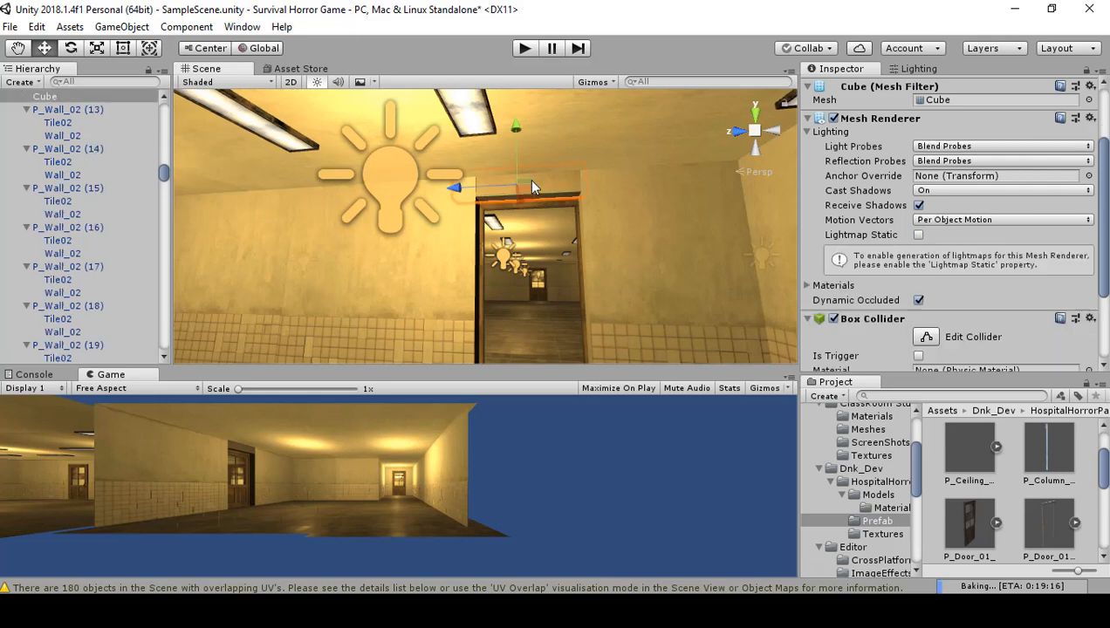
pyautogui.moveTo(563, 238); pyautogui.dragTo(433, 230, button='right')
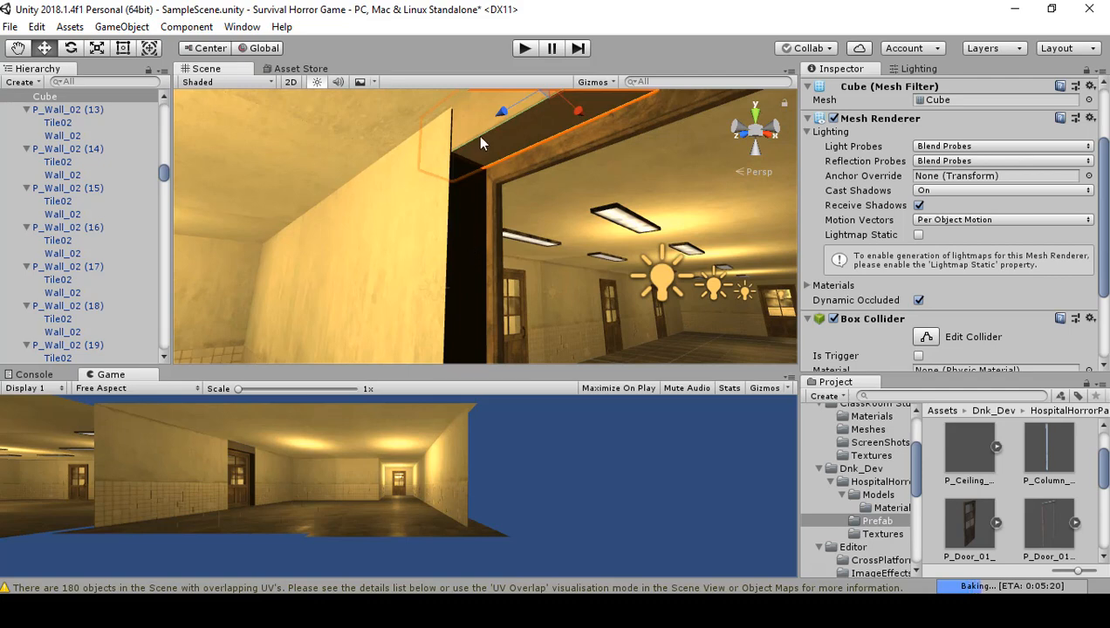
pyautogui.click(462, 246)
pyautogui.moveTo(461, 246); pyautogui.dragTo(727, 249, button='right')
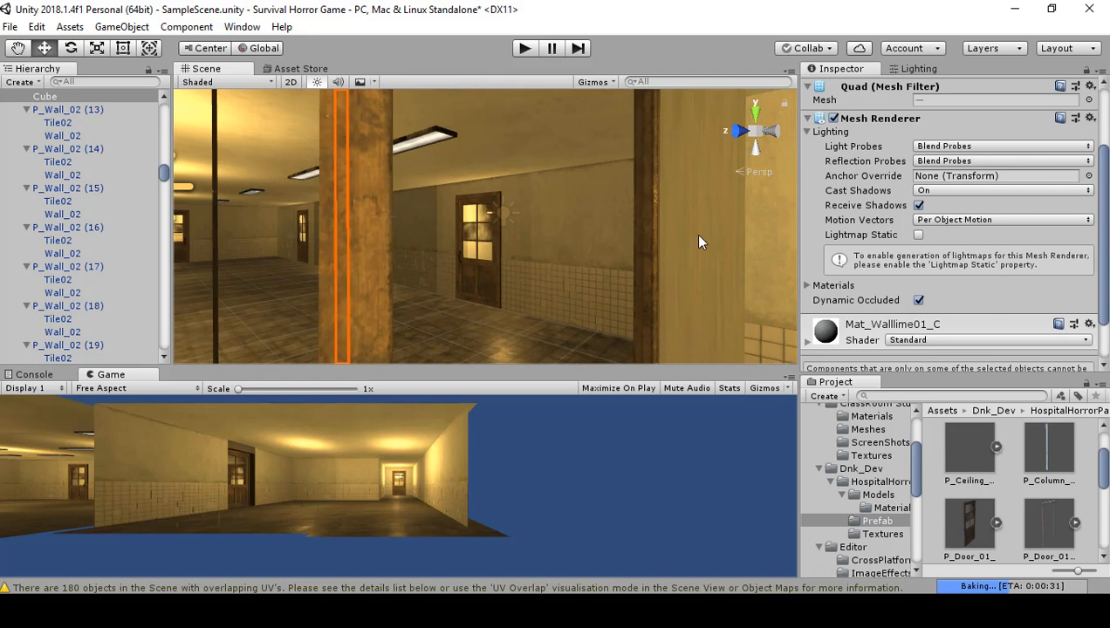
pyautogui.keyDown('shift'); pyautogui.click(699, 236); pyautogui.keyUp('shift')
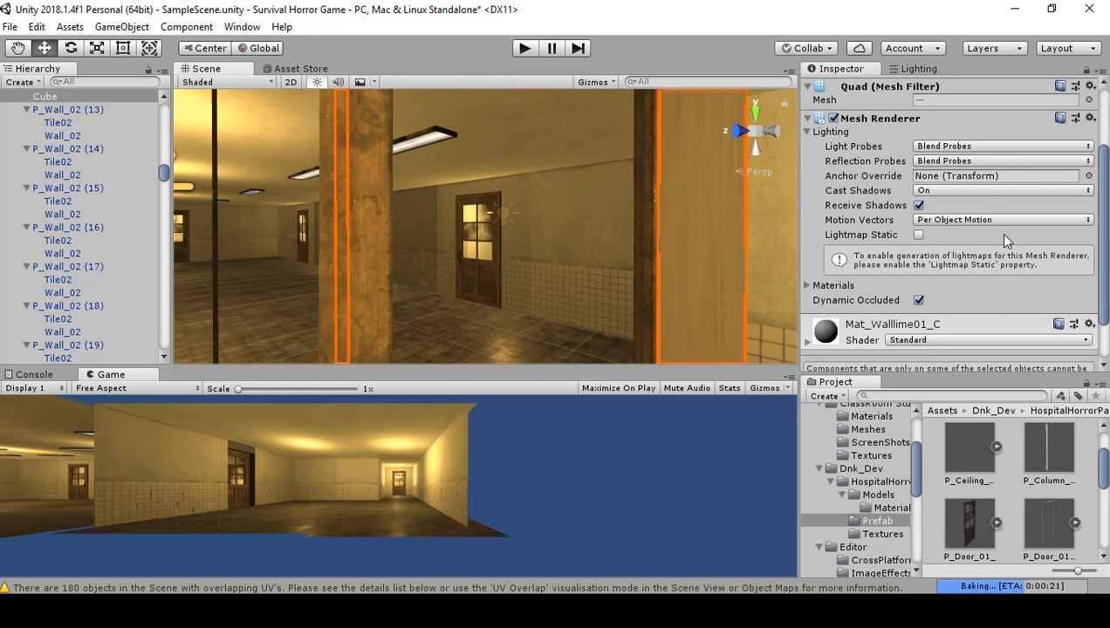
pyautogui.scroll(3, 997, 232)
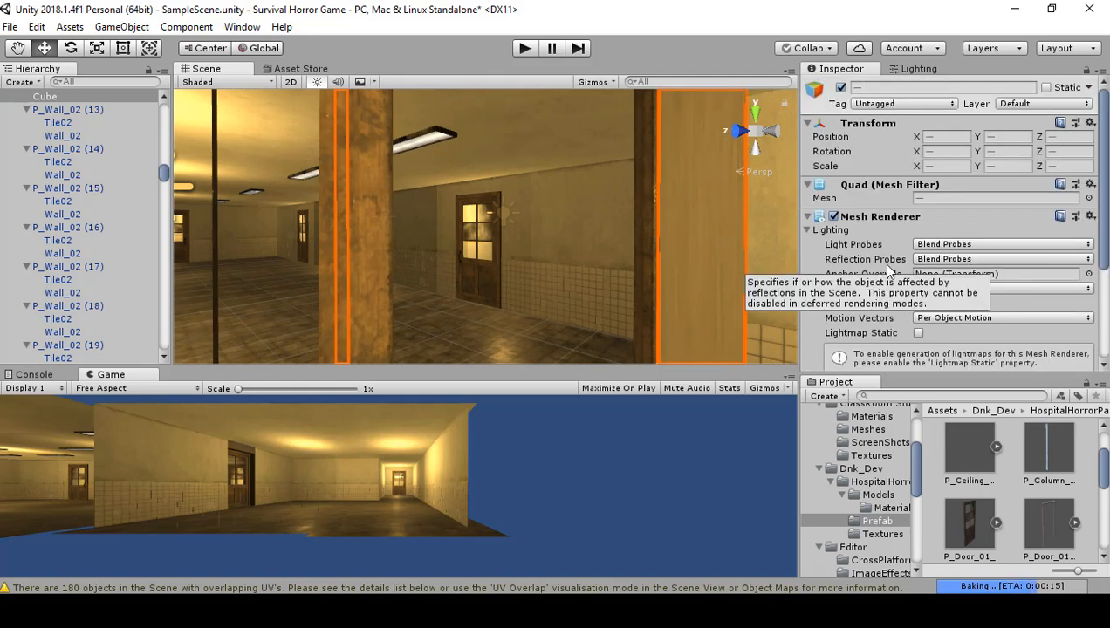
pyautogui.scroll(-2, 881, 274)
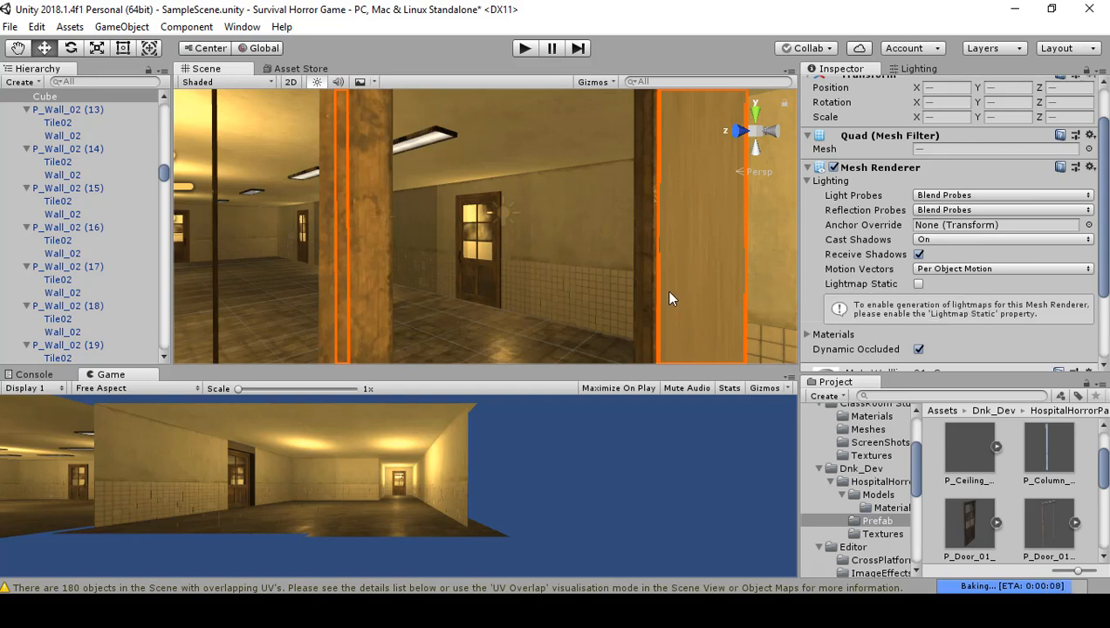
# Find the Doorway prefab in the Other Prefabs folder and expand it to show its child parts.
pyautogui.click(832, 482)
pyautogui.scroll(-3, 834, 494)
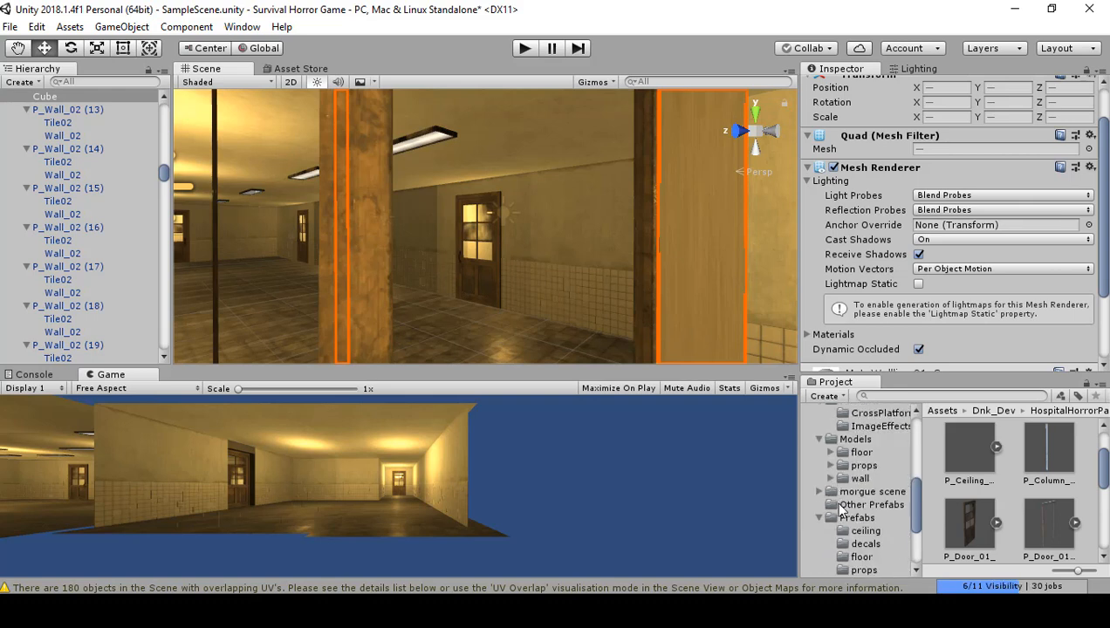
pyautogui.click(852, 506)
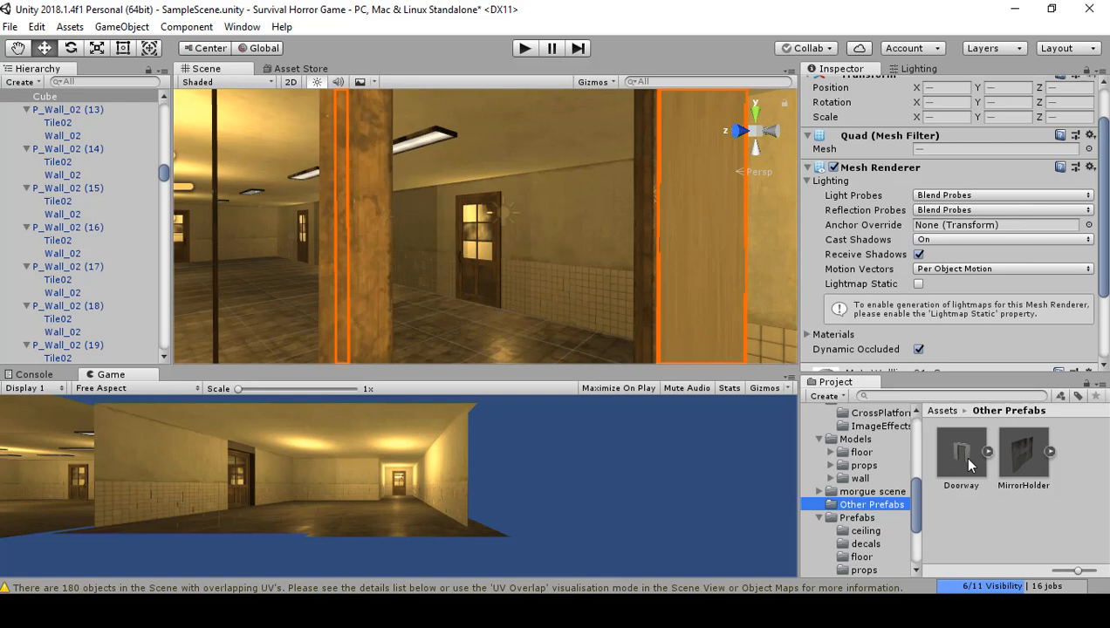
pyautogui.click(965, 459)
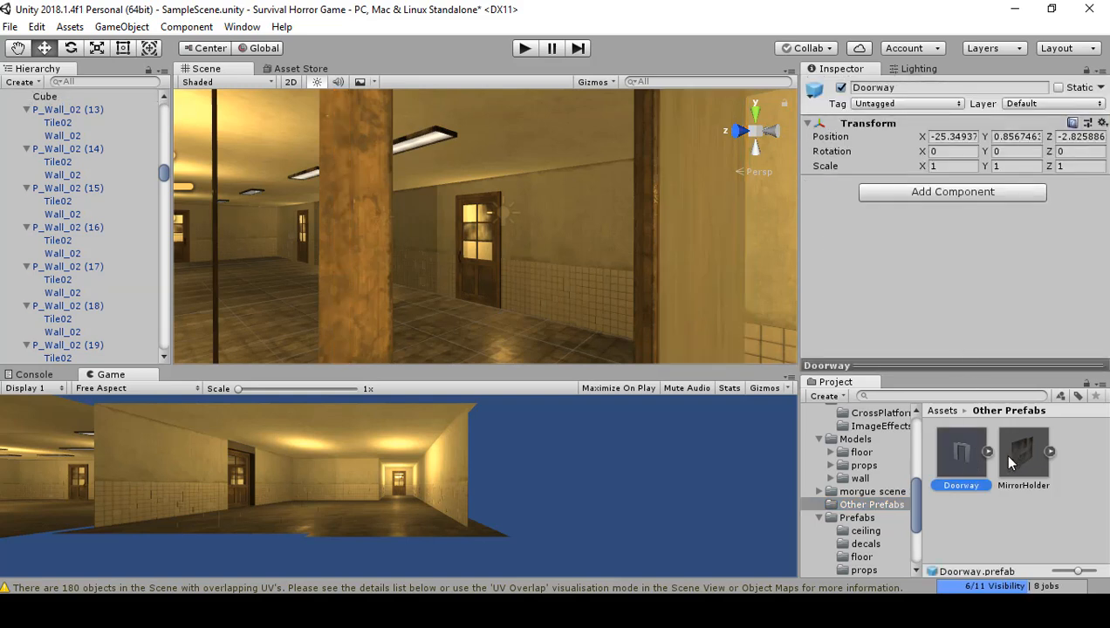
pyautogui.click(987, 452)
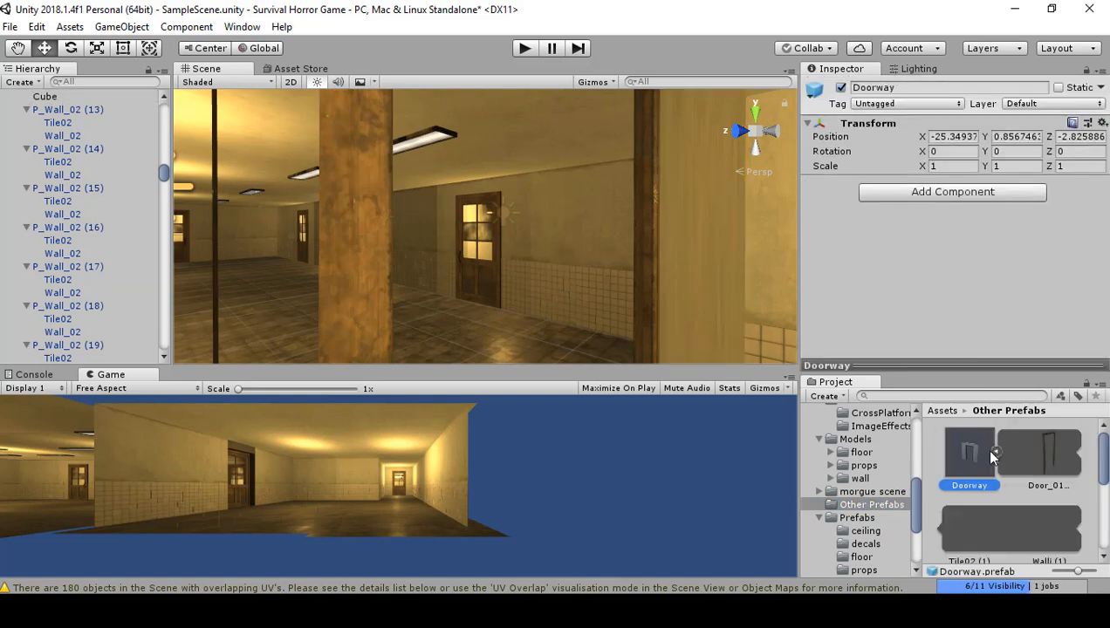
pyautogui.scroll(-1, 992, 456)
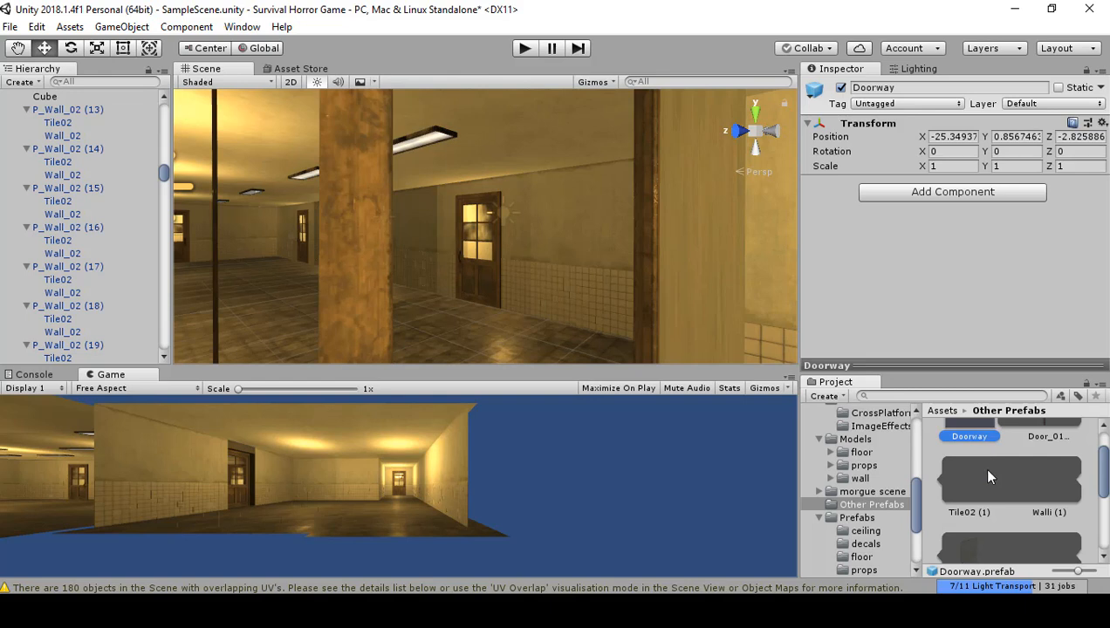
pyautogui.scroll(-1, 989, 476)
pyautogui.scroll(-1, 989, 476)
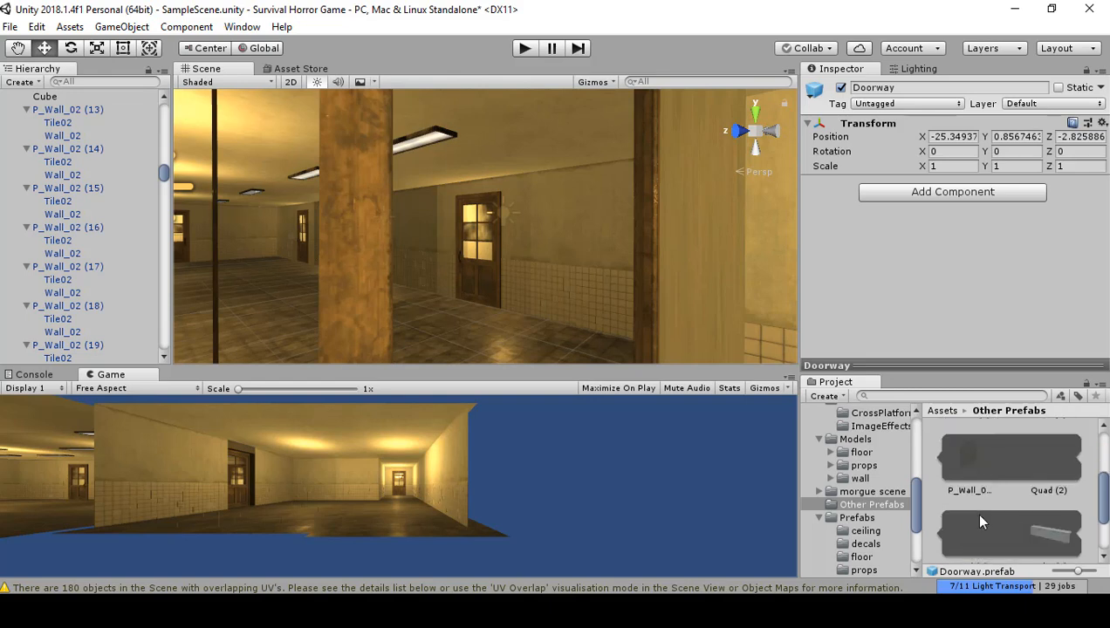
# Make Quad (2), Quad (3) and Cube (4) of the Doorway prefab Lightmap Static.
pyautogui.click(1039, 468)
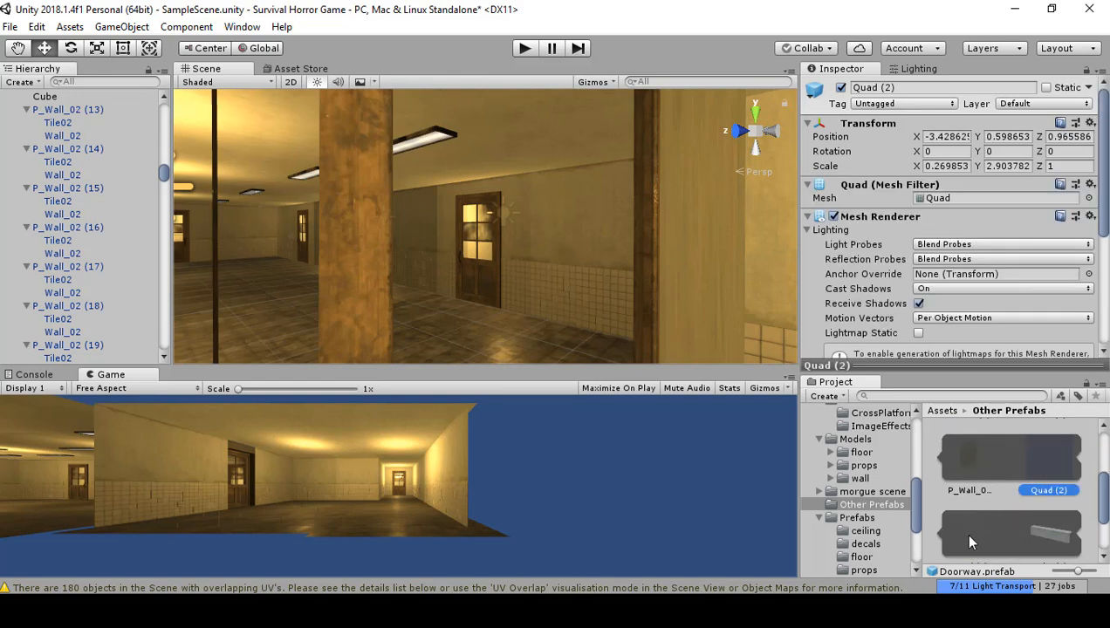
pyautogui.scroll(-1, 972, 541)
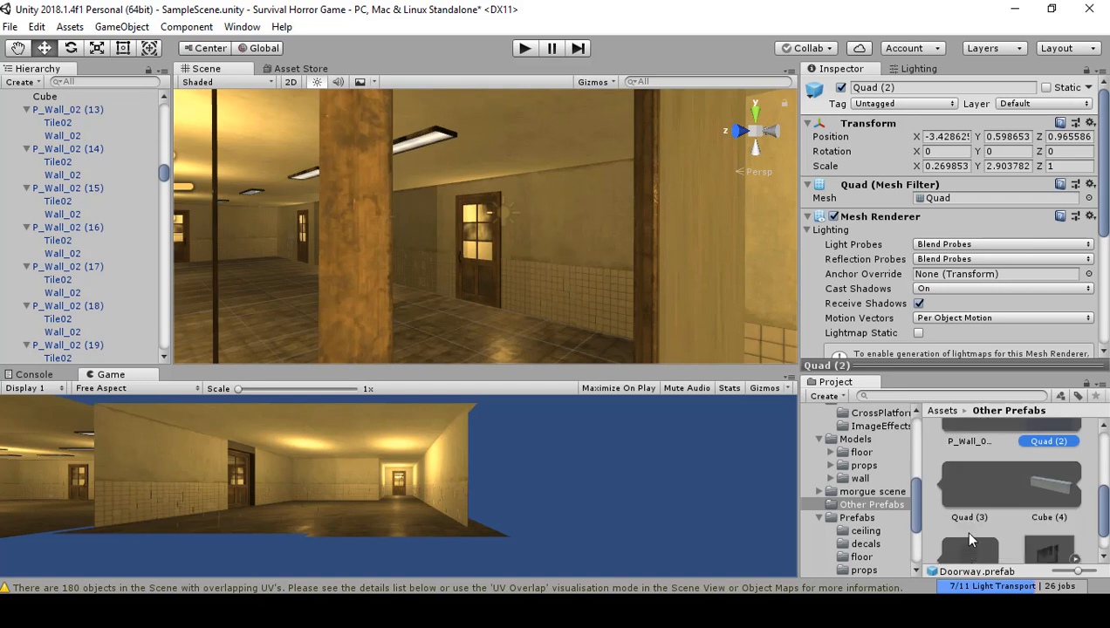
pyautogui.keyDown('ctrl'); pyautogui.click(964, 479); pyautogui.keyUp('ctrl')
pyautogui.keyDown('ctrl'); pyautogui.click(1039, 470); pyautogui.keyUp('ctrl')
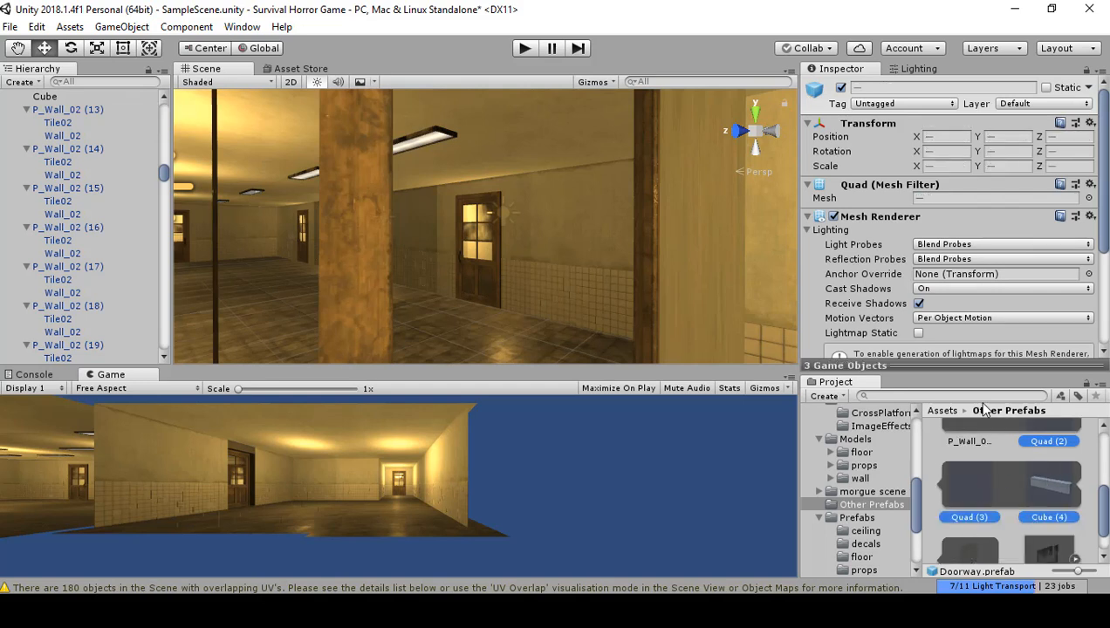
pyautogui.click(918, 333)
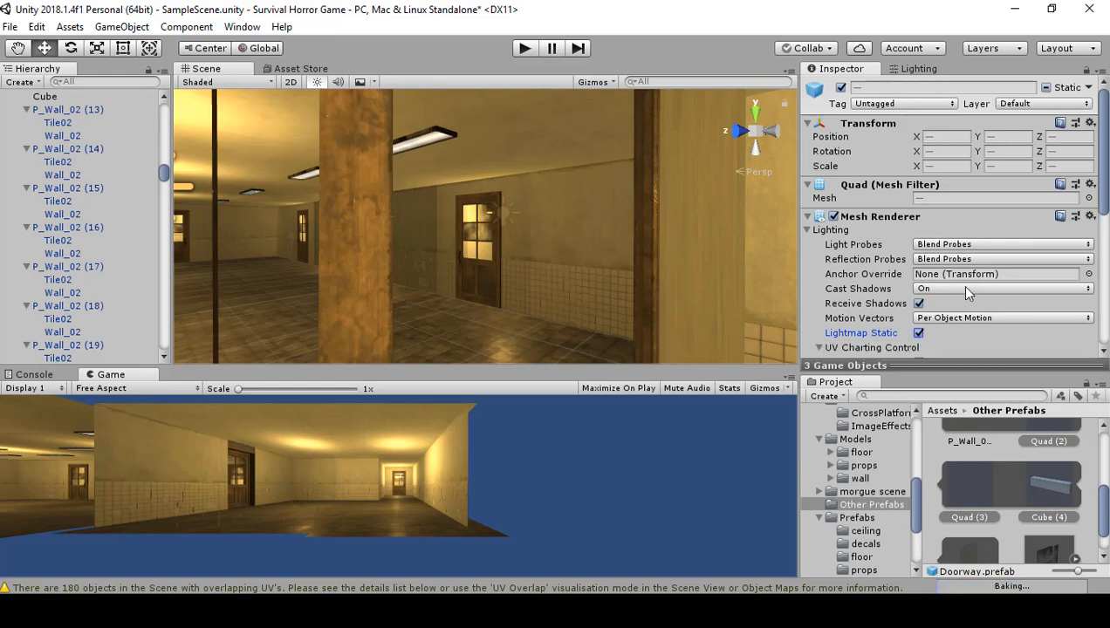
# Examine the baked shading on the stall partitions and review the Mesh Renderer lighting settings of Cube (1) and Cube (2).
pyautogui.moveTo(756, 292); pyautogui.dragTo(381, 238, button='right')
pyautogui.moveTo(659, 253); pyautogui.dragTo(377, 270, button='right')
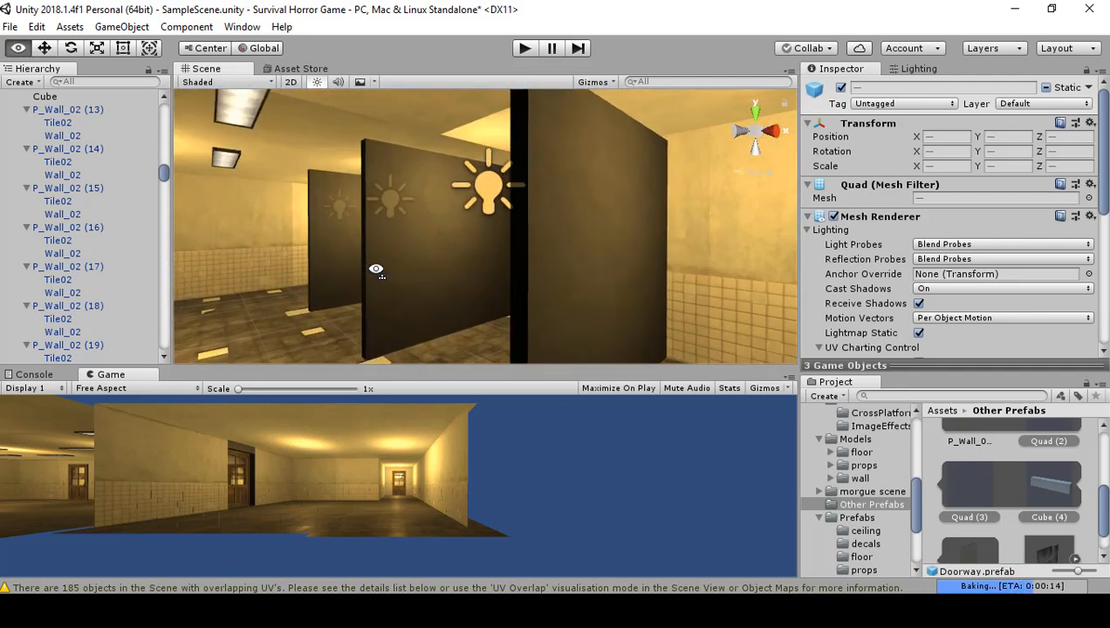
pyautogui.moveTo(469, 287); pyautogui.dragTo(614, 307, button='right')
pyautogui.click(389, 273)
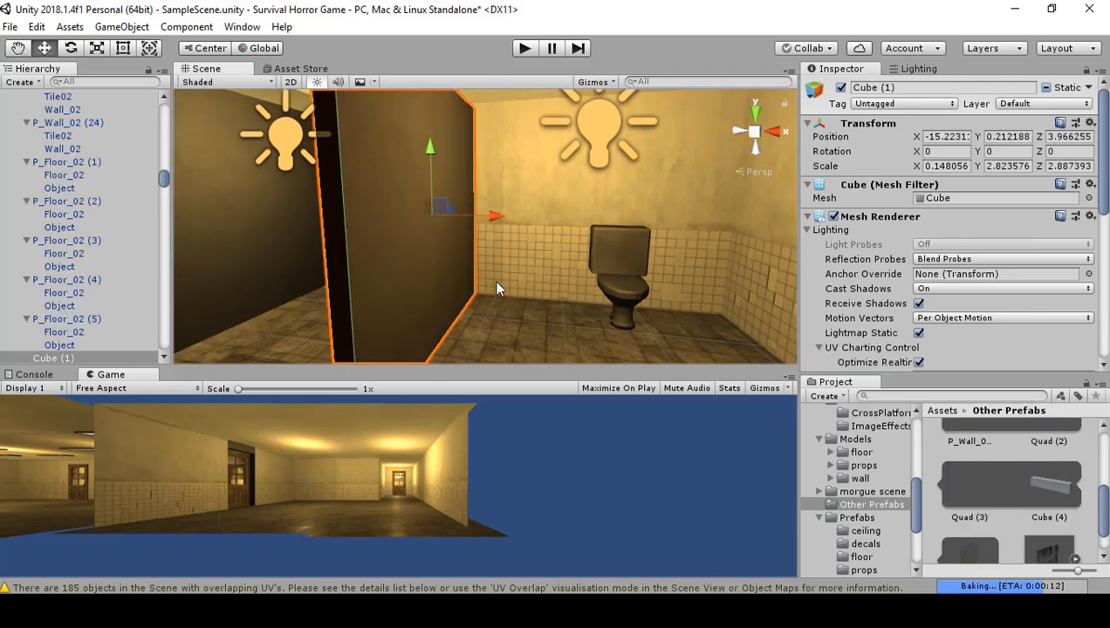
pyautogui.moveTo(493, 280); pyautogui.dragTo(650, 286, button='right')
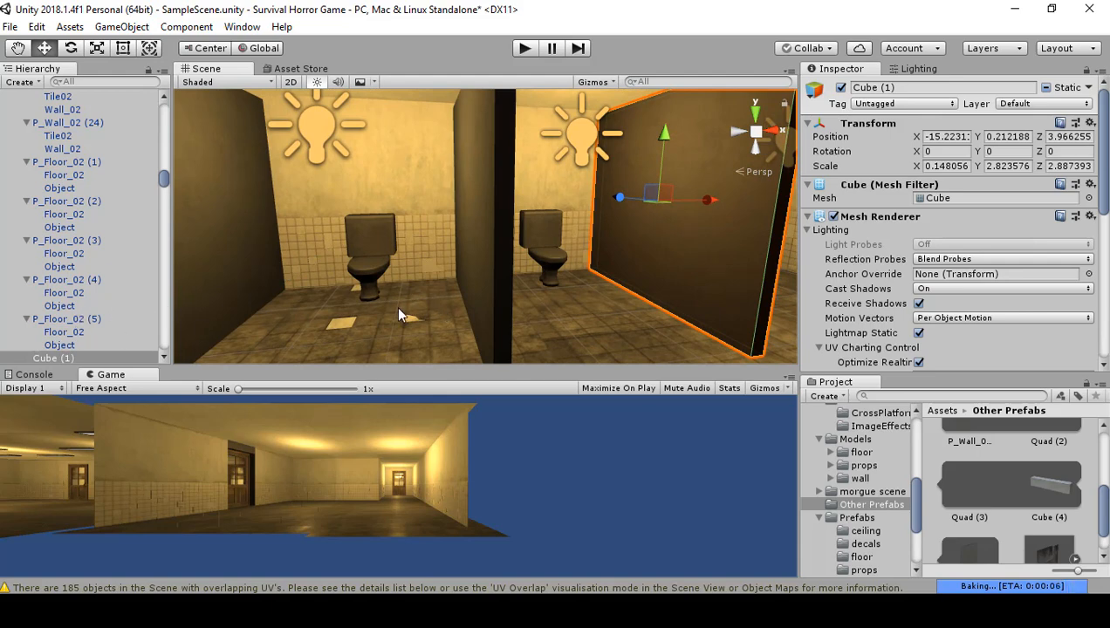
pyautogui.moveTo(558, 274); pyautogui.dragTo(855, 259, button='right')
pyautogui.click(579, 246)
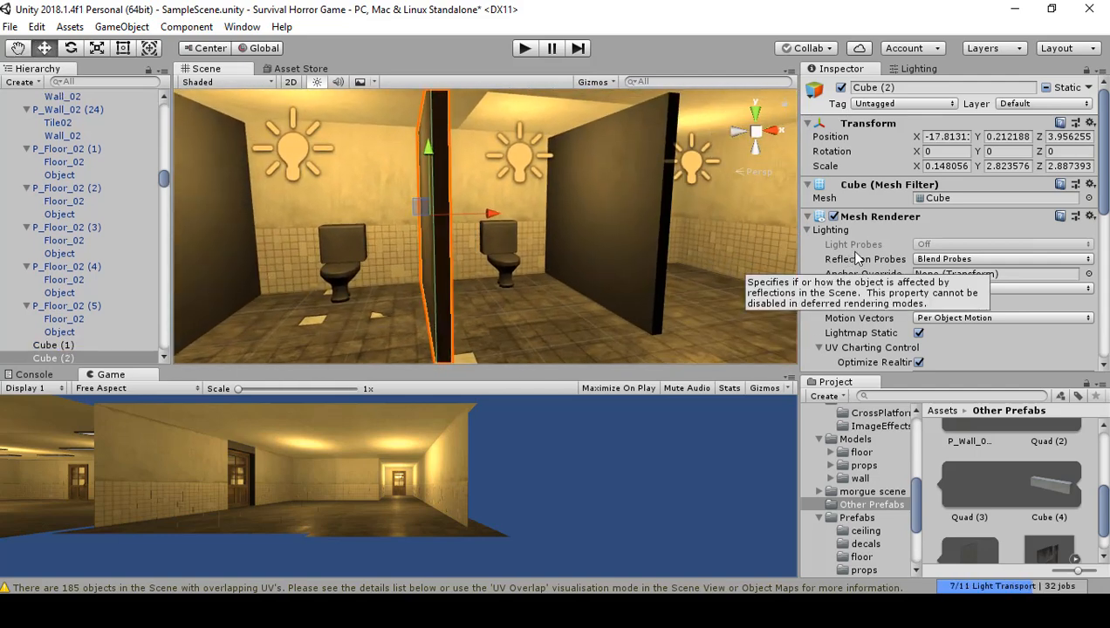
pyautogui.scroll(-2, 864, 259)
pyautogui.scroll(-2, 916, 197)
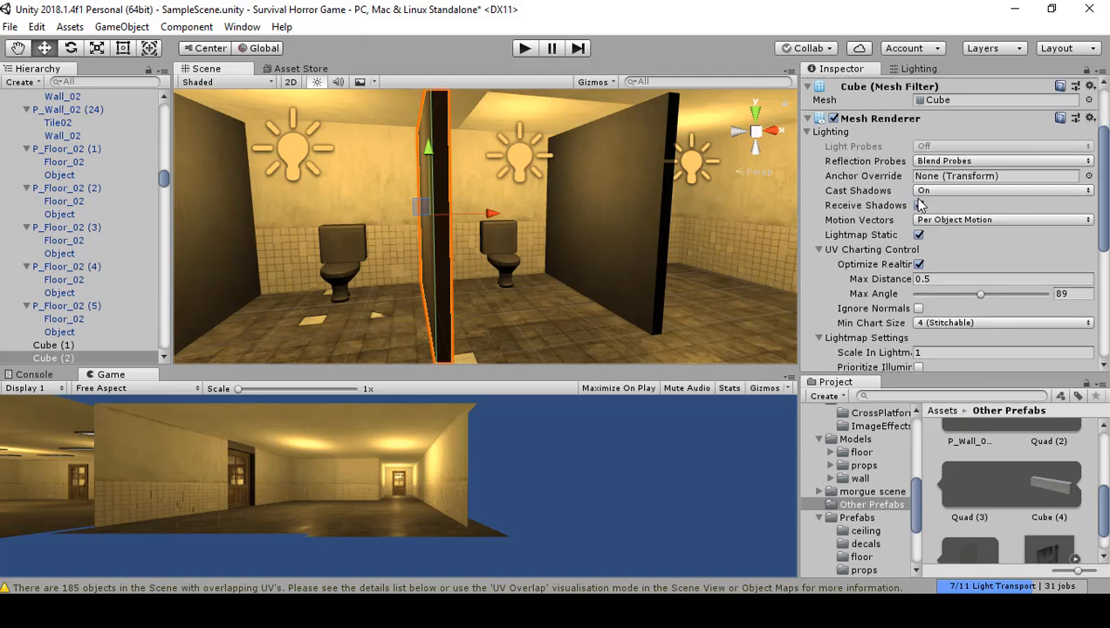
pyautogui.scroll(-1, 920, 204)
pyautogui.scroll(3, 918, 234)
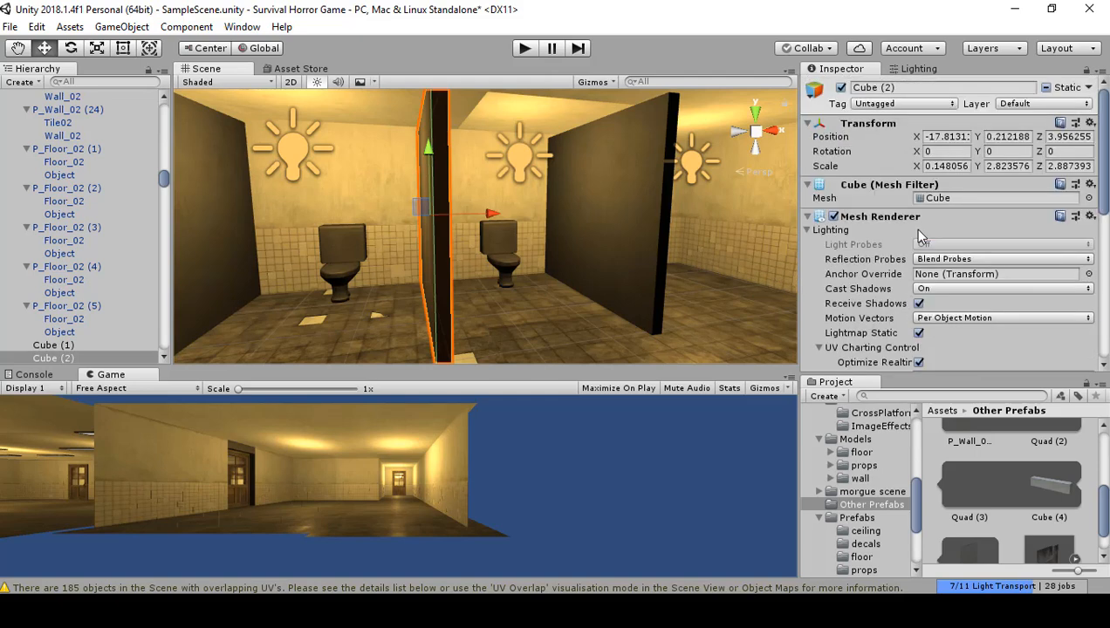
pyautogui.click(818, 347)
# Select the four point lights above the restroom stalls, Point Light (3) to Point Light (6), and lower their intensity to 0.99.
pyautogui.moveTo(523, 238)
pyautogui.mouseDown(button='right')
pyautogui.moveTo(617, 243)
pyautogui.moveTo(404, 243)
pyautogui.moveTo(513, 225)
pyautogui.mouseUp(button='right')
pyautogui.click(617, 244)
pyautogui.click(301, 204)
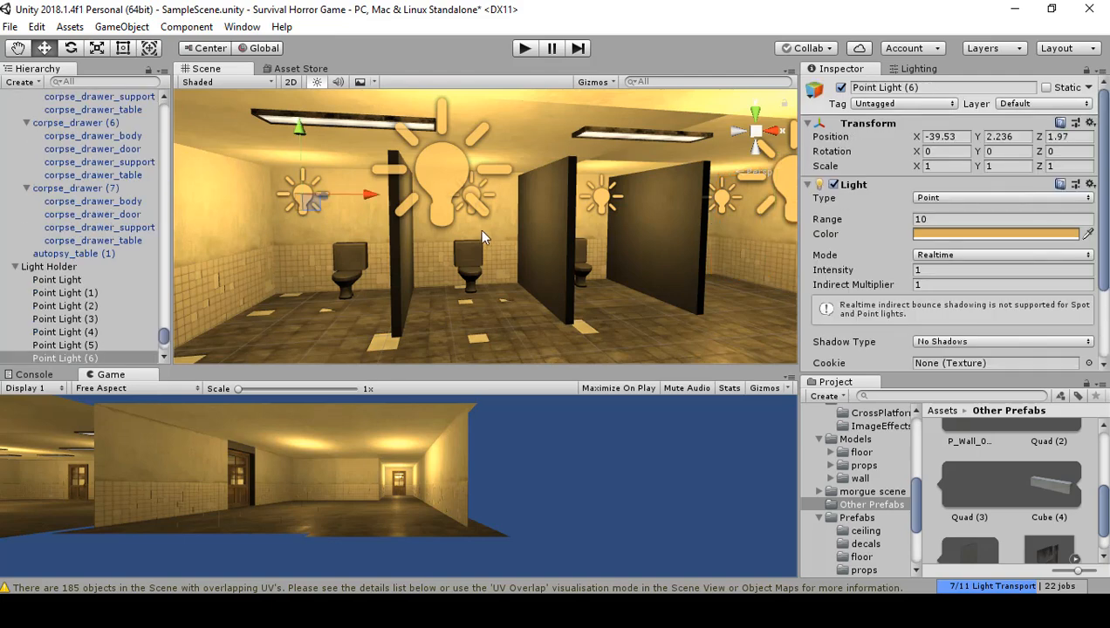
pyautogui.moveTo(479, 229); pyautogui.dragTo(436, 220, button='right')
pyautogui.press('d')
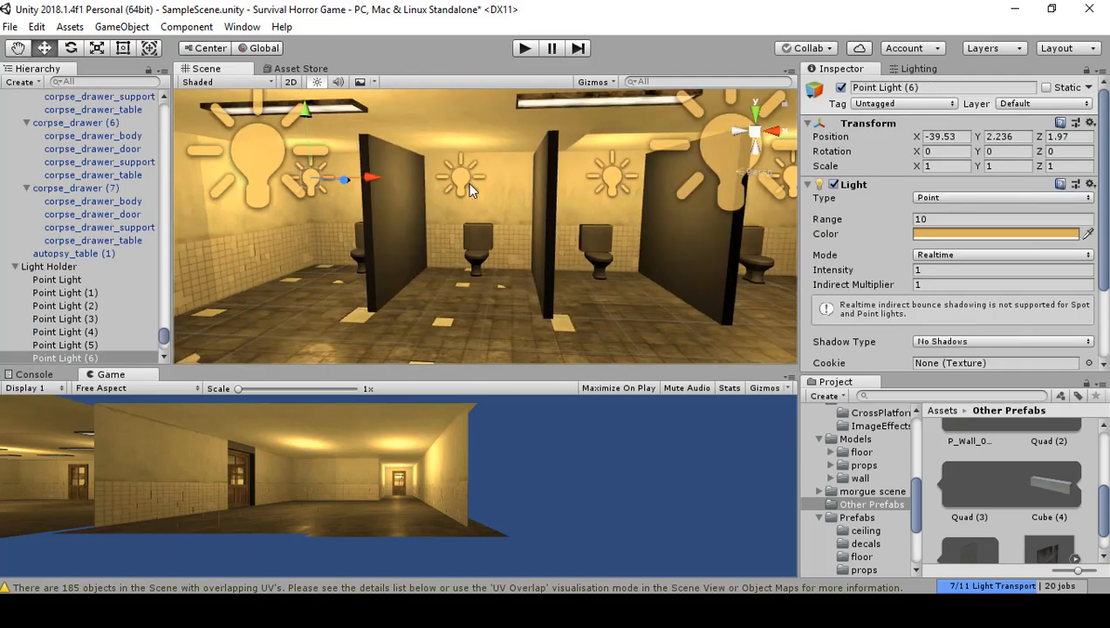
pyautogui.keyDown('shift'); pyautogui.click(468, 184); pyautogui.keyUp('shift')
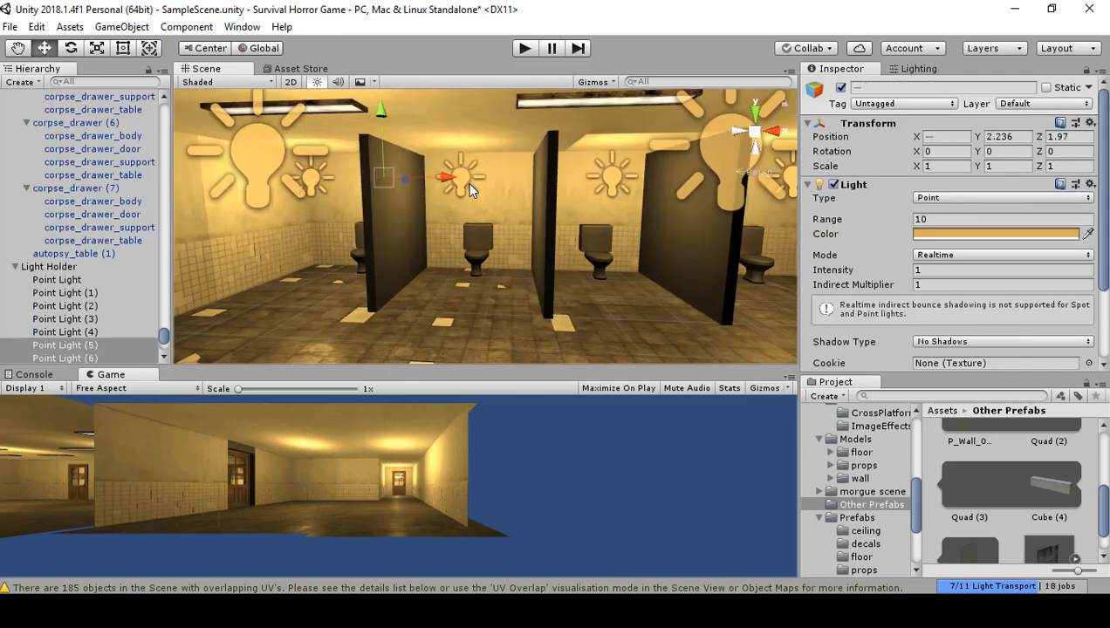
pyautogui.keyDown('shift'); pyautogui.click(621, 179); pyautogui.keyUp('shift')
pyautogui.moveTo(625, 232); pyautogui.dragTo(656, 225, button='right')
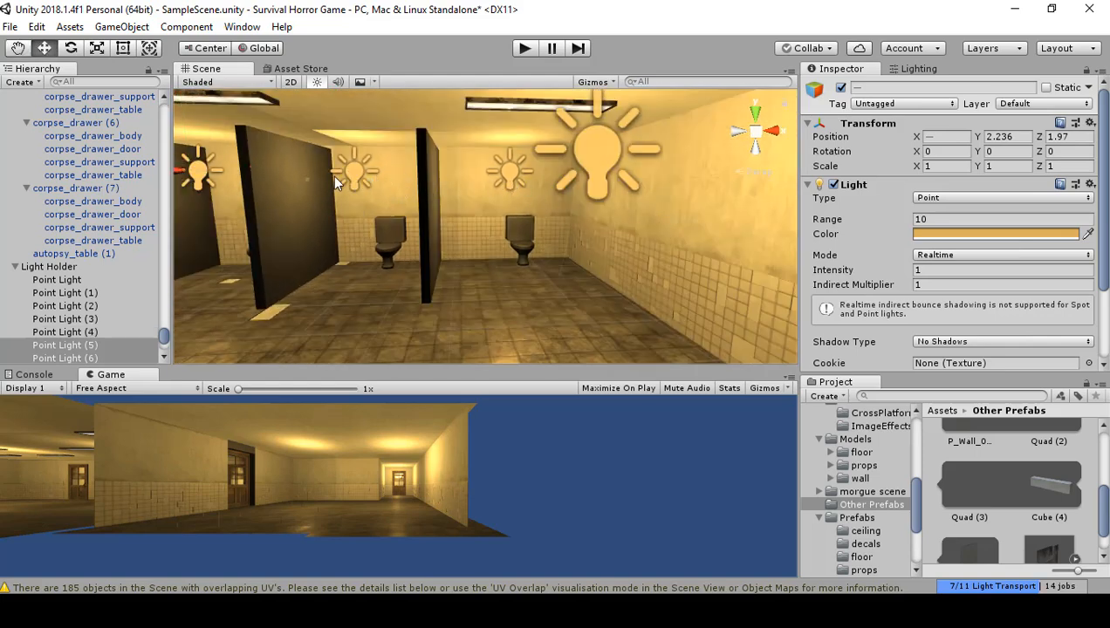
pyautogui.moveTo(372, 189); pyautogui.dragTo(400, 157, button='right')
pyautogui.press('a')
pyautogui.press('w')
pyautogui.keyDown('shift'); pyautogui.click(594, 164); pyautogui.keyUp('shift')
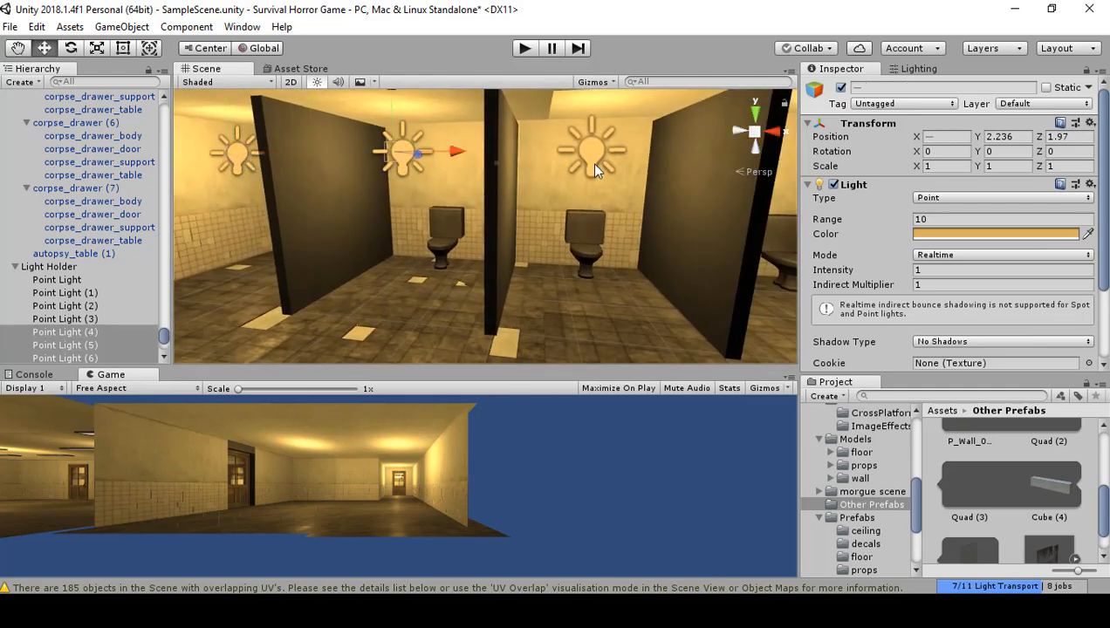
pyautogui.moveTo(595, 163); pyautogui.dragTo(594, 249, button='right')
pyautogui.keyDown('shift'); pyautogui.click(672, 160); pyautogui.keyUp('shift')
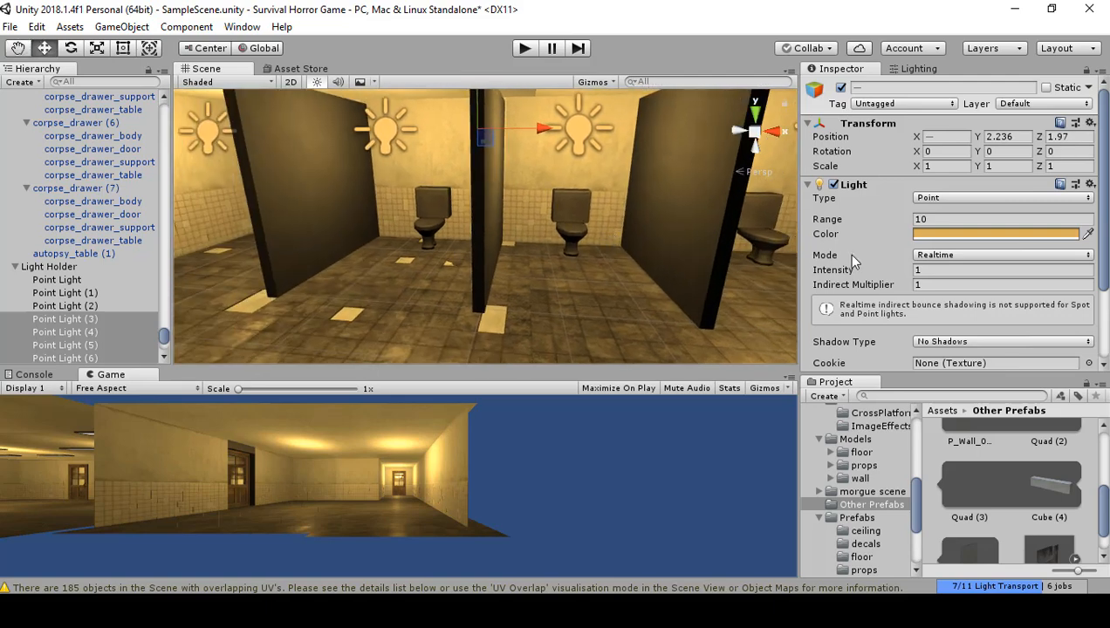
pyautogui.click(907, 271)
pyautogui.moveTo(908, 271); pyautogui.dragTo(914, 276)
# Check the lighting on the stall partitions and reduce the intensity of the four restroom point lights to 0.75.
pyautogui.keyDown('alt'); pyautogui.moveTo(640, 238); pyautogui.dragTo(464, 231); pyautogui.keyUp('alt')
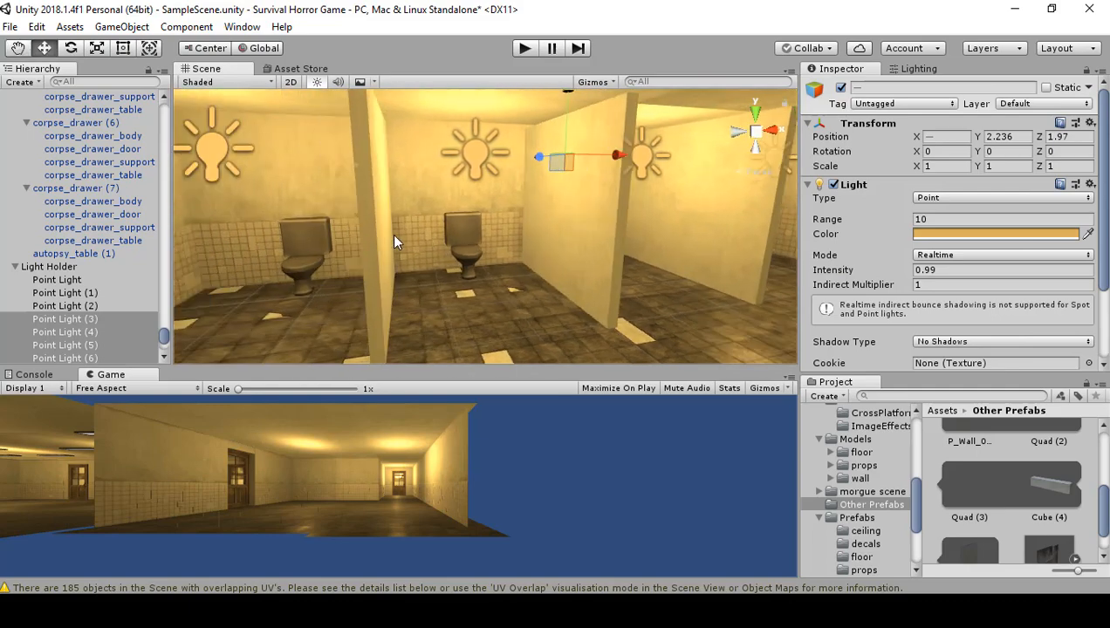
pyautogui.keyDown('alt'); pyautogui.moveTo(578, 255); pyautogui.dragTo(508, 260); pyautogui.keyUp('alt')
pyautogui.moveTo(647, 250); pyautogui.dragTo(437, 234, button='right')
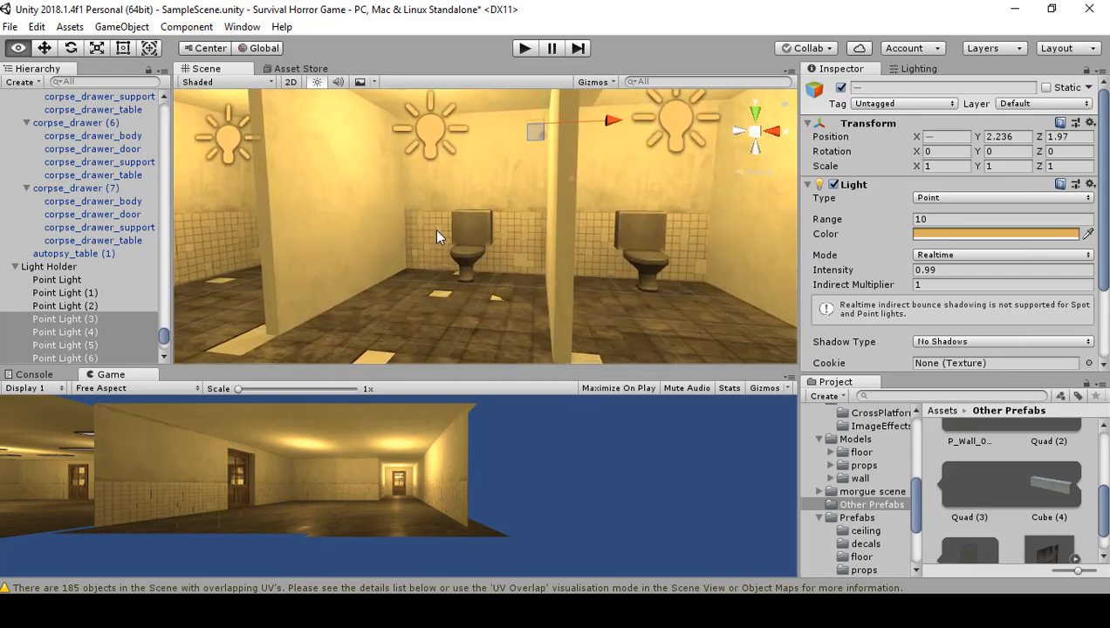
pyautogui.moveTo(627, 250); pyautogui.dragTo(698, 240, button='right')
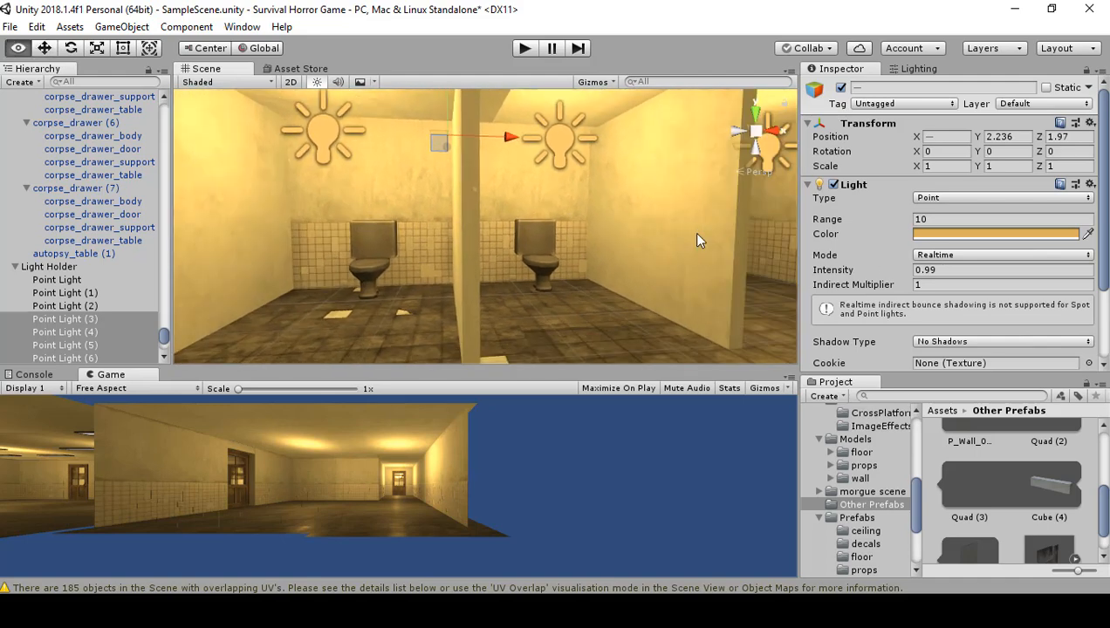
pyautogui.moveTo(912, 274)
pyautogui.mouseDown()
pyautogui.moveTo(921, 275)
pyautogui.moveTo(909, 274)
pyautogui.mouseUp()
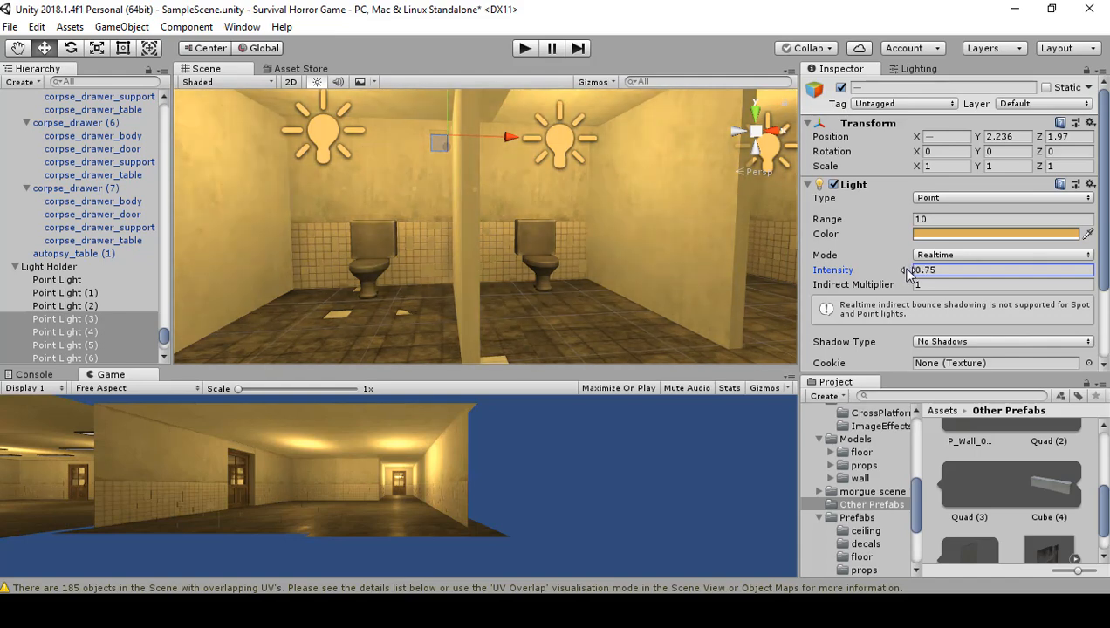
# Stretch the green-lit room's ceiling panel P_Ceiling_01 (85) along Z to a scale of about 1.063.
pyautogui.keyDown('alt'); pyautogui.moveTo(524, 223); pyautogui.dragTo(165, 131); pyautogui.keyUp('alt')
pyautogui.moveTo(165, 130); pyautogui.dragTo(212, 139, button='right')
pyautogui.click(398, 173)
pyautogui.keyDown('alt'); pyautogui.moveTo(334, 216); pyautogui.dragTo(843, 268); pyautogui.keyUp('alt')
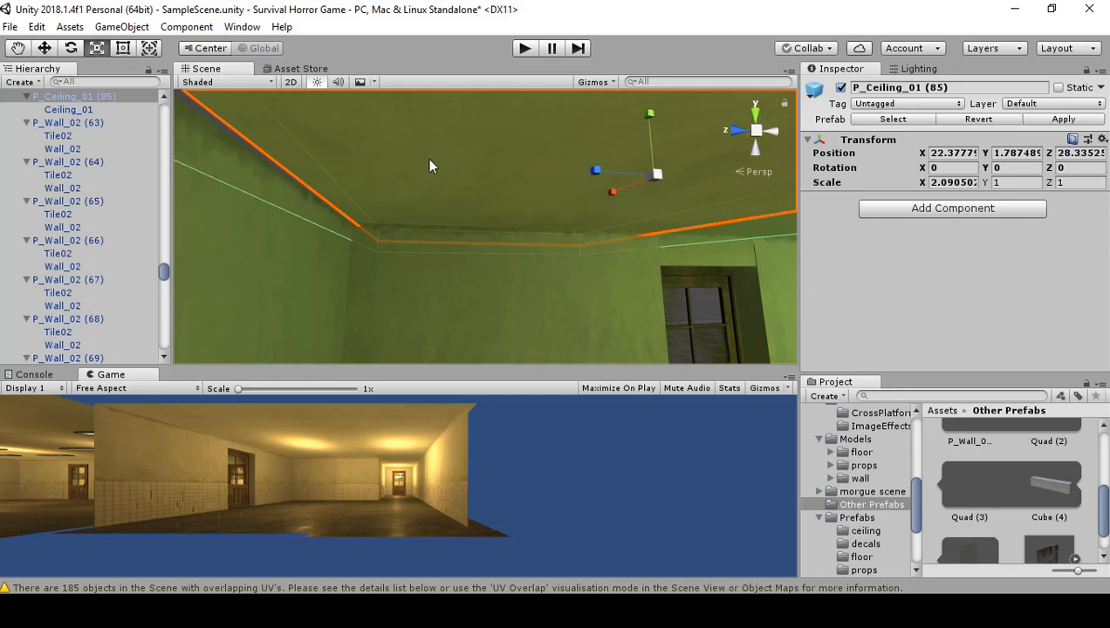
pyautogui.moveTo(591, 172)
pyautogui.mouseDown()
pyautogui.moveTo(579, 170)
pyautogui.moveTo(591, 168)
pyautogui.mouseUp()
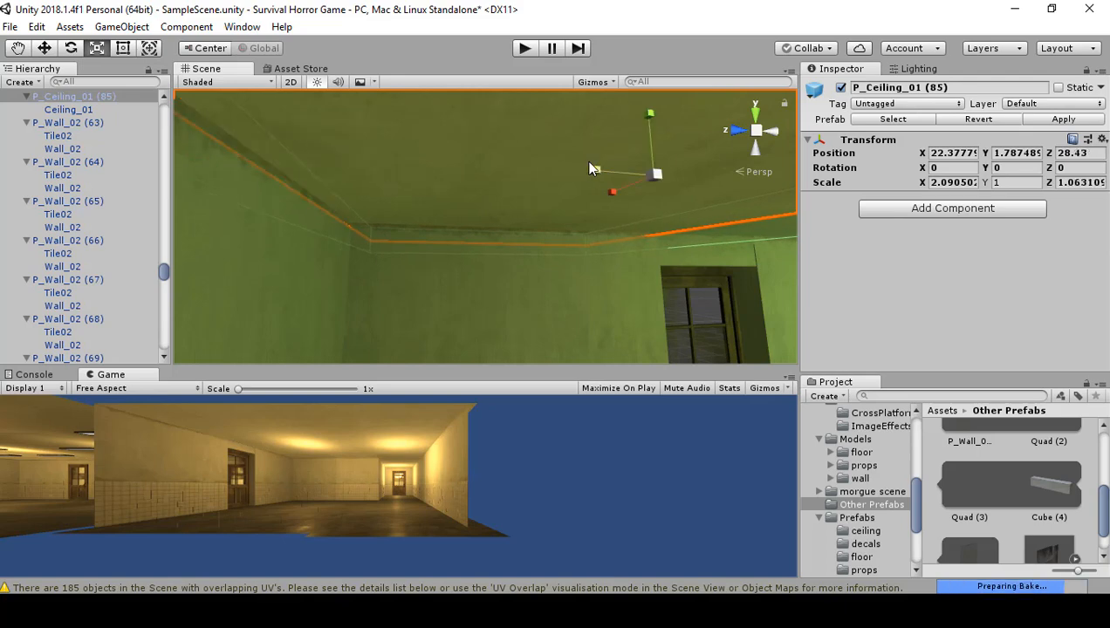
# Shift ceiling panel P_Ceiling_01 (85) along Z and vertex-snap its corner to the neighbouring ceiling to close the gap, at Z 28.524.
pyautogui.keyDown('alt'); pyautogui.moveTo(583, 222); pyautogui.dragTo(573, 223); pyautogui.keyUp('alt')
pyautogui.keyDown('alt'); pyautogui.moveTo(521, 182); pyautogui.dragTo(677, 144); pyautogui.keyUp('alt')
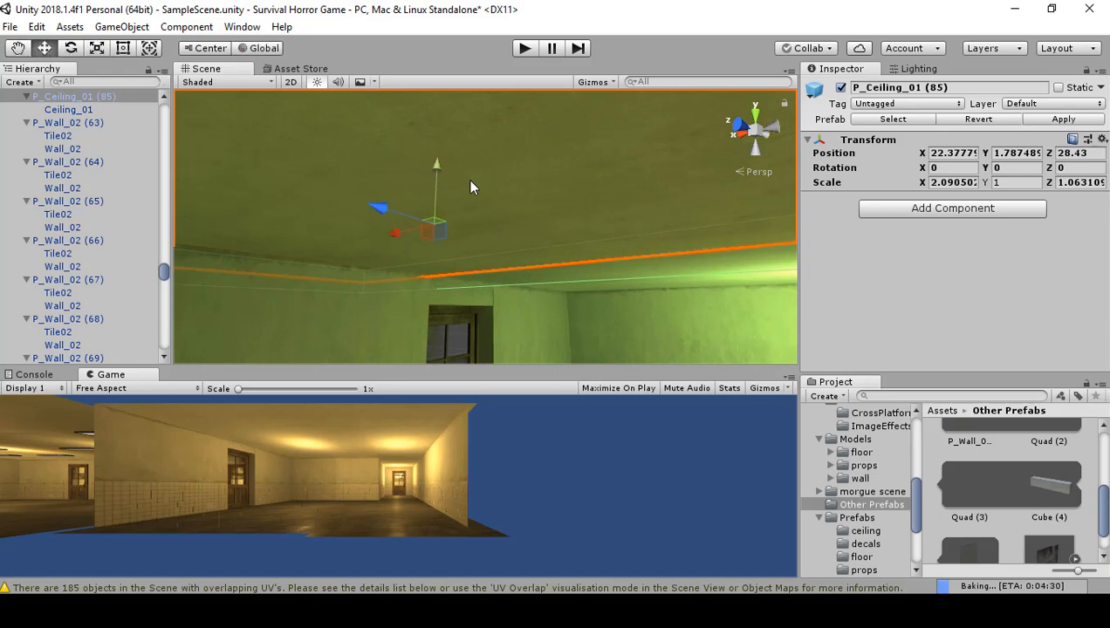
pyautogui.keyDown('alt'); pyautogui.moveTo(319, 192); pyautogui.dragTo(670, 158); pyautogui.keyUp('alt')
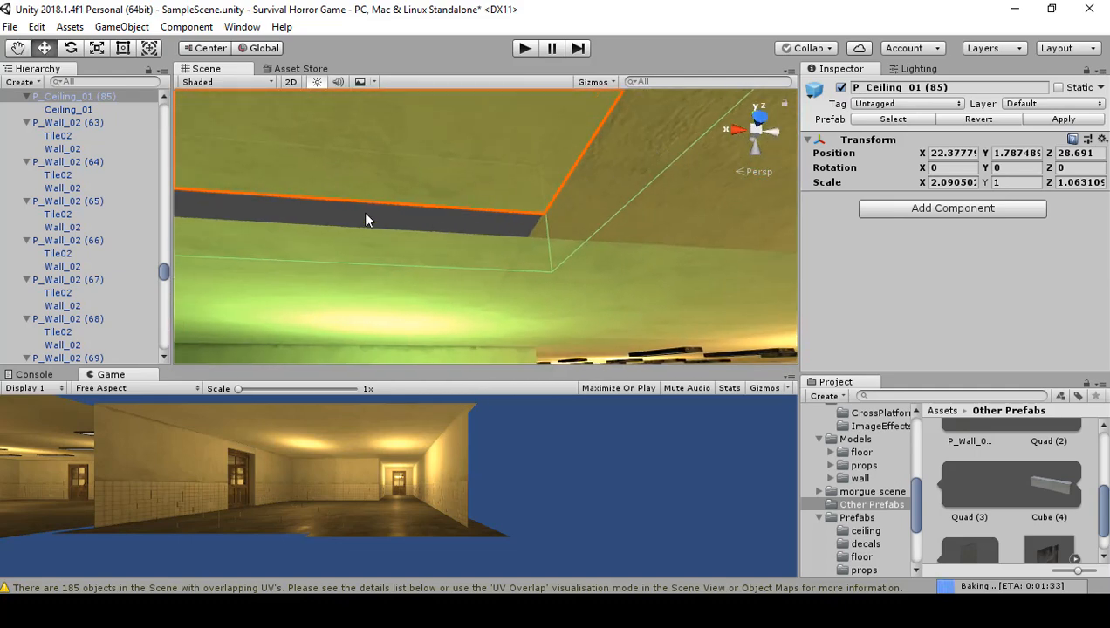
pyautogui.click(650, 296)
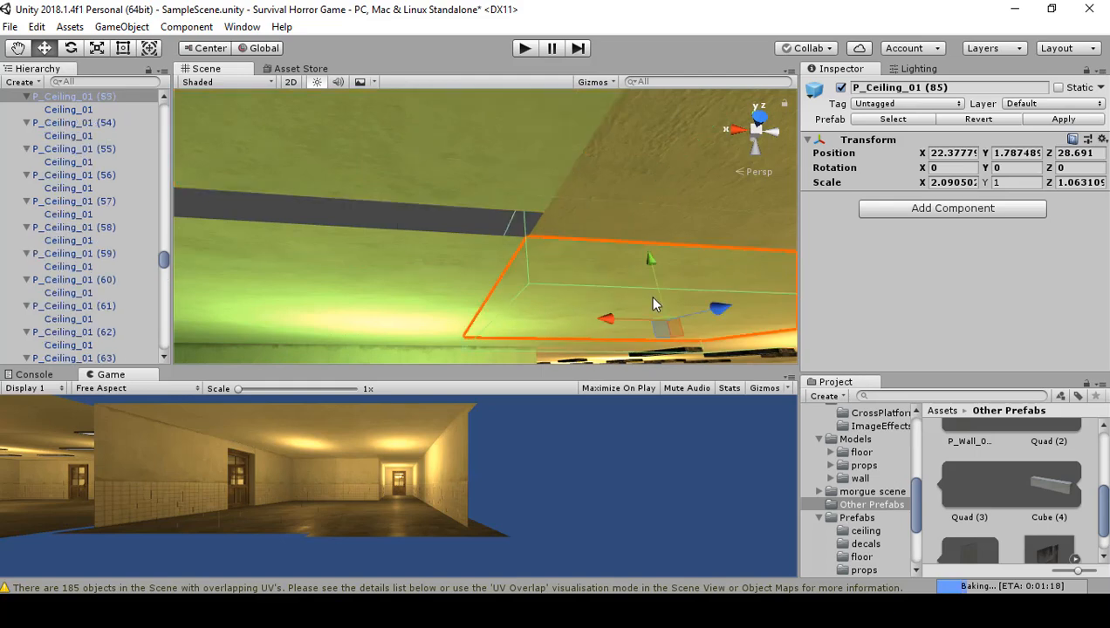
pyautogui.click(433, 157)
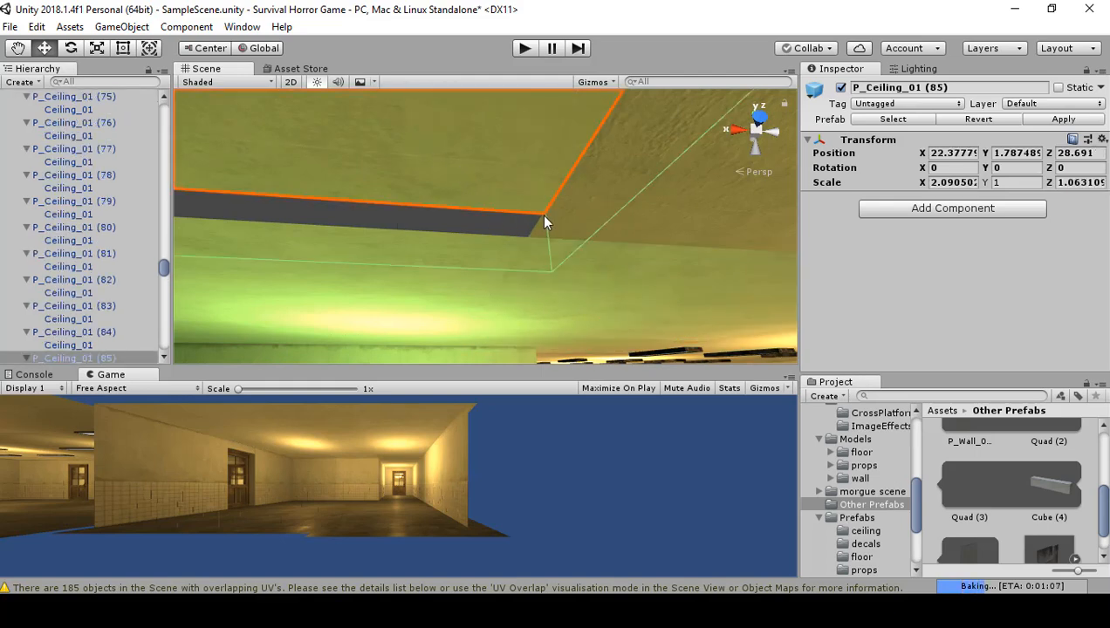
pyautogui.press('v')
pyautogui.moveTo(545, 216); pyautogui.dragTo(538, 222)
pyautogui.moveTo(618, 260); pyautogui.dragTo(535, 374, button='right')
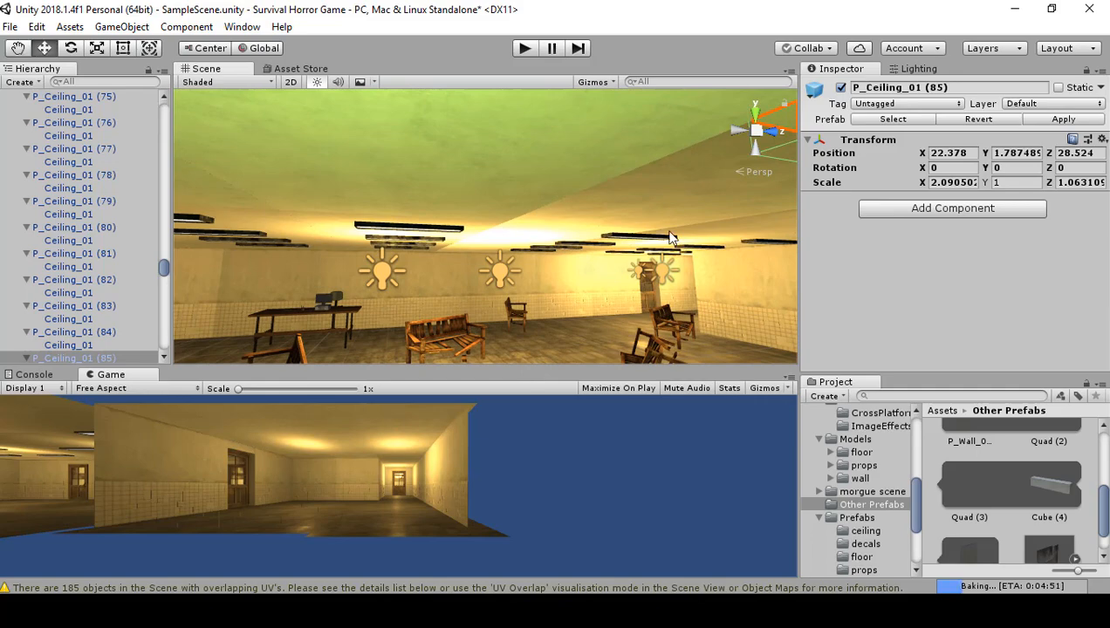
pyautogui.moveTo(670, 237); pyautogui.dragTo(172, 264, button='right')
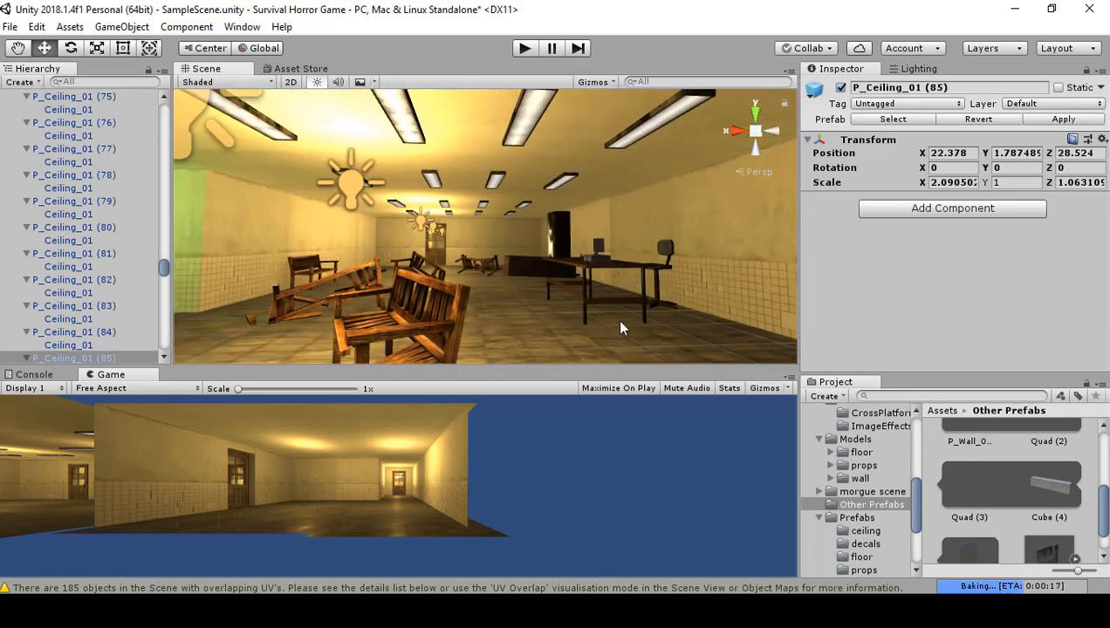
pyautogui.moveTo(617, 327); pyautogui.dragTo(729, 347, button='right')
pyautogui.press('w')
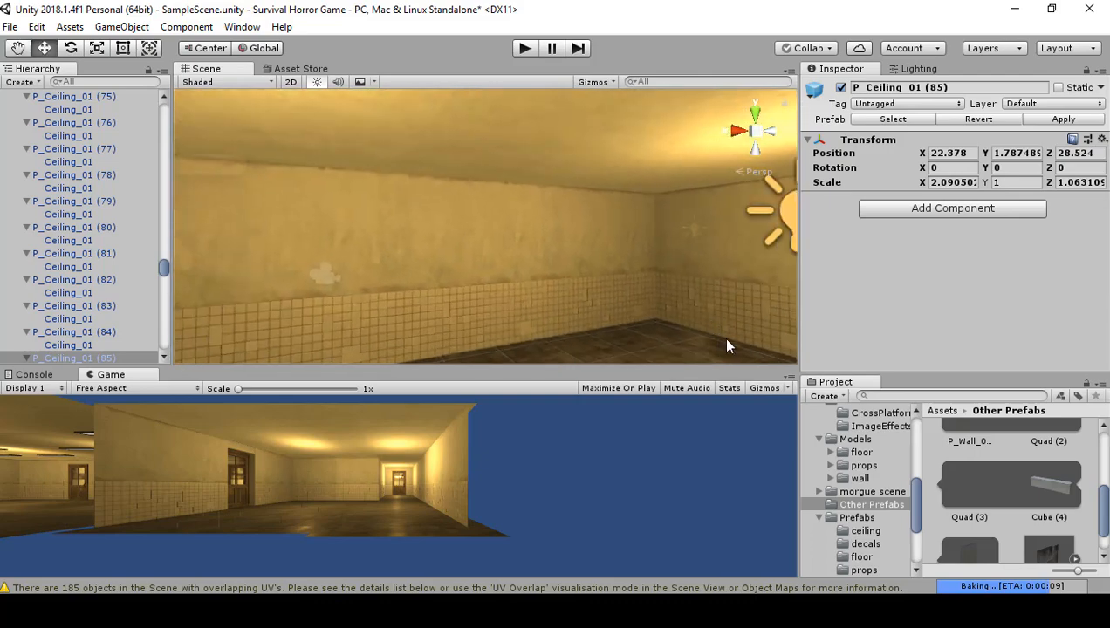